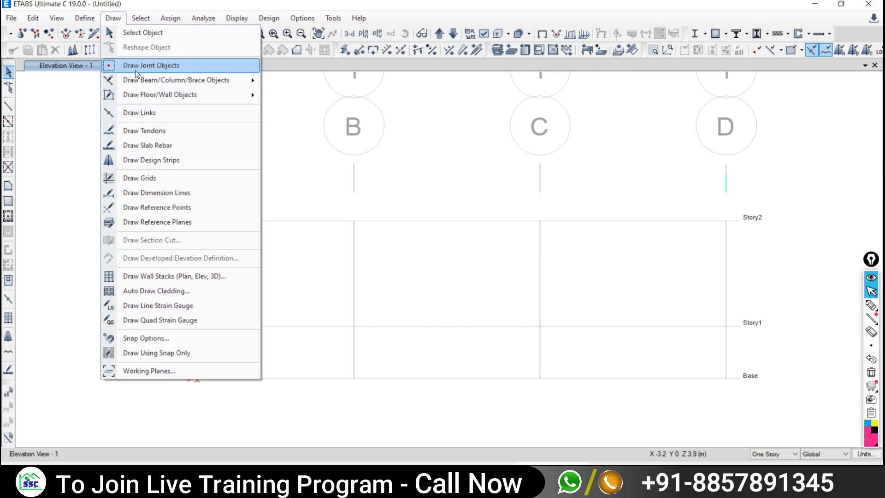
# - Place a supported joint at grid point B on Base, then switch to the 3-D view
pyautogui.click(138, 66)
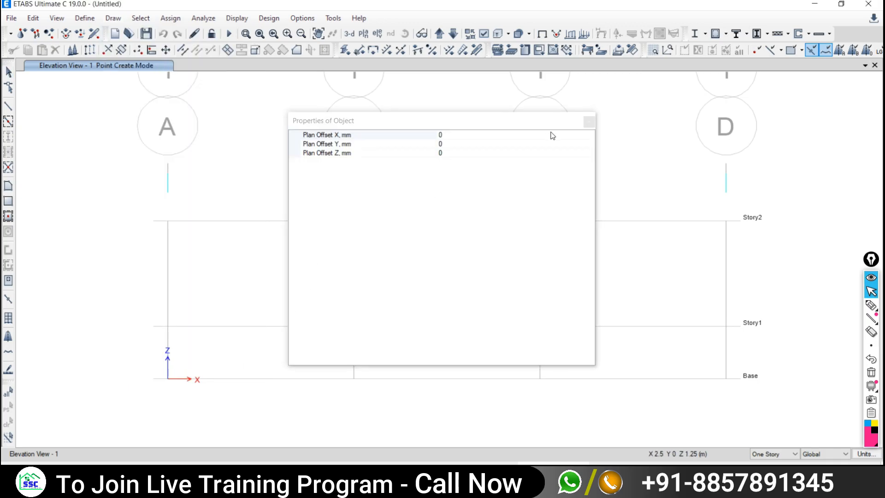
pyautogui.click(589, 121)
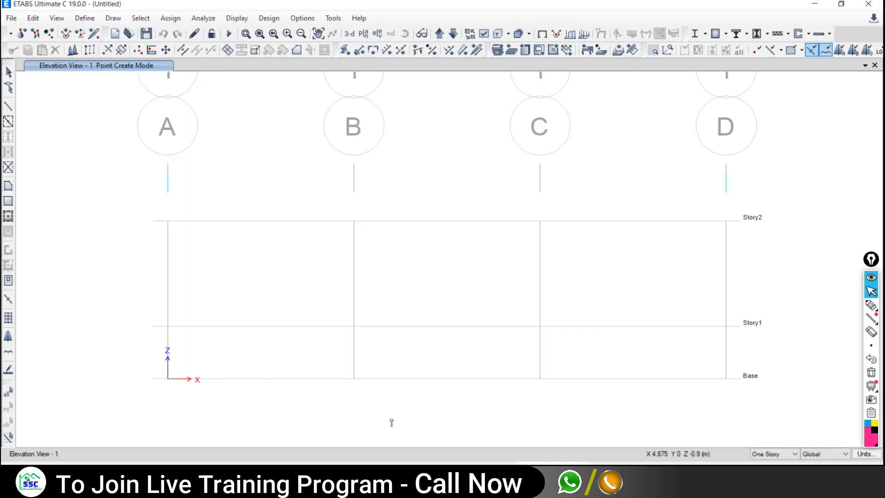
pyautogui.click(354, 382)
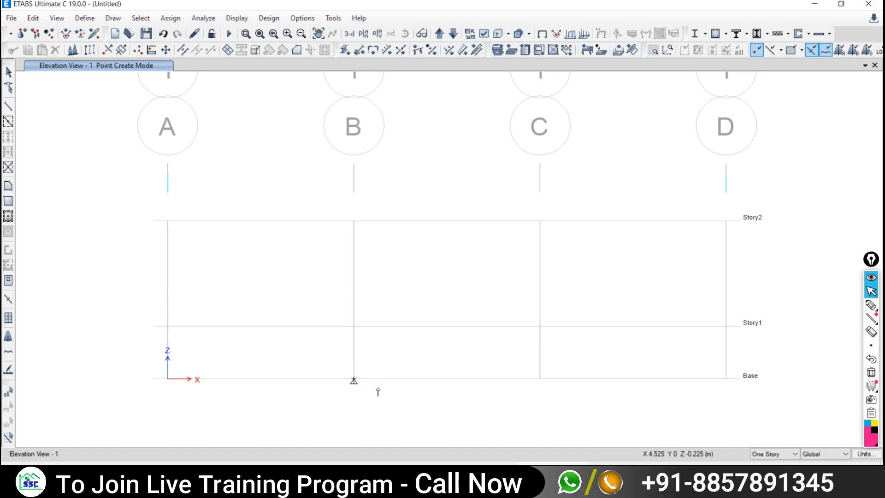
pyautogui.click(350, 33)
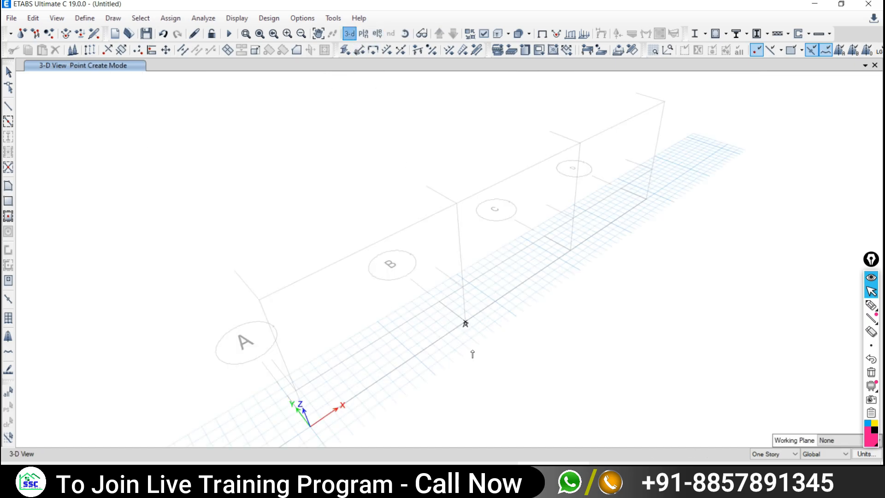
# - Switch the display to the Base level plan view
pyautogui.scroll(5, 402, 314)
pyautogui.scroll(2, 396, 302)
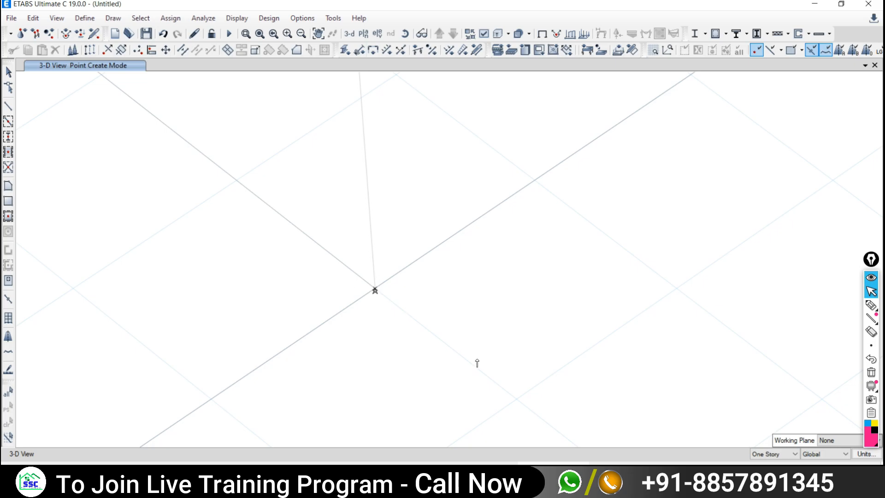
pyautogui.click(363, 33)
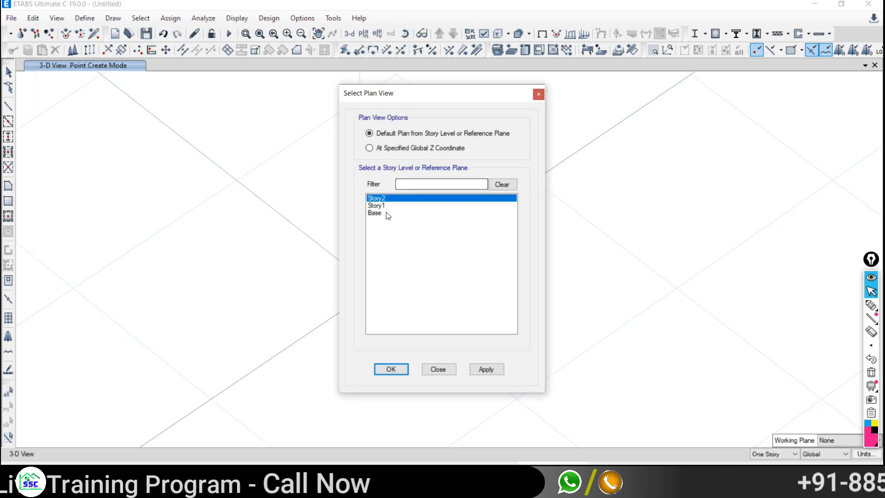
pyautogui.click(485, 370)
pyautogui.click(437, 369)
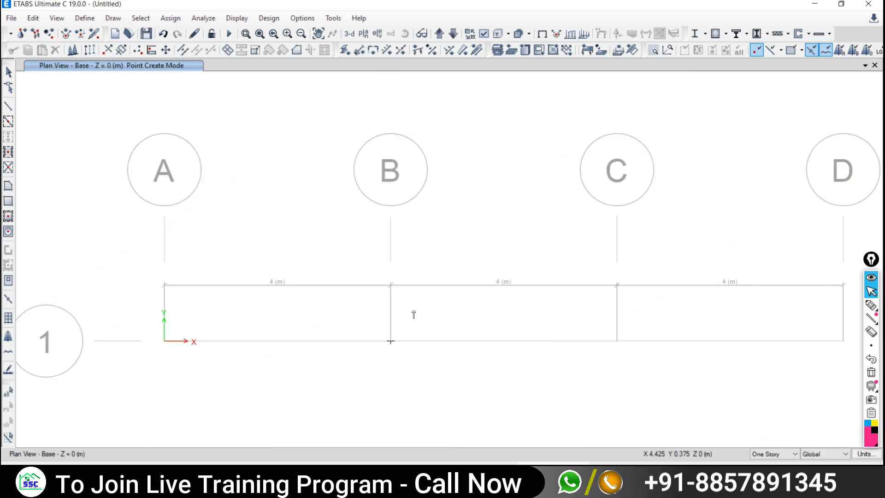
# - Show the elevation view along grid line 1
pyautogui.click(377, 33)
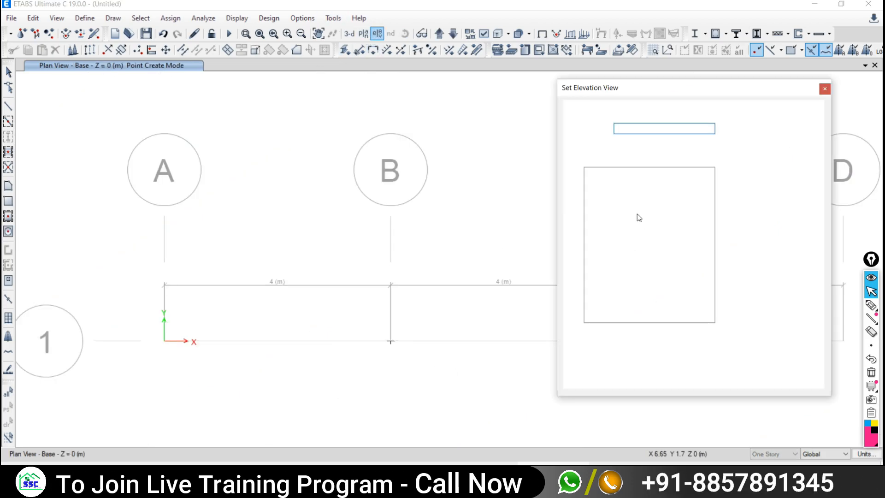
pyautogui.click(589, 201)
pyautogui.click(738, 372)
pyautogui.click(690, 372)
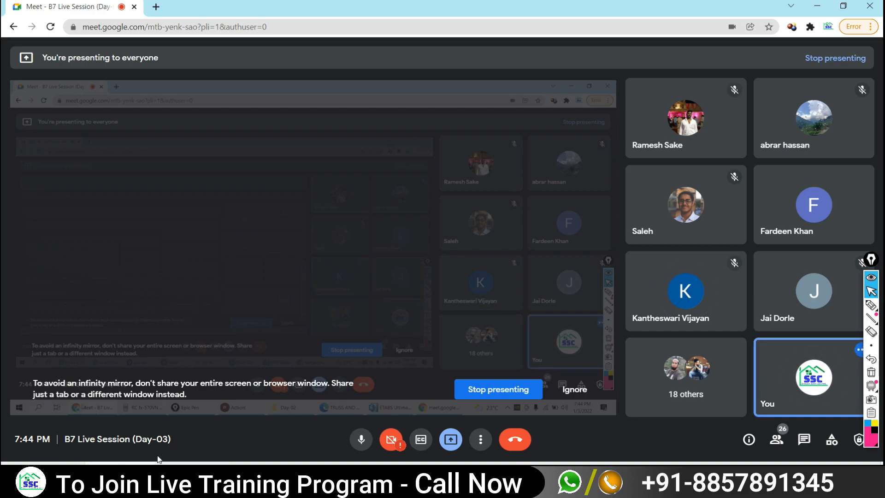
# - Bring the ETABS window with the grid line 1 elevation back in front
pyautogui.click(550, 474)
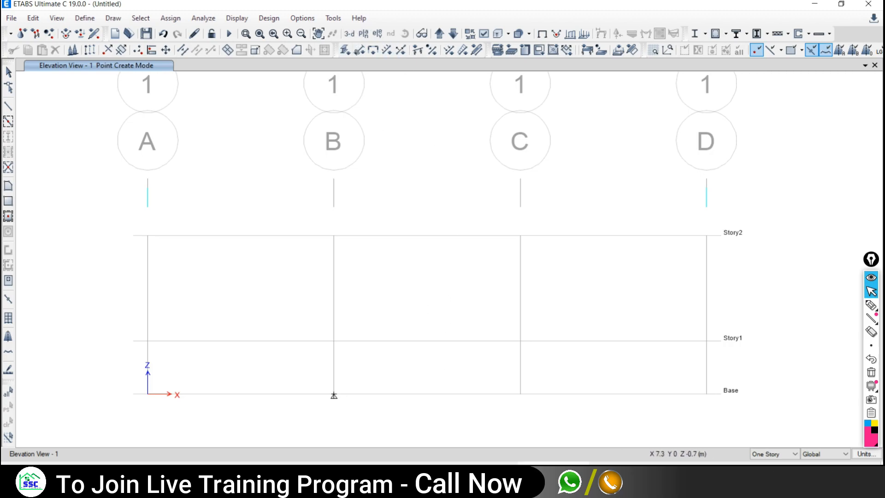
# - Circle the Base level label and the grid B support with the magenta annotation pen
pyautogui.click(871, 305)
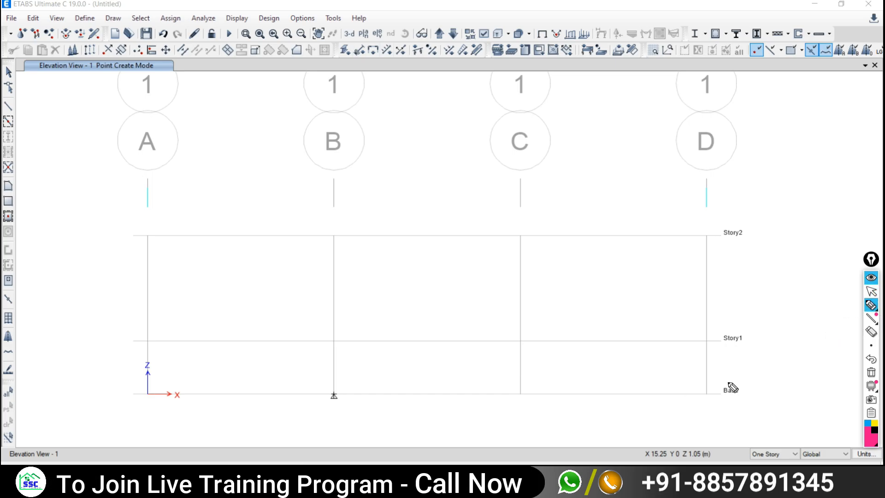
pyautogui.moveTo(729, 383)
pyautogui.mouseDown()
pyautogui.moveTo(697, 391)
pyautogui.moveTo(719, 406)
pyautogui.moveTo(746, 394)
pyautogui.moveTo(727, 380)
pyautogui.mouseUp()
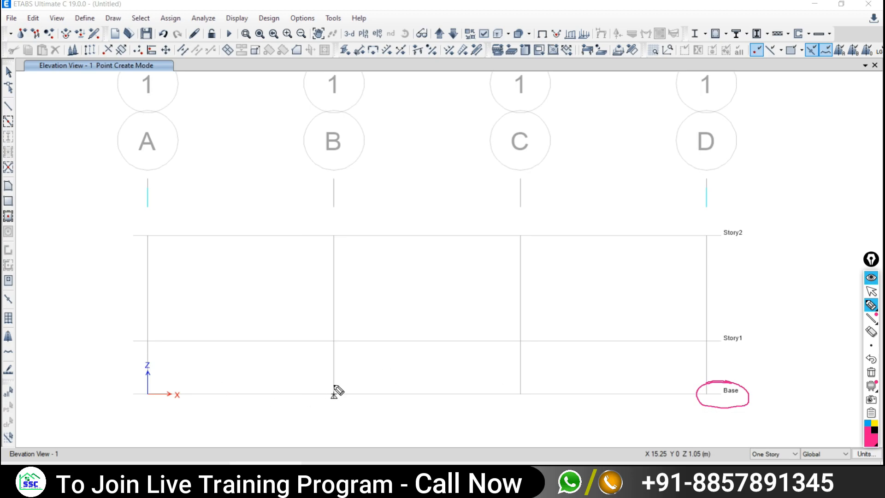
pyautogui.moveTo(337, 384)
pyautogui.mouseDown()
pyautogui.moveTo(323, 405)
pyautogui.moveTo(339, 416)
pyautogui.mouseUp()
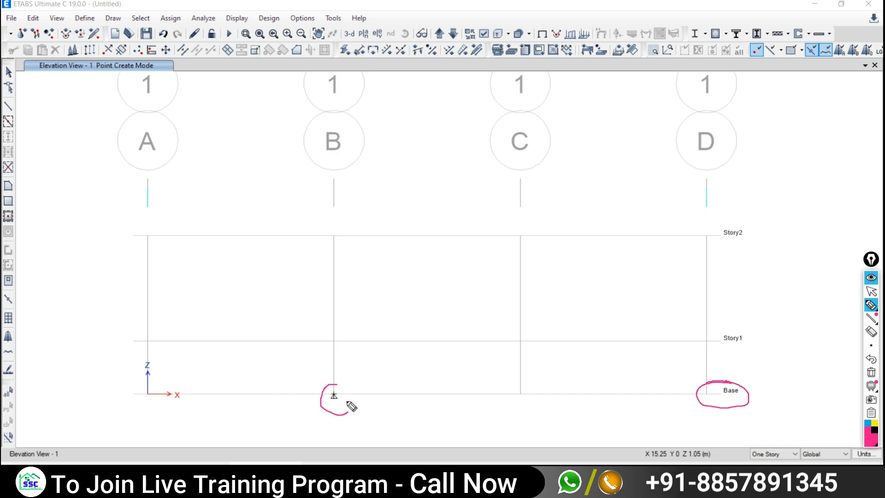
pyautogui.click(872, 291)
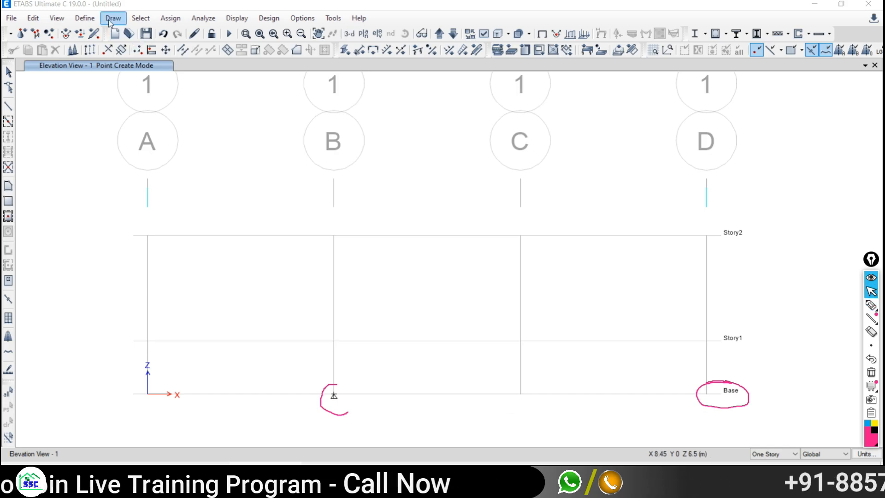
# - Add a joint at grid B on Story1 and a supported joint at grid C on Base
pyautogui.click(113, 20)
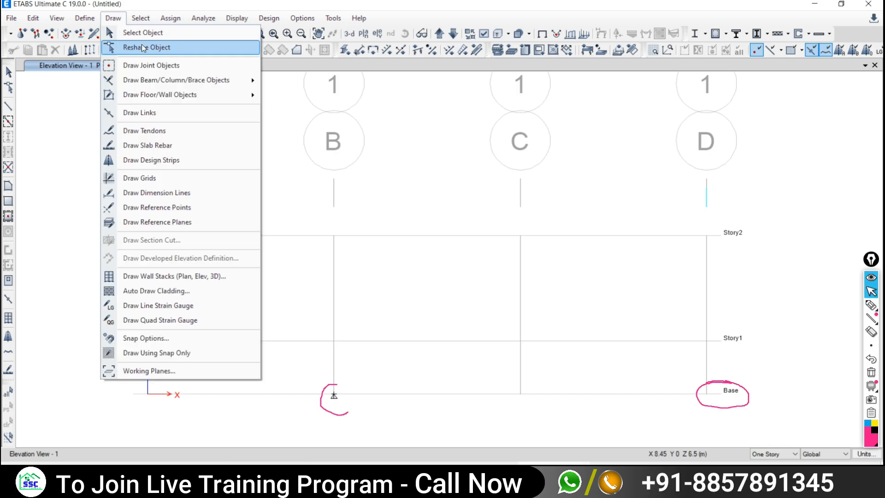
pyautogui.click(139, 70)
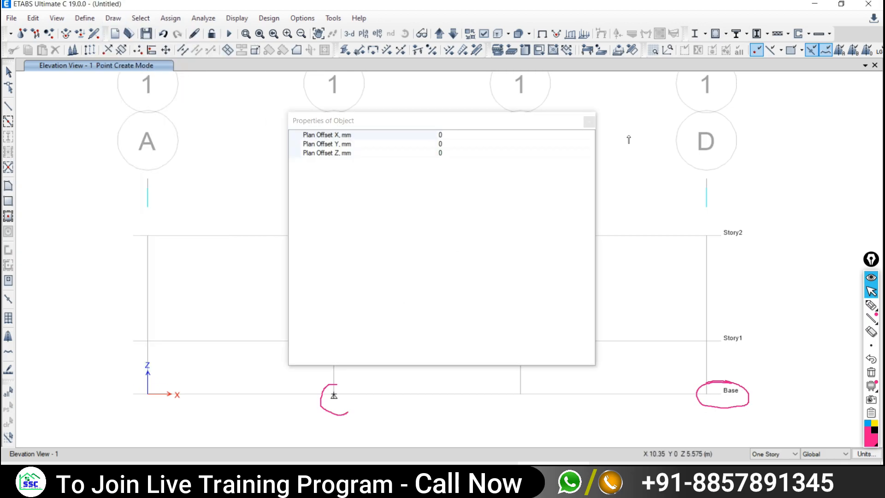
pyautogui.click(589, 122)
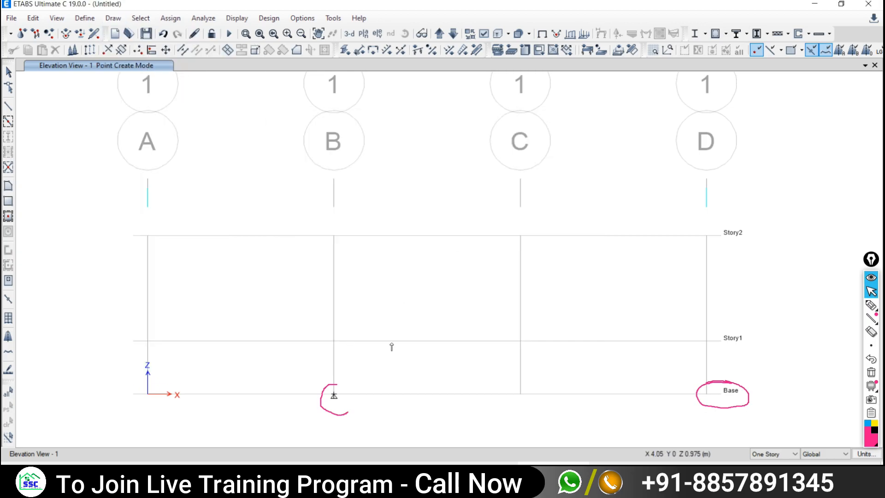
pyautogui.click(334, 341)
pyautogui.click(520, 395)
pyautogui.click(871, 291)
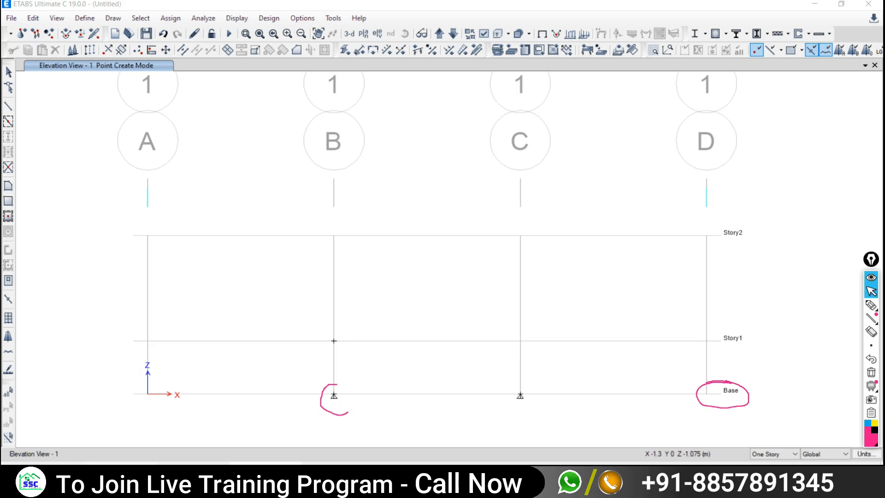
pyautogui.click(121, 471)
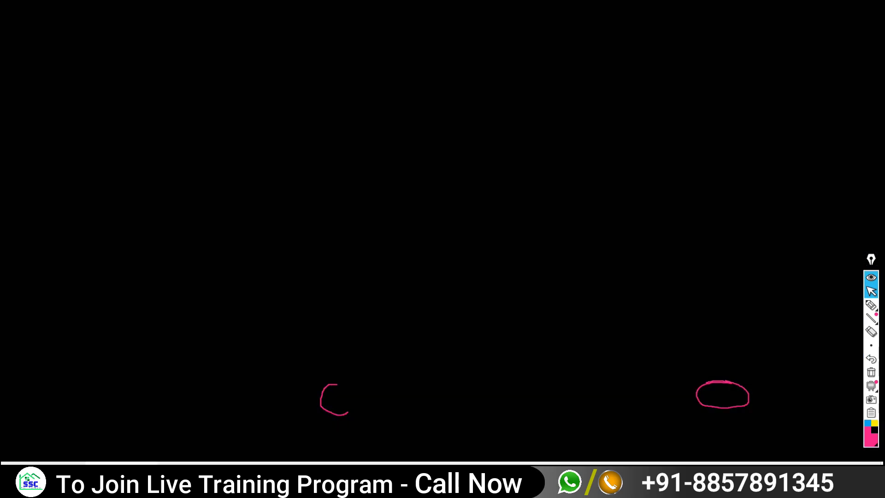
# - Dismiss the black sketching board to return to the elevation and pick the annotation pen
pyautogui.click(121, 471)
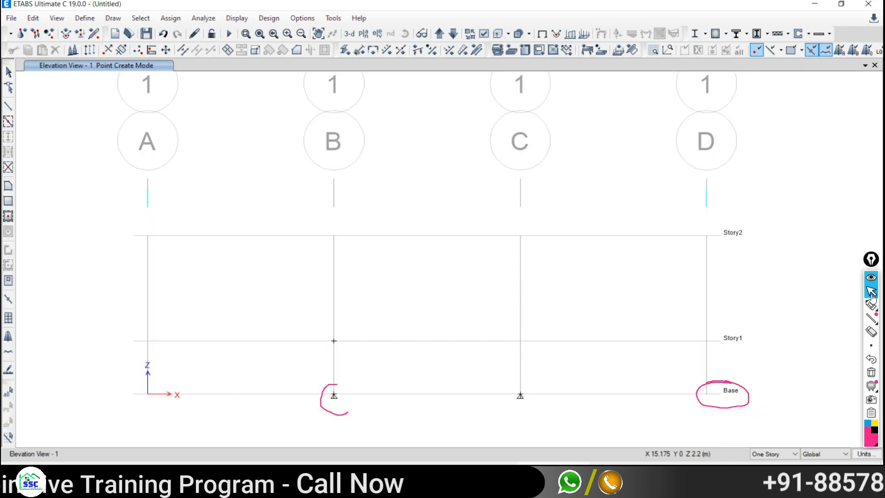
pyautogui.click(870, 305)
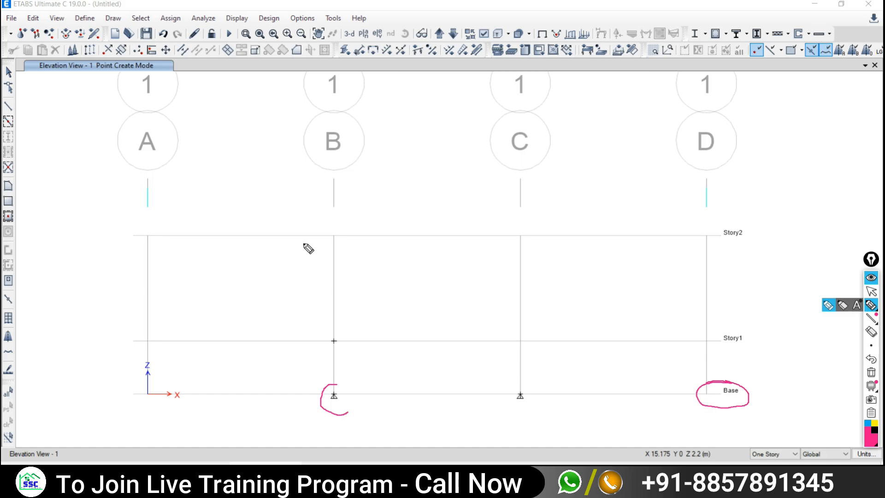
# - Sketch the roller support shape above grid B with a vertical upward arrow
pyautogui.moveTo(358, 210)
pyautogui.mouseDown()
pyautogui.moveTo(372, 191)
pyautogui.moveTo(400, 213)
pyautogui.moveTo(360, 209)
pyautogui.moveTo(368, 196)
pyautogui.moveTo(361, 210)
pyautogui.moveTo(399, 217)
pyautogui.moveTo(367, 216)
pyautogui.mouseUp()
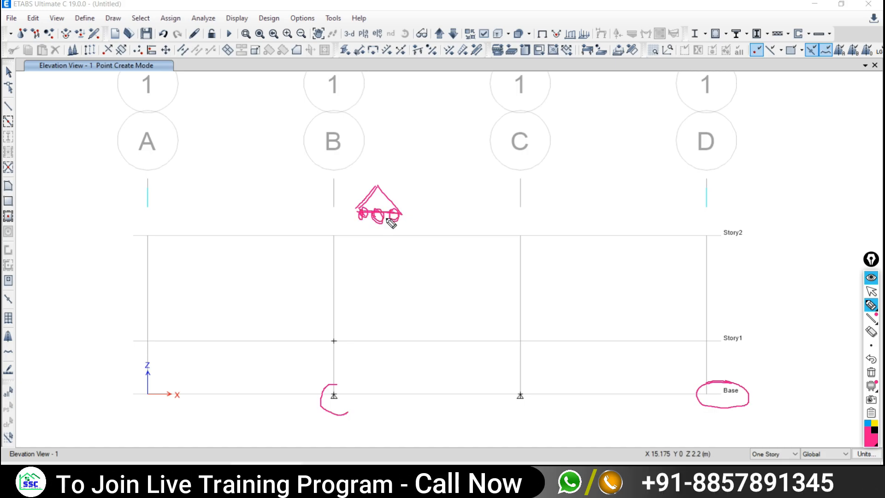
pyautogui.moveTo(375, 196); pyautogui.dragTo(377, 263)
pyautogui.moveTo(371, 206); pyautogui.dragTo(388, 214)
pyautogui.click(871, 291)
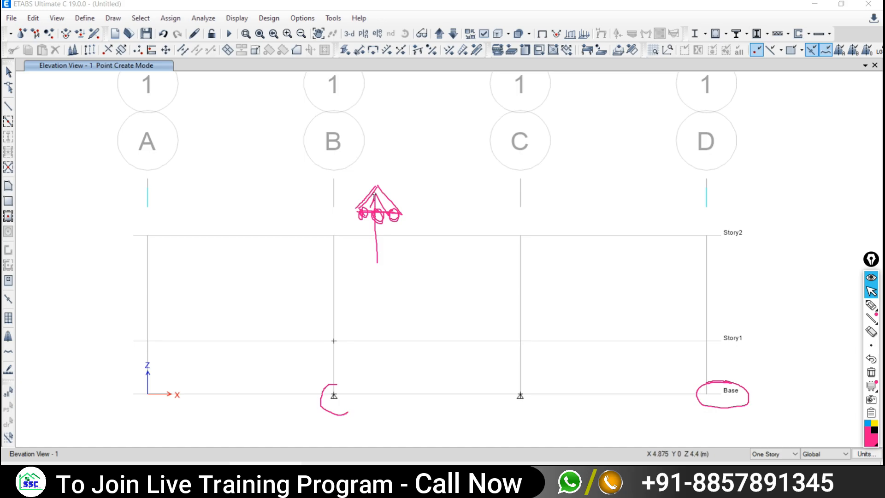
pyautogui.click(871, 305)
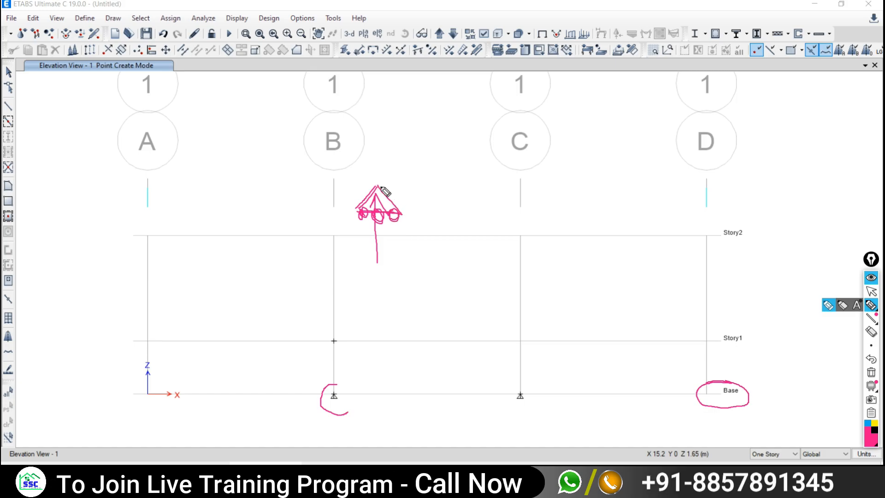
# - Draw right, left and down-left arrows from the apex, a ground line and a downward arrow
pyautogui.moveTo(380, 185); pyautogui.dragTo(439, 192)
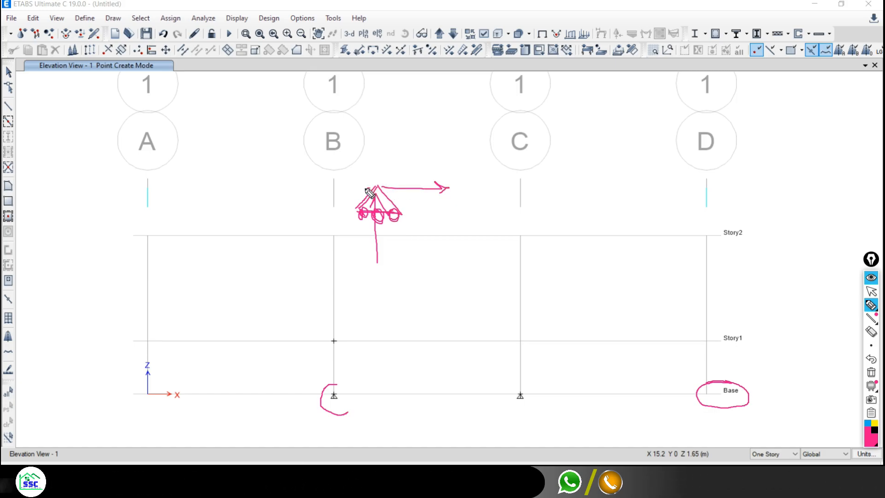
pyautogui.moveTo(372, 189)
pyautogui.mouseDown()
pyautogui.moveTo(322, 192)
pyautogui.moveTo(350, 197)
pyautogui.moveTo(413, 144)
pyautogui.mouseUp()
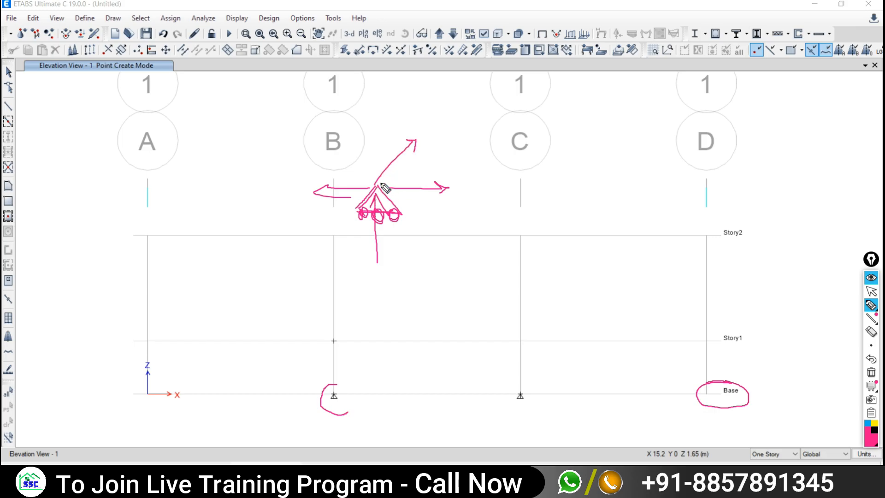
pyautogui.moveTo(379, 185)
pyautogui.mouseDown()
pyautogui.moveTo(287, 233)
pyautogui.moveTo(321, 232)
pyautogui.mouseUp()
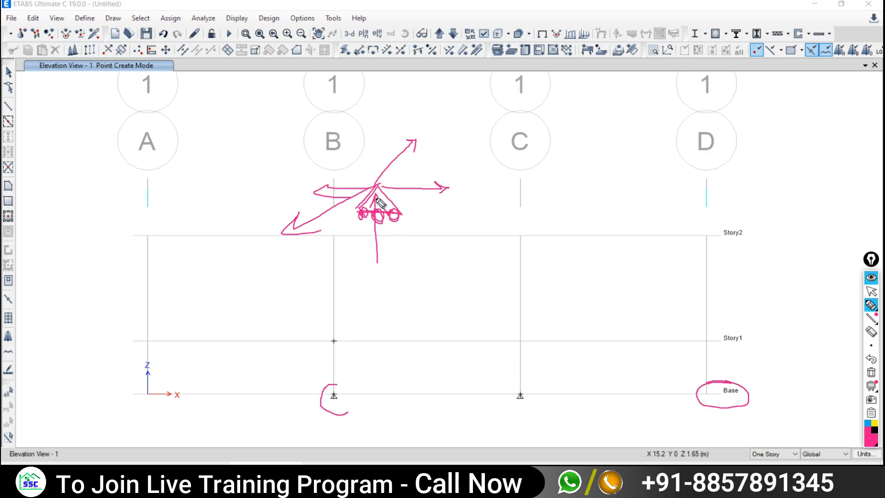
pyautogui.moveTo(376, 197); pyautogui.dragTo(377, 271)
pyautogui.moveTo(337, 223); pyautogui.dragTo(442, 224)
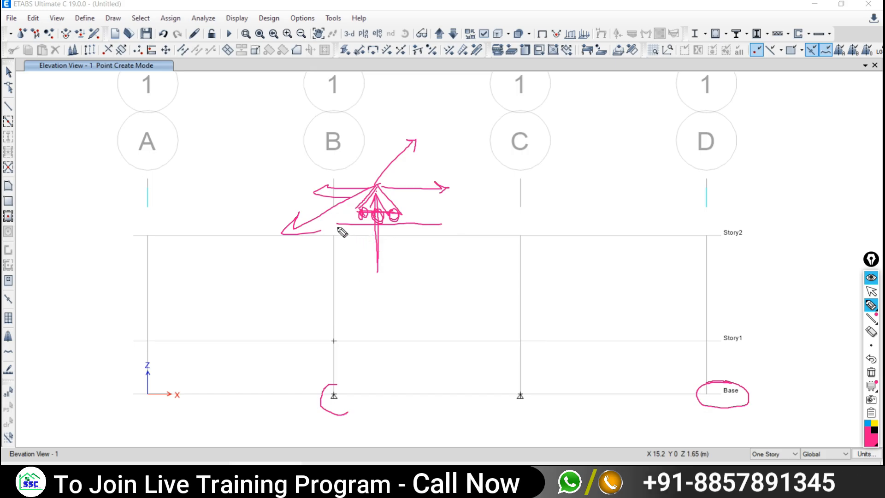
pyautogui.moveTo(334, 224); pyautogui.dragTo(420, 227)
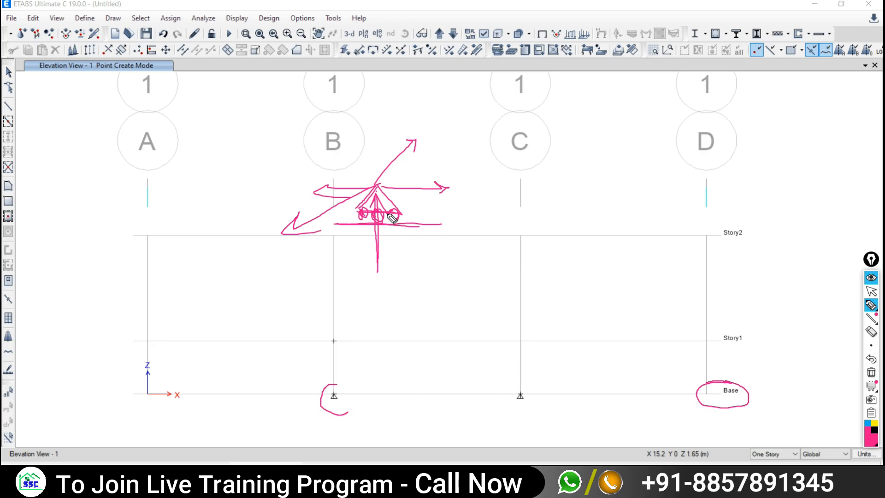
pyautogui.moveTo(390, 217); pyautogui.dragTo(391, 244)
# - Sketch a hatched pinned support triangle with an apex arrow near grid C
pyautogui.moveTo(560, 180)
pyautogui.mouseDown()
pyautogui.moveTo(541, 213)
pyautogui.moveTo(569, 225)
pyautogui.mouseUp()
pyautogui.moveTo(566, 216); pyautogui.dragTo(547, 224)
pyautogui.moveTo(547, 216); pyautogui.dragTo(533, 222)
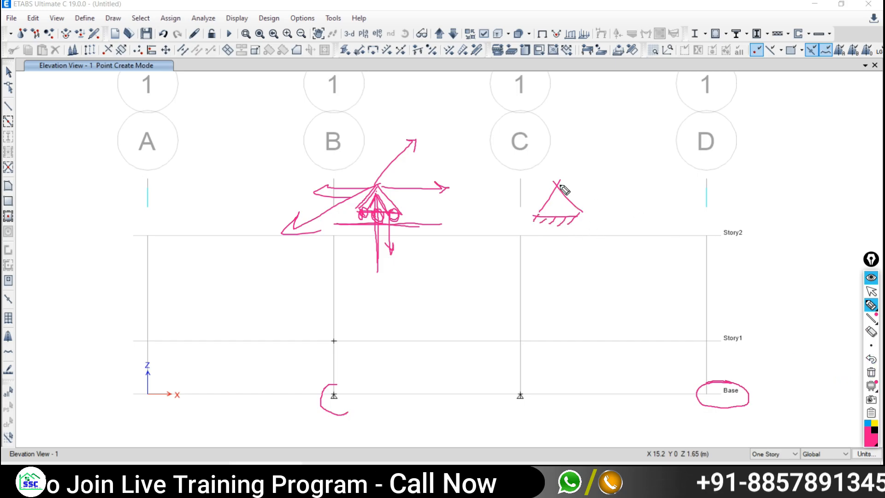
pyautogui.moveTo(560, 186)
pyautogui.mouseDown()
pyautogui.moveTo(622, 187)
pyautogui.moveTo(580, 203)
pyautogui.moveTo(559, 267)
pyautogui.mouseUp()
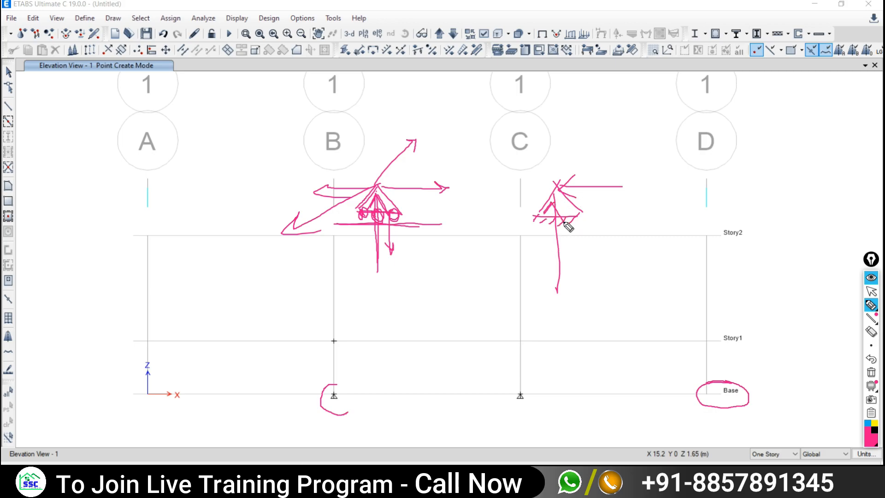
# - Sketch a hatched fixed support with arrows at grid D, then clear all annotations
pyautogui.moveTo(708, 211); pyautogui.dragTo(692, 236)
pyautogui.moveTo(703, 178)
pyautogui.mouseDown()
pyautogui.moveTo(694, 195)
pyautogui.moveTo(656, 205)
pyautogui.moveTo(662, 218)
pyautogui.mouseUp()
pyautogui.moveTo(739, 155)
pyautogui.mouseDown()
pyautogui.moveTo(697, 200)
pyautogui.moveTo(727, 163)
pyautogui.moveTo(748, 179)
pyautogui.mouseUp()
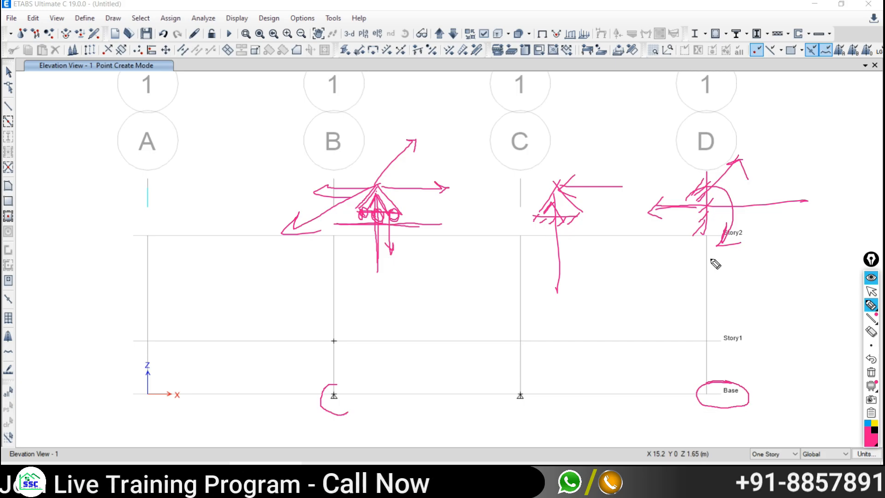
pyautogui.click(871, 373)
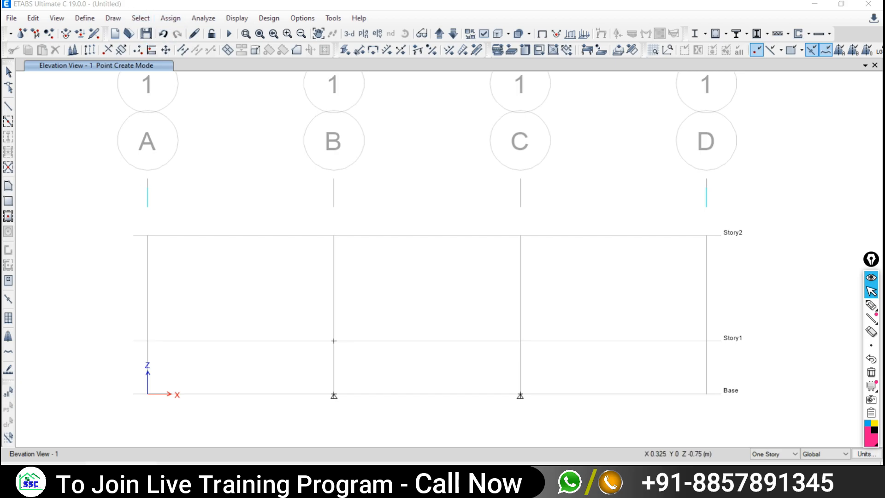
pyautogui.click(115, 480)
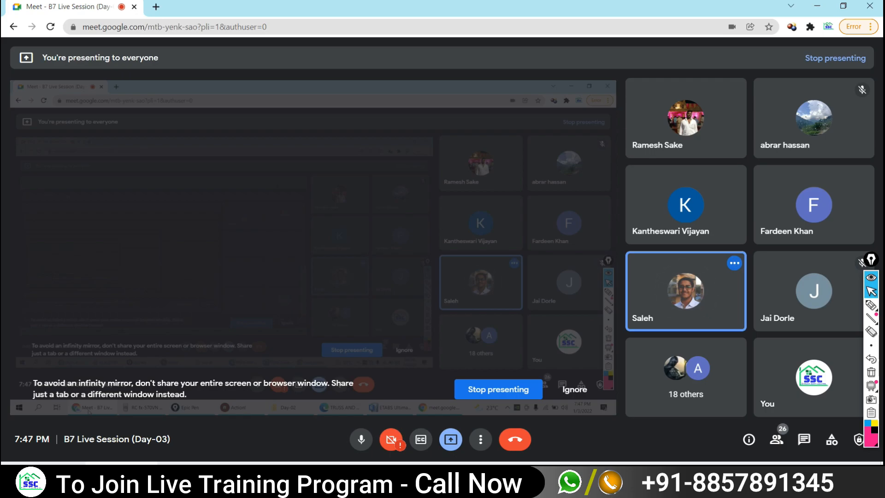
pyautogui.click(554, 481)
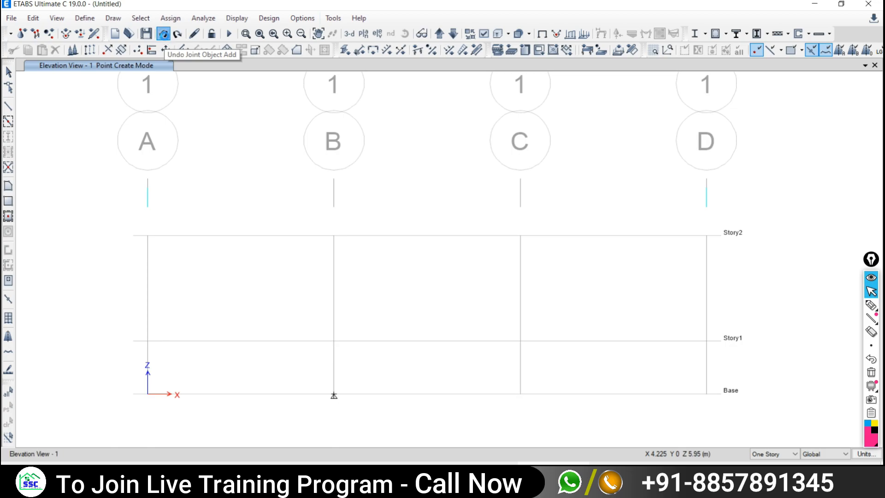
# - Undo the added joints, including a test joint placed at B1 on Story1
pyautogui.click(164, 34)
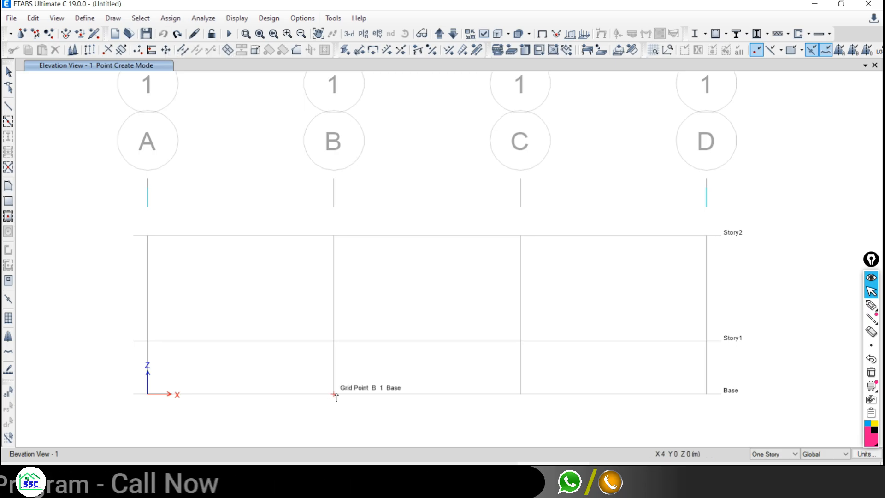
pyautogui.click(111, 19)
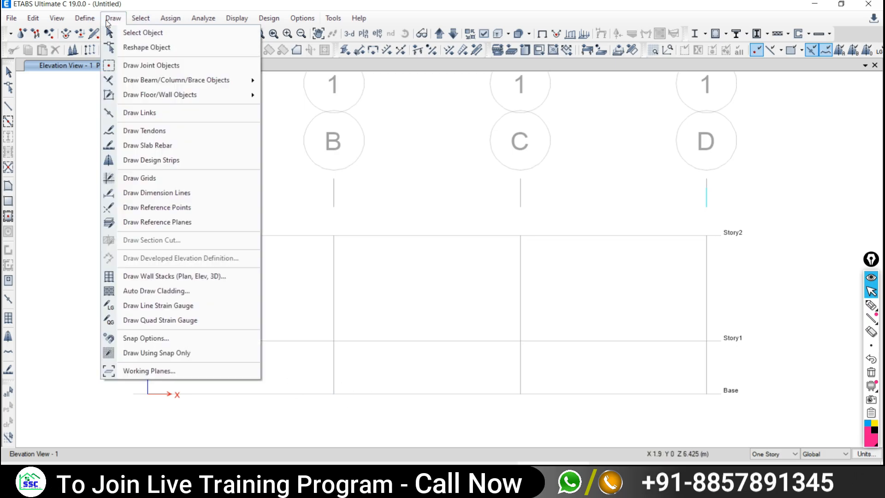
pyautogui.click(137, 65)
pyautogui.click(589, 122)
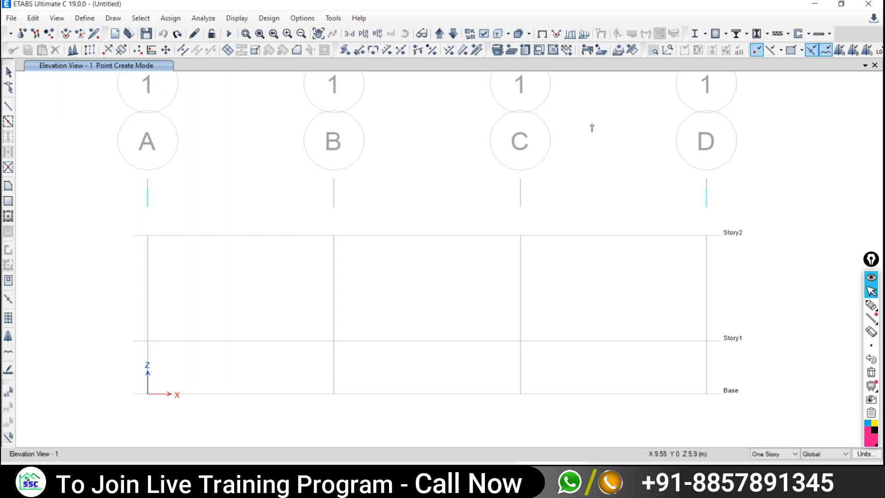
pyautogui.click(334, 341)
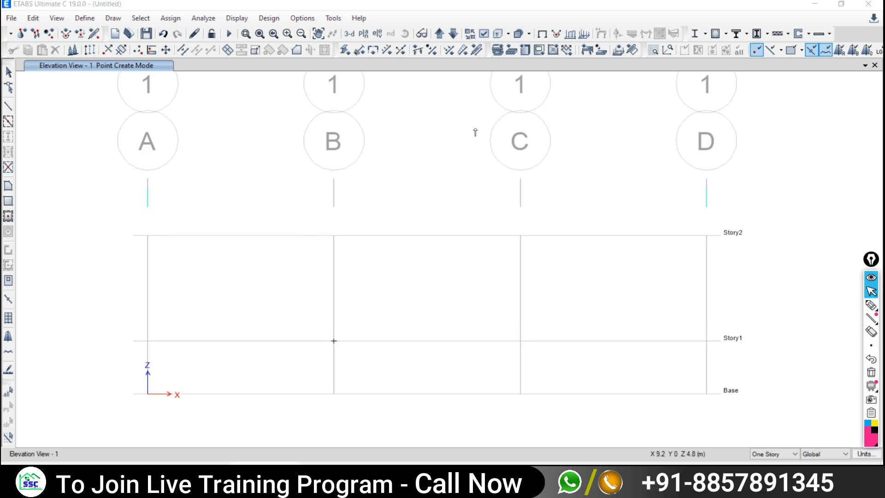
pyautogui.click(166, 36)
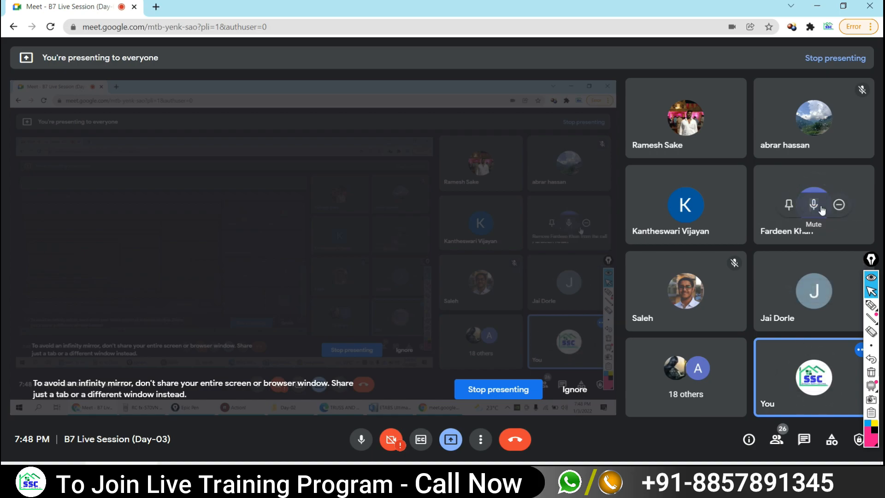
# - Mute one participant for everyone in the call, then switch back to ETABS
pyautogui.click(813, 204)
pyautogui.click(507, 273)
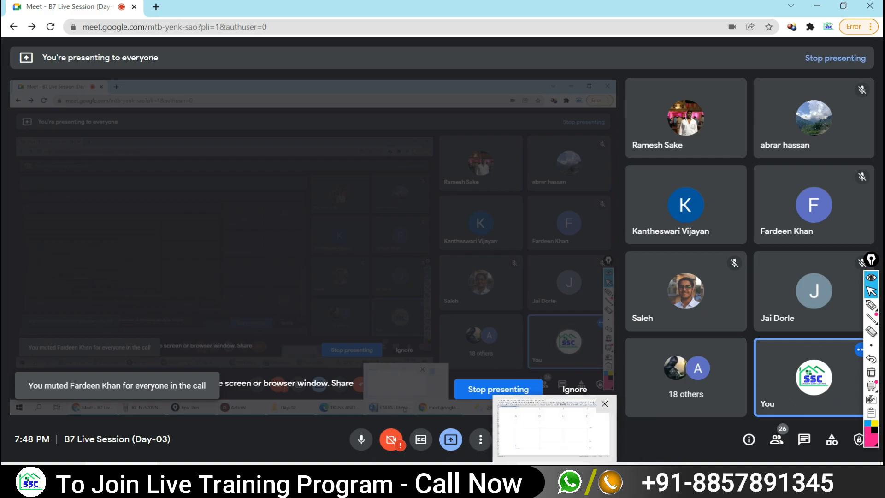
pyautogui.click(554, 477)
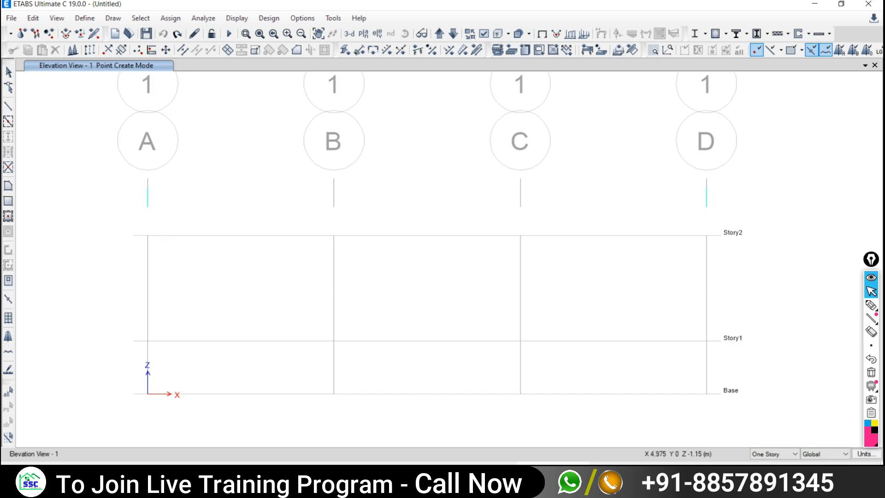
# - Check the truss reference PDF, then return to ETABS ready to draw frame lines
pyautogui.click(407, 476)
pyautogui.click(555, 476)
pyautogui.click(8, 109)
pyautogui.click(589, 122)
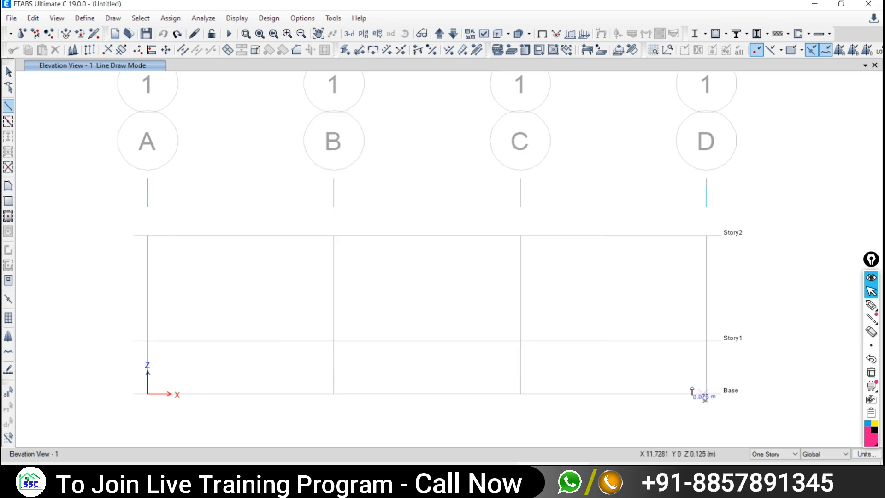
# - Trace the bottom chord at Base from grid D through C and B to A, then cancel it
pyautogui.click(705, 394)
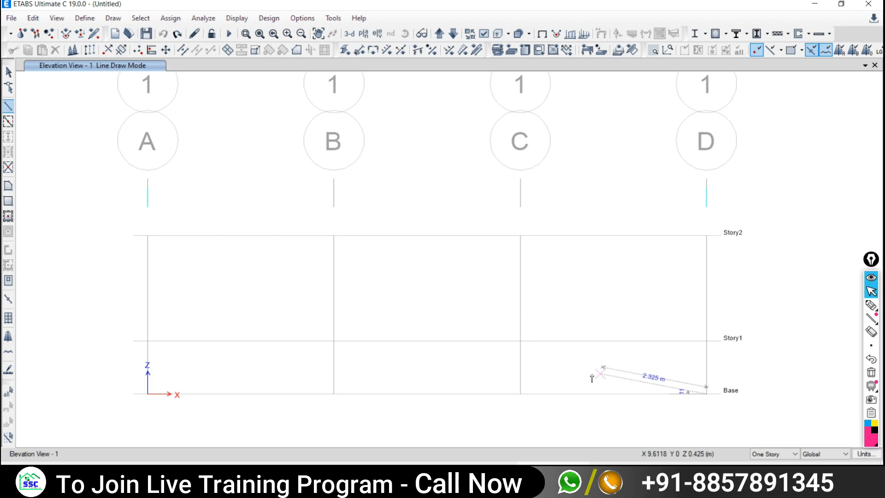
pyautogui.click(521, 395)
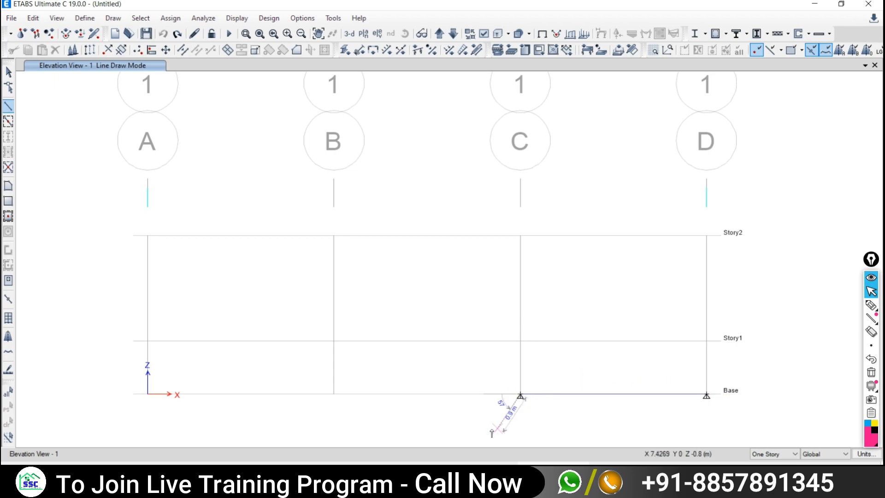
pyautogui.click(334, 395)
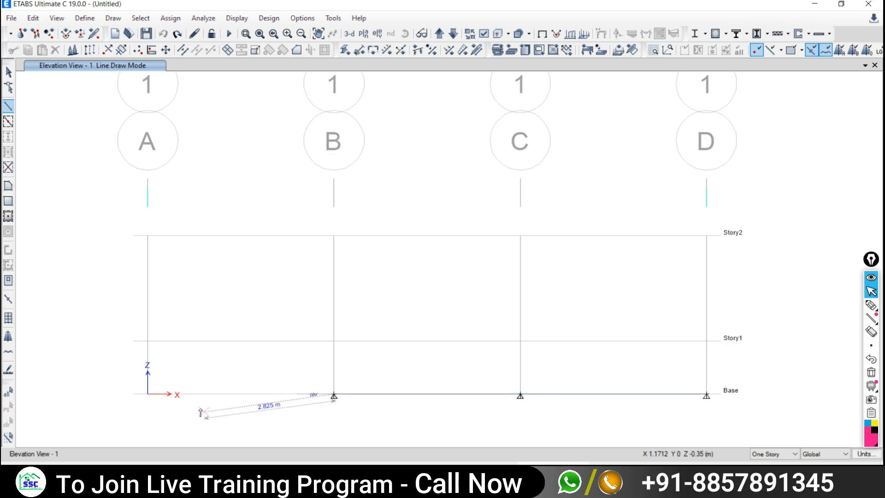
pyautogui.click(146, 395)
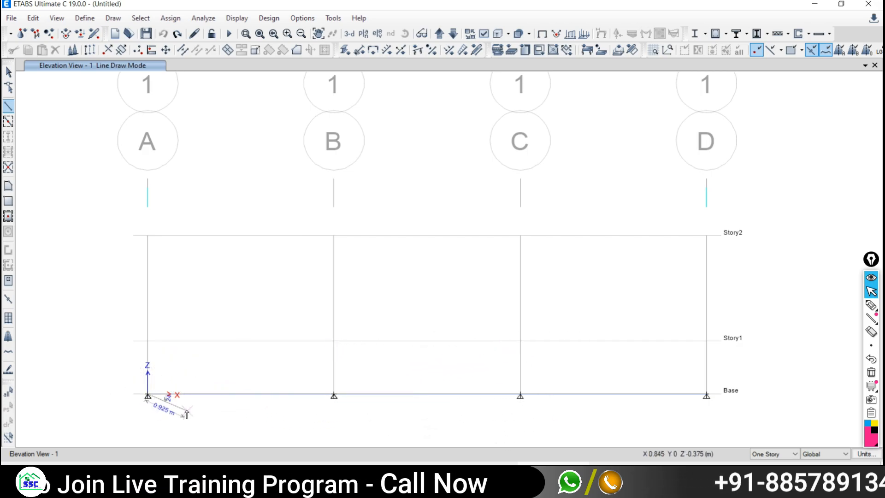
pyautogui.press('Escape')
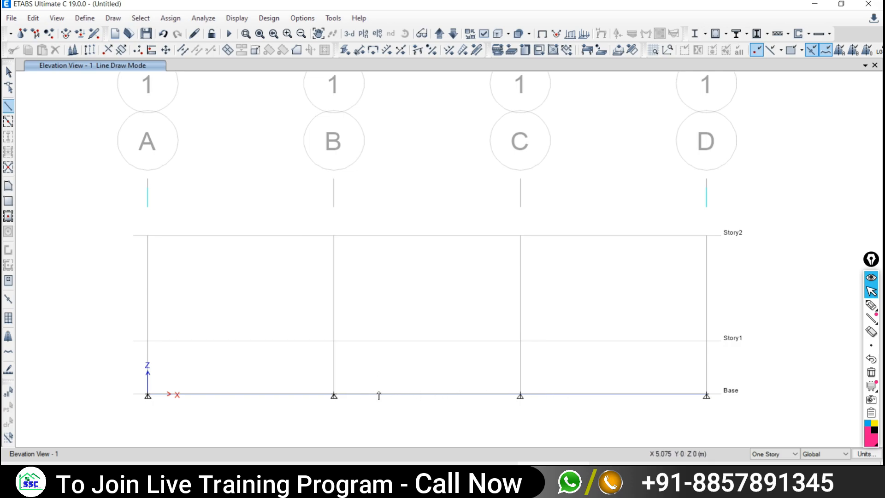
# - Anchor a new frame member at grid A on Base, then abandon it and return to Select Object
pyautogui.click(8, 72)
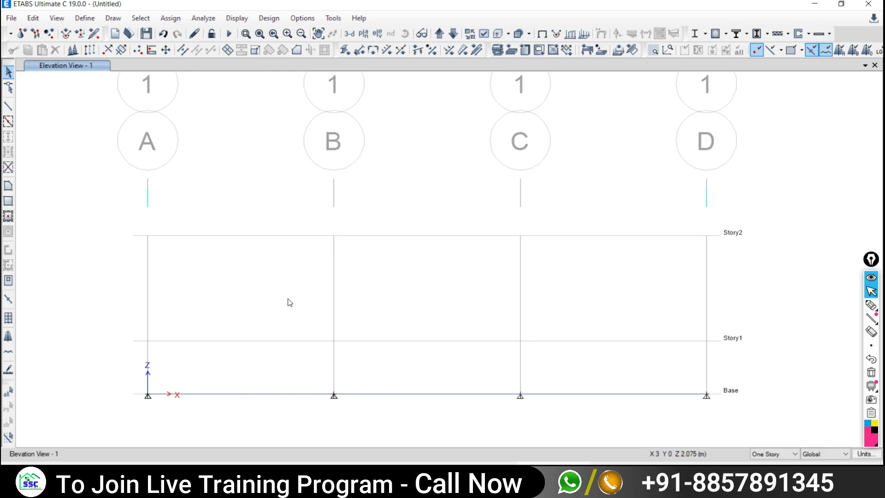
pyautogui.click(8, 107)
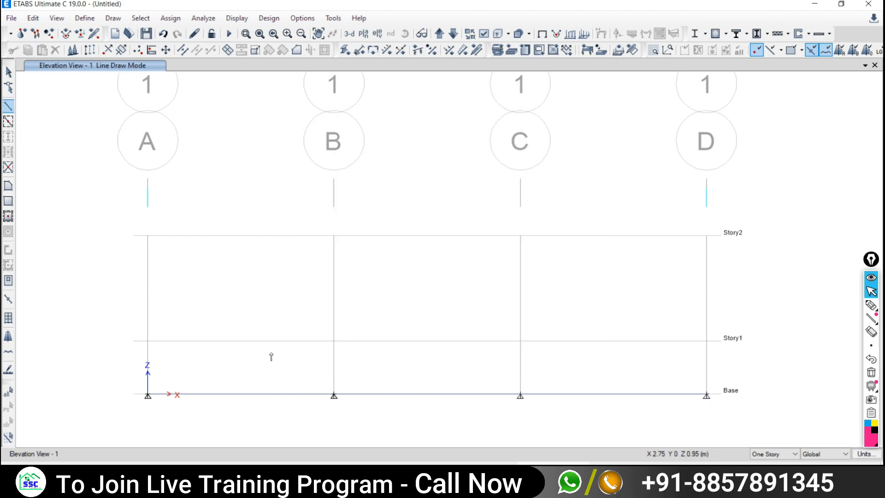
pyautogui.click(147, 395)
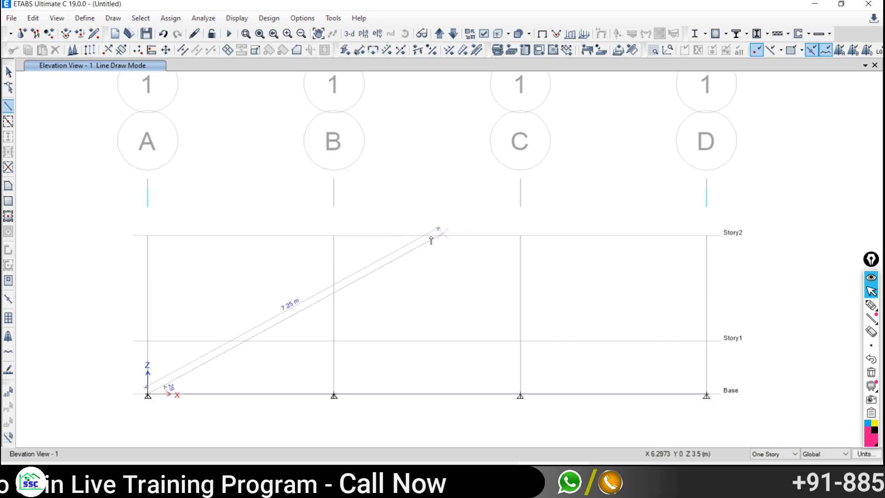
pyautogui.click(8, 72)
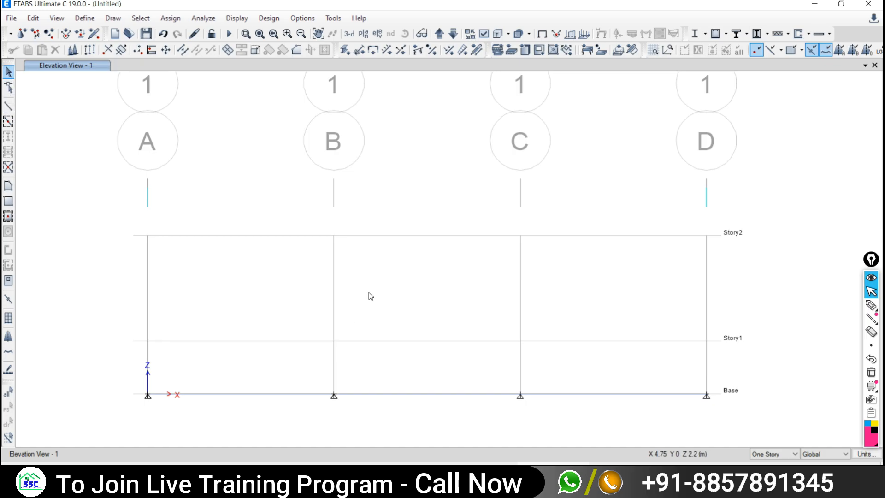
# - Enable Line Ends and Midpoints snapping in Snap Options and close the dialog
pyautogui.rightClick(218, 163)
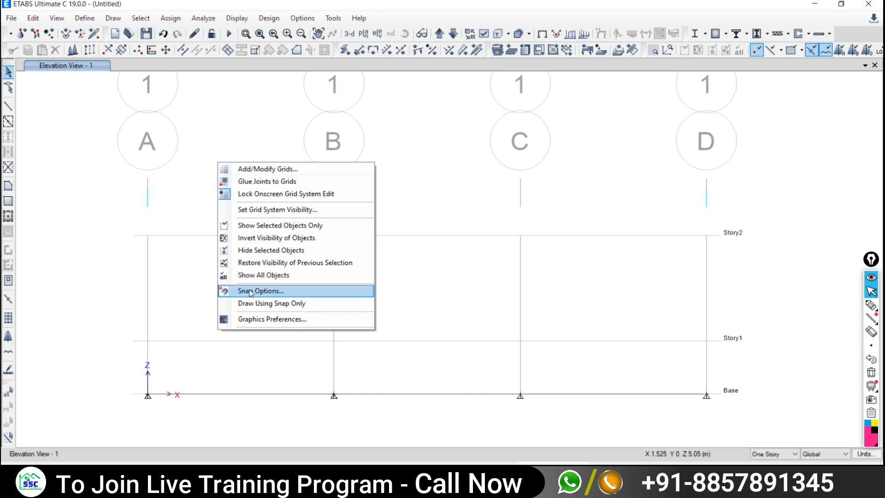
pyautogui.click(276, 290)
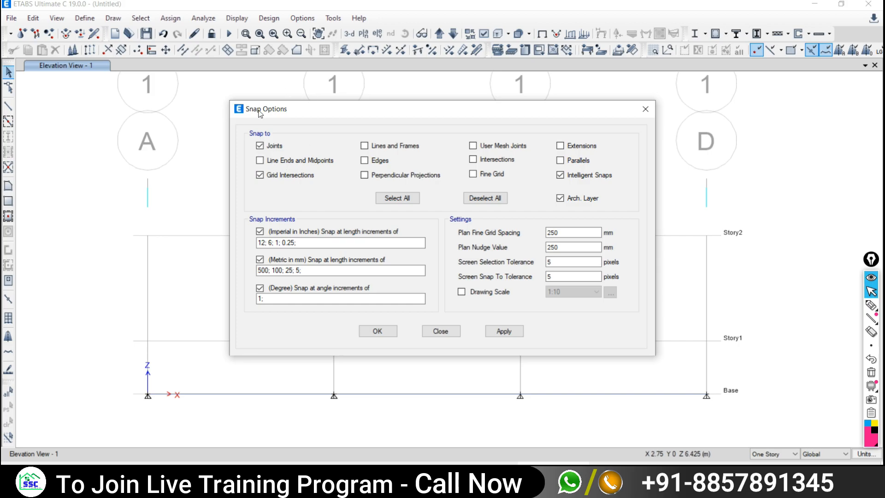
pyautogui.moveTo(317, 116); pyautogui.dragTo(113, 57)
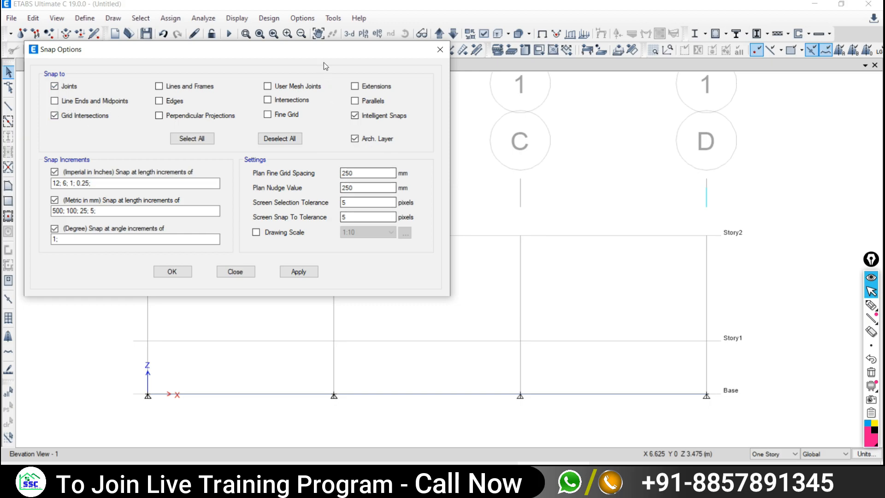
pyautogui.moveTo(324, 50); pyautogui.dragTo(261, 43)
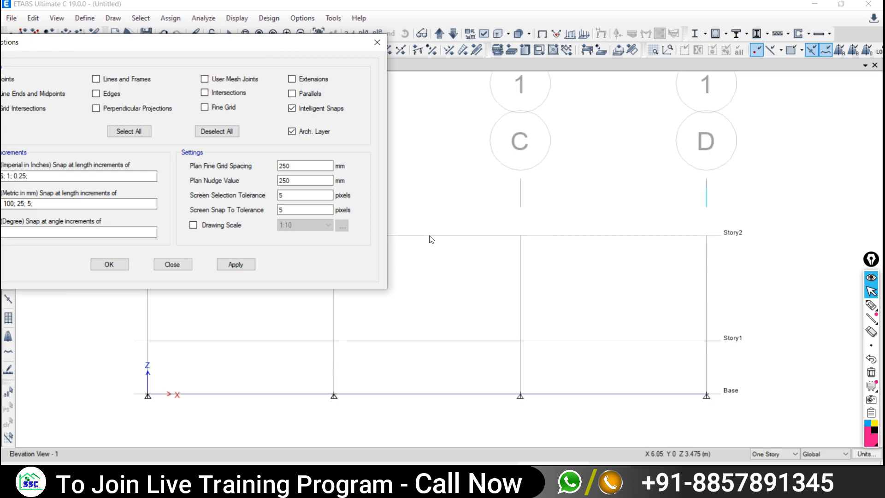
pyautogui.moveTo(136, 46); pyautogui.dragTo(232, 35)
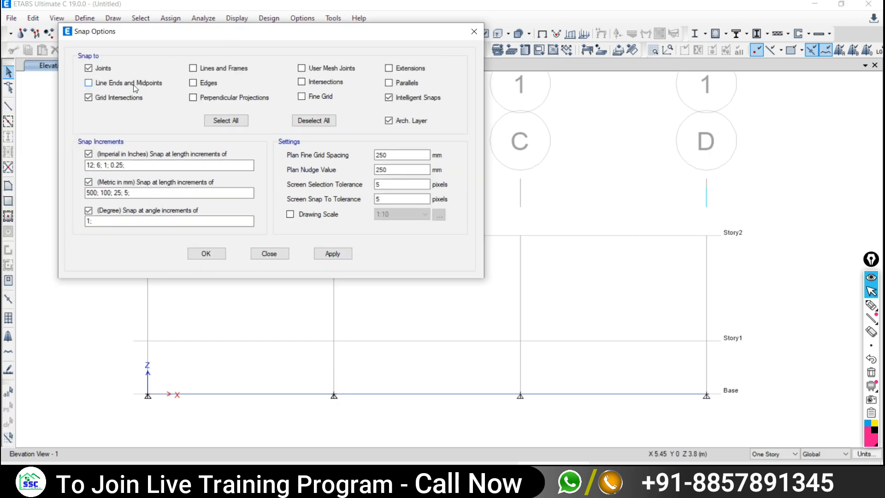
pyautogui.click(88, 84)
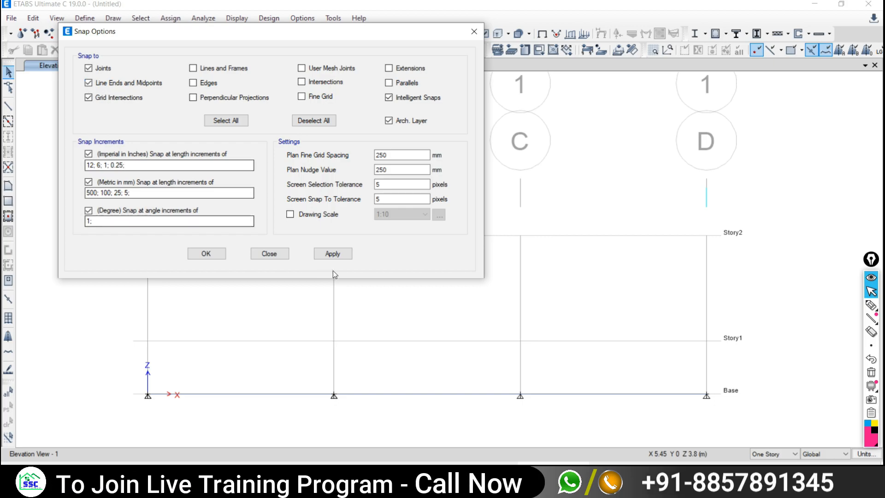
pyautogui.click(270, 254)
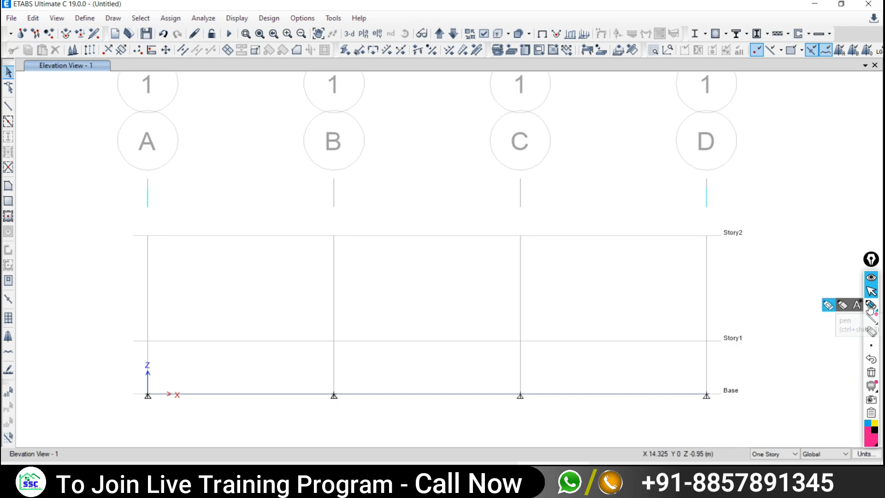
# - Draw a 6.9282 m sloping chord from A Base to the Story2 midpoint snap
pyautogui.click(8, 105)
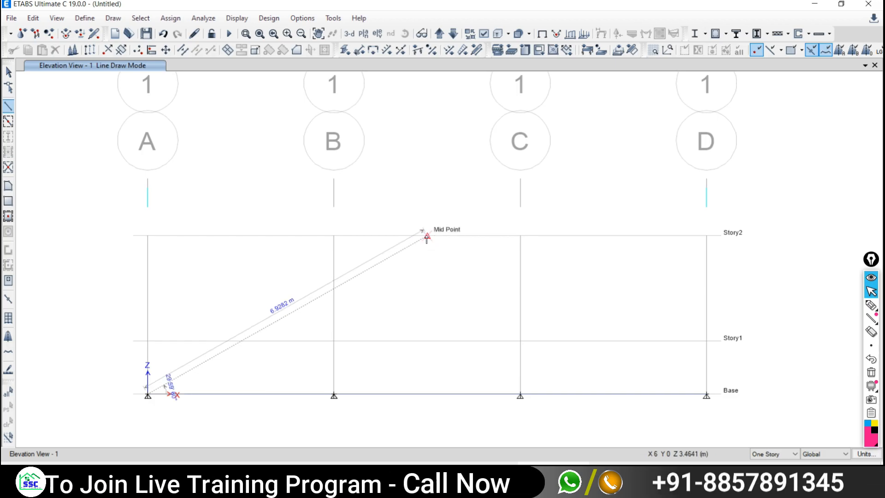
pyautogui.click(427, 236)
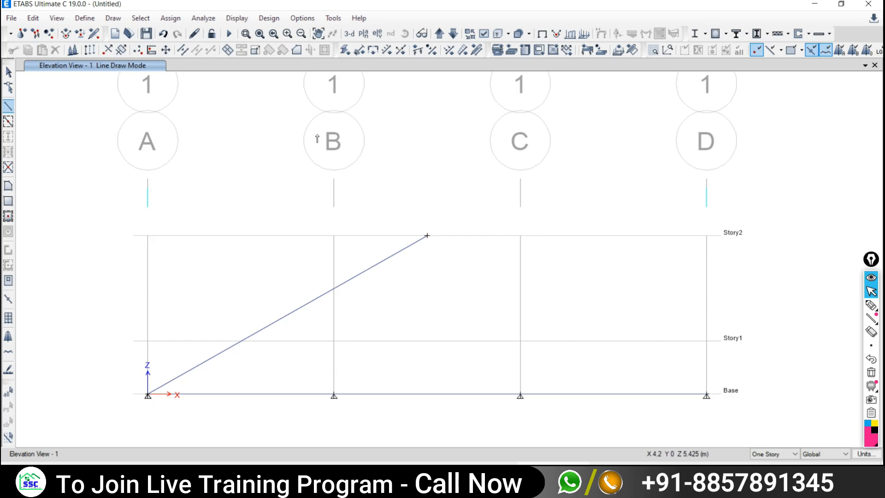
pyautogui.click(7, 73)
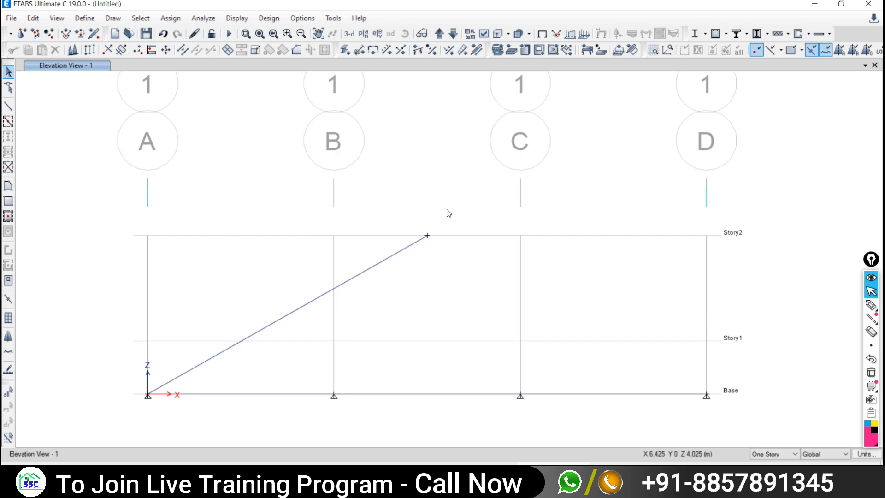
pyautogui.click(163, 34)
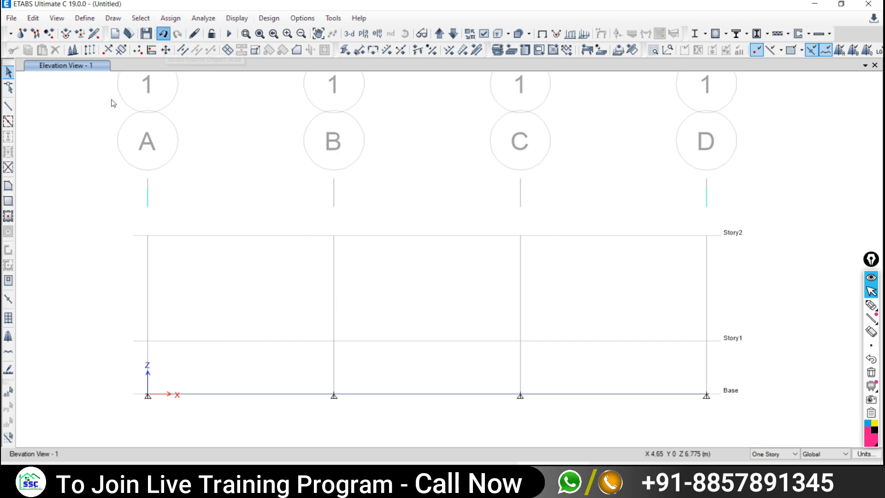
pyautogui.click(8, 109)
pyautogui.click(588, 122)
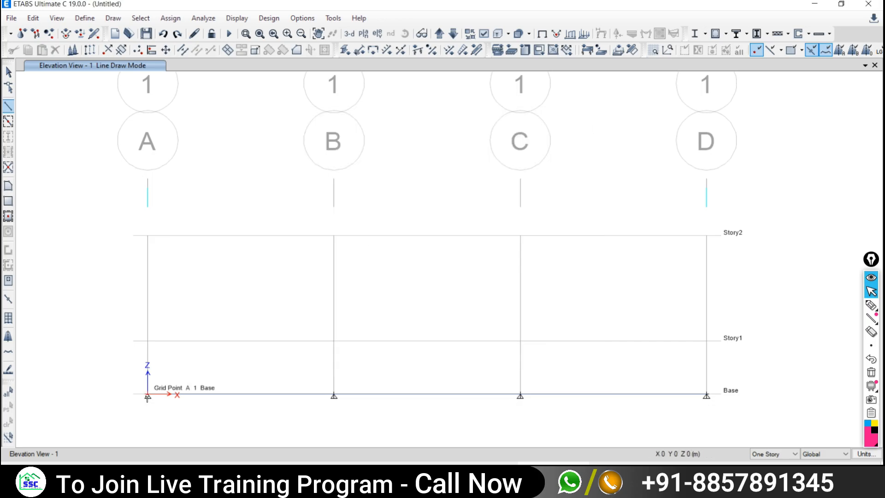
pyautogui.click(427, 236)
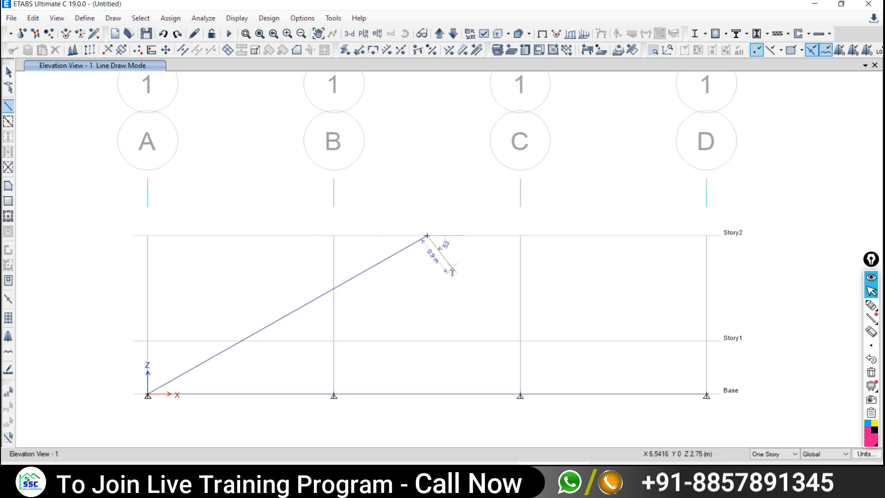
pyautogui.rightClick(452, 268)
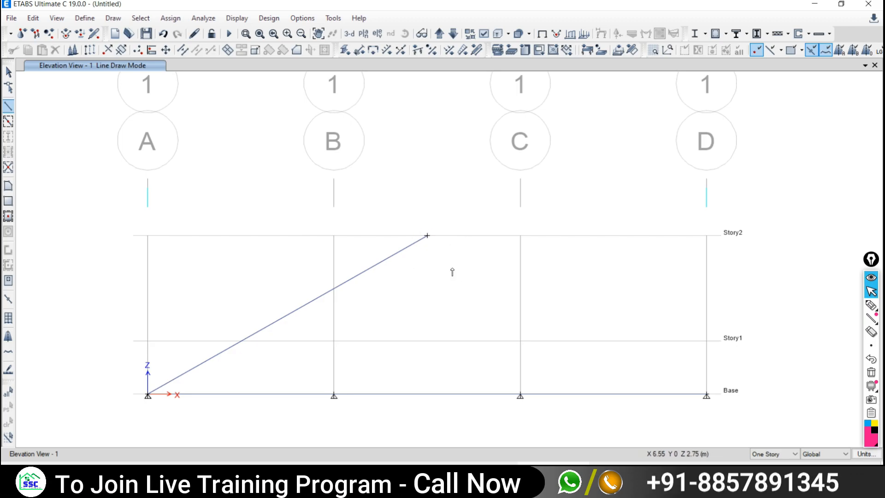
pyautogui.click(520, 237)
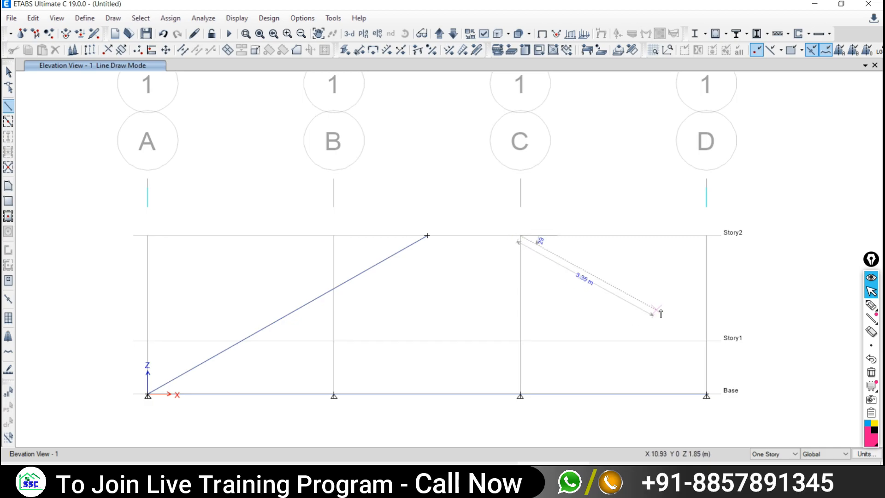
pyautogui.click(706, 341)
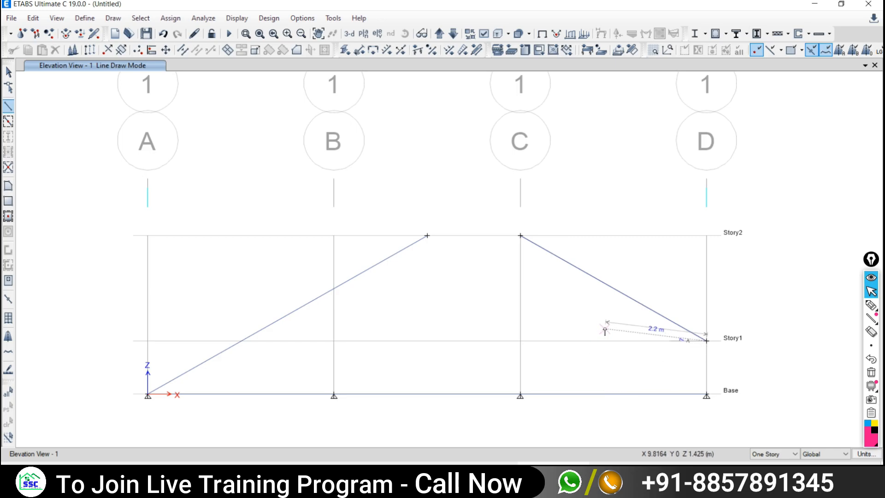
pyautogui.click(163, 33)
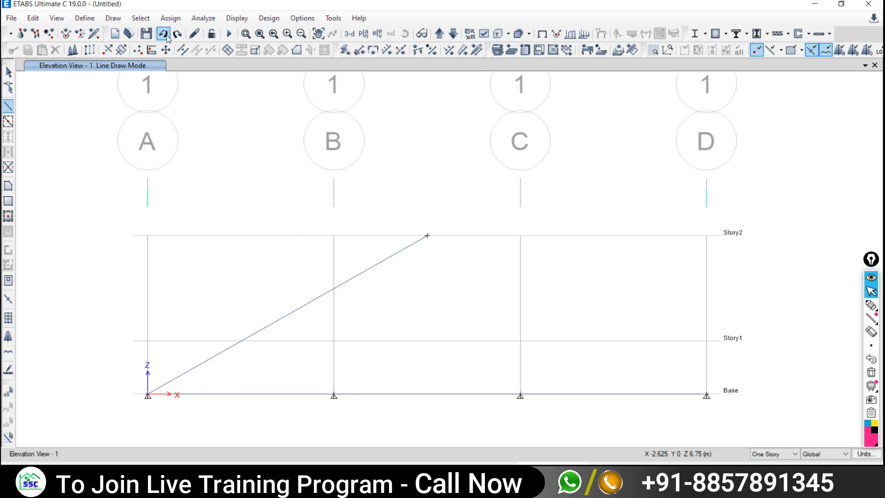
# - Undo the earlier sloping chord drawn from grid A
pyautogui.click(163, 34)
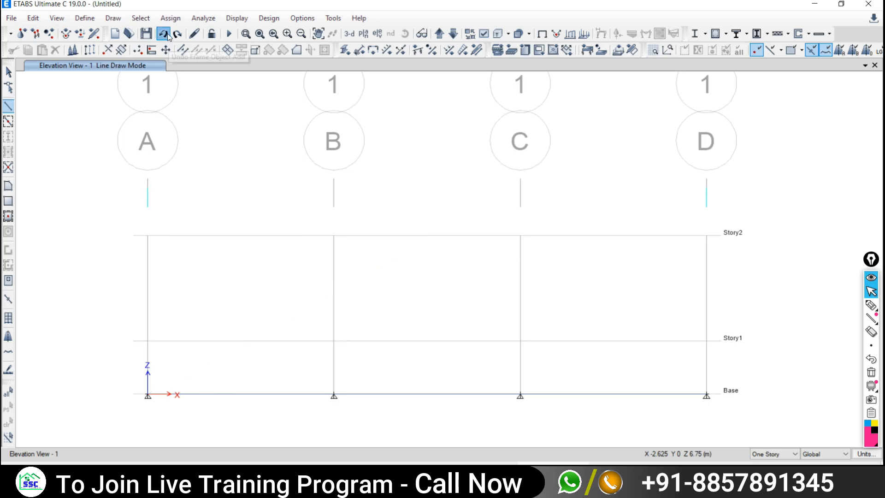
pyautogui.click(8, 108)
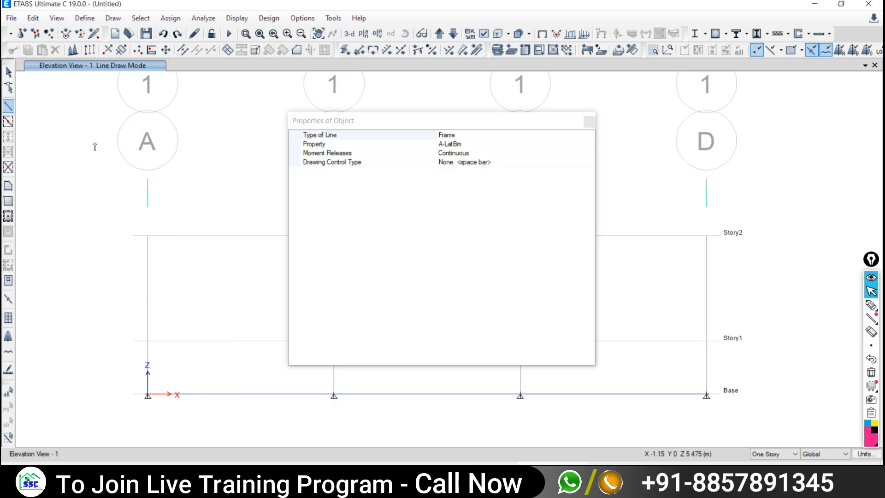
pyautogui.click(588, 121)
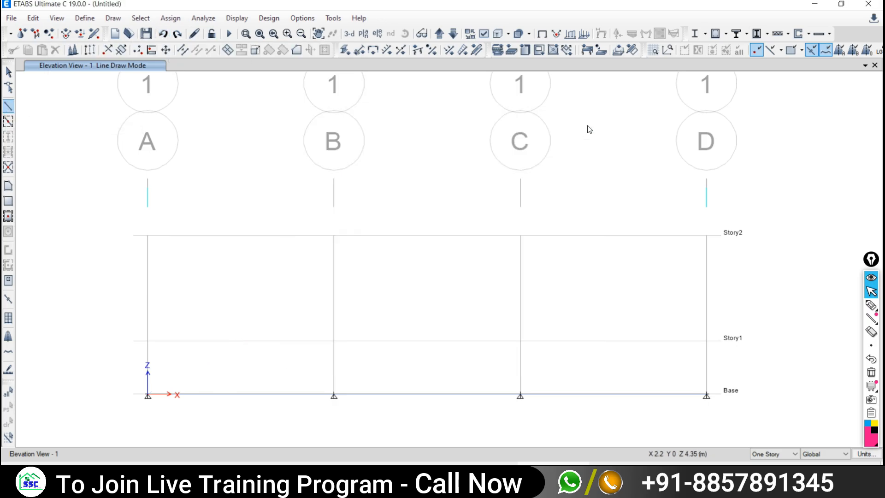
# - Draw top chords from A Base up to the Story2 apex and down to D Base, then check the PDF
pyautogui.click(148, 395)
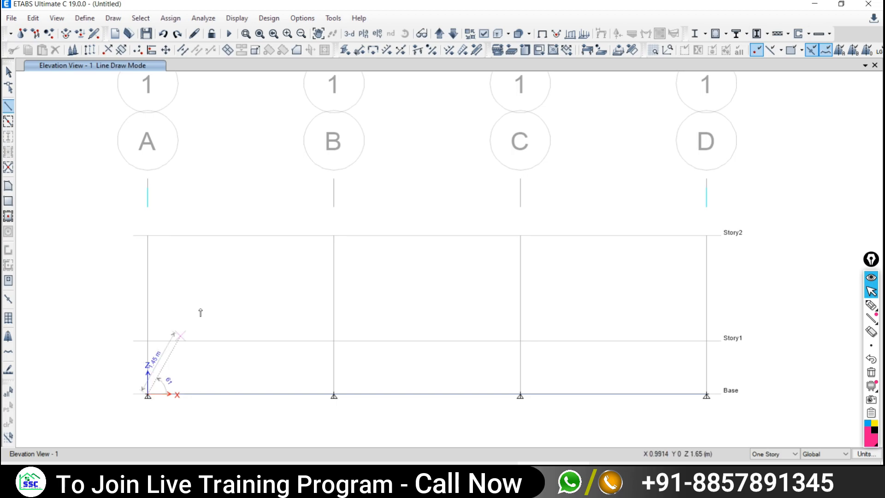
pyautogui.click(427, 236)
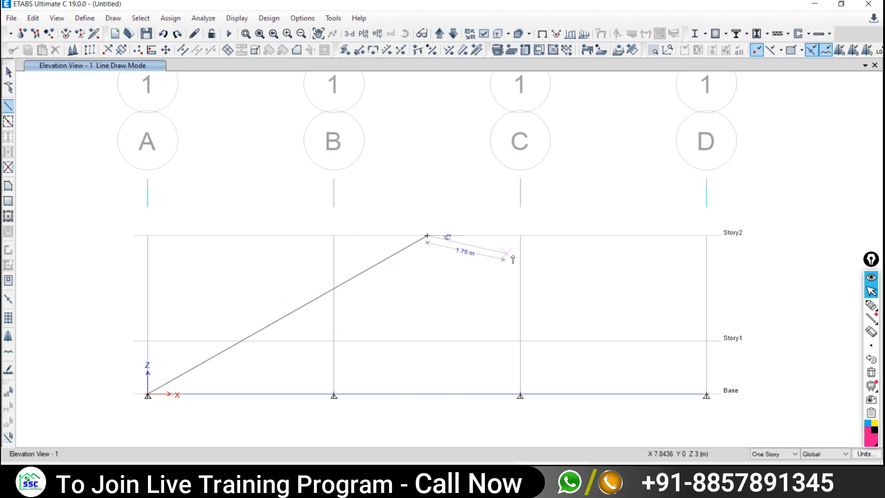
pyautogui.click(705, 396)
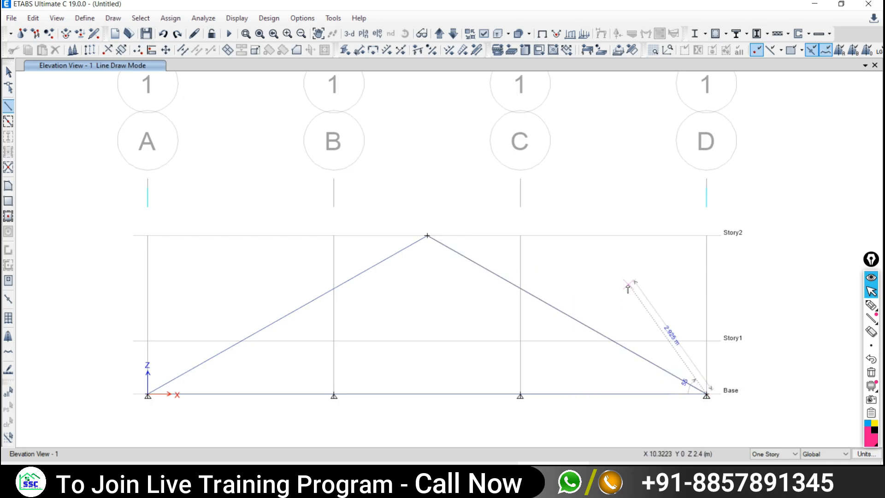
pyautogui.press('Escape')
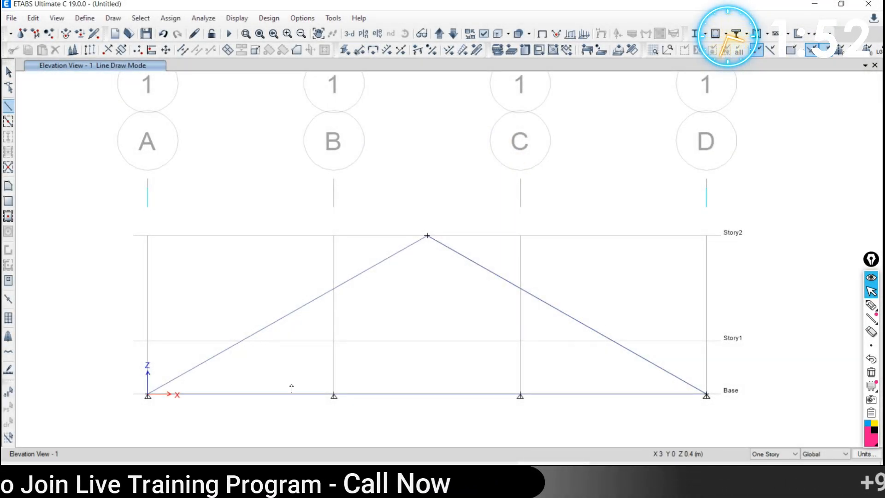
pyautogui.hotkey('alt', 'Tab')
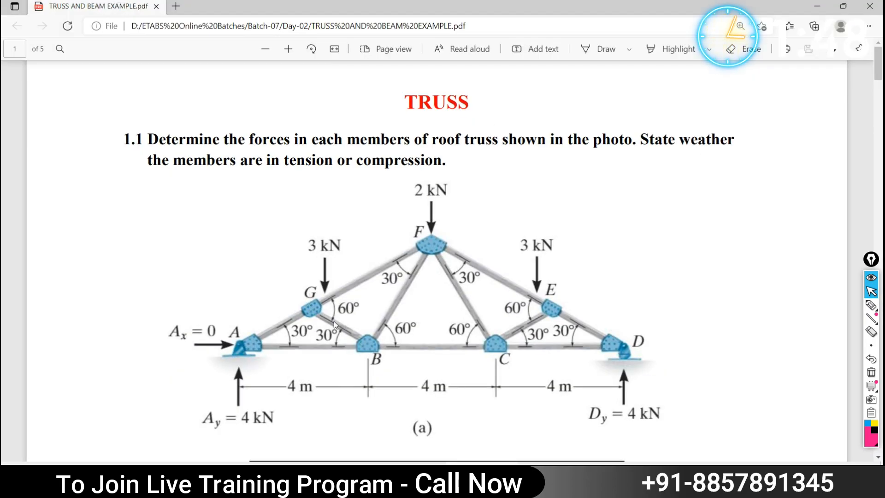
pyautogui.hotkey('alt', 'Tab')
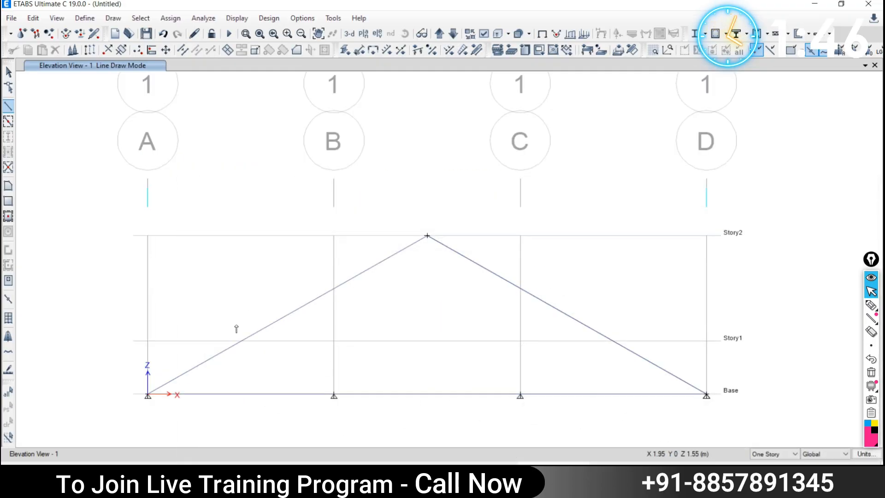
# - Draw diagonals from the left chord midpoint to B Base and the right chord midpoint to C Base
pyautogui.click(241, 342)
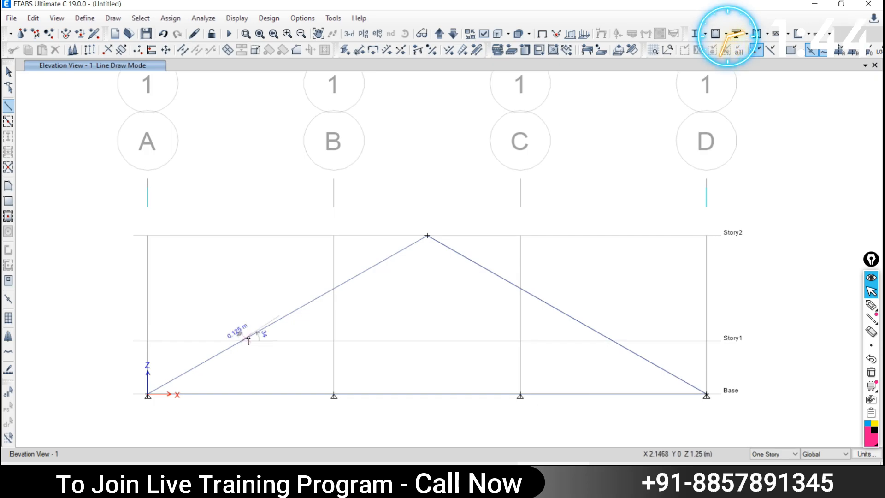
pyautogui.click(333, 395)
pyautogui.press('Escape')
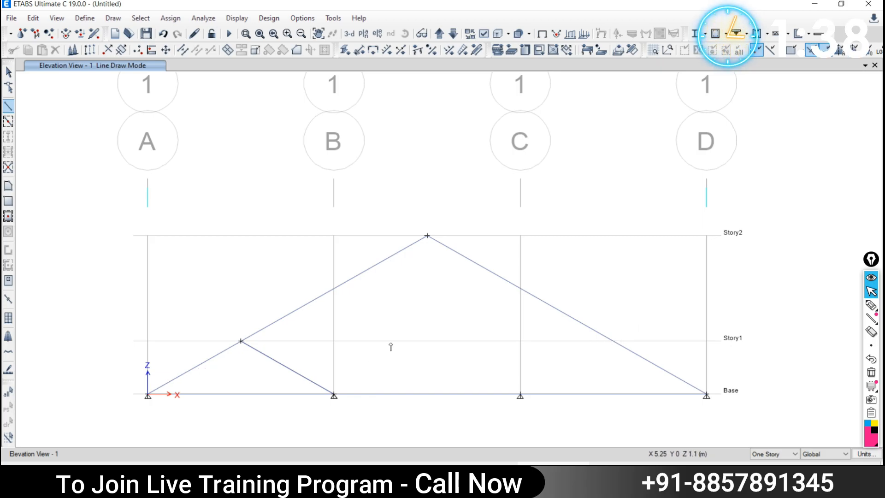
pyautogui.click(613, 341)
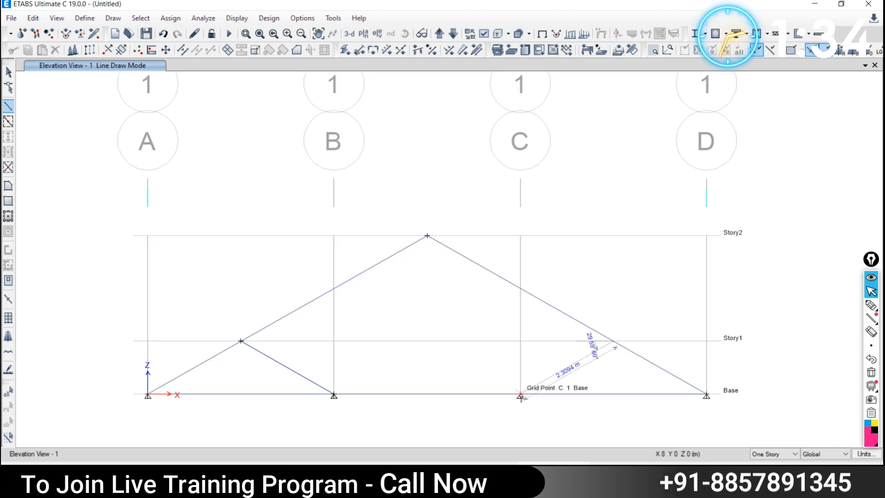
pyautogui.doubleClick(520, 395)
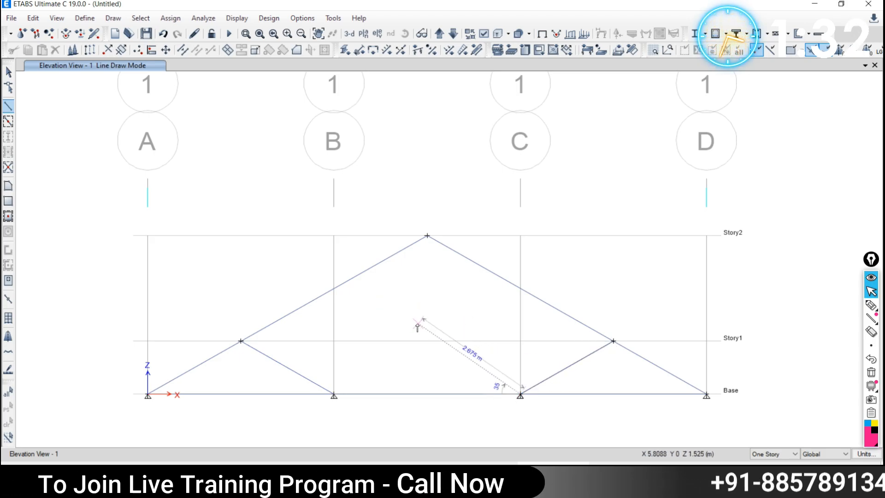
pyautogui.press('Escape')
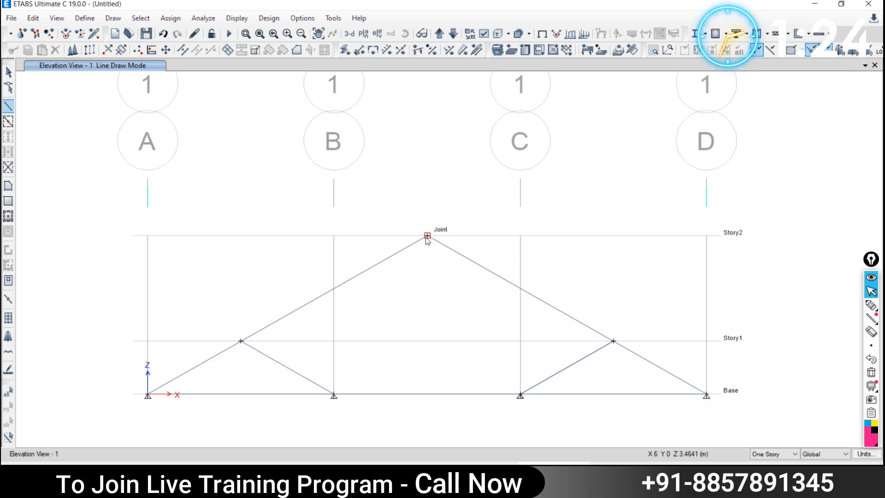
# - Add web members from the Story2 apex to B Base and from C Base to the apex, then exit drawing
pyautogui.click(427, 237)
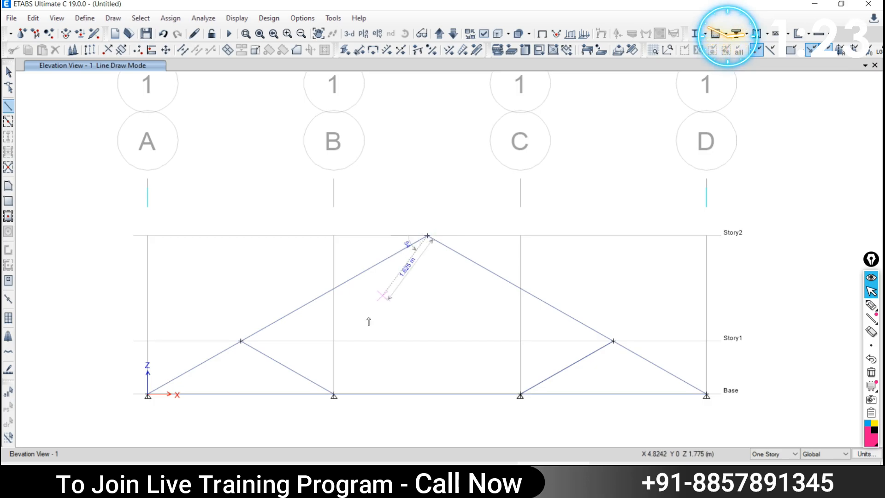
pyautogui.click(333, 395)
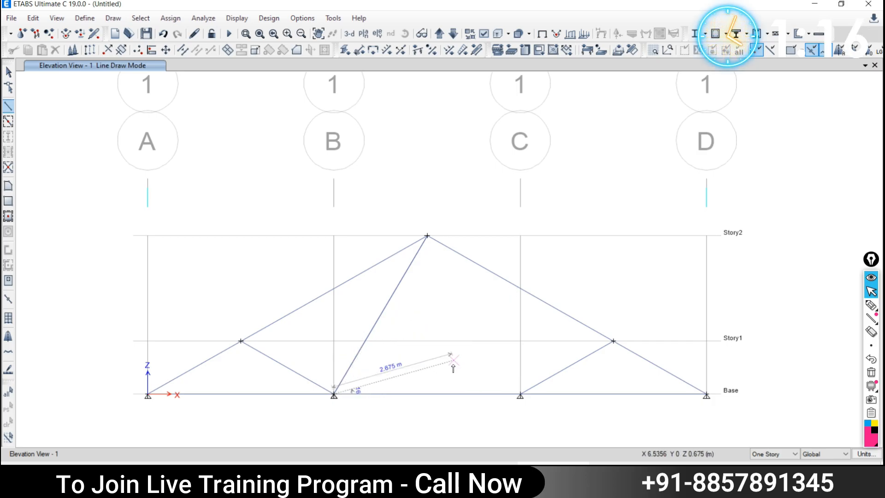
pyautogui.rightClick(390, 349)
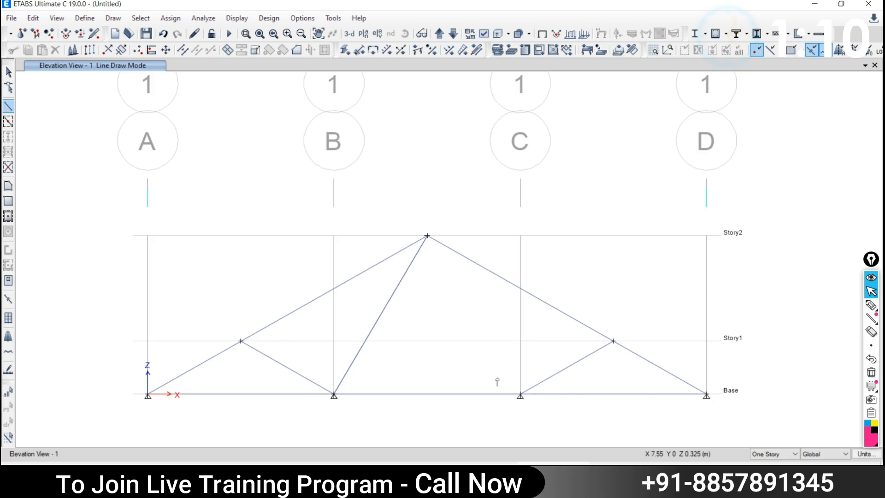
pyautogui.click(520, 395)
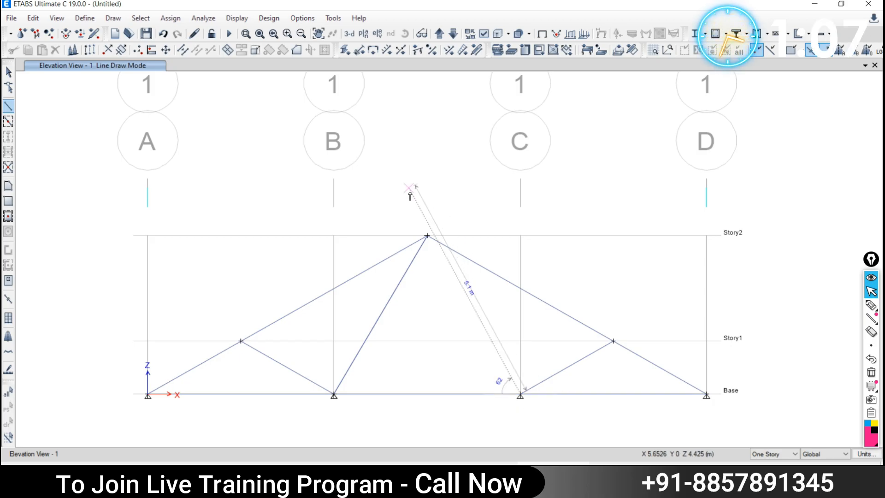
pyautogui.click(426, 236)
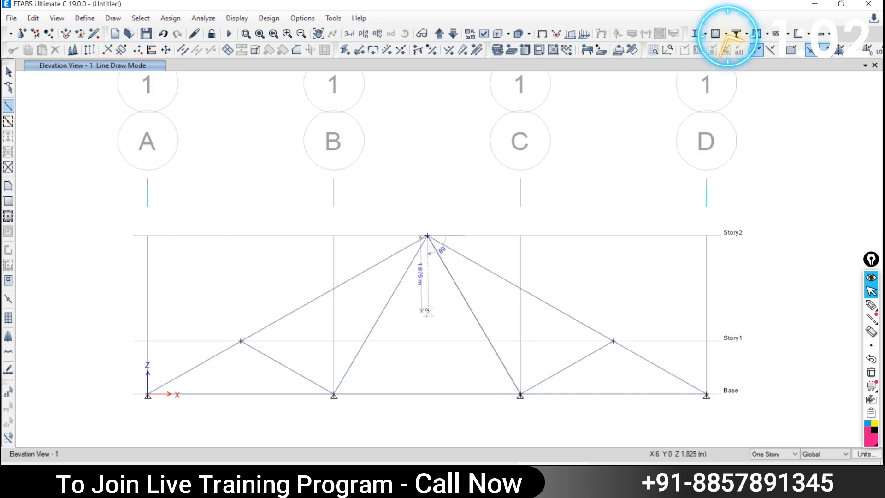
pyautogui.press('Escape')
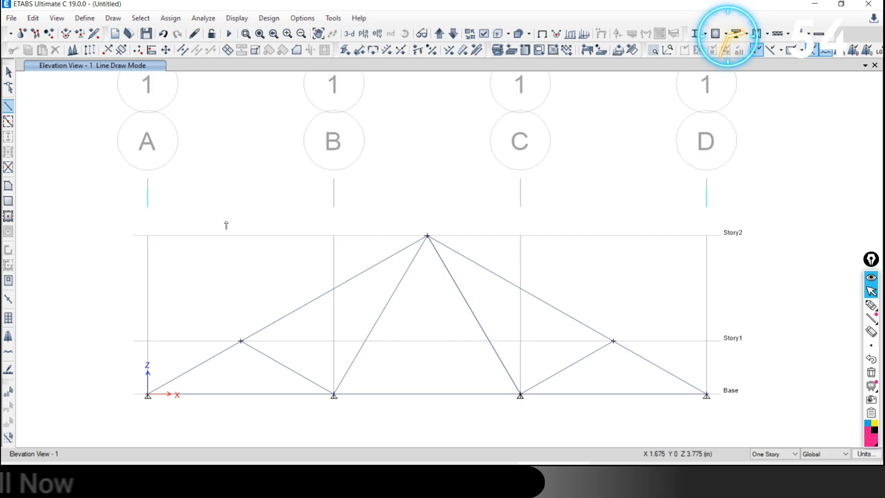
pyautogui.press('Escape')
pyautogui.moveTo(872, 306)
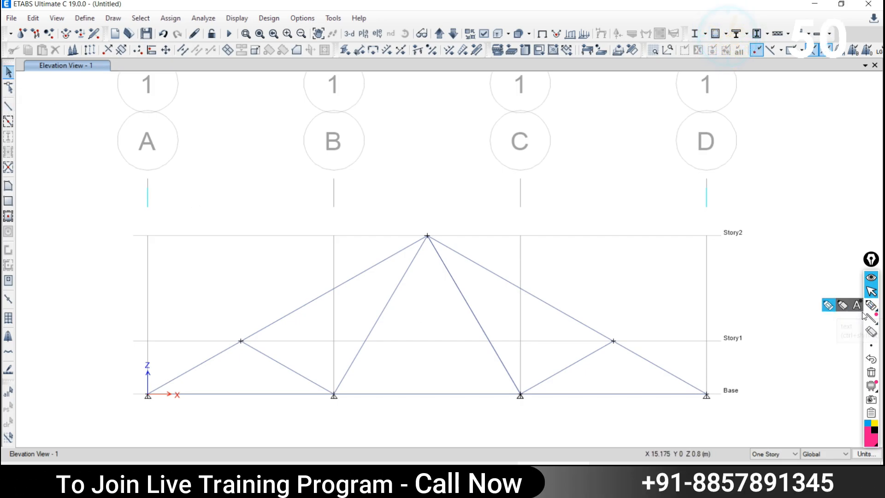
# - Sketch freehand marking strokes on screen near gridlines C and D
pyautogui.click(871, 306)
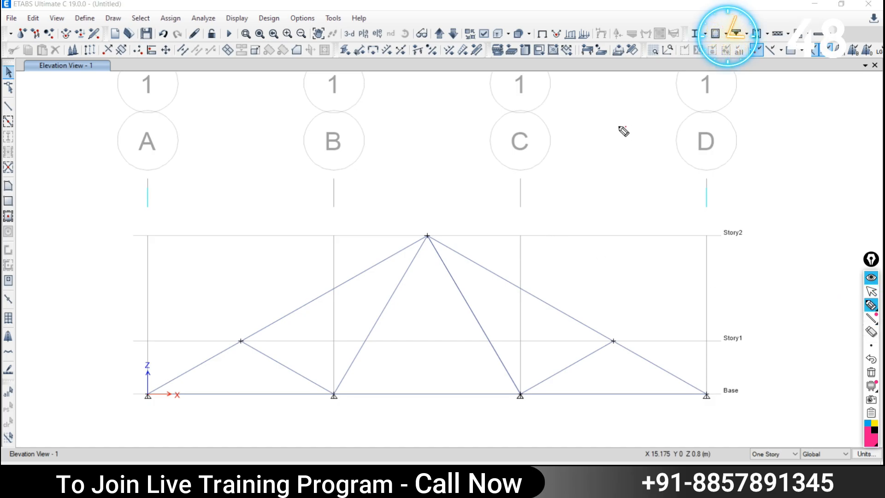
pyautogui.moveTo(626, 126)
pyautogui.mouseDown()
pyautogui.moveTo(510, 170)
pyautogui.moveTo(516, 160)
pyautogui.moveTo(628, 134)
pyautogui.moveTo(602, 132)
pyautogui.mouseUp()
pyautogui.moveTo(559, 152); pyautogui.dragTo(525, 161)
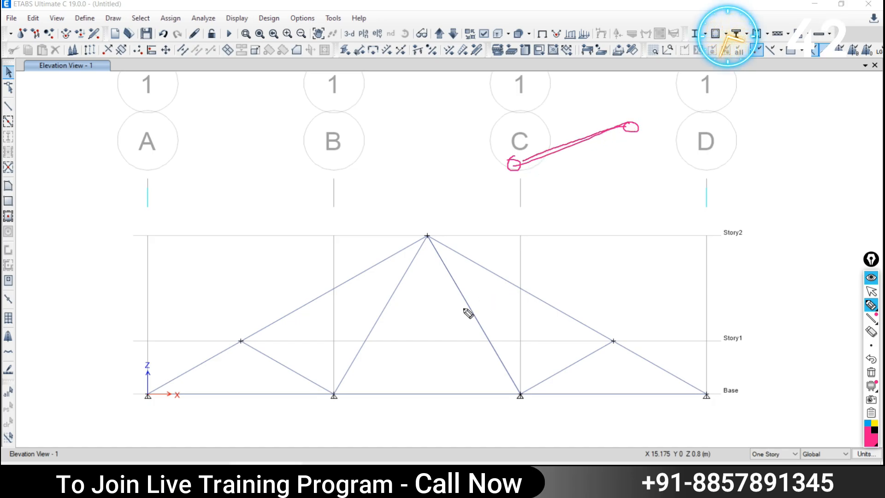
pyautogui.click(871, 290)
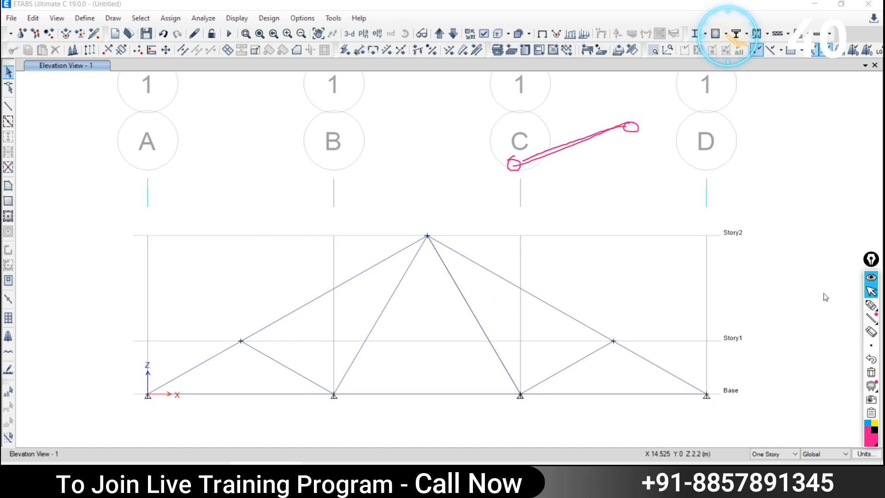
# - Select the left top chord and the lower-left diagonal, giving 2 frames selected
pyautogui.click(306, 302)
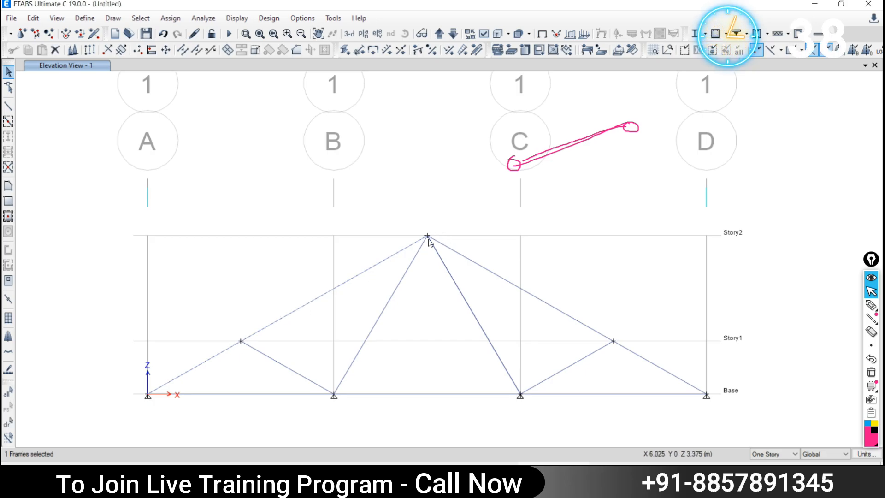
pyautogui.click(271, 359)
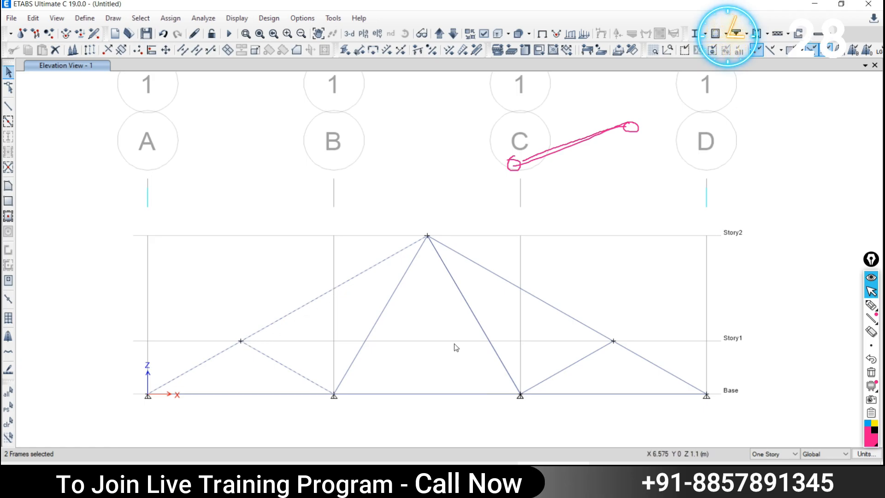
pyautogui.click(870, 305)
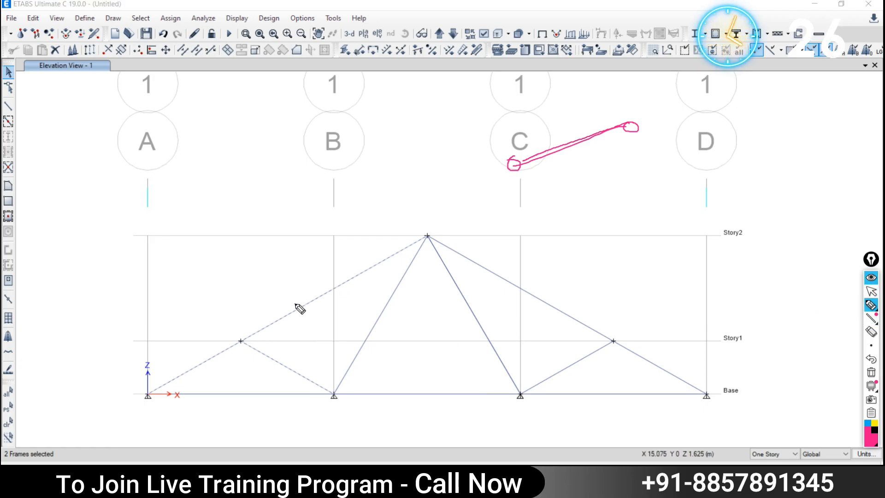
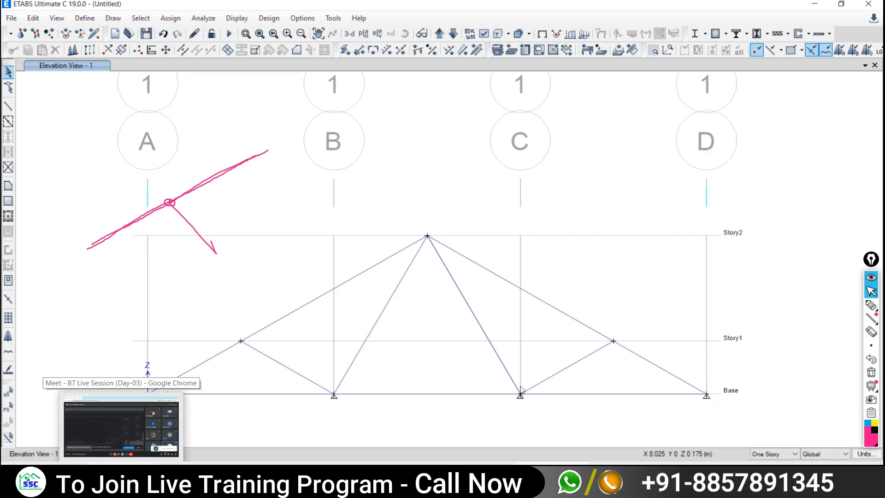
# - Erase the pink pen annotations over the truss and switch to the Google Meet window
pyautogui.click(871, 372)
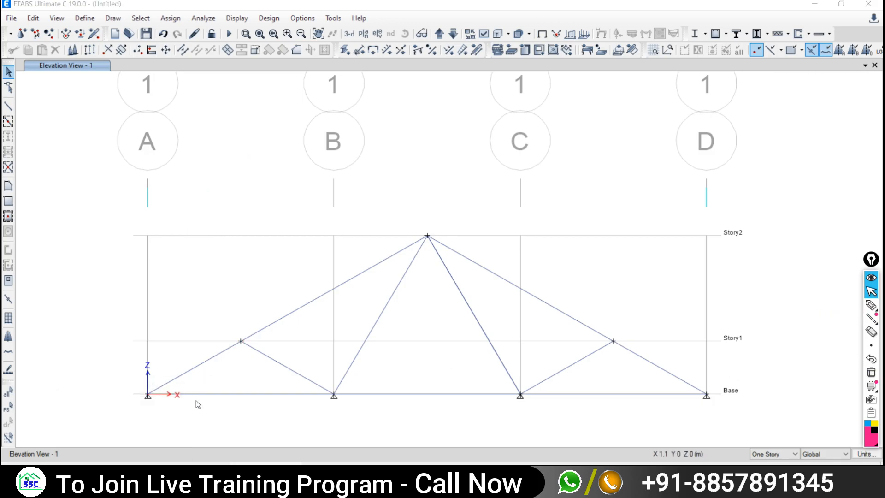
pyautogui.click(122, 474)
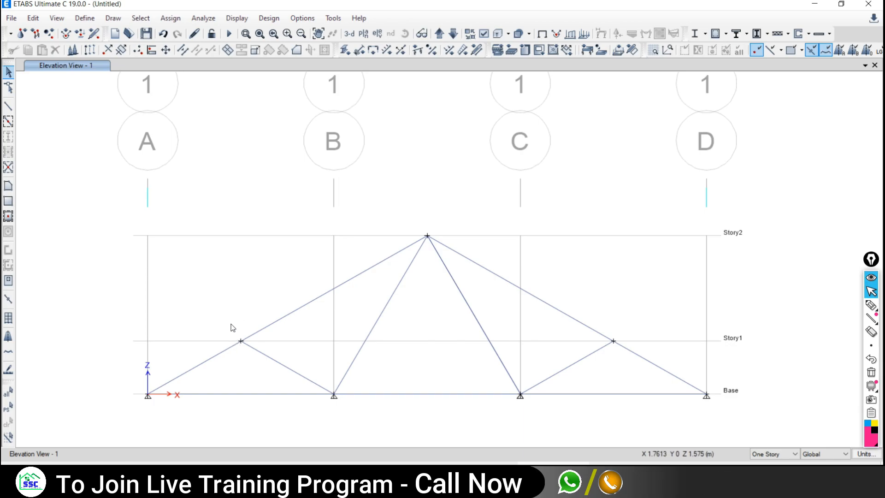
# - Select and clear the left Story1 joint, then toggle from Google Meet back to ETABS
pyautogui.click(241, 341)
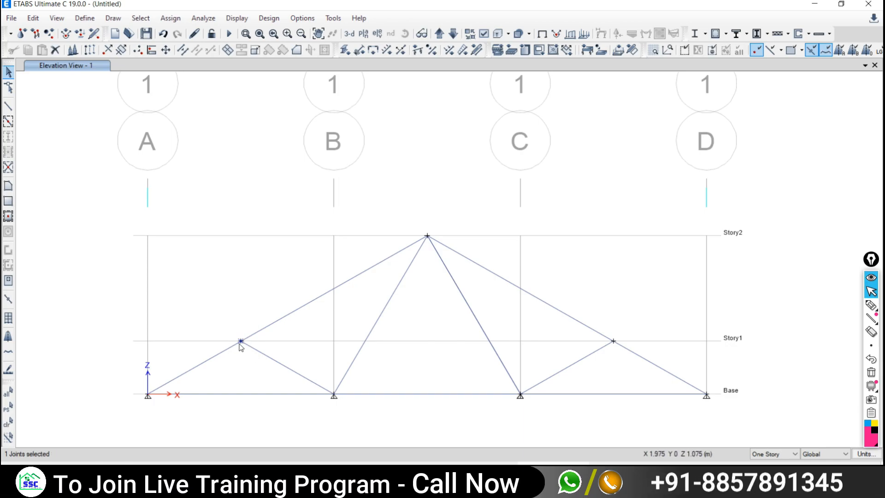
pyautogui.click(8, 422)
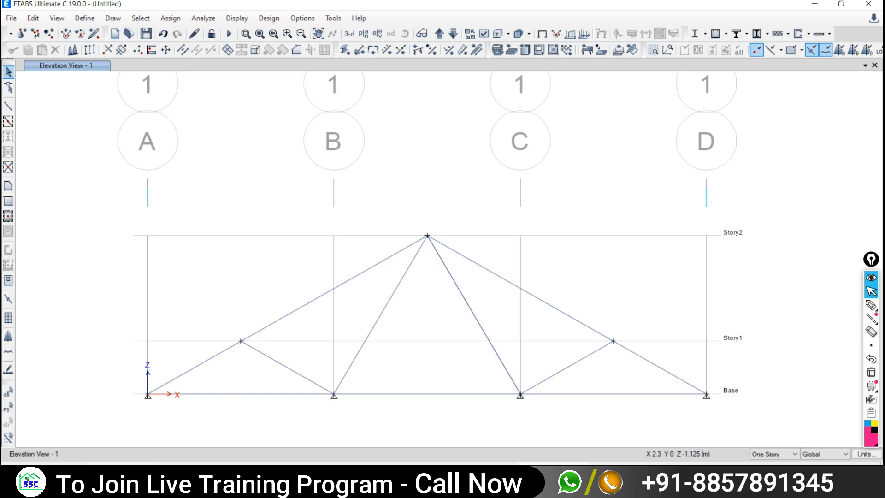
pyautogui.click(120, 474)
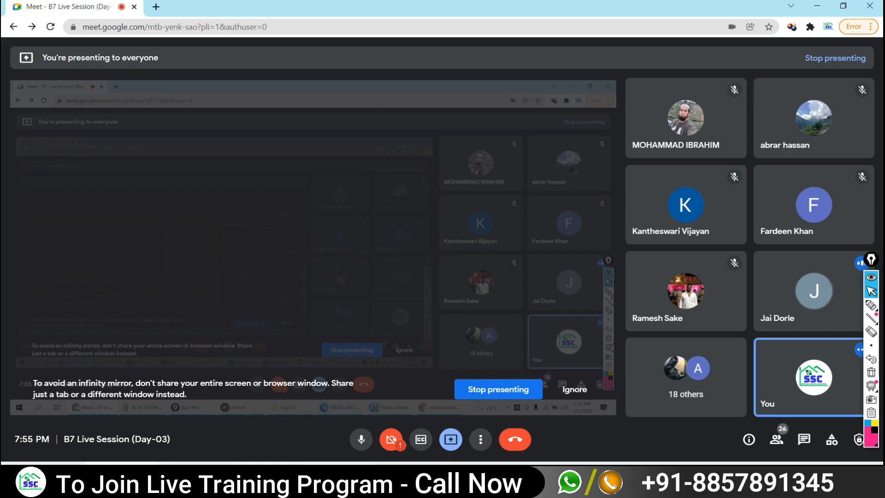
pyautogui.click(120, 475)
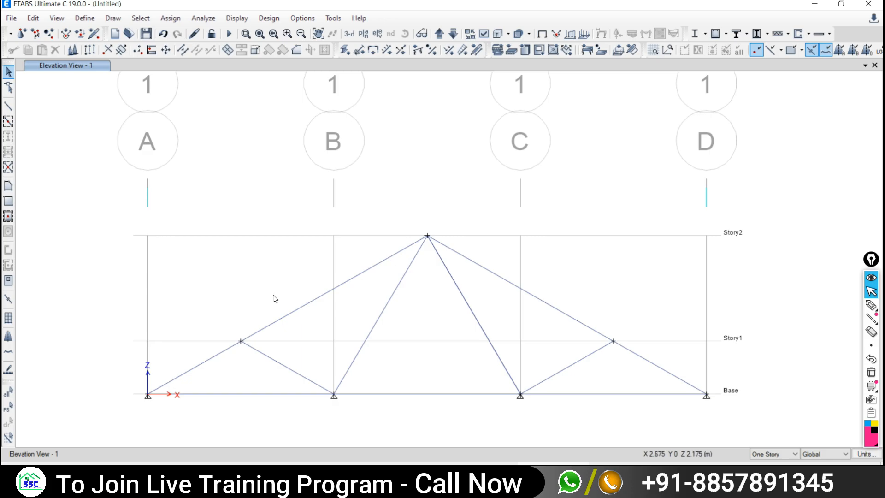
pyautogui.click(302, 308)
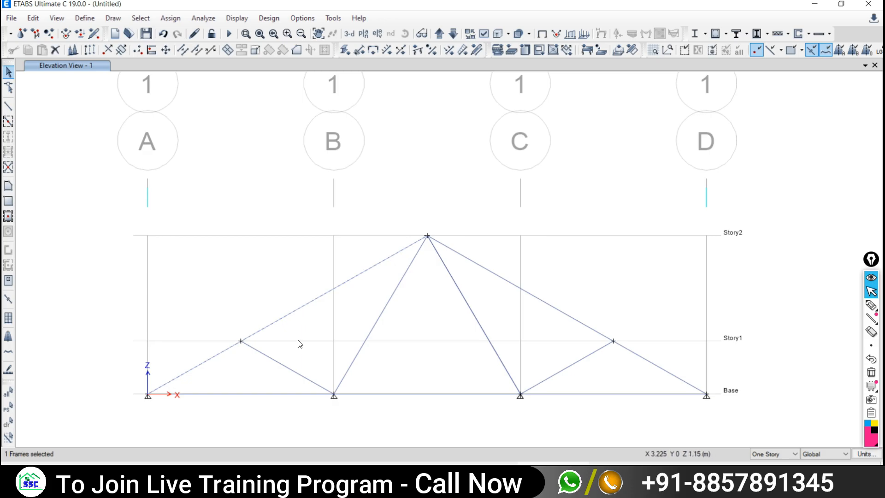
pyautogui.click(314, 300)
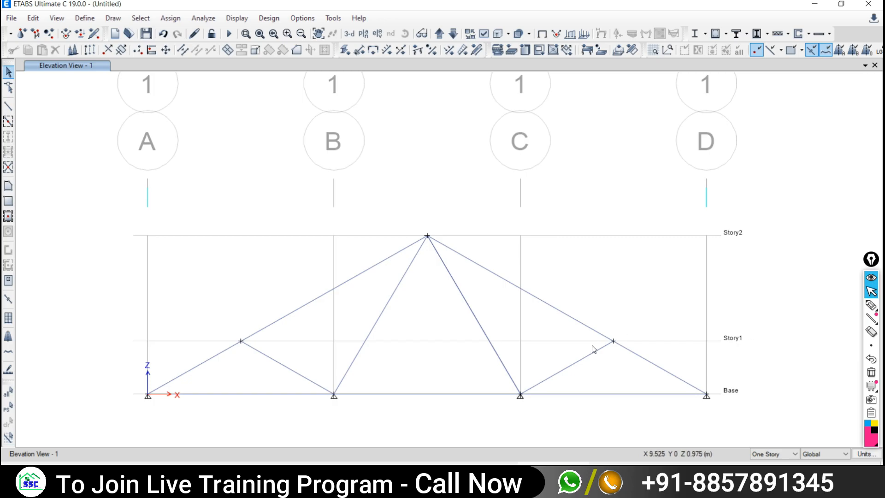
pyautogui.click(299, 312)
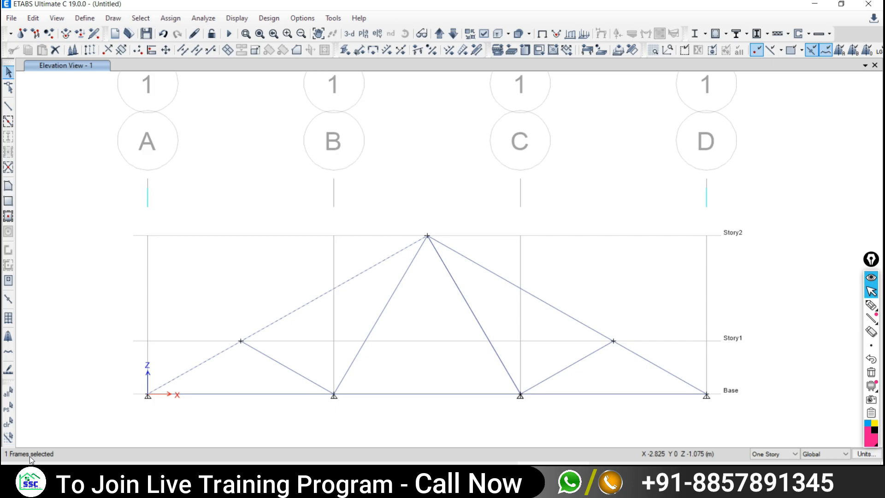
pyautogui.click(295, 310)
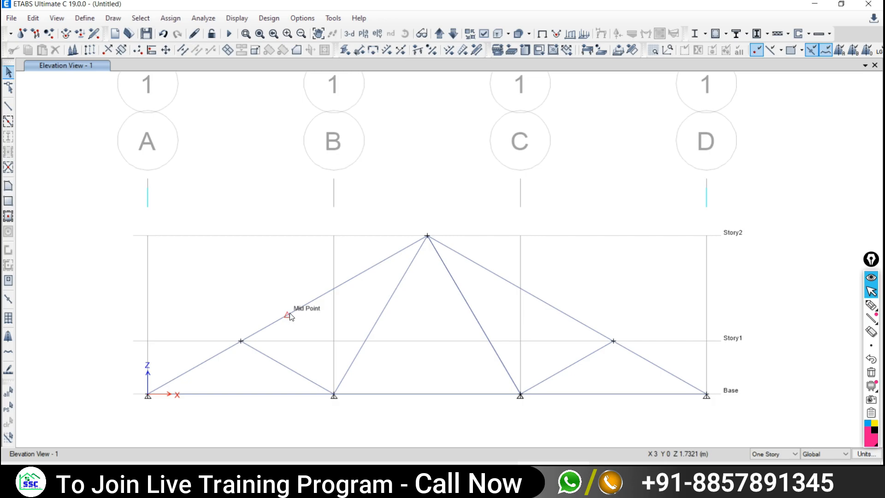
pyautogui.click(303, 306)
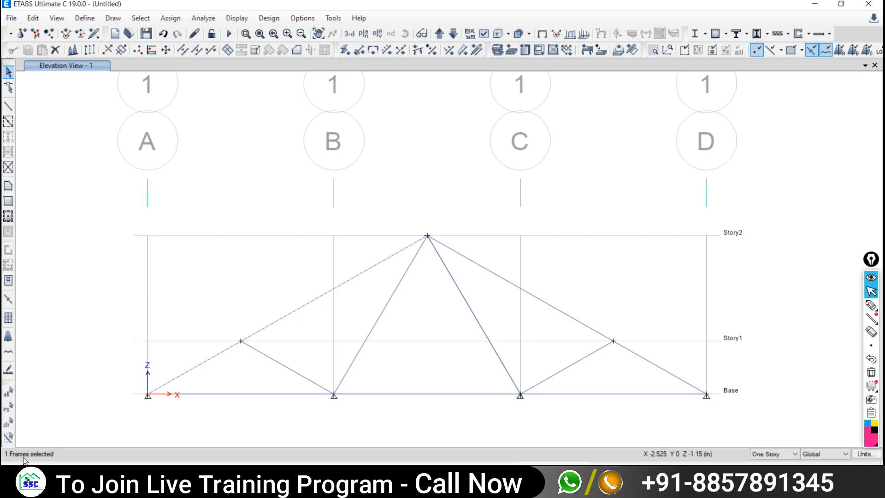
pyautogui.click(8, 421)
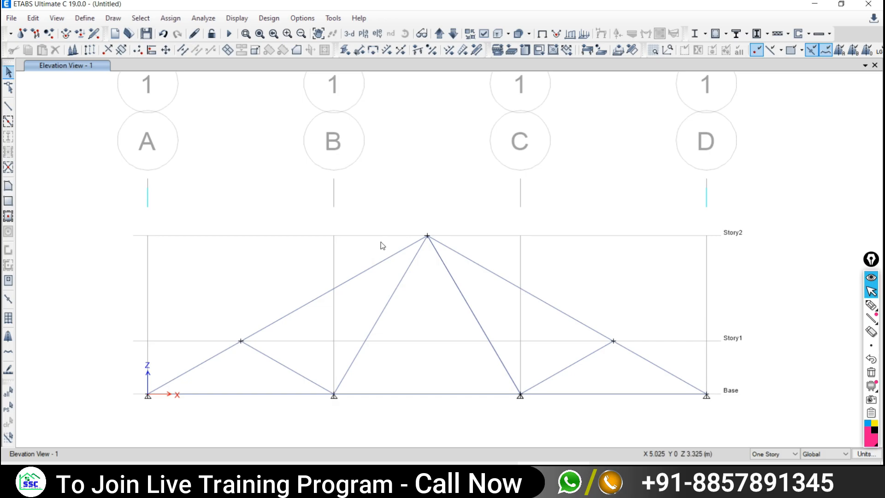
# - Try window selections over the left top chord, clearing each with clr or Escape
pyautogui.moveTo(381, 244); pyautogui.dragTo(286, 300)
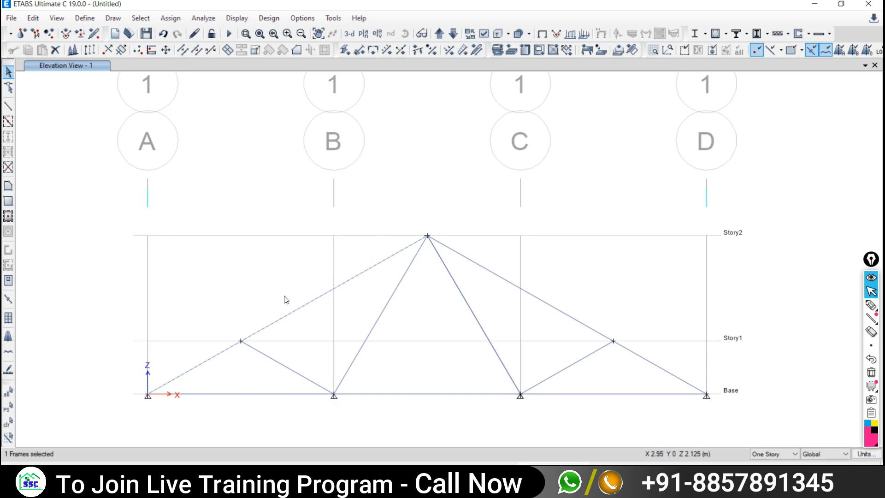
pyautogui.click(8, 422)
pyautogui.moveTo(349, 279); pyautogui.dragTo(273, 308)
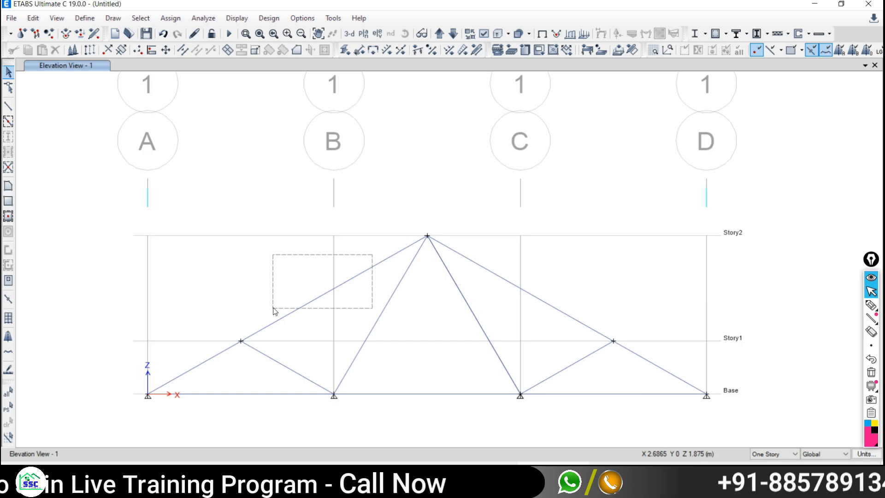
pyautogui.moveTo(272, 308); pyautogui.dragTo(276, 284)
pyautogui.press('Escape')
# - Box-select the right top chord and inner diagonal, clearing each, then window the right Story1 joint
pyautogui.moveTo(594, 274); pyautogui.dragTo(506, 304)
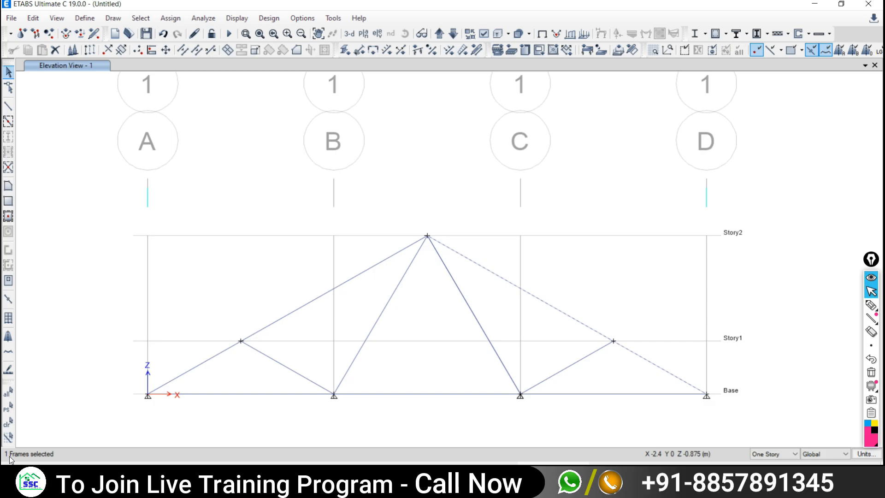
pyautogui.click(7, 423)
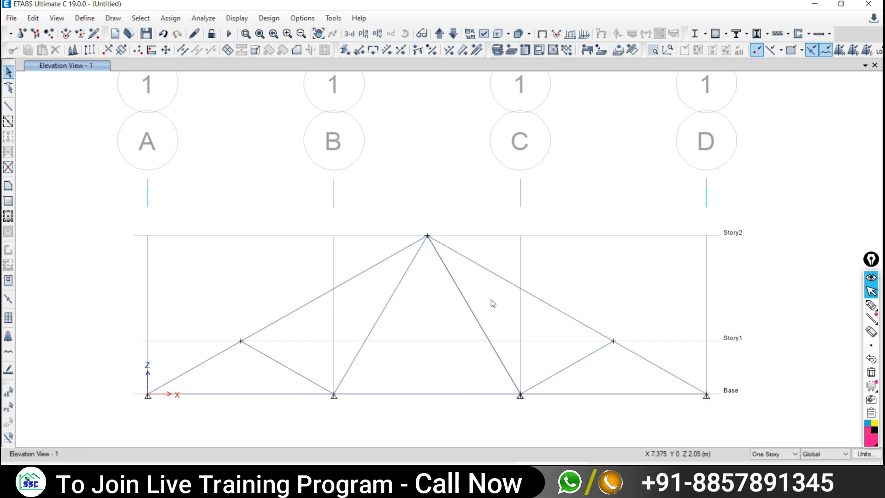
pyautogui.moveTo(491, 298); pyautogui.dragTo(434, 334)
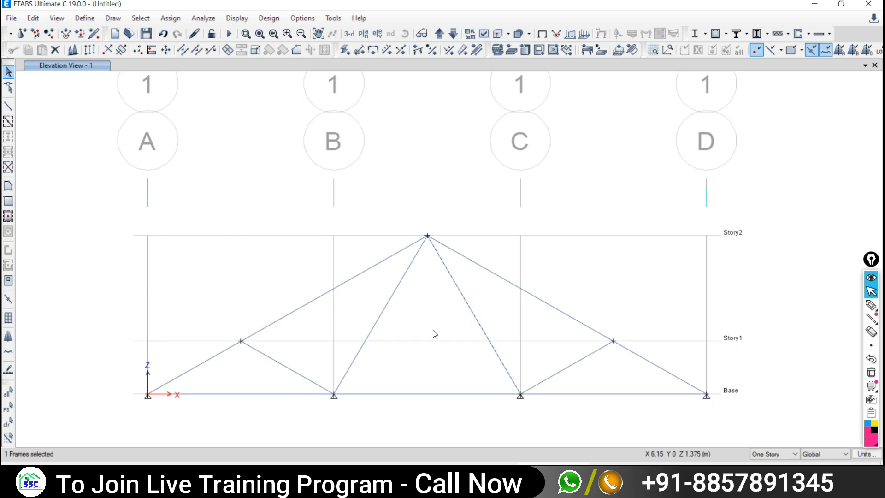
pyautogui.click(7, 423)
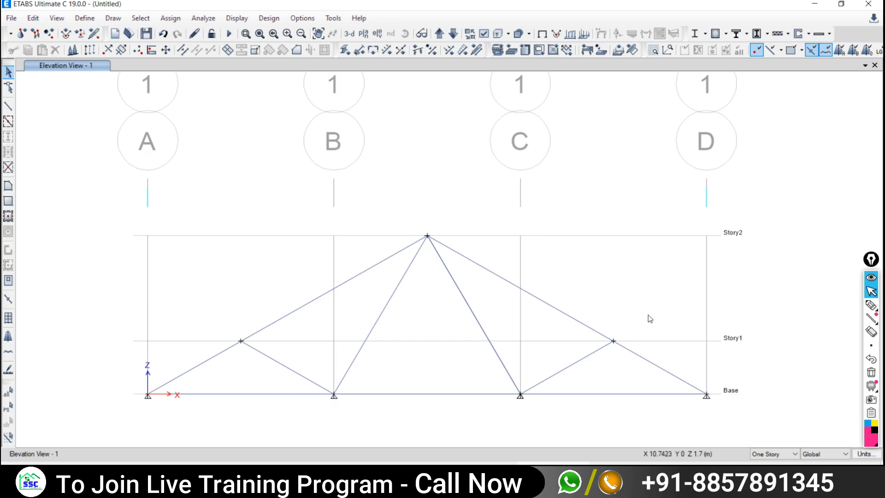
pyautogui.moveTo(650, 315); pyautogui.dragTo(580, 362)
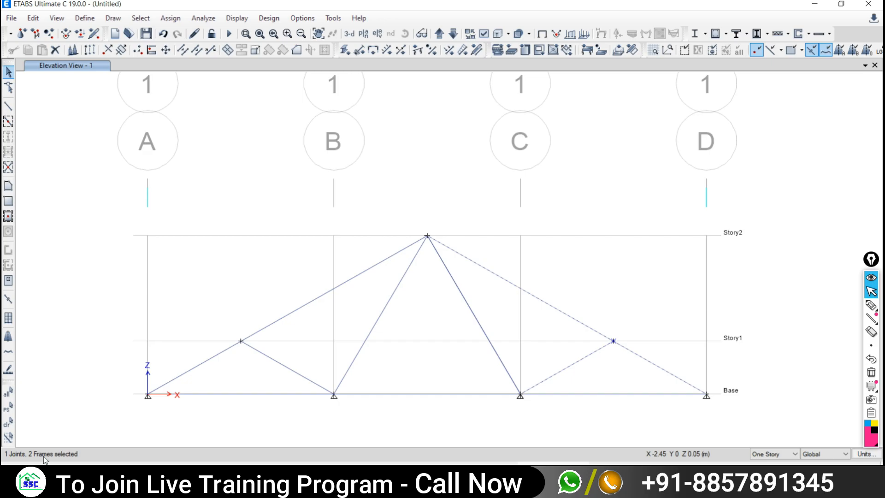
pyautogui.click(8, 421)
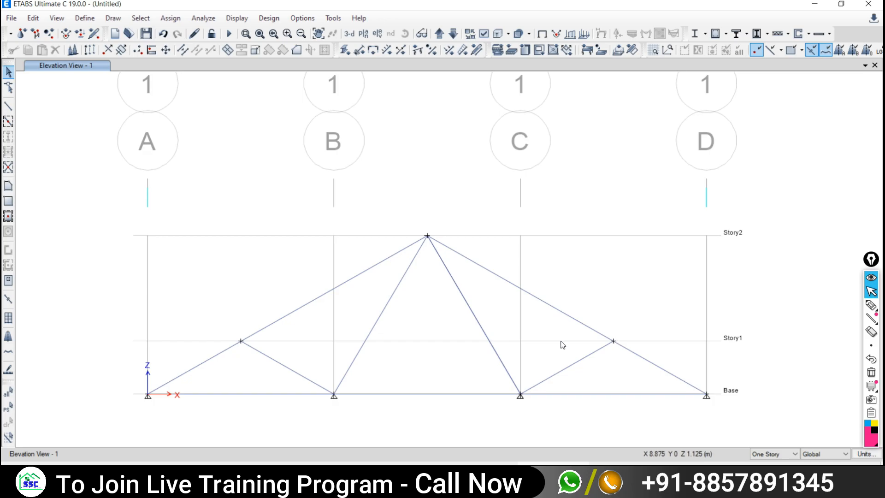
pyautogui.click(554, 315)
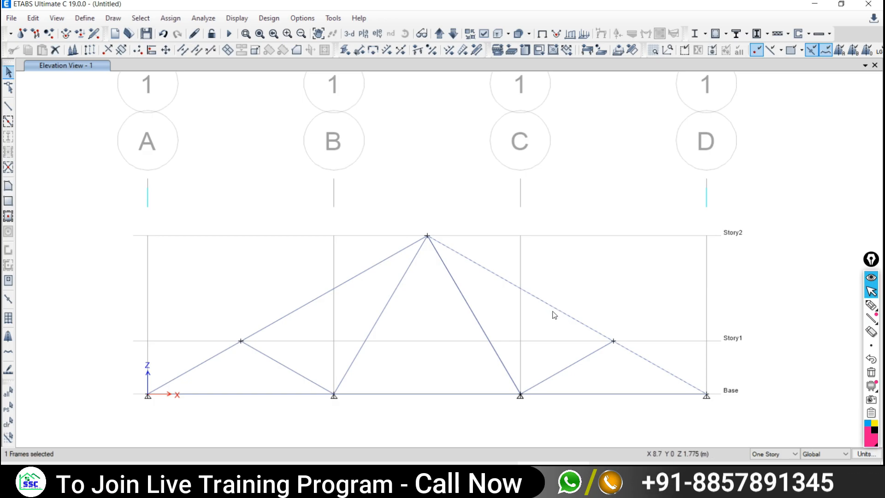
pyautogui.click(559, 311)
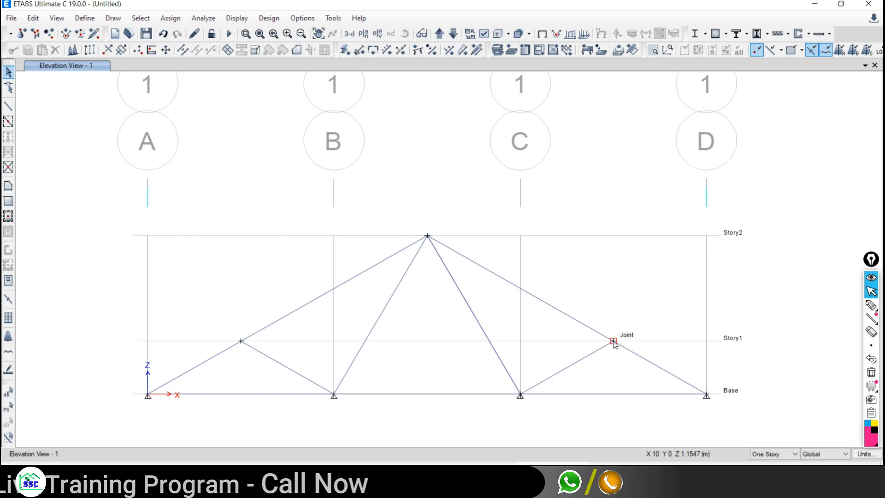
pyautogui.click(613, 341)
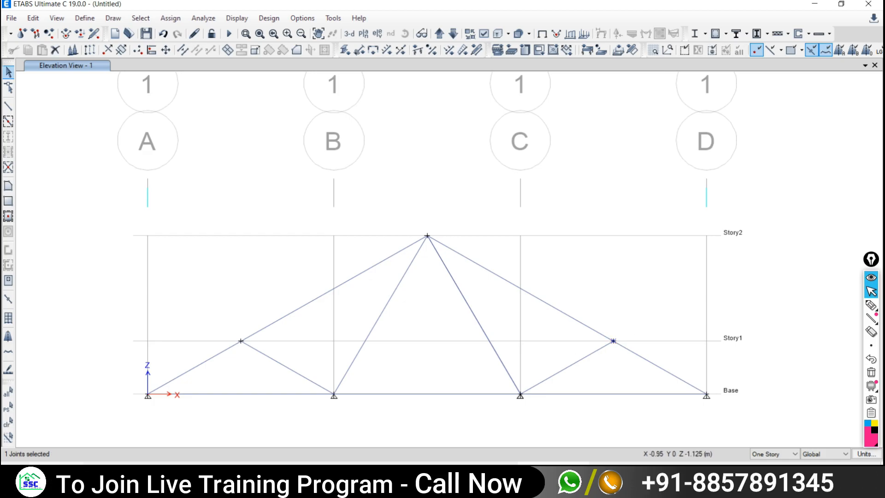
pyautogui.click(8, 422)
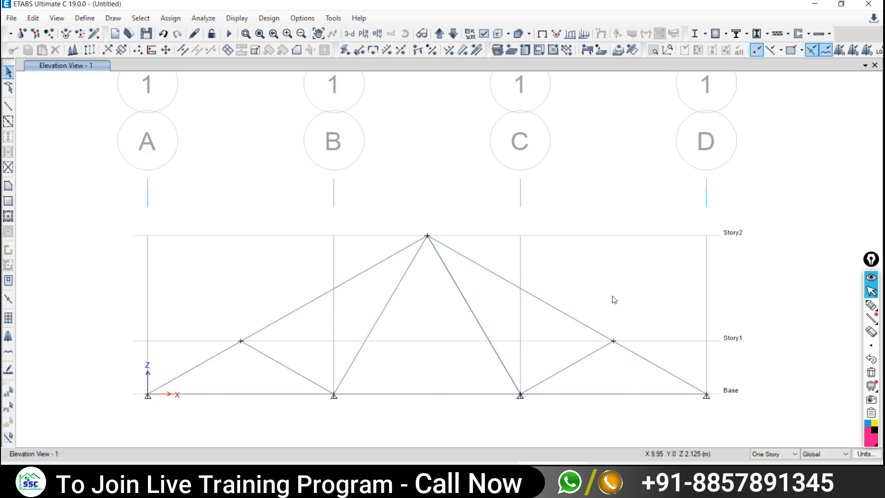
pyautogui.moveTo(641, 287); pyautogui.dragTo(509, 336)
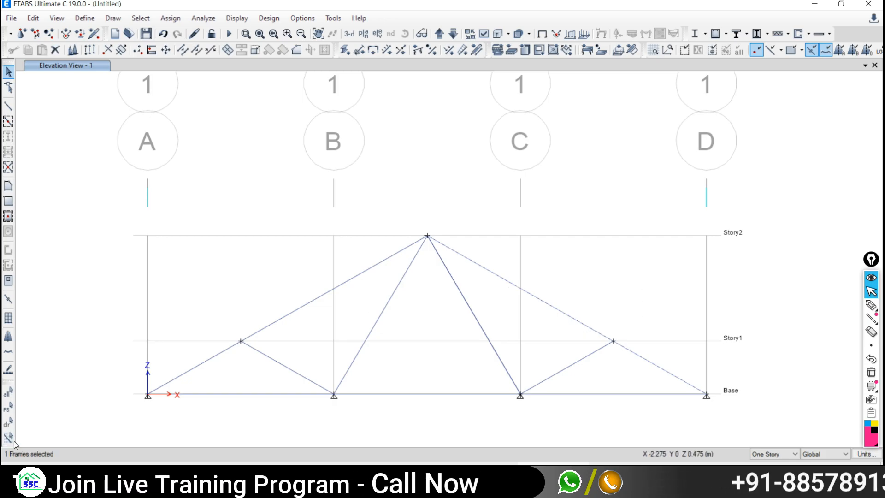
pyautogui.click(8, 422)
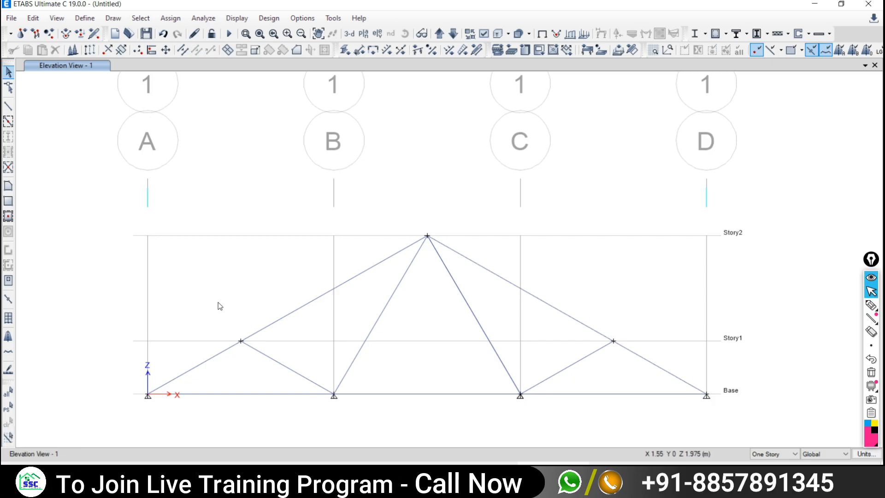
pyautogui.moveTo(206, 300); pyautogui.dragTo(314, 375)
pyautogui.moveTo(314, 374)
pyautogui.mouseDown()
pyautogui.moveTo(295, 335)
pyautogui.moveTo(323, 367)
pyautogui.moveTo(259, 347)
pyautogui.moveTo(305, 370)
pyautogui.mouseUp()
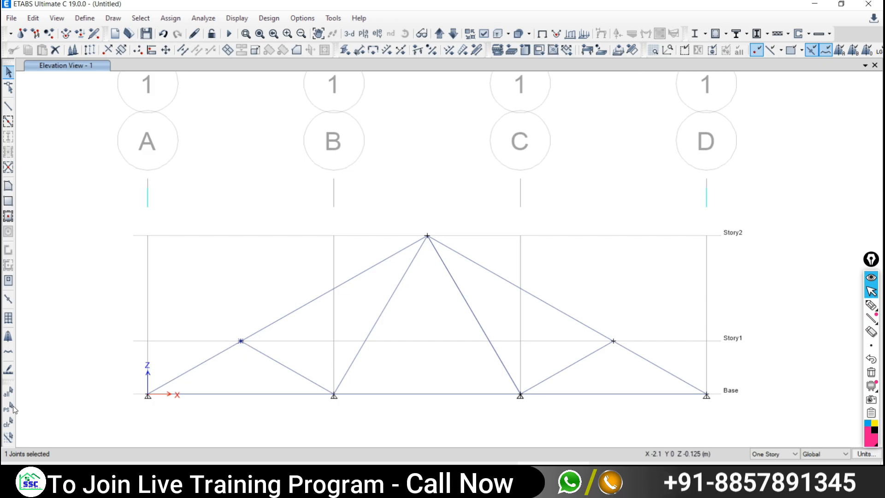
pyautogui.click(8, 423)
pyautogui.moveTo(174, 296); pyautogui.dragTo(297, 375)
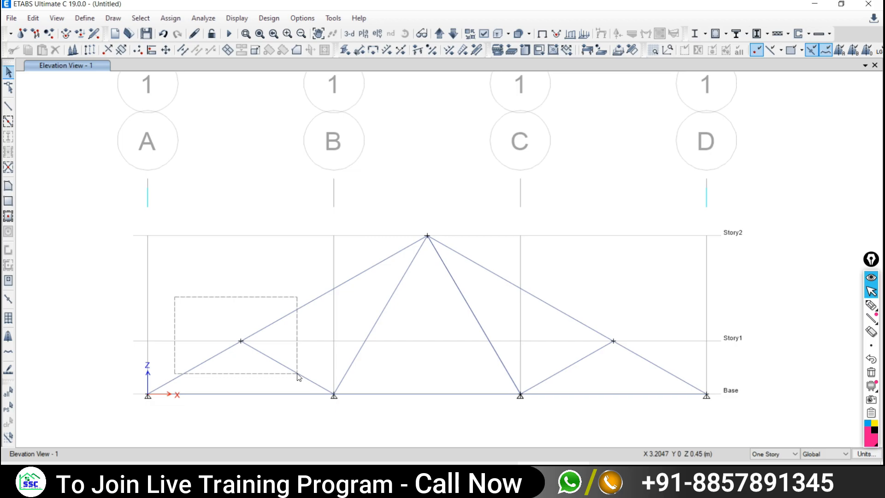
pyautogui.moveTo(299, 376); pyautogui.dragTo(317, 367)
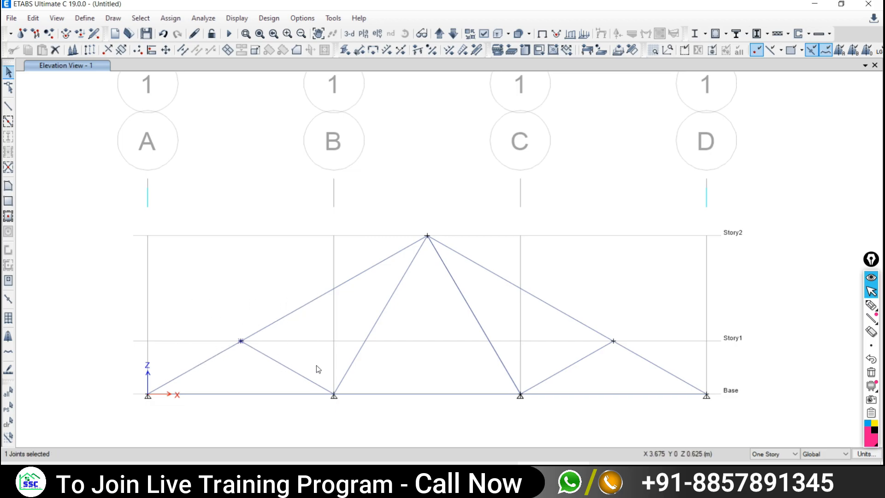
pyautogui.click(240, 341)
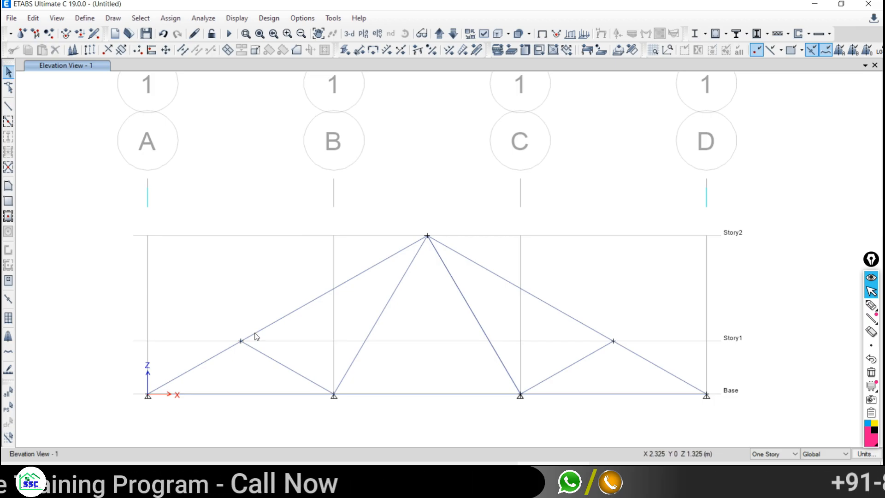
pyautogui.moveTo(475, 293); pyautogui.dragTo(652, 414)
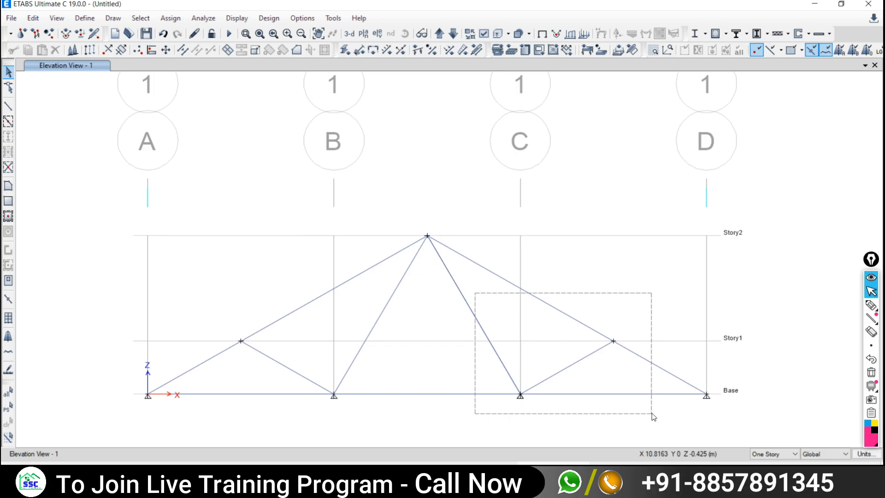
pyautogui.moveTo(652, 413)
pyautogui.mouseDown()
pyautogui.moveTo(462, 279)
pyautogui.moveTo(537, 314)
pyautogui.moveTo(648, 338)
pyautogui.moveTo(468, 325)
pyautogui.moveTo(481, 324)
pyautogui.moveTo(490, 367)
pyautogui.moveTo(537, 415)
pyautogui.moveTo(598, 419)
pyautogui.moveTo(620, 403)
pyautogui.moveTo(659, 411)
pyautogui.moveTo(528, 300)
pyautogui.mouseUp()
pyautogui.click(870, 305)
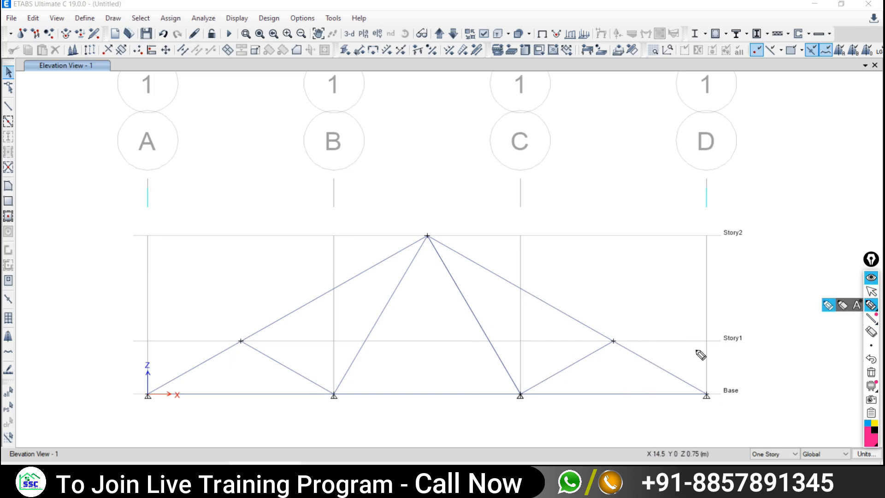
pyautogui.moveTo(560, 364); pyautogui.dragTo(569, 379)
pyautogui.click(870, 290)
pyautogui.moveTo(446, 306); pyautogui.dragTo(655, 420)
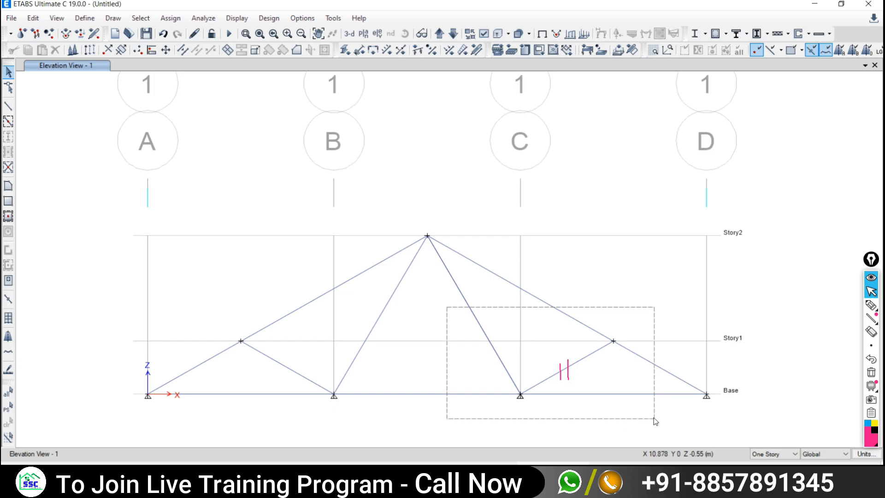
# - Test crossing selections over the right-hand members and joints, clearing them each time
pyautogui.moveTo(654, 420); pyautogui.dragTo(650, 420)
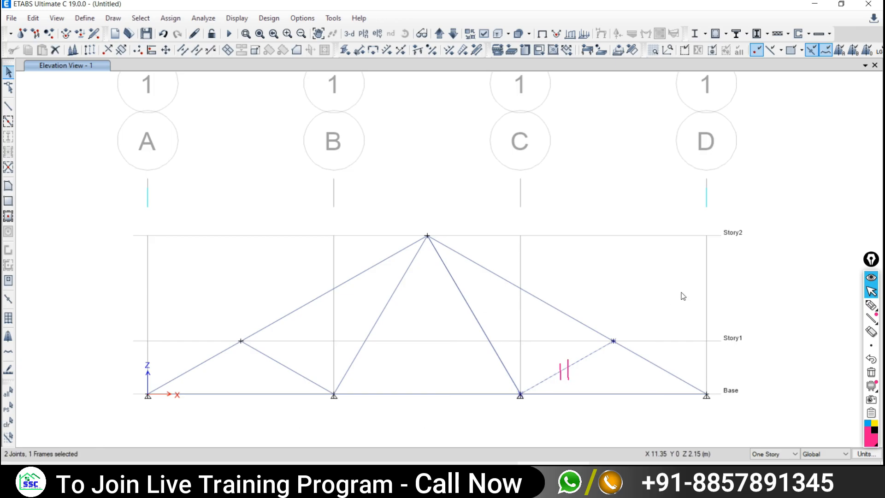
pyautogui.moveTo(675, 301); pyautogui.dragTo(468, 414)
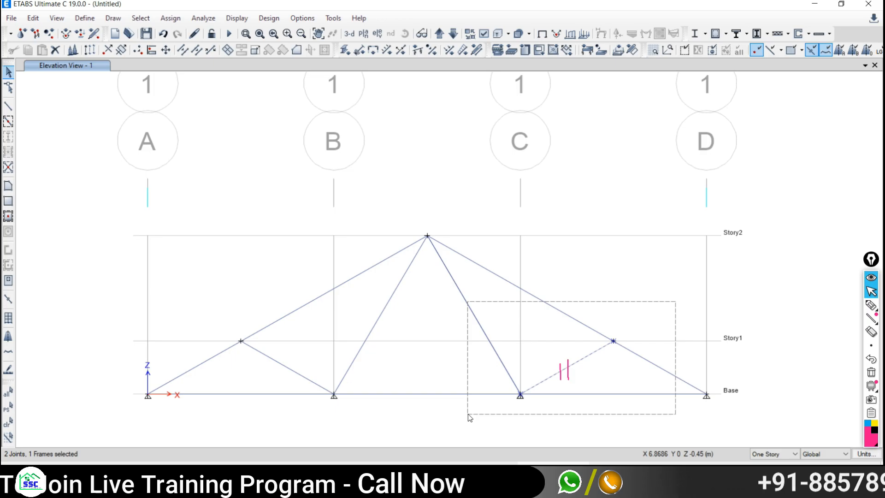
pyautogui.moveTo(469, 417); pyautogui.dragTo(465, 417)
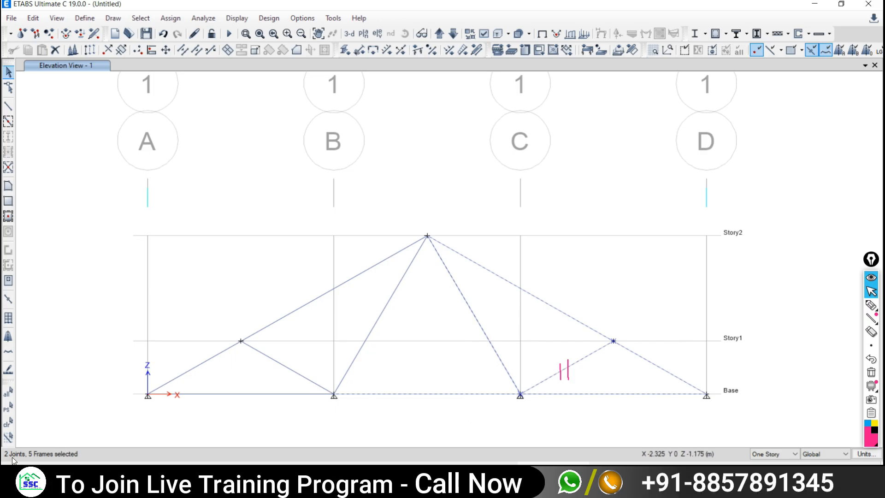
pyautogui.click(8, 421)
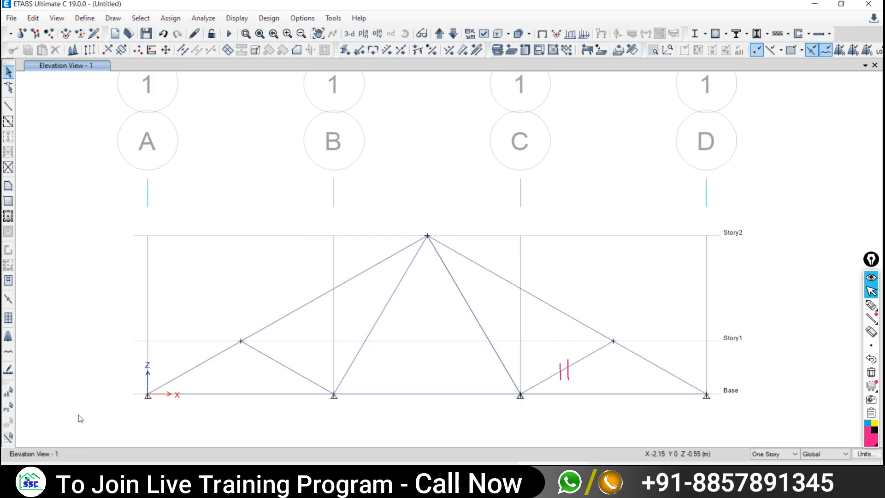
pyautogui.moveTo(648, 317); pyautogui.dragTo(458, 412)
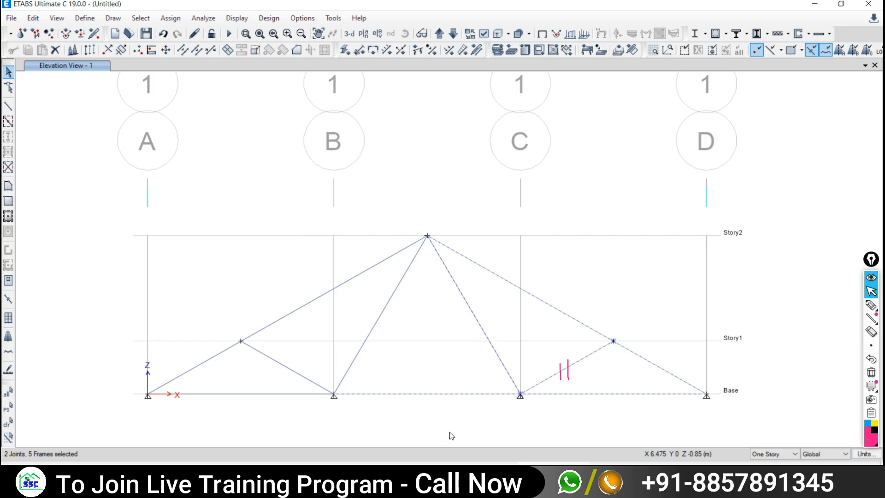
pyautogui.click(8, 425)
pyautogui.moveTo(664, 305); pyautogui.dragTo(464, 416)
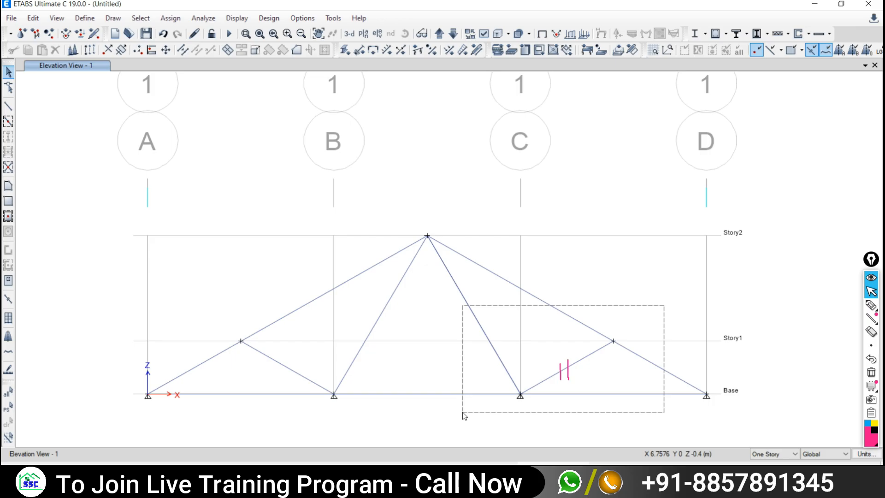
pyautogui.moveTo(464, 415); pyautogui.dragTo(465, 416)
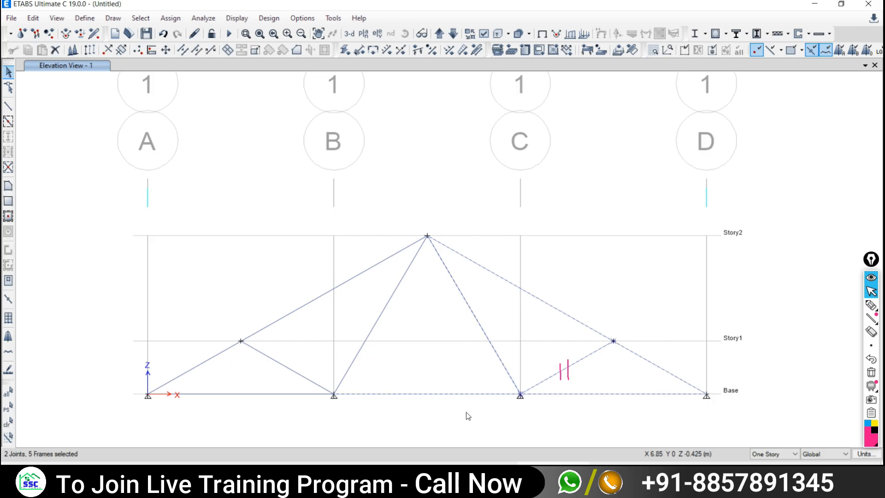
pyautogui.press('Escape')
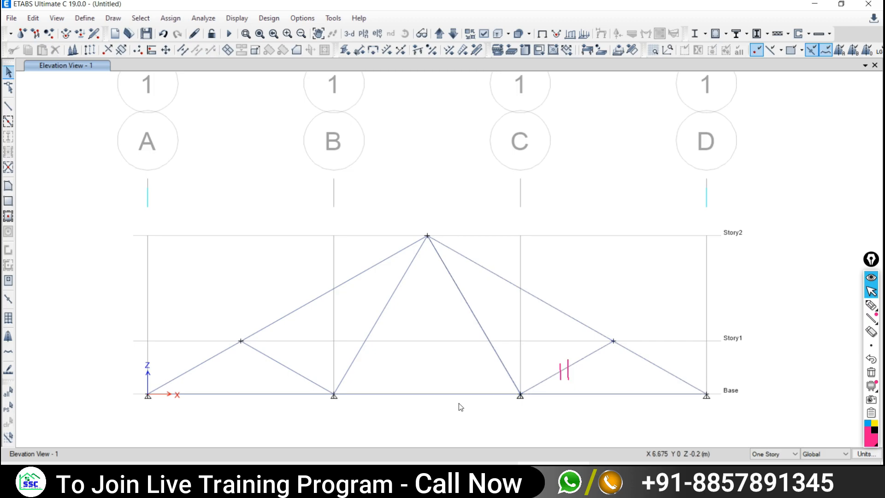
# - Select the left rafter from A base to apex plus its Story1 joint
pyautogui.moveTo(196, 306); pyautogui.dragTo(392, 422)
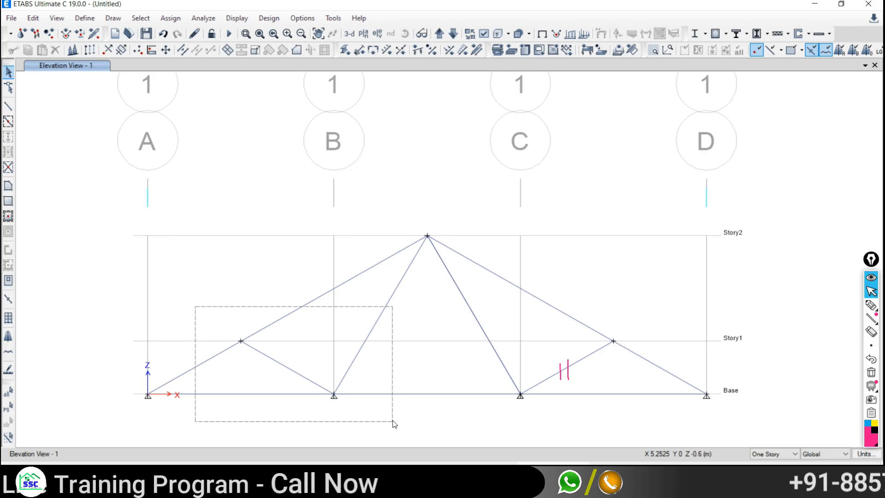
pyautogui.moveTo(393, 421); pyautogui.dragTo(392, 421)
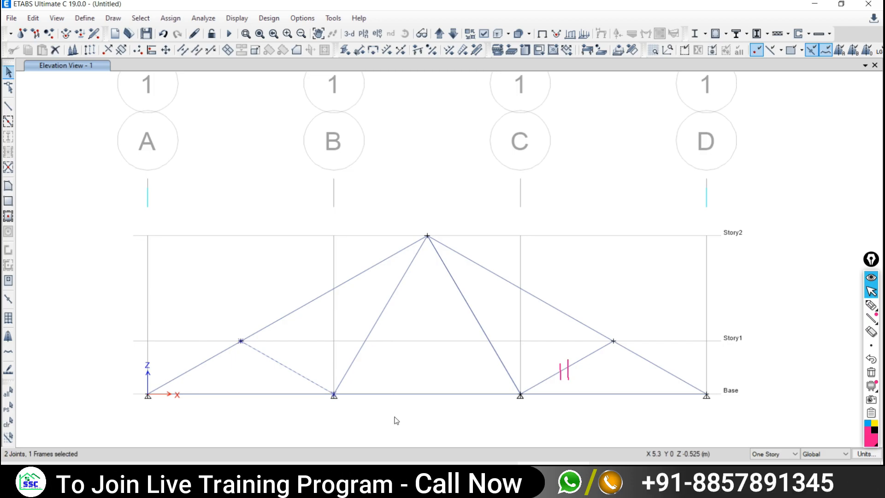
pyautogui.moveTo(173, 302); pyautogui.dragTo(426, 420)
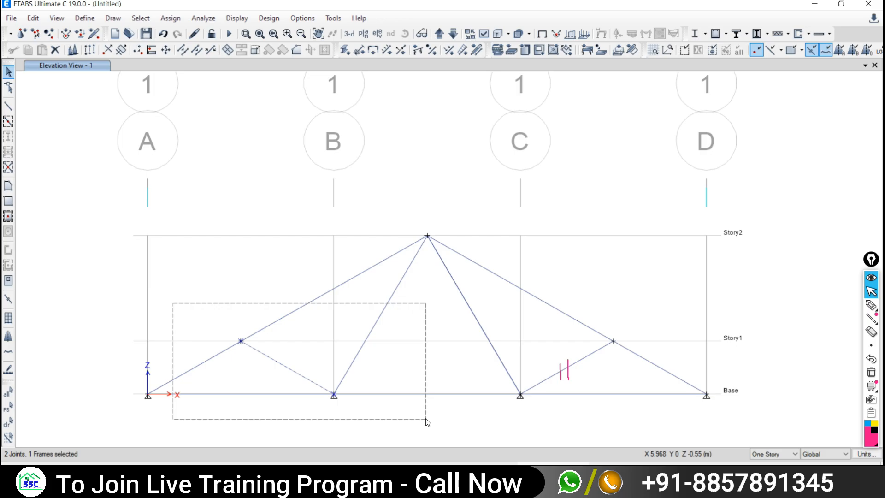
pyautogui.moveTo(427, 422); pyautogui.dragTo(318, 350)
pyautogui.click(14, 418)
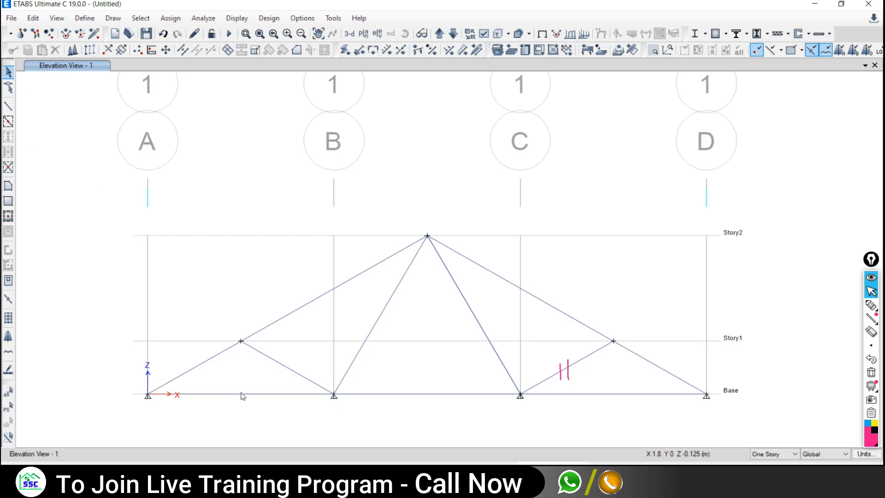
pyautogui.click(280, 322)
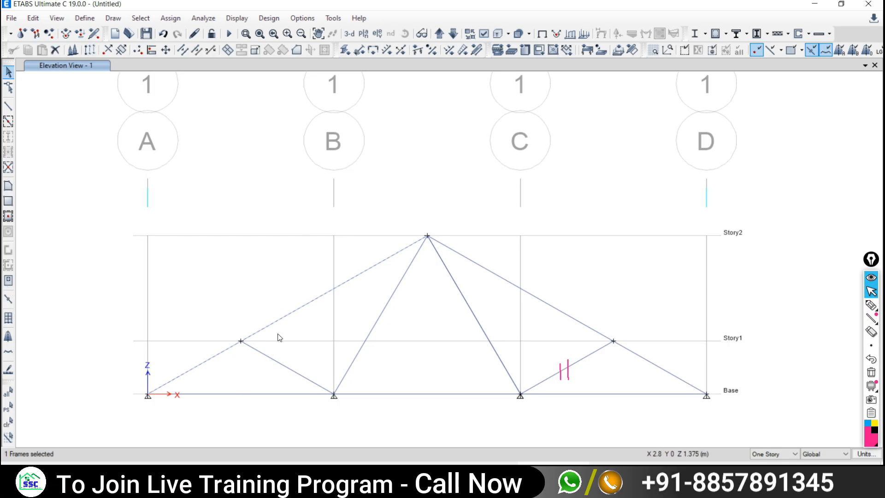
pyautogui.moveTo(226, 335); pyautogui.dragTo(284, 380)
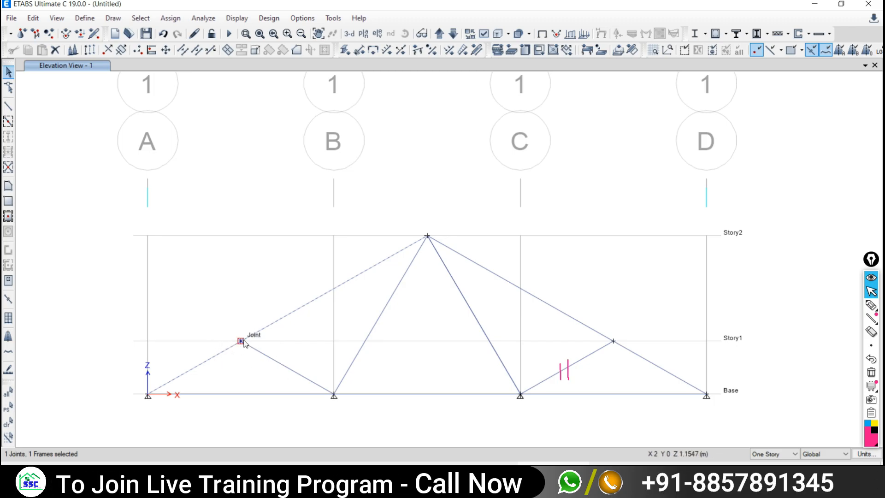
pyautogui.moveTo(208, 315); pyautogui.dragTo(261, 367)
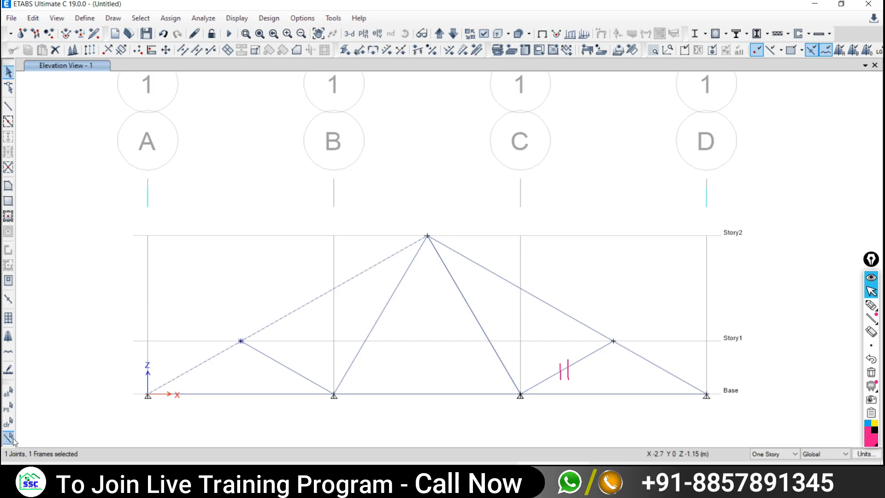
# - Open Edit > Edit Frames > Divide Frames and reconfirm the left Story1 joint selection
pyautogui.click(40, 22)
pyautogui.moveTo(63, 299)
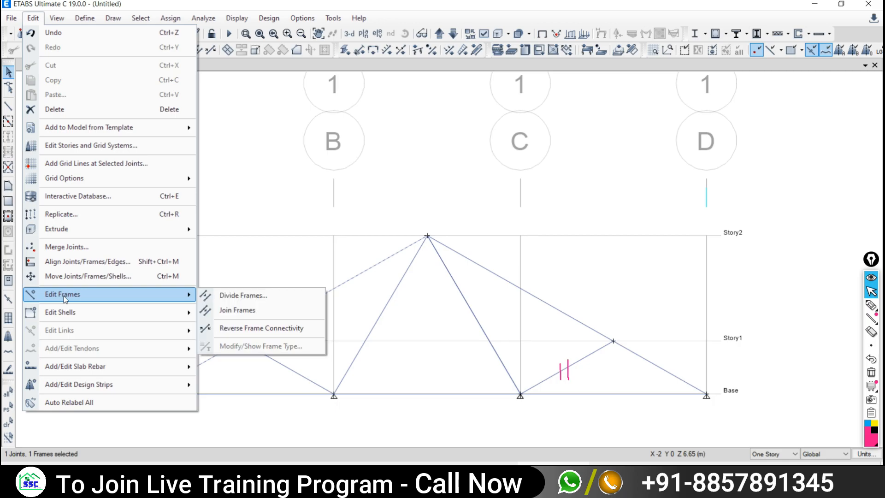
pyautogui.click(235, 296)
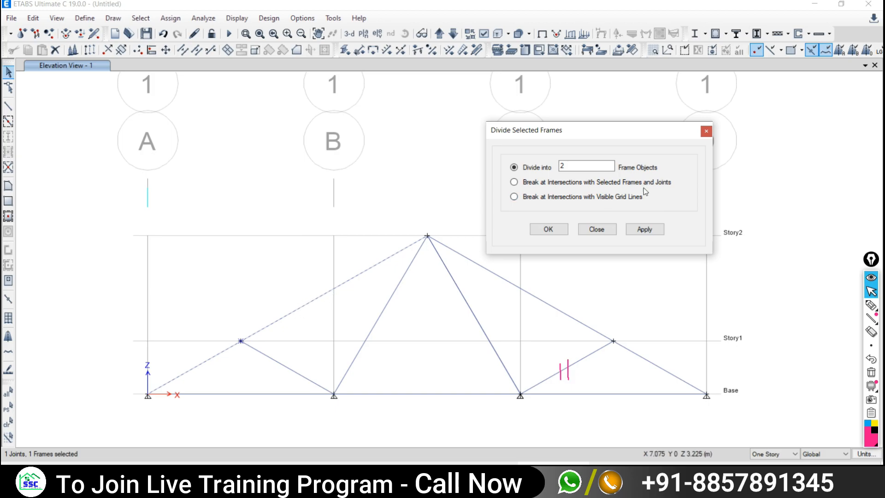
pyautogui.moveTo(216, 328); pyautogui.dragTo(259, 351)
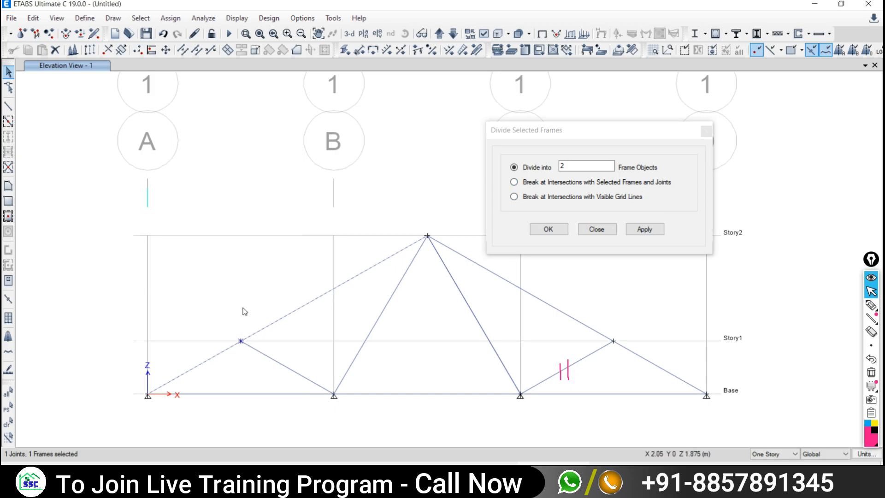
pyautogui.moveTo(220, 319); pyautogui.dragTo(264, 362)
pyautogui.moveTo(211, 323); pyautogui.dragTo(264, 371)
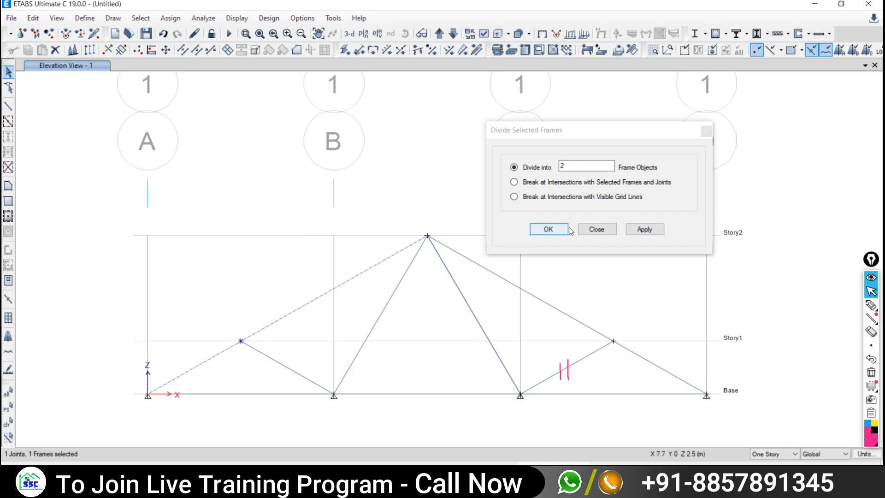
# - Break the left rafter at intersections with the selected joint, then click both pieces to verify
pyautogui.click(525, 185)
pyautogui.click(526, 184)
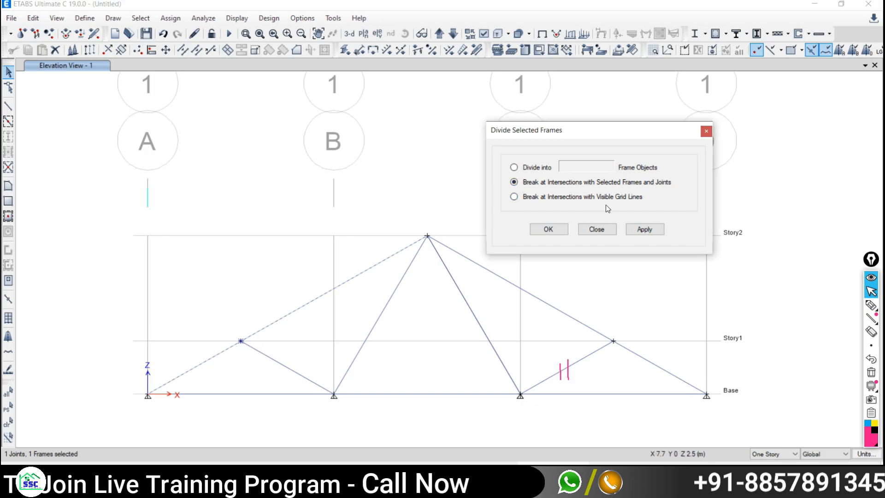
pyautogui.click(647, 229)
pyautogui.click(284, 320)
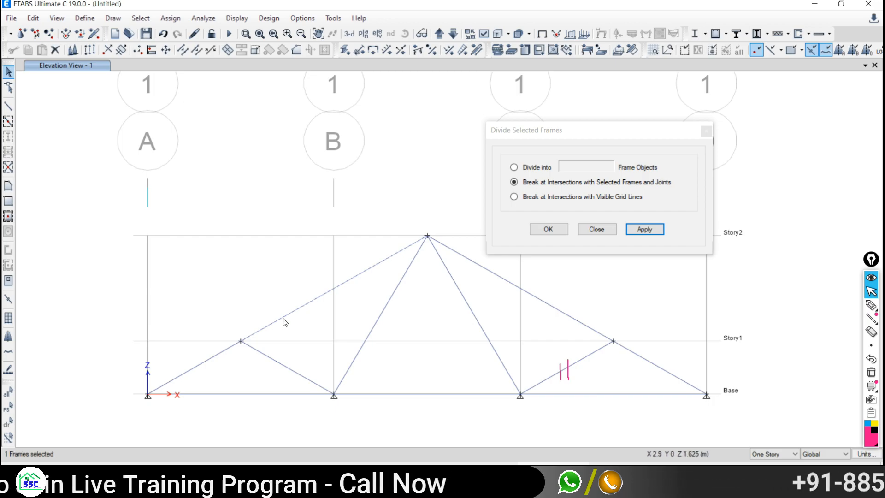
pyautogui.click(217, 356)
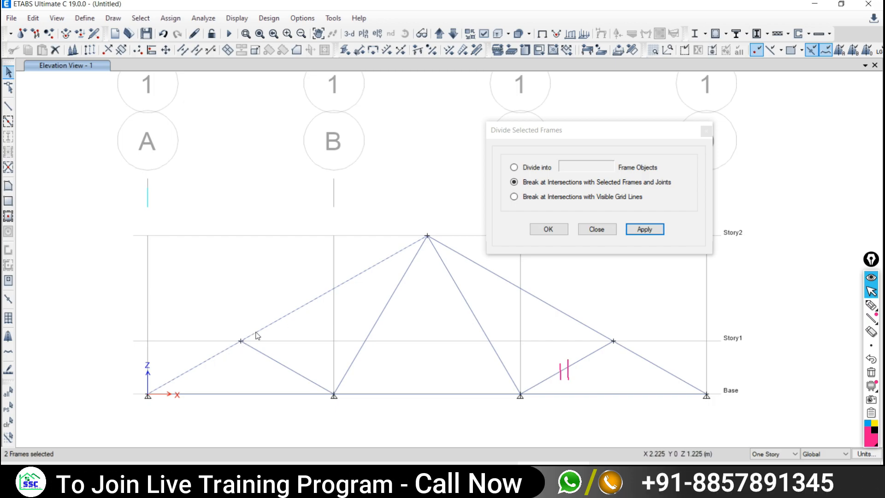
# - Click the split left rafter pieces to verify them, then deselect both
pyautogui.click(223, 351)
pyautogui.click(225, 350)
pyautogui.click(222, 351)
pyautogui.click(285, 316)
# - Select the right rafter with its Story1 joint and apply the frame break
pyautogui.click(582, 324)
pyautogui.moveTo(597, 316); pyautogui.dragTo(638, 364)
pyautogui.click(640, 230)
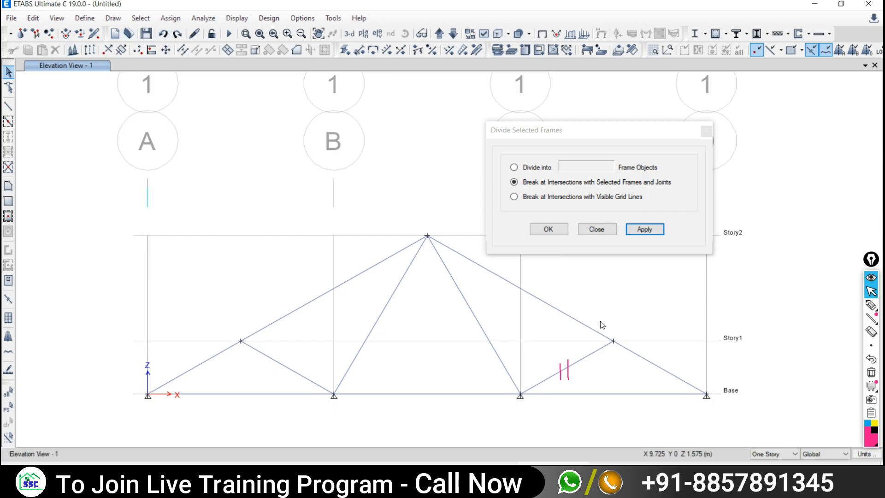
pyautogui.click(581, 326)
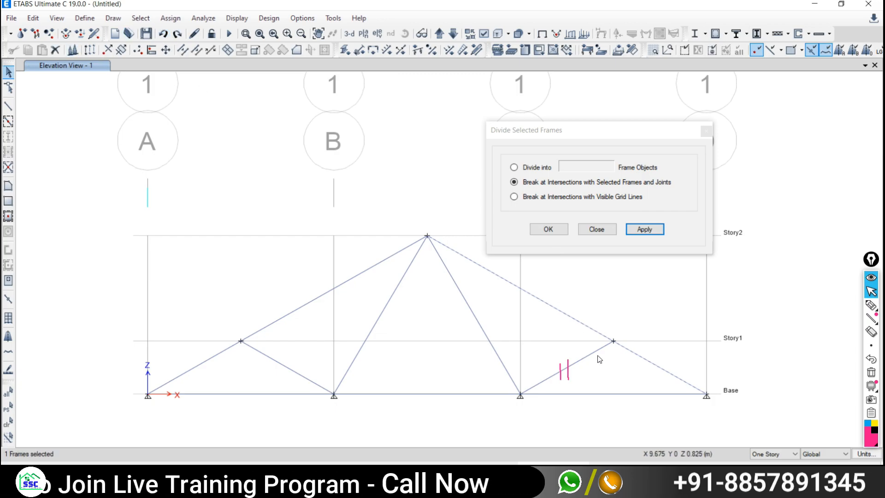
pyautogui.moveTo(591, 306); pyautogui.dragTo(627, 350)
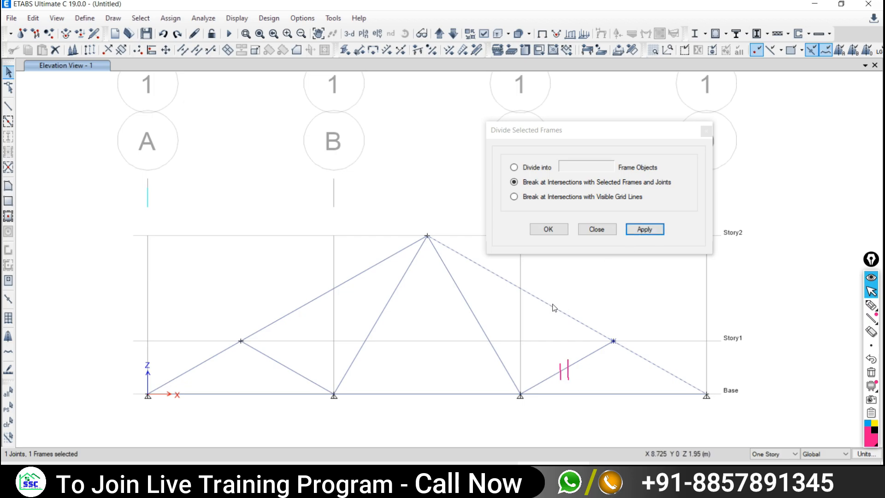
pyautogui.click(647, 229)
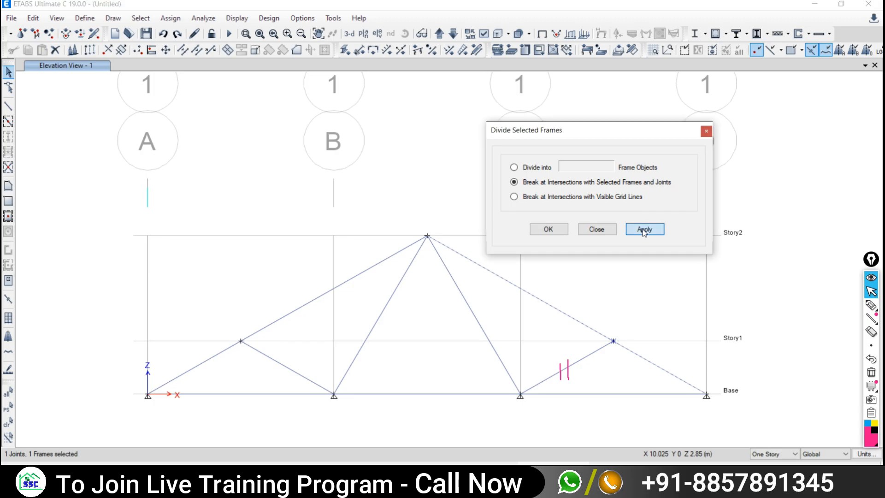
# - Check the right rafter pieces, move the dialog aside, and undo the last division
pyautogui.click(570, 316)
pyautogui.click(638, 353)
pyautogui.click(570, 315)
pyautogui.click(646, 354)
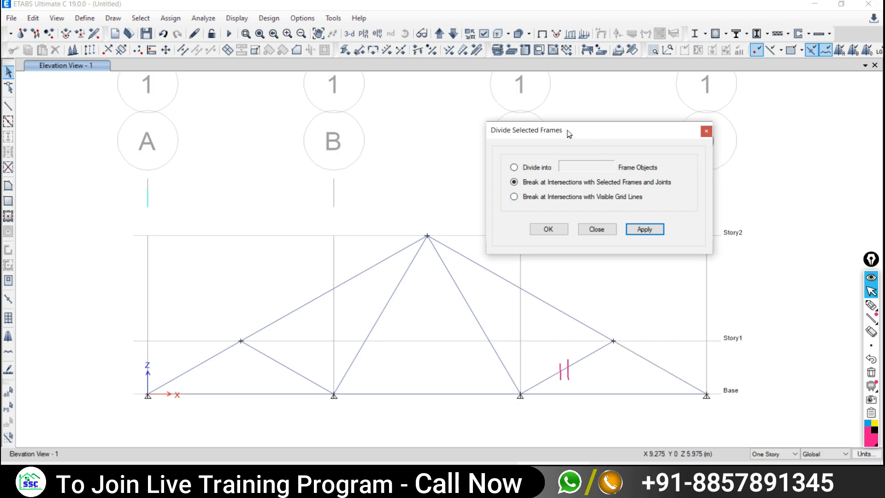
pyautogui.moveTo(568, 130); pyautogui.dragTo(569, 121)
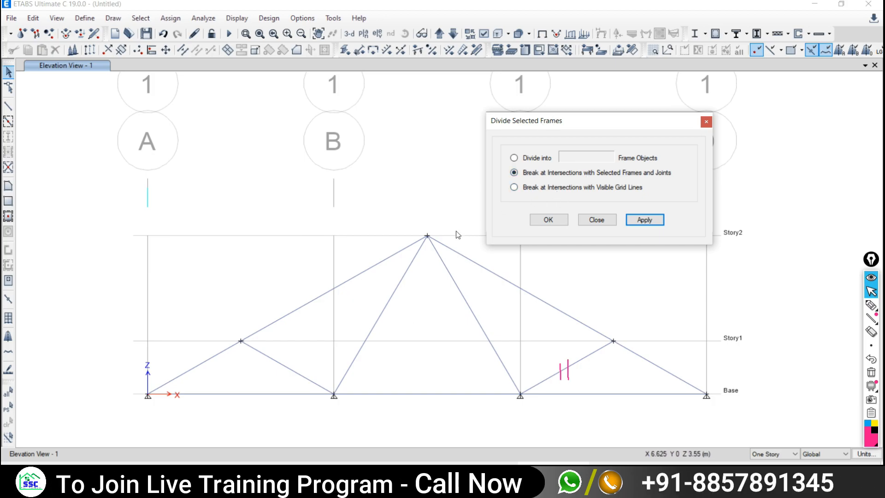
pyautogui.click(582, 322)
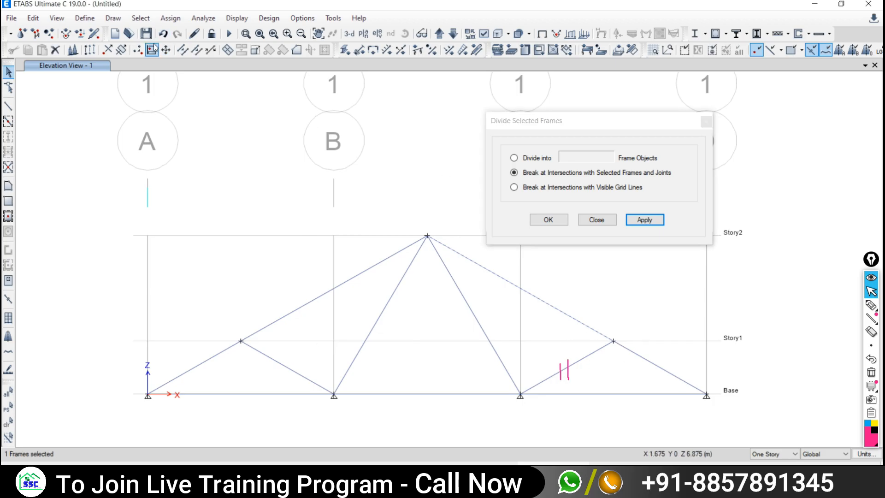
pyautogui.click(162, 33)
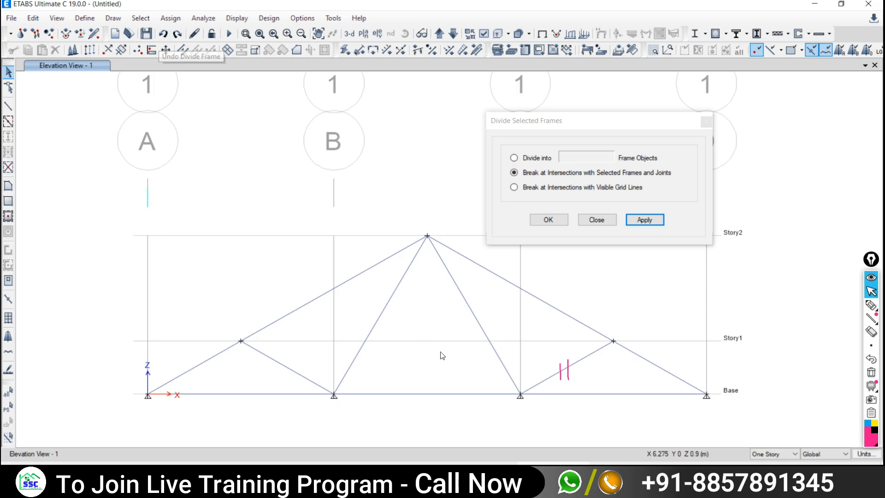
# - Reselect the right rafter and Story1 joint, choose 'Break at Intersections with Selected Frames and Joints', and confirm
pyautogui.click(558, 310)
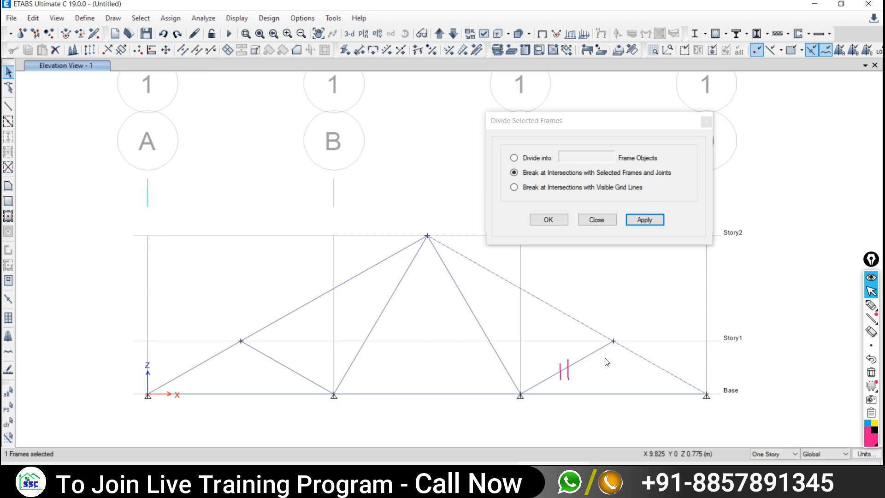
pyautogui.moveTo(589, 307); pyautogui.dragTo(639, 369)
pyautogui.click(514, 173)
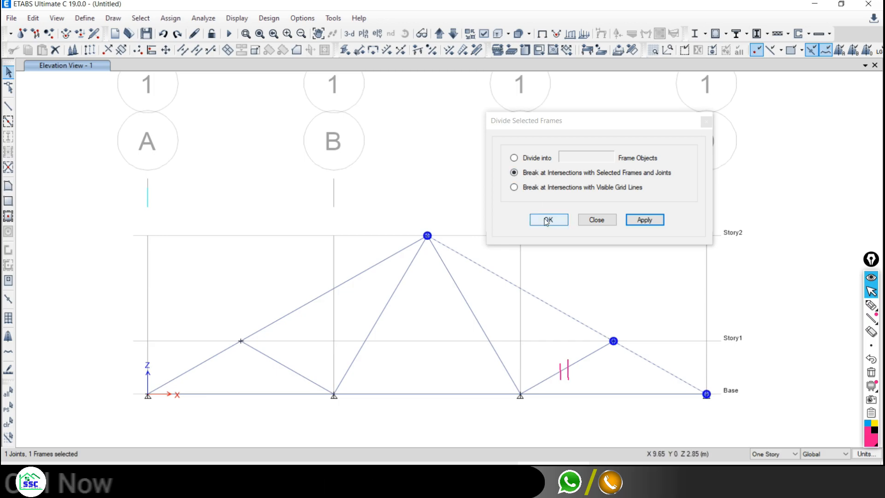
pyautogui.click(547, 220)
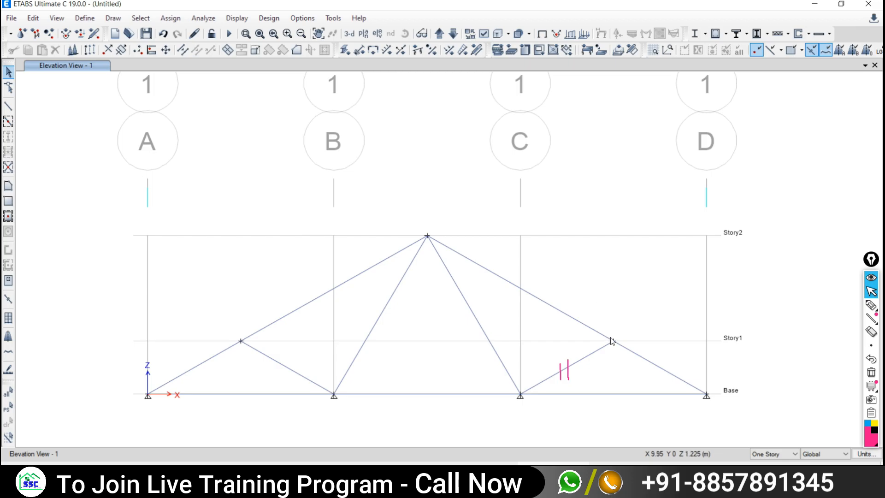
# - Click the right rafter pieces, briefly switch to Google Meet and back, then clear the selection
pyautogui.click(585, 325)
pyautogui.click(643, 361)
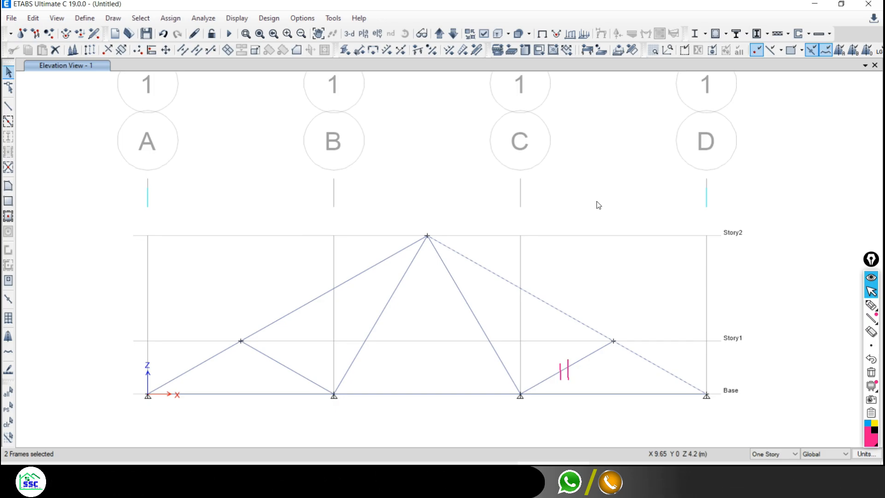
pyautogui.click(576, 320)
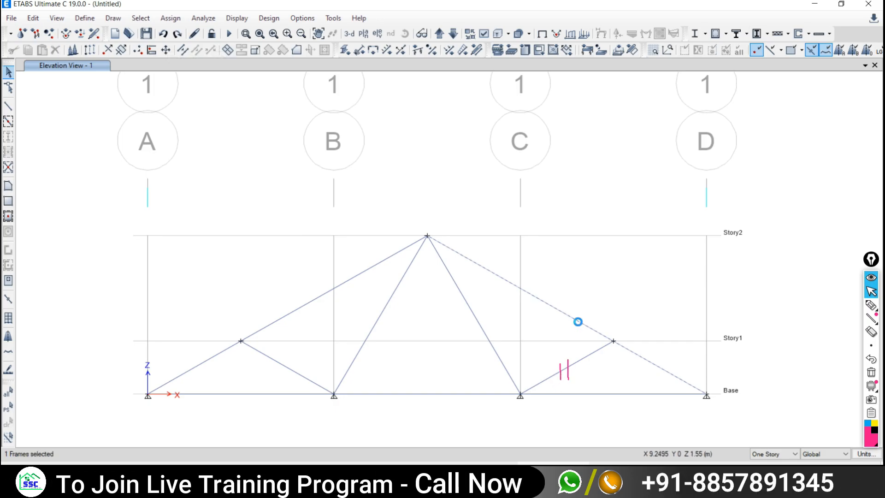
pyautogui.click(117, 481)
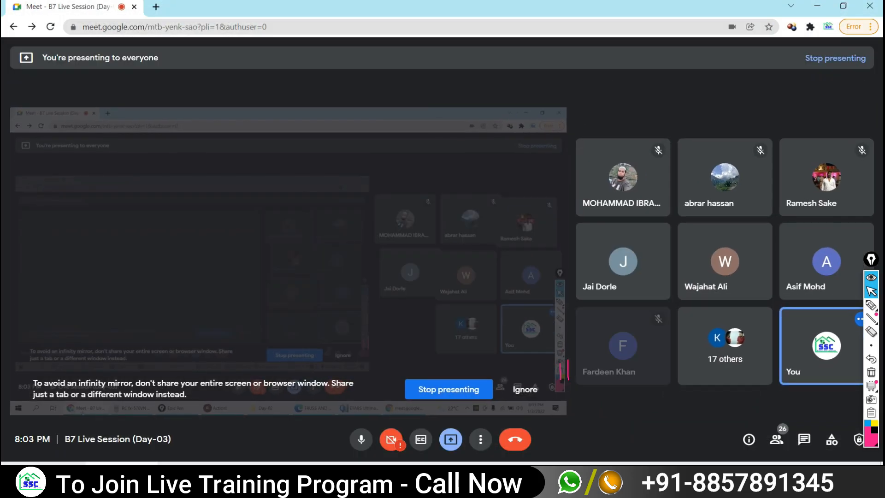
pyautogui.click(554, 481)
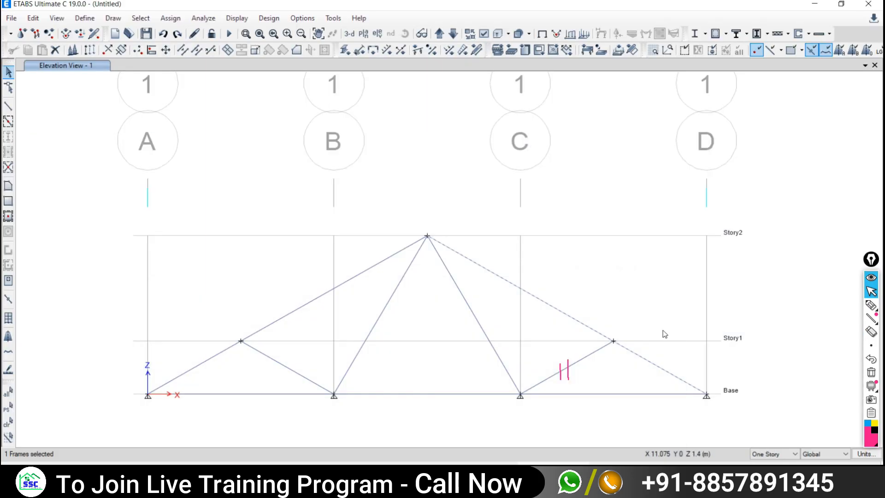
pyautogui.click(580, 322)
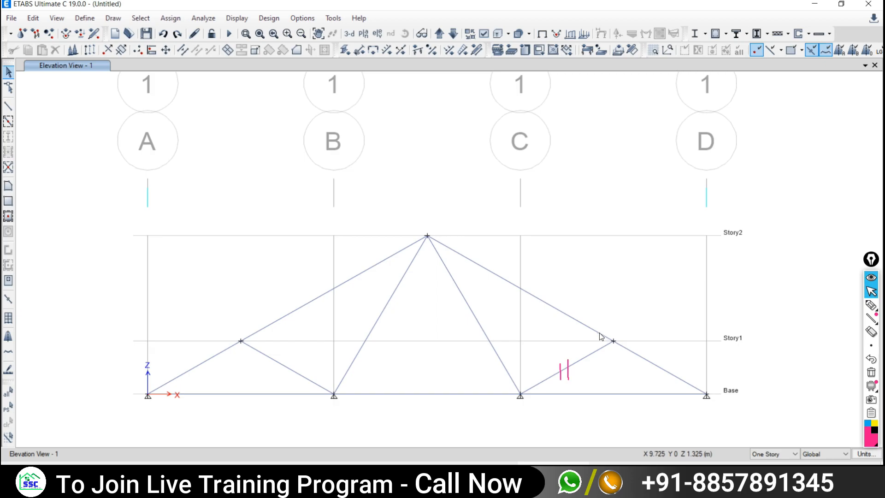
# - Select the right top-chord rafter with its Story1 joint and open the Edit menu
pyautogui.click(595, 331)
pyautogui.moveTo(594, 304); pyautogui.dragTo(645, 380)
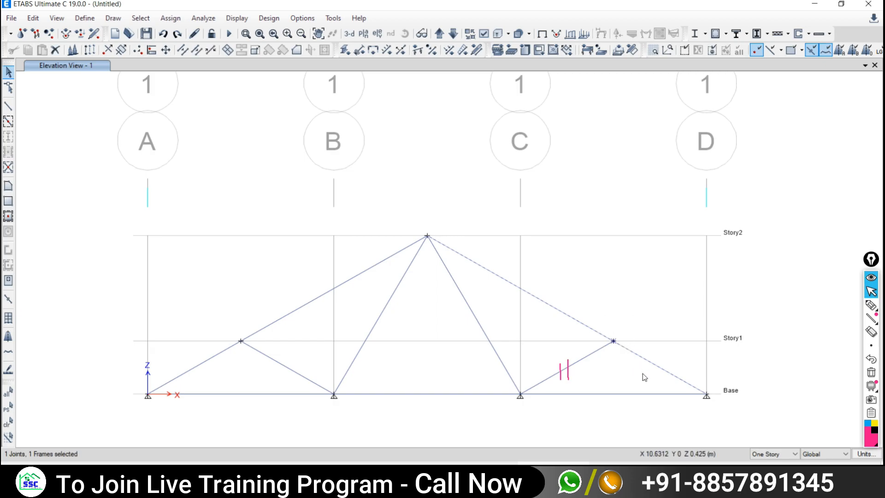
pyautogui.click(31, 18)
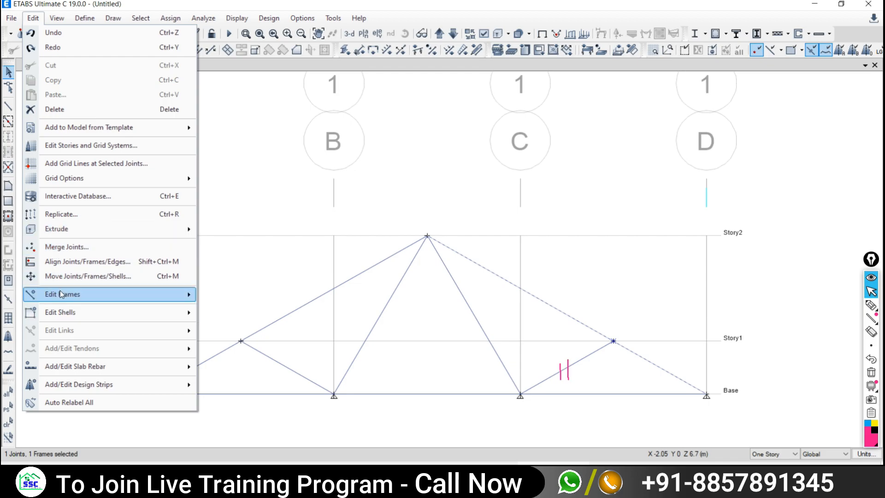
# - Run Divide Frames to break the right rafter at its Story1 joint, then close the dialog
pyautogui.moveTo(58, 293)
pyautogui.click(243, 296)
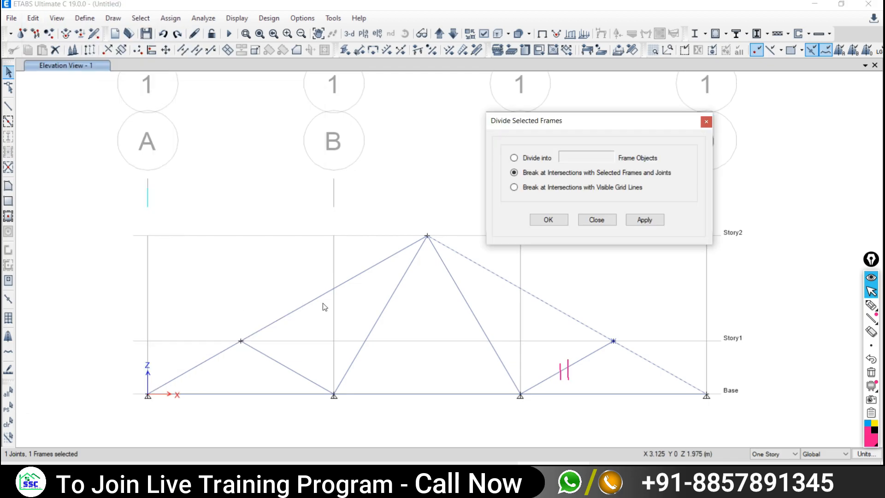
pyautogui.moveTo(599, 121); pyautogui.dragTo(453, 47)
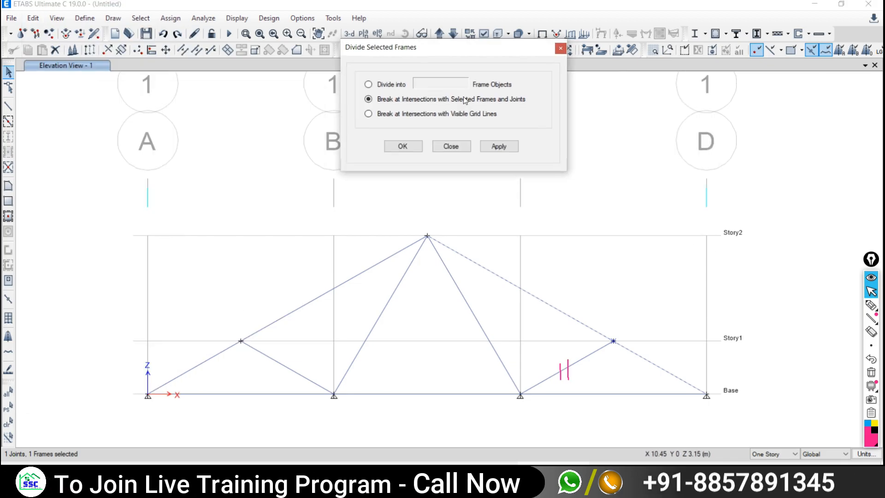
pyautogui.click(499, 147)
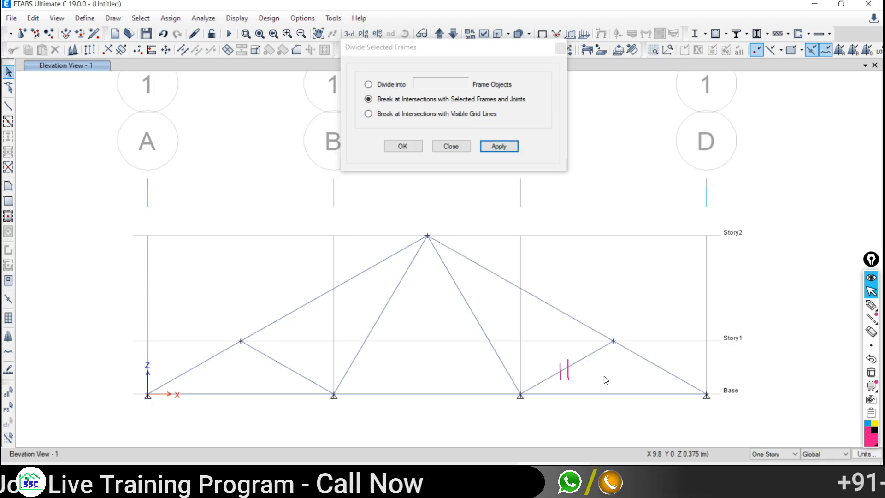
pyautogui.click(572, 319)
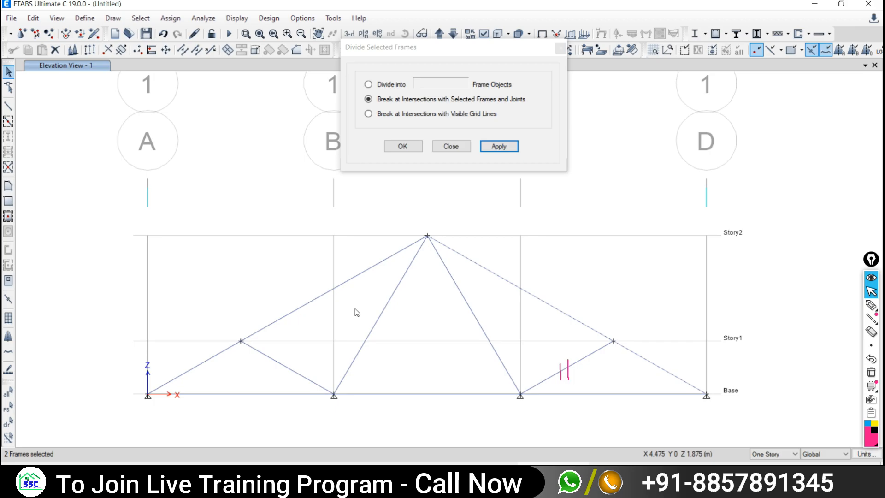
pyautogui.click(451, 146)
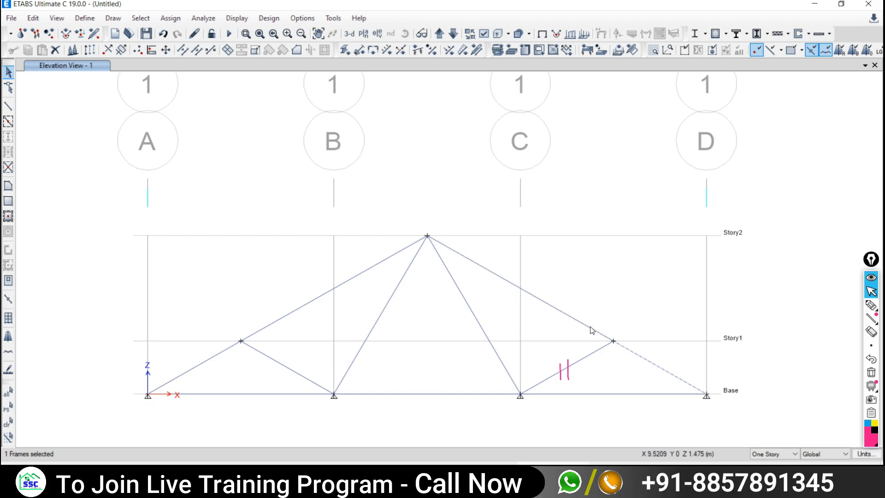
# - Click the upper right chord, both inner diagonals and upper-left chord to verify, then clear and pan up
pyautogui.click(631, 352)
pyautogui.click(559, 311)
pyautogui.click(473, 314)
pyautogui.click(373, 328)
pyautogui.click(303, 305)
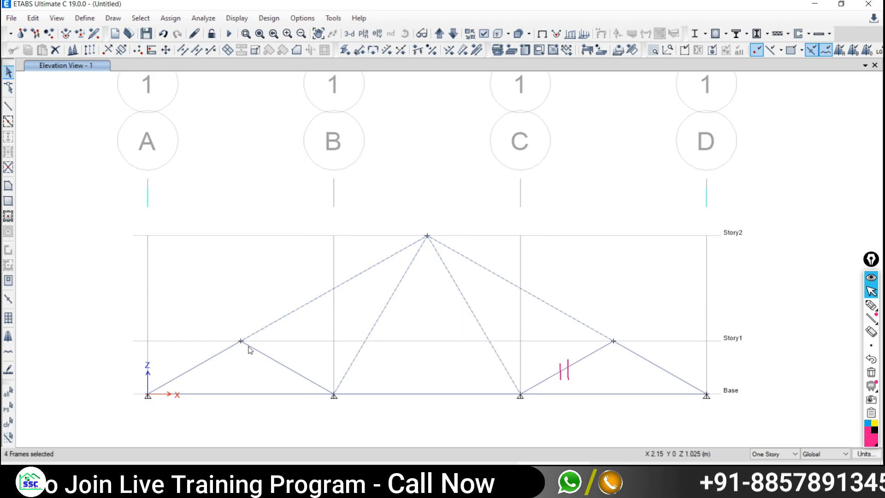
pyautogui.press('Escape')
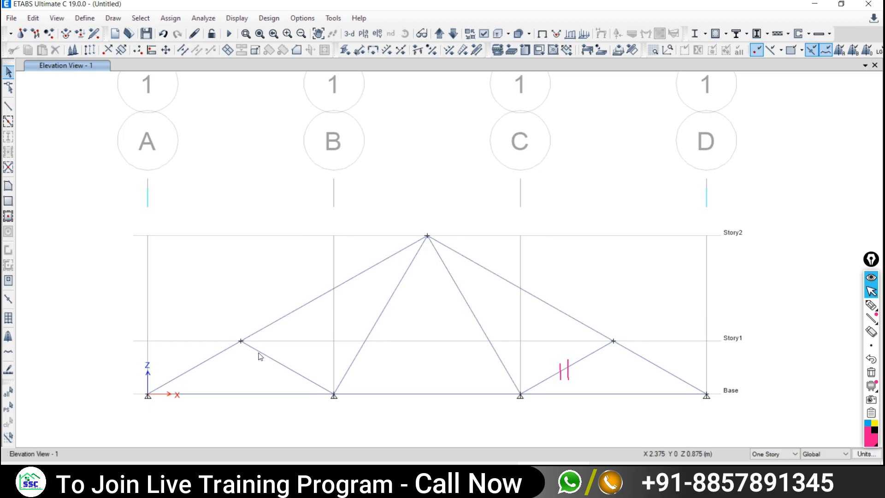
pyautogui.moveTo(477, 381); pyautogui.dragTo(469, 274, button='middle')
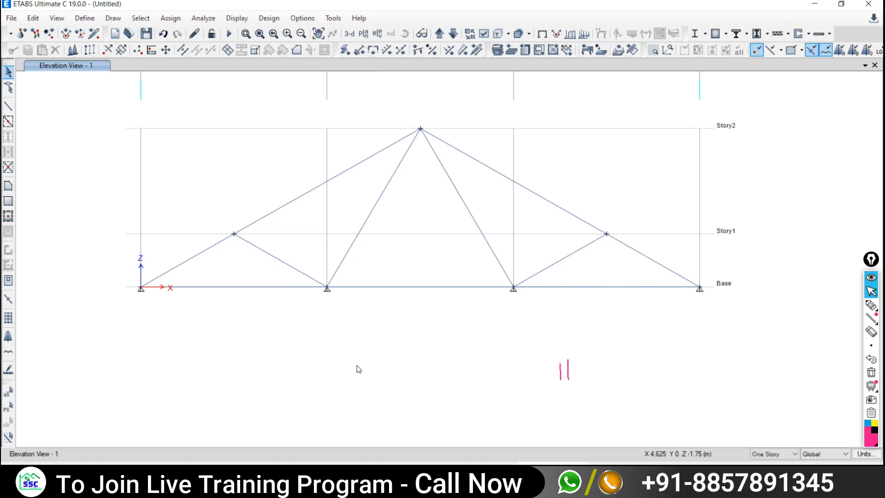
# - Bring up the truss PDF in Edge, circle end supports A and D with the pen, and return to ETABS
pyautogui.click(593, 473)
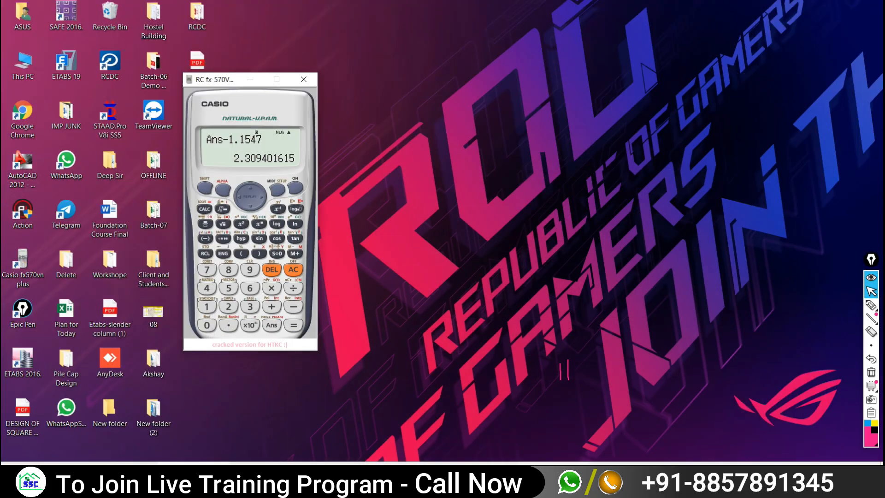
pyautogui.click(594, 474)
pyautogui.click(482, 474)
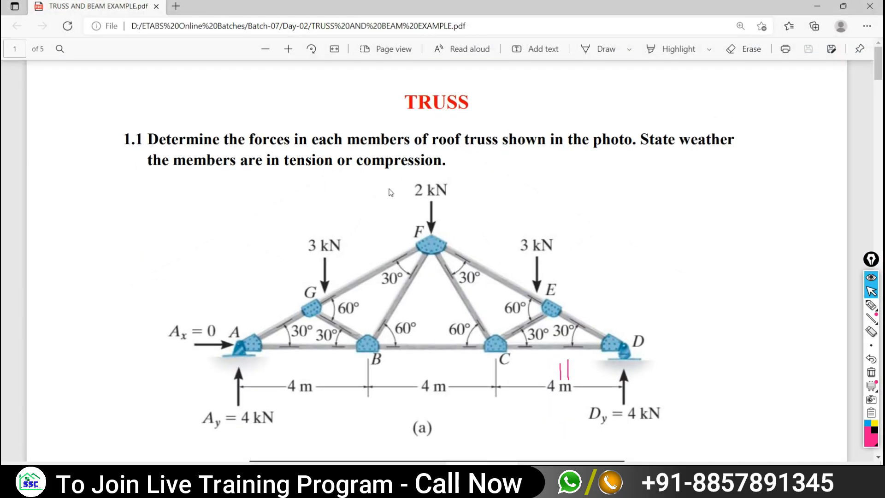
pyautogui.click(871, 304)
pyautogui.moveTo(216, 327)
pyautogui.mouseDown()
pyautogui.moveTo(256, 339)
pyautogui.moveTo(221, 325)
pyautogui.mouseUp()
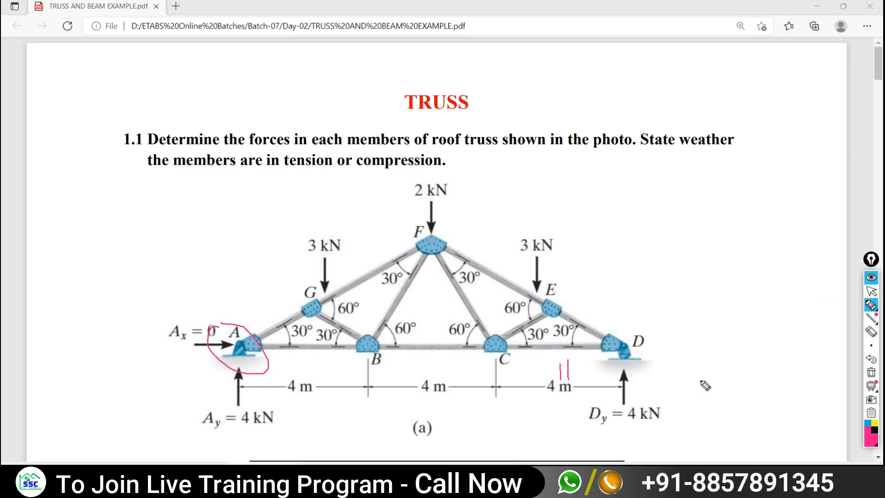
pyautogui.moveTo(640, 338)
pyautogui.mouseDown()
pyautogui.moveTo(632, 381)
pyautogui.moveTo(640, 338)
pyautogui.mouseUp()
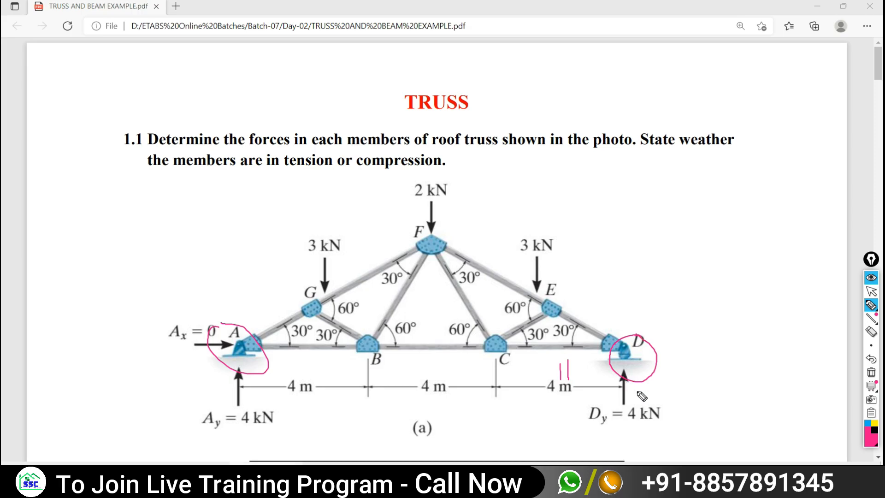
pyautogui.click(871, 291)
pyautogui.hotkey('alt', 'Tab')
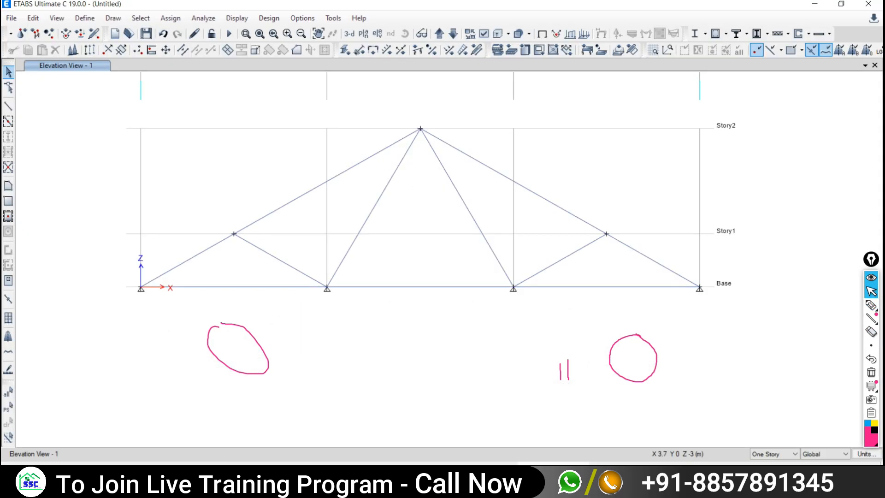
# - Clear the pen circles, window-select the second base joint from the left, and open the Assign menu
pyautogui.moveTo(296, 309); pyautogui.dragTo(299, 319, button='middle')
pyautogui.click(871, 372)
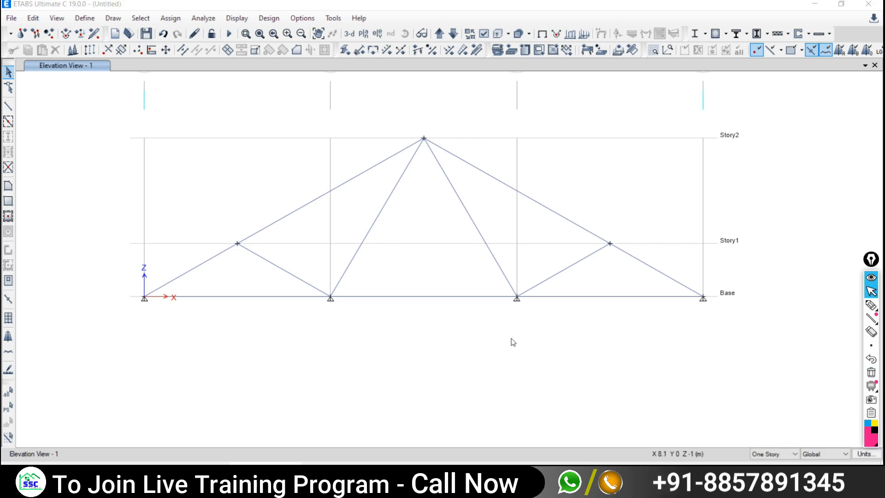
pyautogui.moveTo(313, 271); pyautogui.dragTo(348, 318)
pyautogui.moveTo(495, 280); pyautogui.dragTo(532, 321)
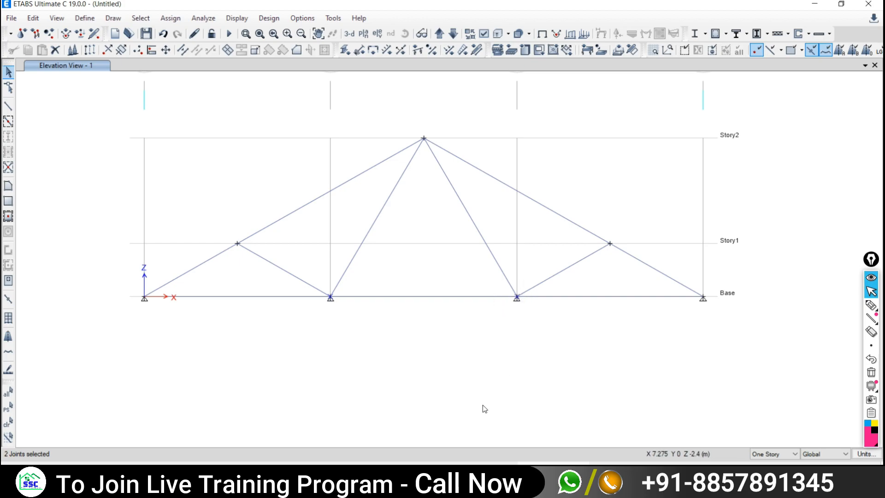
pyautogui.click(8, 422)
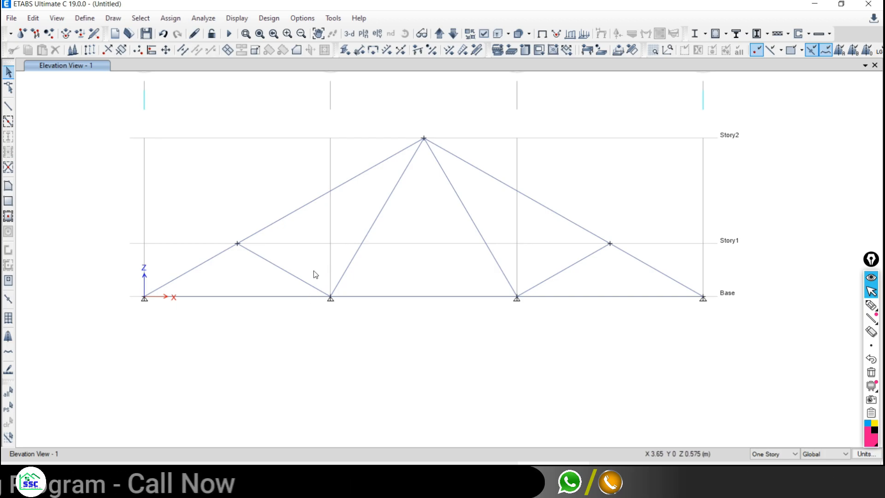
pyautogui.moveTo(309, 273); pyautogui.dragTo(361, 325)
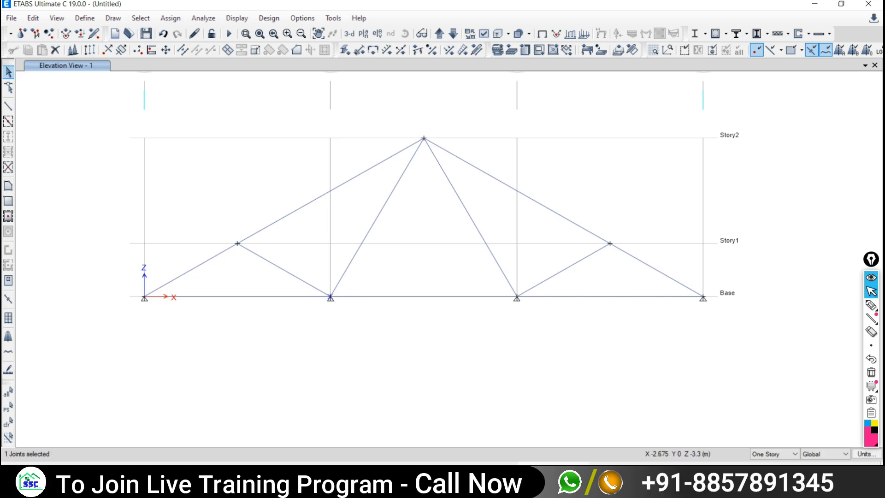
pyautogui.click(165, 18)
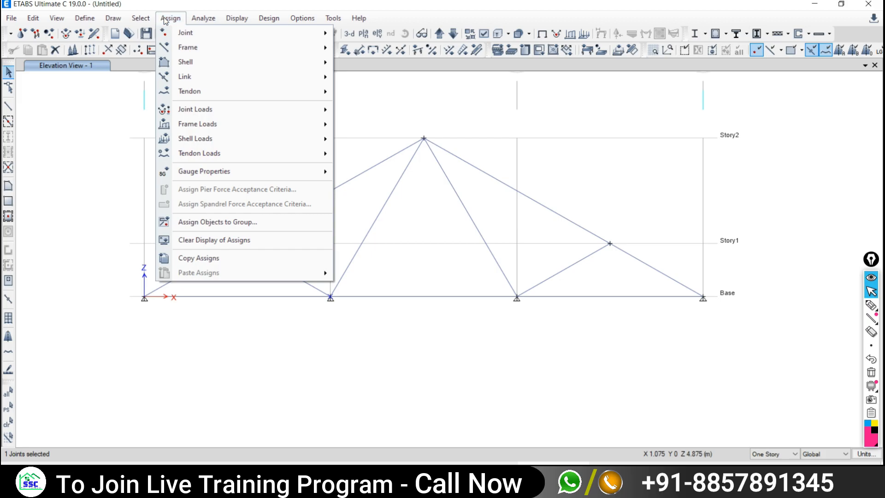
# - Open the Joint Restraints dialog from Assign > Joint and move it aside
pyautogui.click(166, 19)
pyautogui.click(168, 21)
pyautogui.moveTo(174, 34)
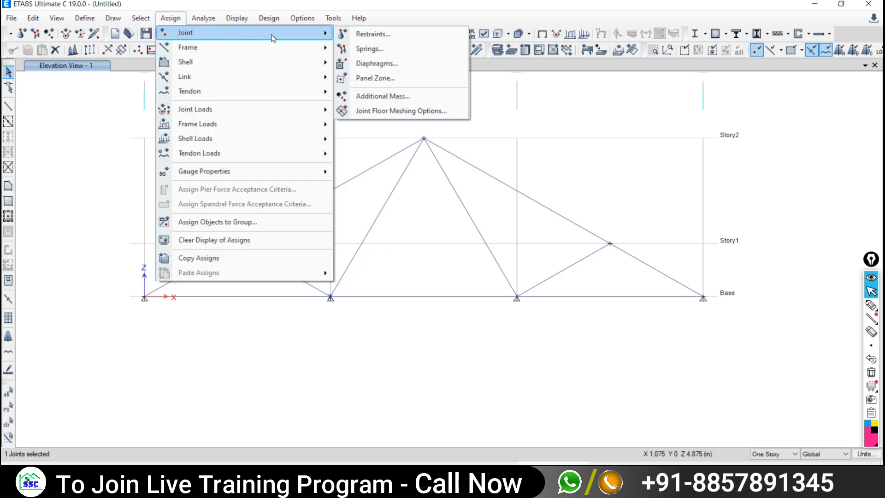
pyautogui.click(375, 35)
pyautogui.moveTo(412, 170); pyautogui.dragTo(188, 111)
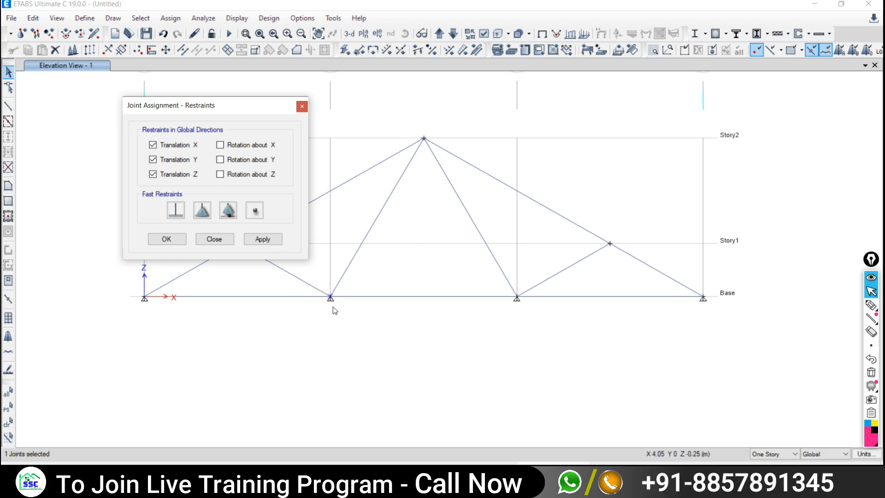
# - Preview the free, fixed, pinned and roller options, then leave the free option selected
pyautogui.click(255, 211)
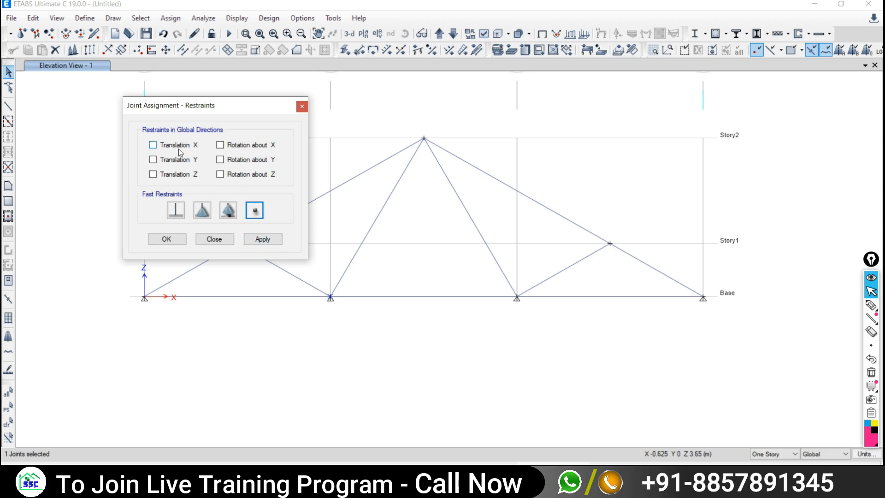
pyautogui.click(175, 211)
pyautogui.click(204, 213)
pyautogui.click(225, 213)
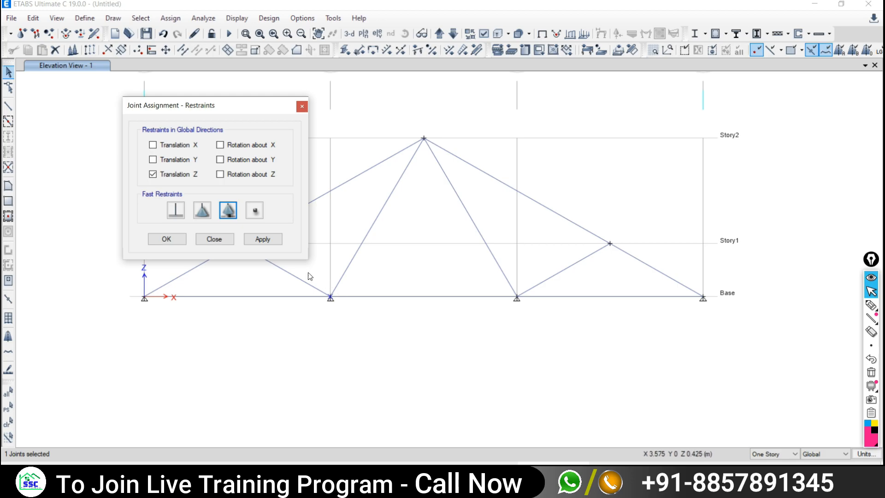
pyautogui.click(254, 210)
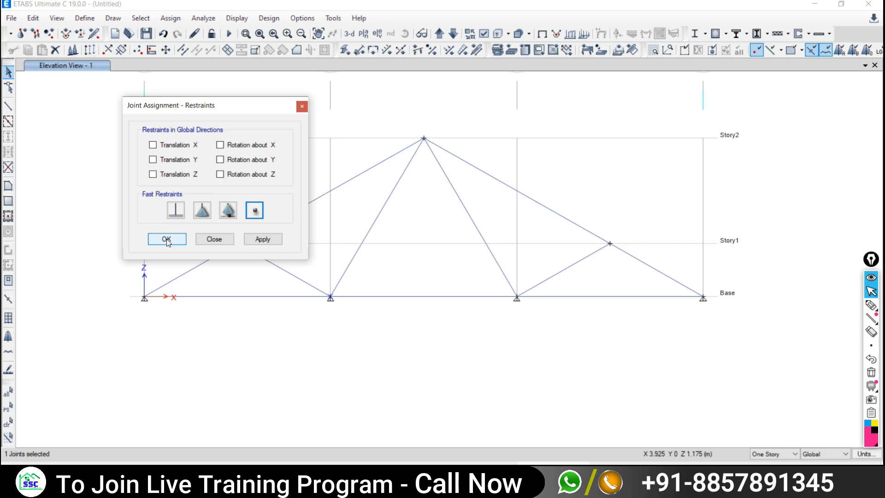
pyautogui.moveTo(166, 107); pyautogui.dragTo(134, 114)
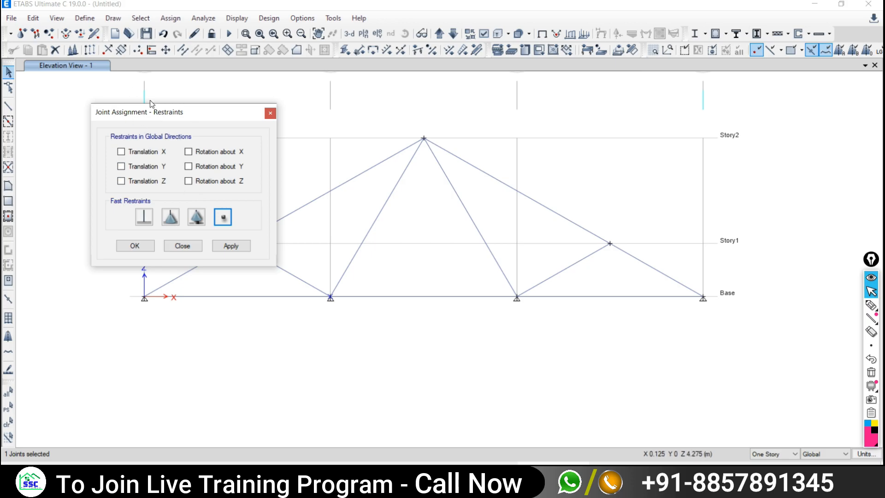
# - Apply the free restraint to the second and third base joints, removing their supports
pyautogui.click(231, 246)
pyautogui.moveTo(497, 284); pyautogui.dragTo(530, 315)
pyautogui.click(232, 247)
pyautogui.click(232, 247)
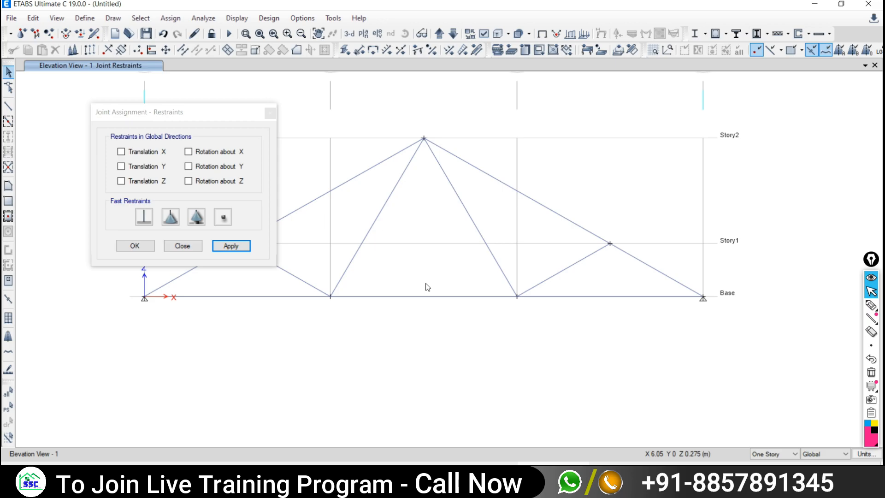
pyautogui.moveTo(156, 112); pyautogui.dragTo(144, 69)
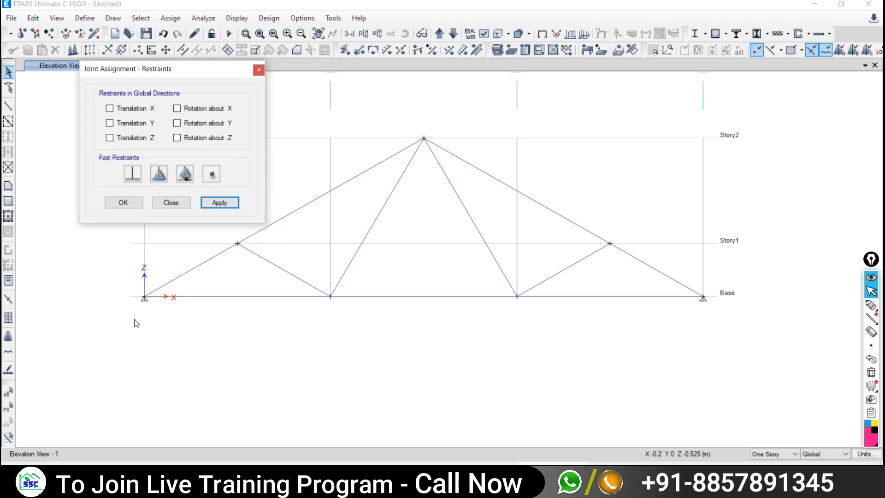
# - Give the left end base joint a pinned support, then select the right end joint
pyautogui.moveTo(129, 280); pyautogui.dragTo(179, 326)
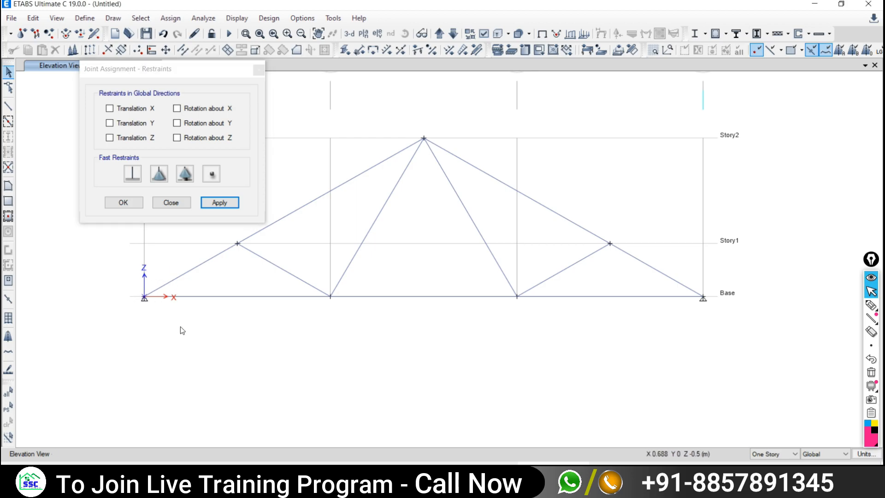
pyautogui.click(162, 173)
pyautogui.click(220, 202)
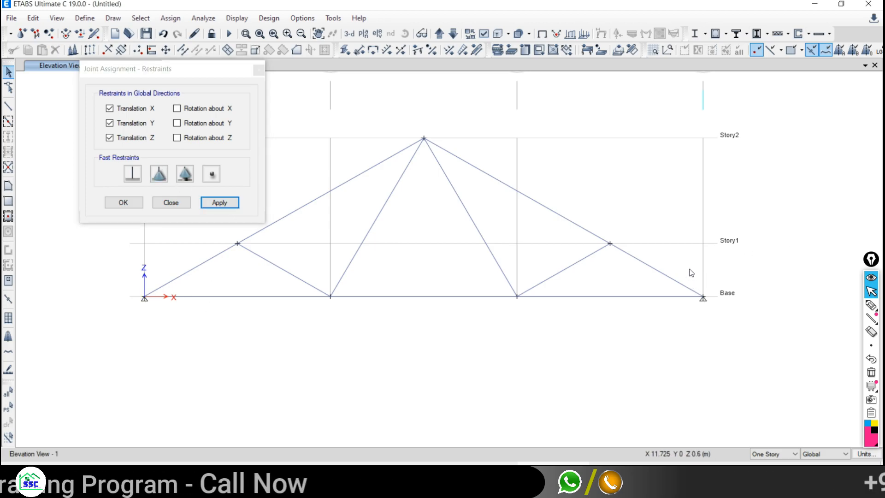
pyautogui.moveTo(690, 269); pyautogui.dragTo(722, 316)
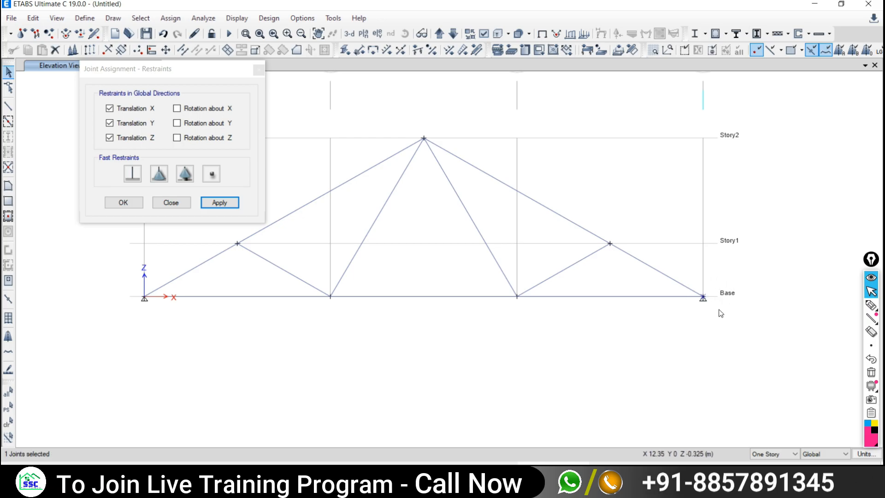
pyautogui.click(186, 174)
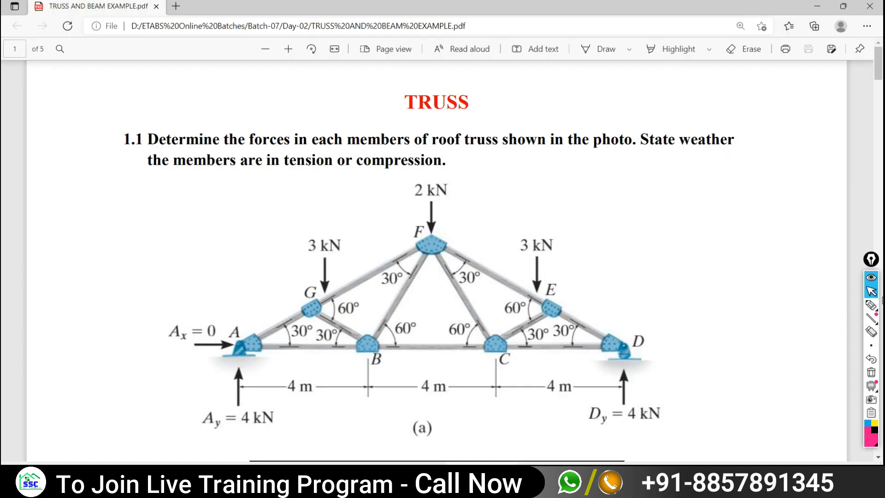
# - Circle support D on the reference truss diagram, then return to ETABS
pyautogui.click(871, 305)
pyautogui.moveTo(650, 324)
pyautogui.mouseDown()
pyautogui.moveTo(631, 390)
pyautogui.moveTo(623, 331)
pyautogui.mouseUp()
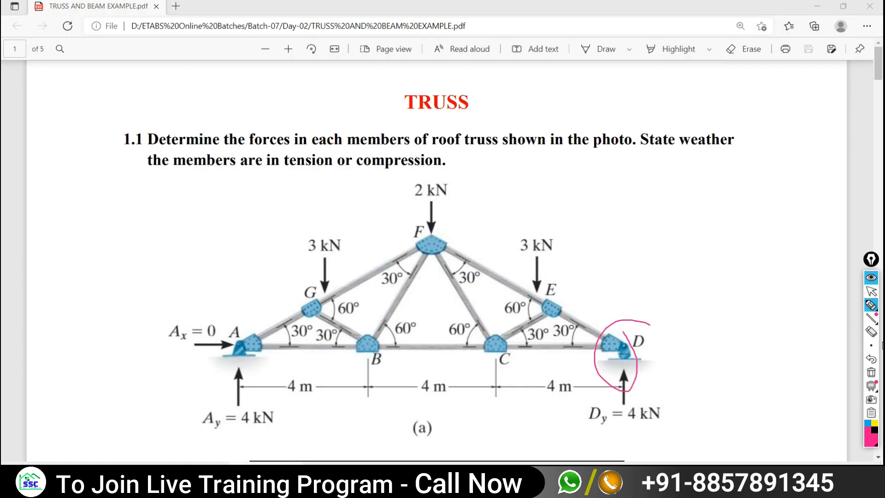
pyautogui.click(871, 291)
pyautogui.hotkey('alt', 'Tab')
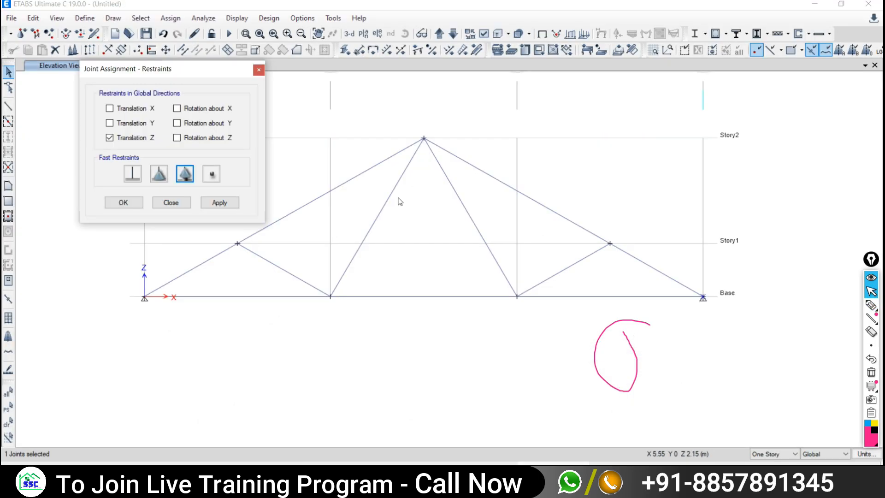
# - Apply a roller support to the right end joint and close the restraints dialog
pyautogui.click(186, 179)
pyautogui.click(220, 202)
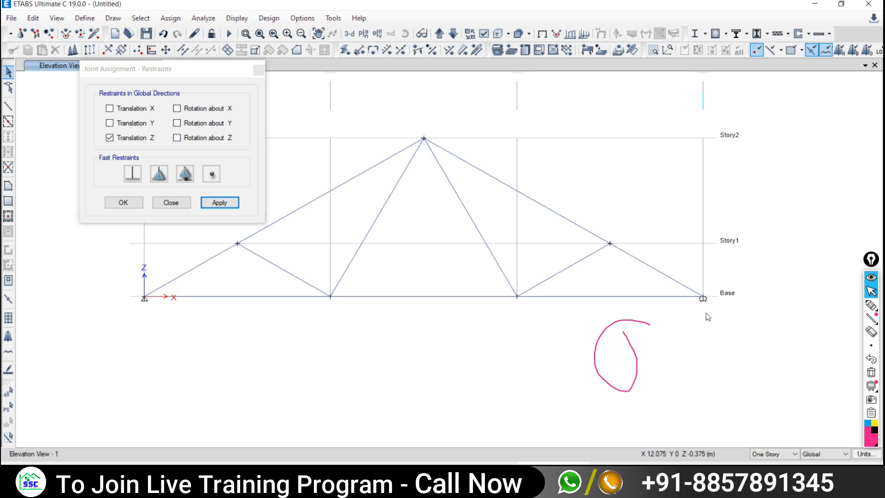
pyautogui.click(171, 203)
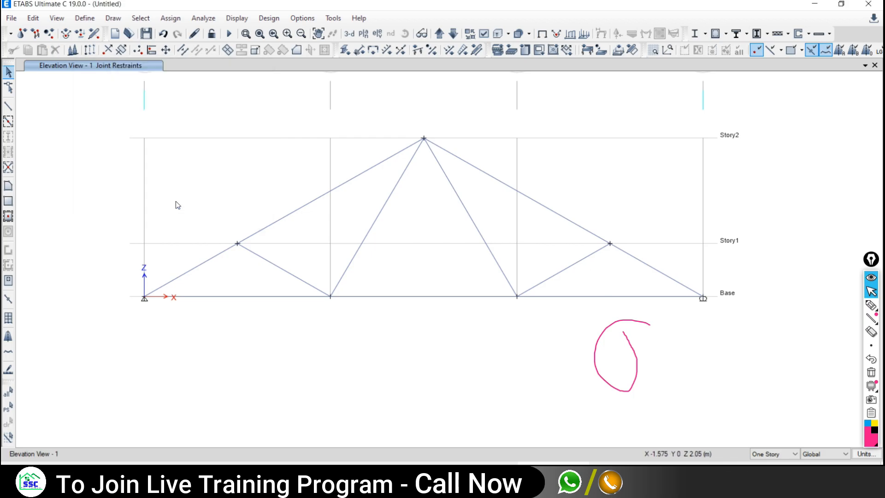
pyautogui.moveTo(510, 283); pyautogui.dragTo(509, 309, button='middle')
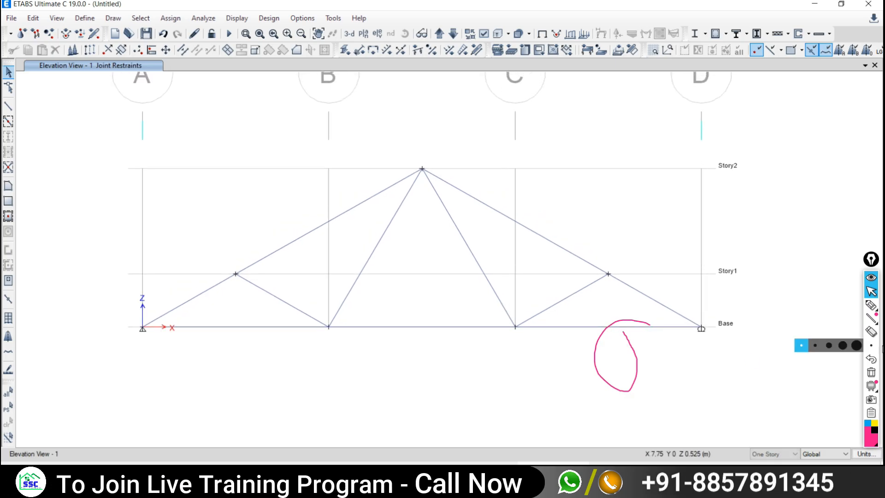
# - Erase the on-screen annotation and open the Analyze menu
pyautogui.click(871, 373)
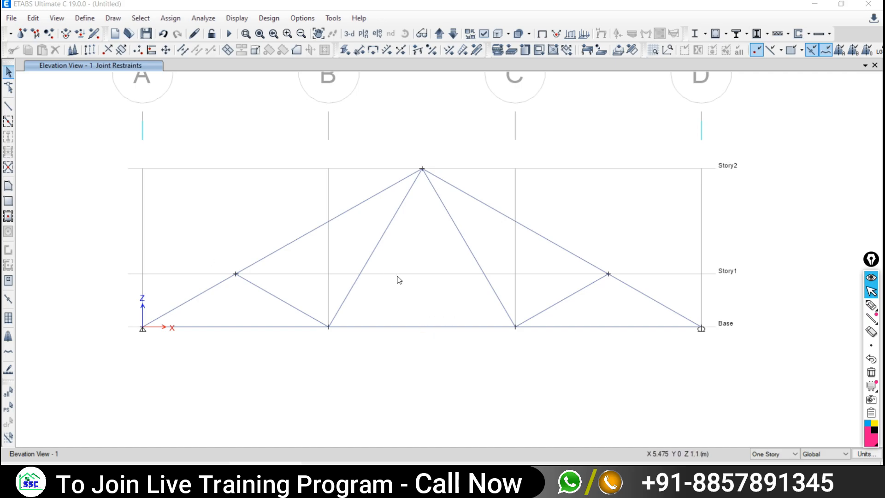
pyautogui.click(201, 21)
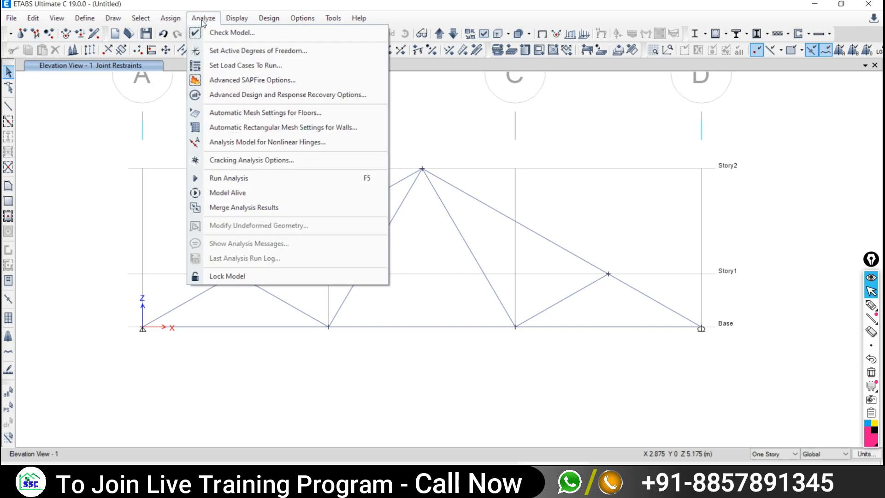
# - Open Check Model and mark the Joint Checks and Frame Checks groups on screen
pyautogui.click(223, 33)
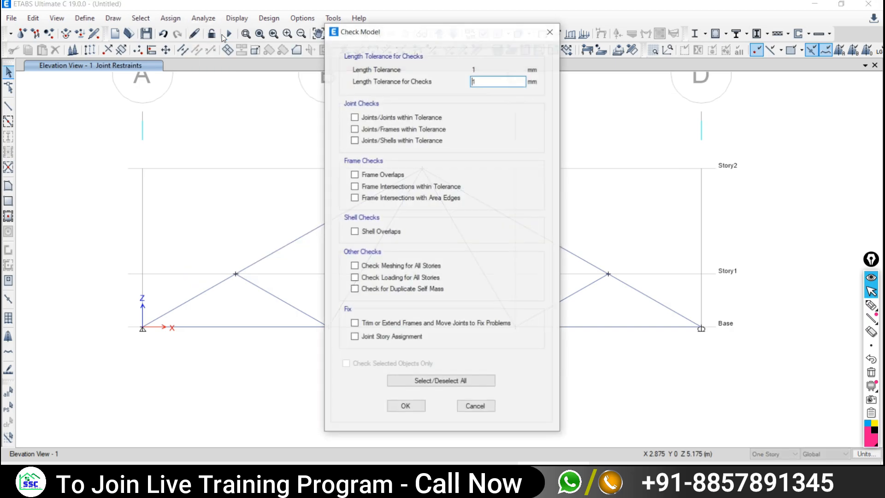
pyautogui.moveTo(469, 35); pyautogui.dragTo(215, 13)
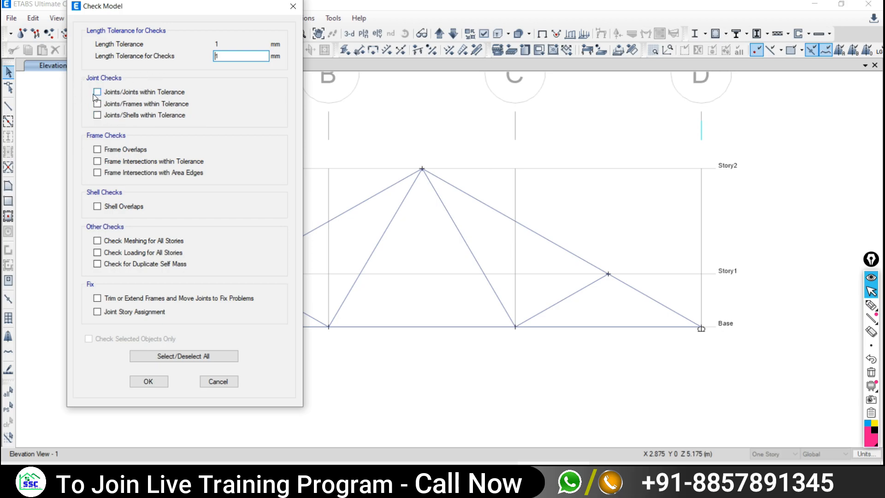
pyautogui.click(870, 305)
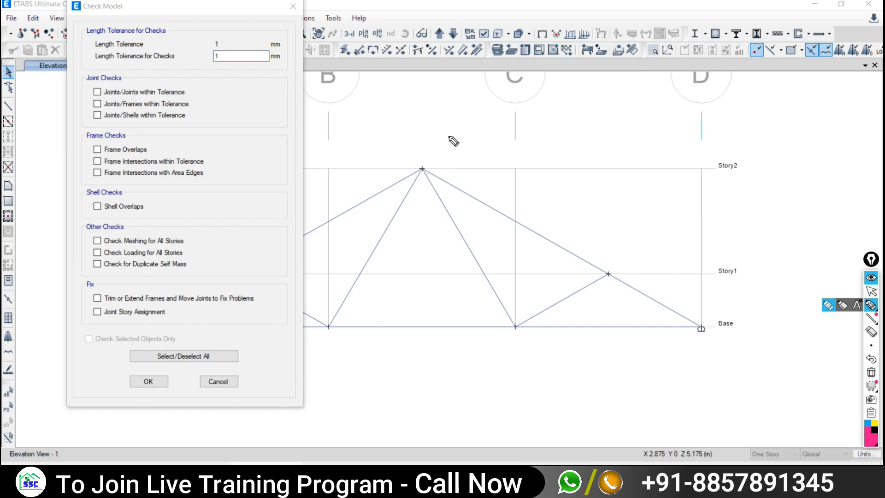
pyautogui.moveTo(446, 139); pyautogui.dragTo(449, 145)
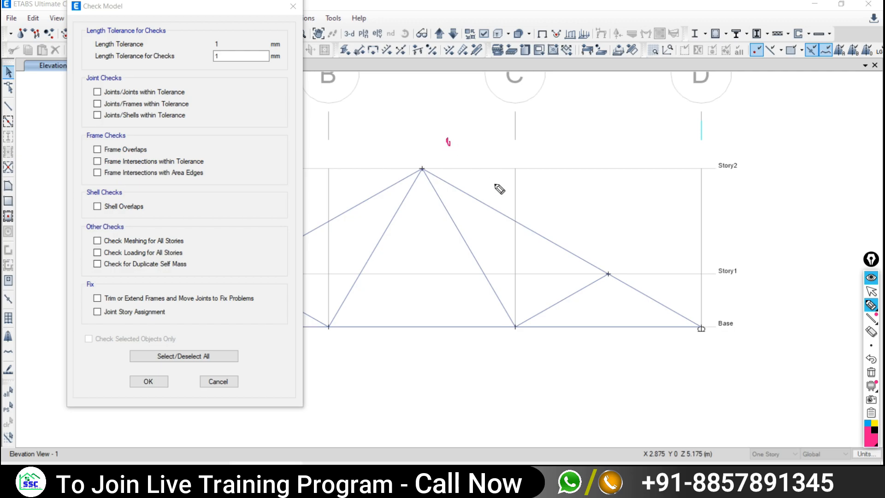
pyautogui.moveTo(113, 81)
pyautogui.mouseDown()
pyautogui.moveTo(89, 83)
pyautogui.moveTo(95, 122)
pyautogui.moveTo(177, 129)
pyautogui.mouseUp()
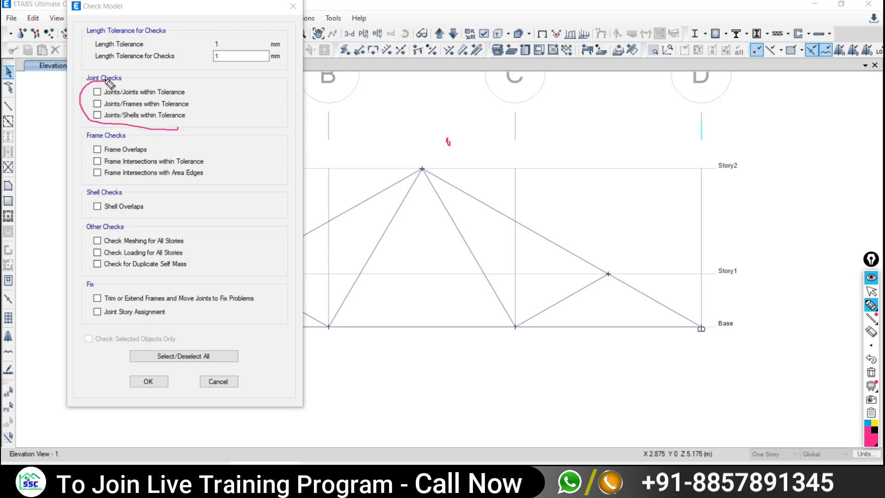
pyautogui.moveTo(94, 126)
pyautogui.mouseDown()
pyautogui.moveTo(87, 127)
pyautogui.moveTo(133, 137)
pyautogui.moveTo(117, 122)
pyautogui.mouseUp()
pyautogui.moveTo(535, 119); pyautogui.dragTo(603, 119)
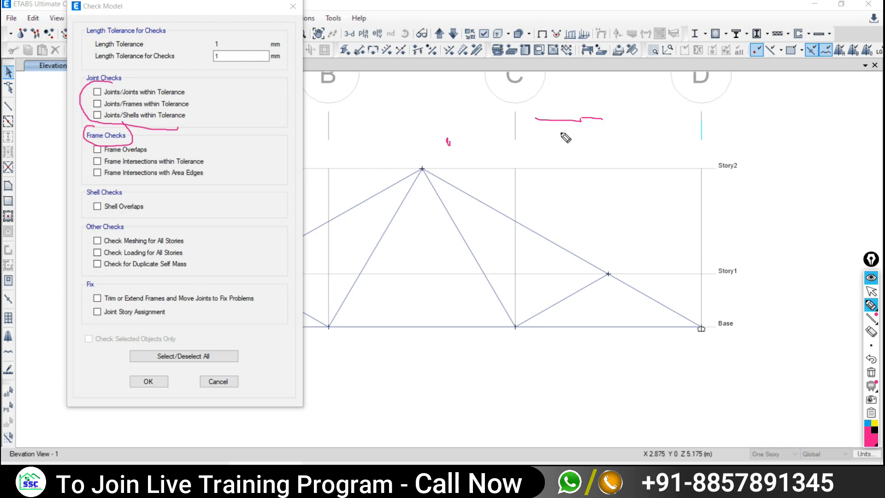
pyautogui.moveTo(553, 142); pyautogui.dragTo(615, 144)
pyautogui.click(871, 291)
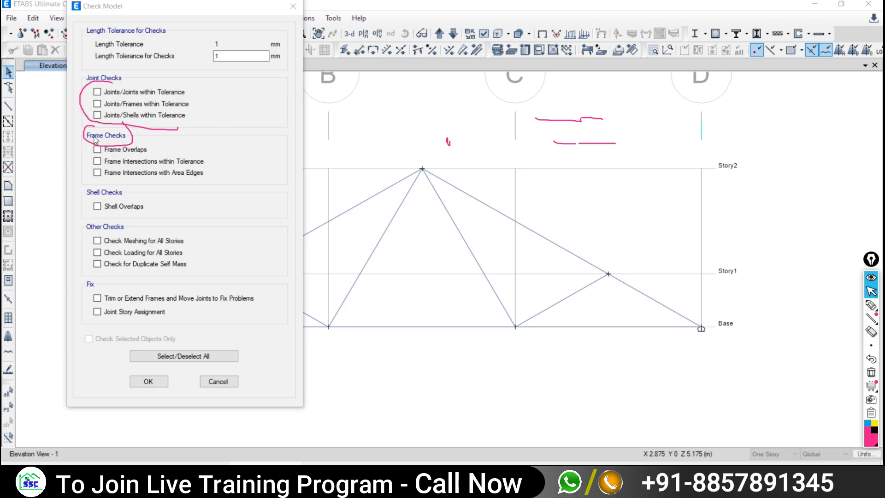
# - Enable the joints-to-joints, frames and shells tolerance checks plus frame overlap and intersection checks
pyautogui.click(97, 92)
pyautogui.click(97, 103)
pyautogui.click(97, 114)
pyautogui.click(98, 150)
pyautogui.click(97, 172)
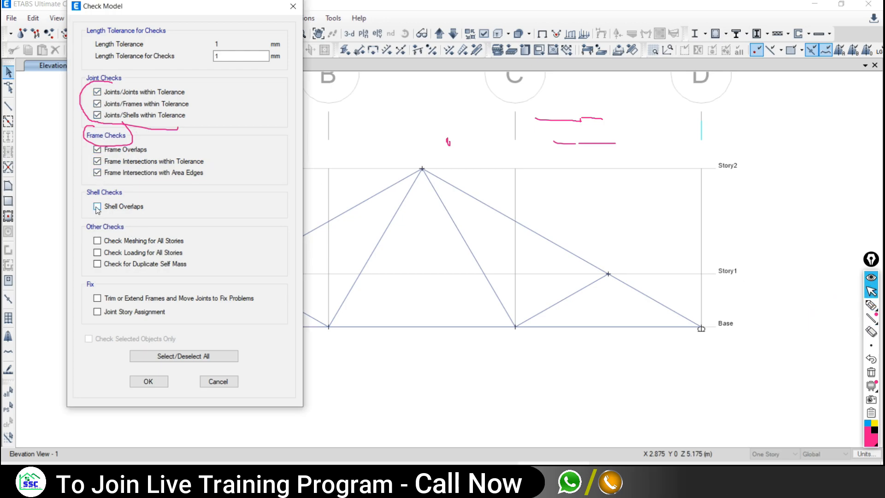
# - Sketch an arrow annotation over the truss elevation
pyautogui.click(871, 304)
pyautogui.moveTo(651, 122)
pyautogui.mouseDown()
pyautogui.moveTo(562, 164)
pyautogui.moveTo(613, 193)
pyautogui.mouseUp()
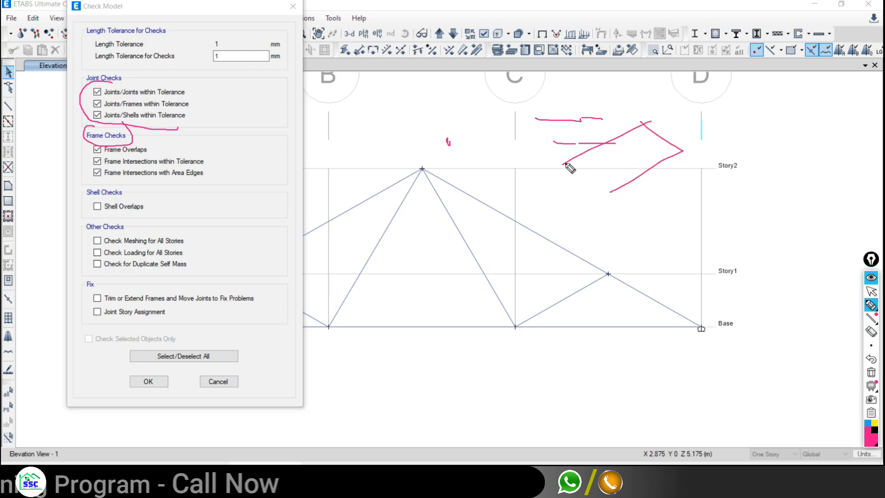
pyautogui.moveTo(563, 163); pyautogui.dragTo(596, 188)
pyautogui.moveTo(684, 154); pyautogui.dragTo(684, 161)
pyautogui.moveTo(608, 191); pyautogui.dragTo(609, 200)
pyautogui.click(872, 294)
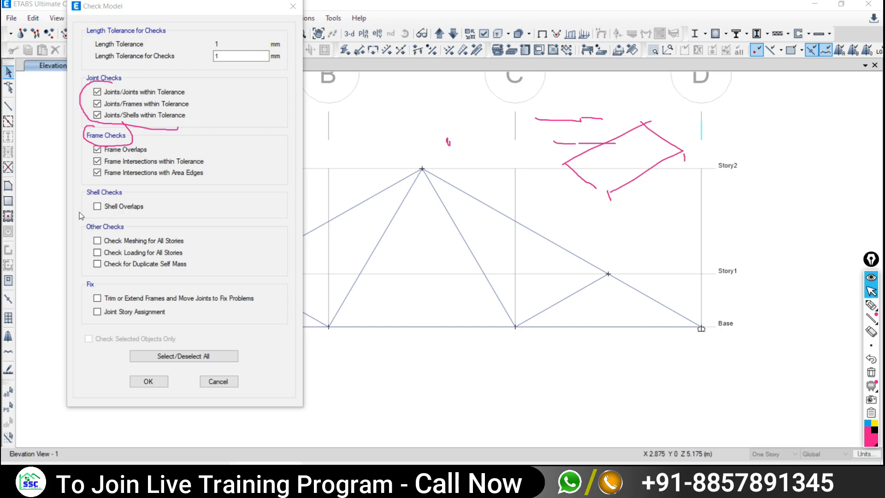
# - Enable shell overlaps, tick every check with Select/Deselect All, and enable the joint story fix
pyautogui.click(102, 207)
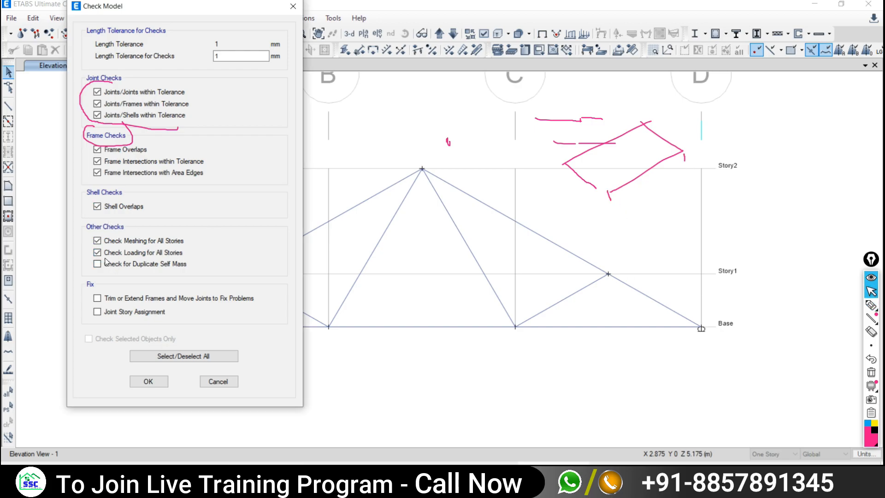
pyautogui.click(177, 356)
pyautogui.click(178, 356)
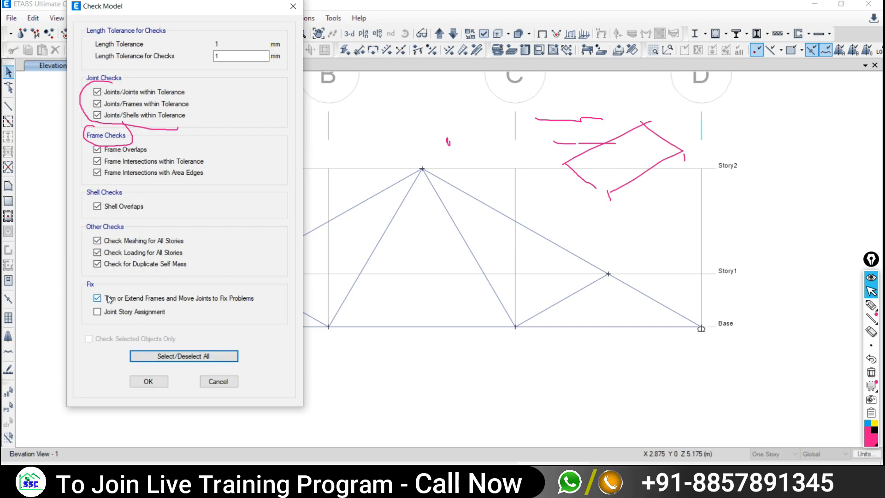
pyautogui.click(97, 312)
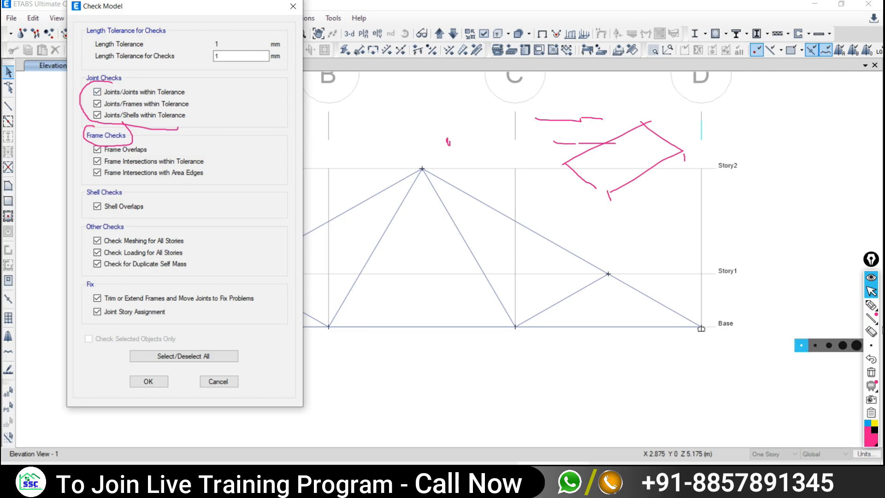
# - Circle the 1 mm length tolerance and underline a spot on the drawing
pyautogui.click(871, 304)
pyautogui.moveTo(540, 220); pyautogui.dragTo(595, 221)
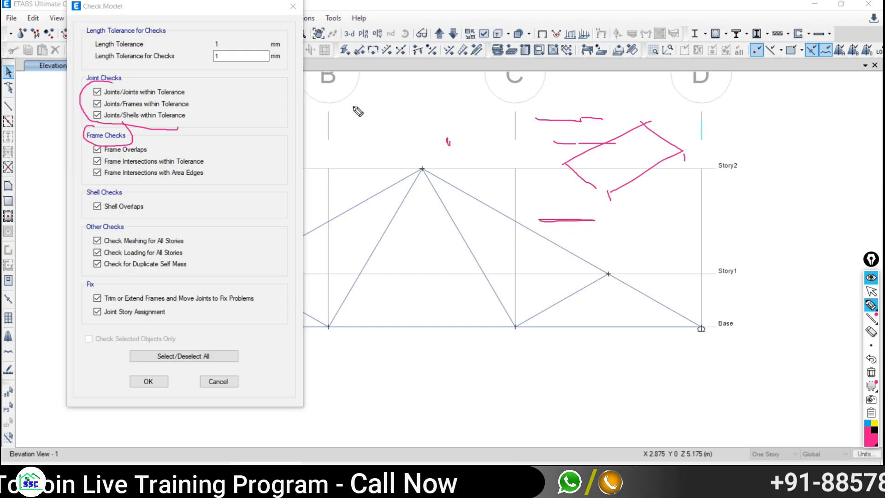
pyautogui.moveTo(222, 35)
pyautogui.mouseDown()
pyautogui.moveTo(207, 54)
pyautogui.moveTo(229, 73)
pyautogui.moveTo(221, 40)
pyautogui.mouseUp()
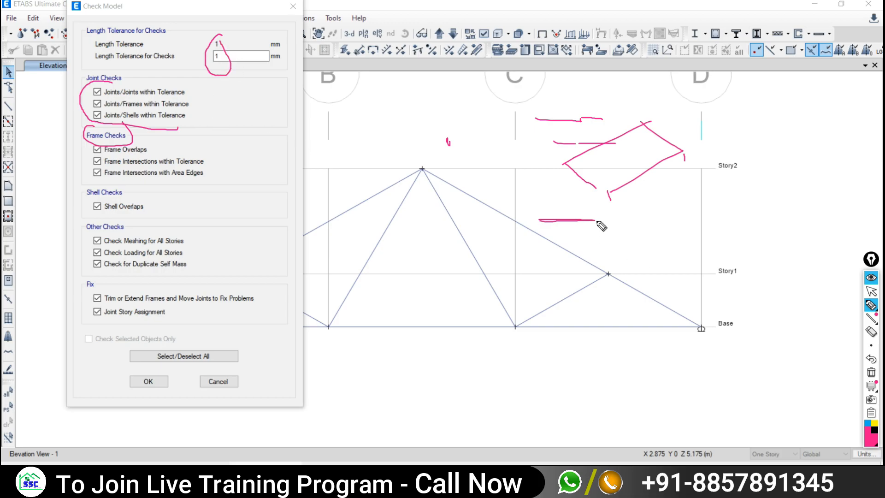
pyautogui.moveTo(595, 220)
pyautogui.mouseDown()
pyautogui.moveTo(623, 219)
pyautogui.moveTo(594, 222)
pyautogui.moveTo(595, 214)
pyautogui.mouseUp()
pyautogui.click(871, 292)
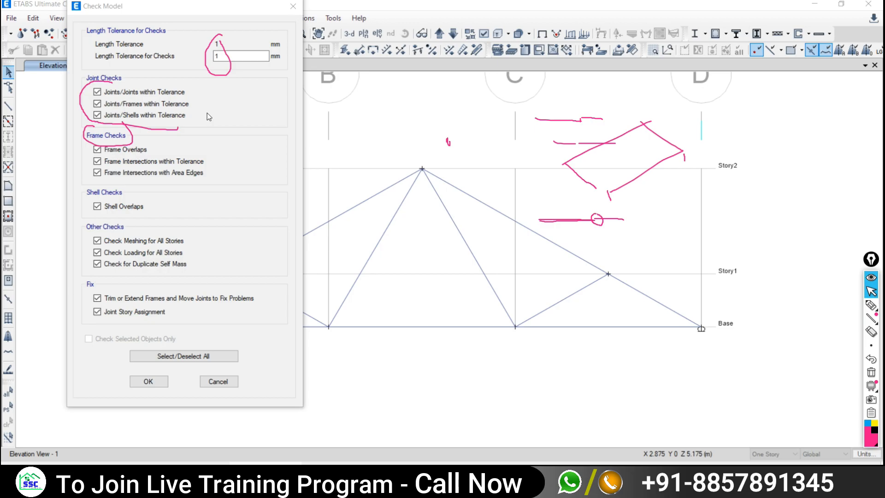
# - Run the model check, clear annotations, and dismiss the no-warnings message
pyautogui.click(148, 382)
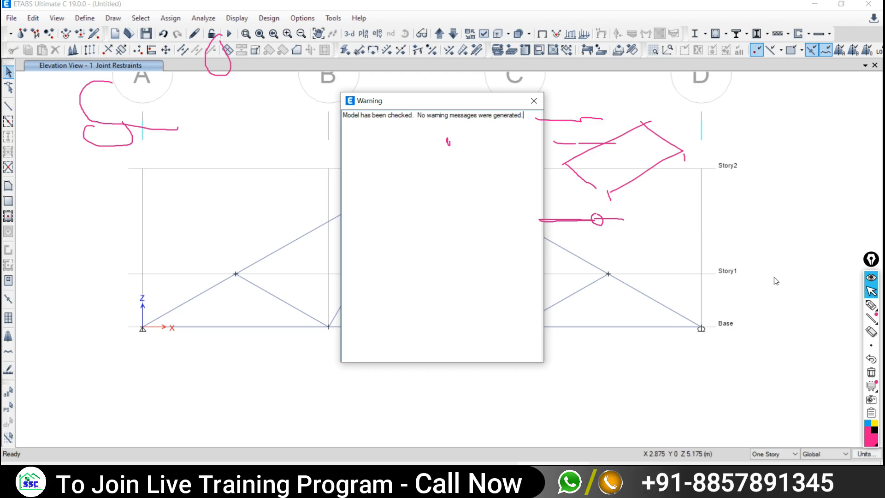
pyautogui.click(871, 373)
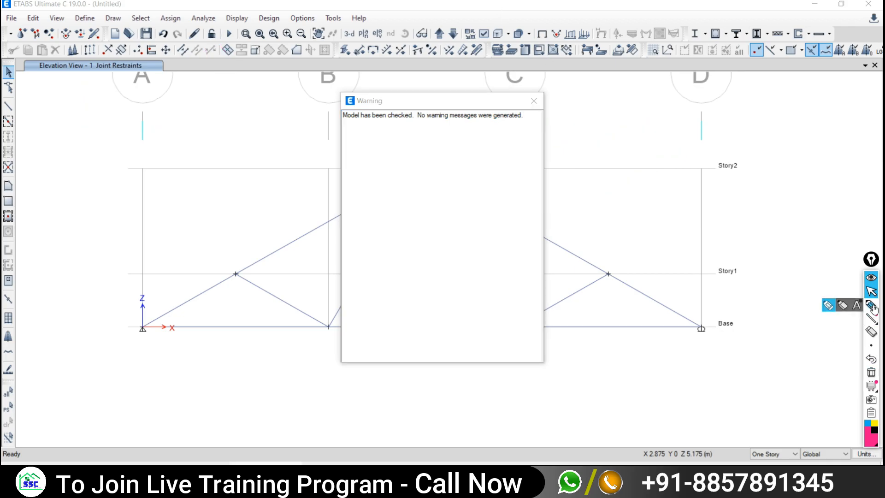
pyautogui.click(534, 101)
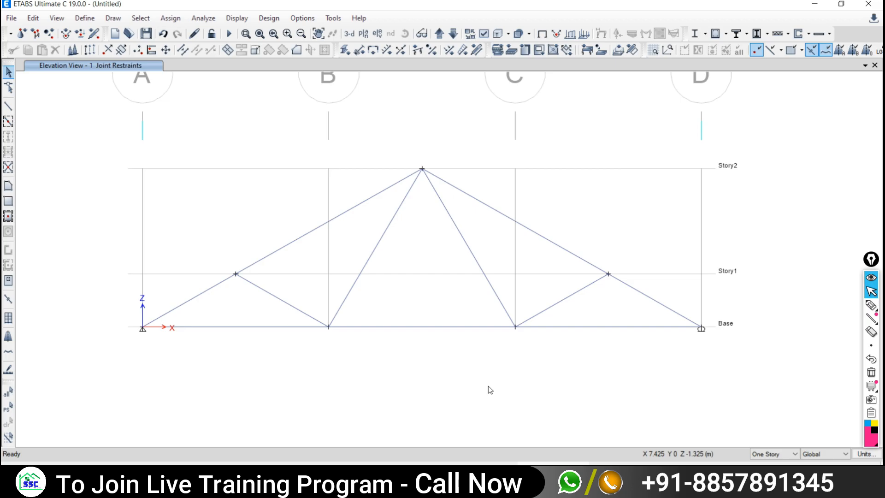
# - Circle joint G on TRUSS AND BEAM EXAMPLE.pdf, then go back to the Google Meet call
pyautogui.click(497, 477)
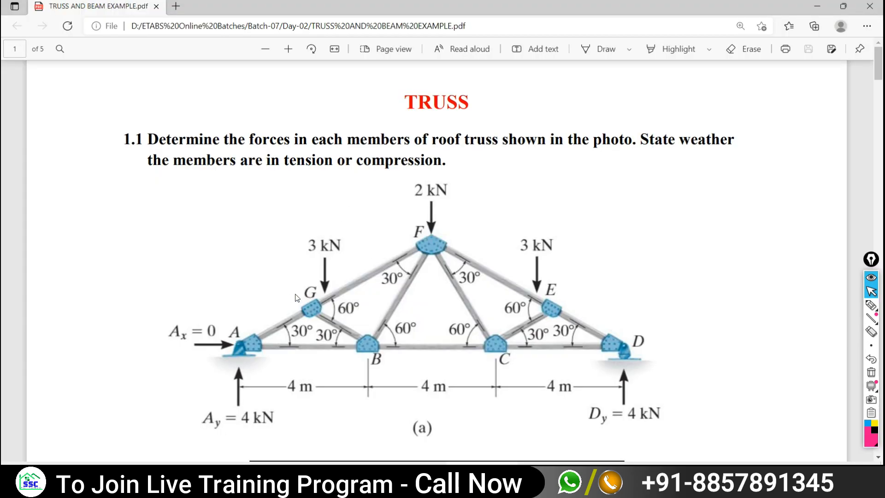
pyautogui.click(870, 304)
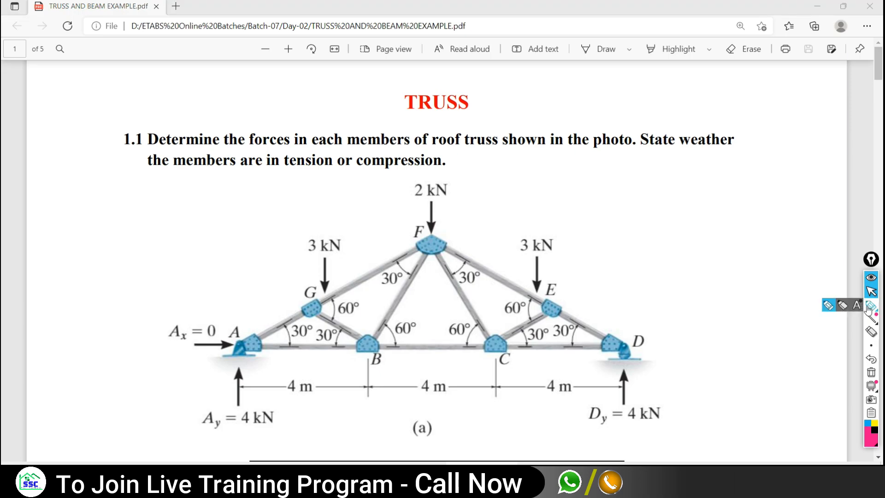
pyautogui.moveTo(320, 289)
pyautogui.mouseDown()
pyautogui.moveTo(328, 327)
pyautogui.moveTo(323, 289)
pyautogui.mouseUp()
pyautogui.click(871, 290)
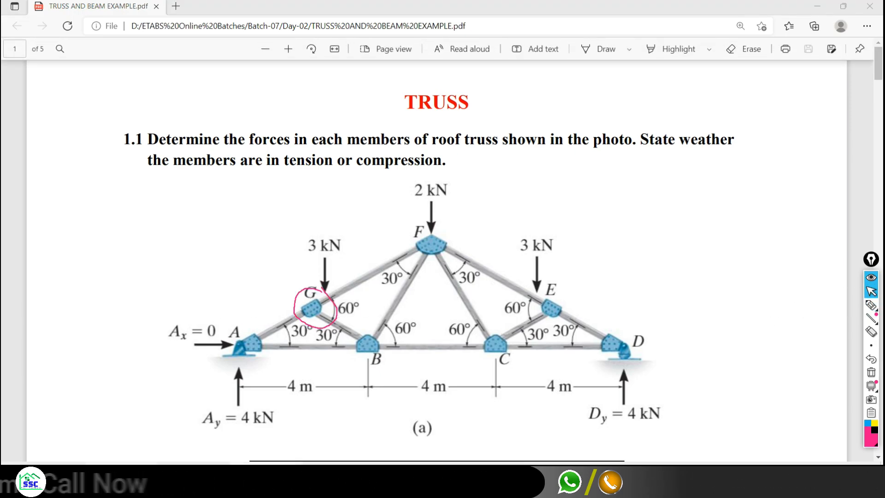
pyautogui.click(133, 477)
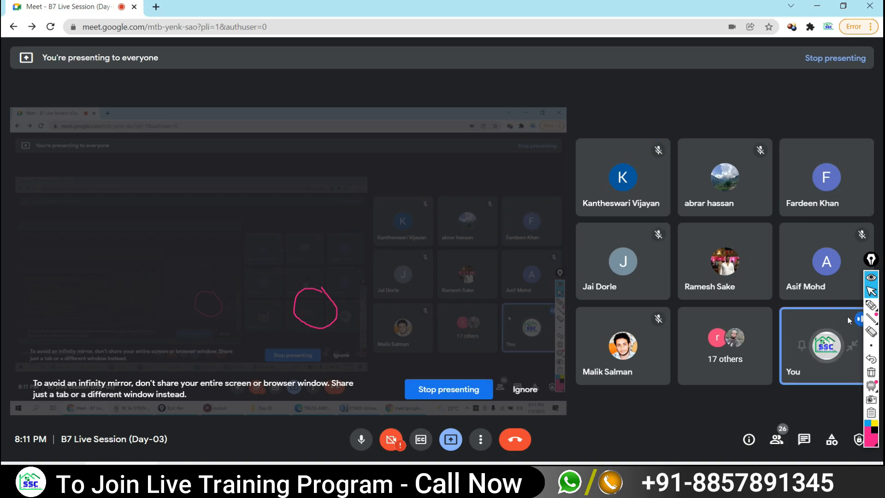
# - Sketch a sloping beam line with UD and UVL load labels on the board
pyautogui.click(871, 305)
pyautogui.moveTo(132, 237); pyautogui.dragTo(445, 134)
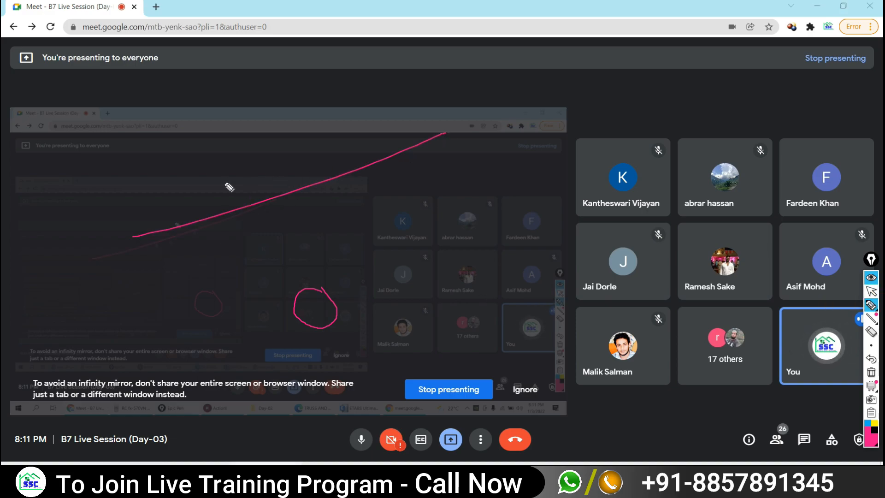
pyautogui.moveTo(253, 229)
pyautogui.mouseDown()
pyautogui.moveTo(261, 250)
pyautogui.moveTo(266, 239)
pyautogui.moveTo(300, 239)
pyautogui.moveTo(288, 245)
pyautogui.mouseUp()
pyautogui.moveTo(331, 213)
pyautogui.mouseDown()
pyautogui.moveTo(370, 224)
pyautogui.moveTo(372, 206)
pyautogui.mouseUp()
pyautogui.moveTo(378, 201); pyautogui.dragTo(383, 214)
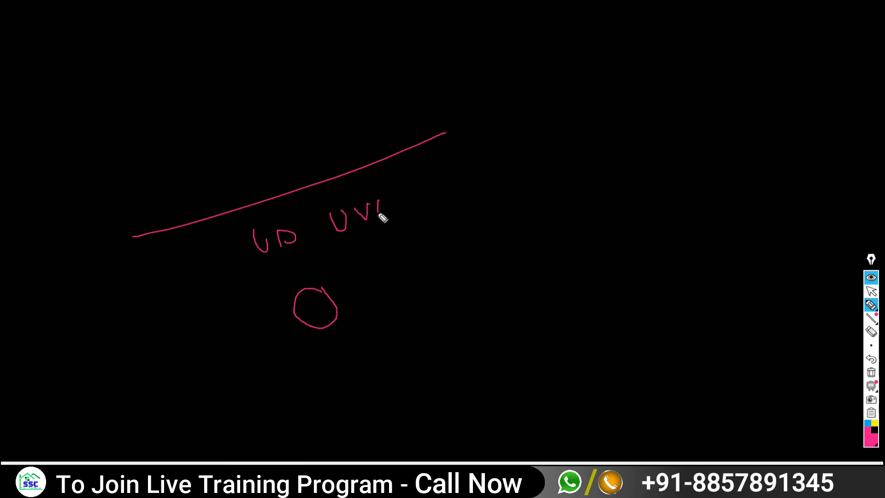
pyautogui.moveTo(149, 231)
pyautogui.mouseDown()
pyautogui.moveTo(335, 180)
pyautogui.moveTo(417, 146)
pyautogui.mouseUp()
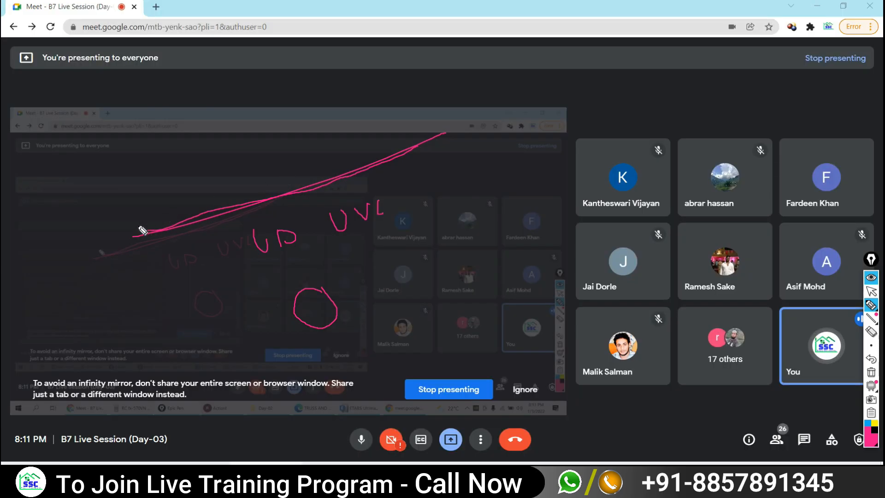
pyautogui.moveTo(132, 235); pyautogui.dragTo(457, 138)
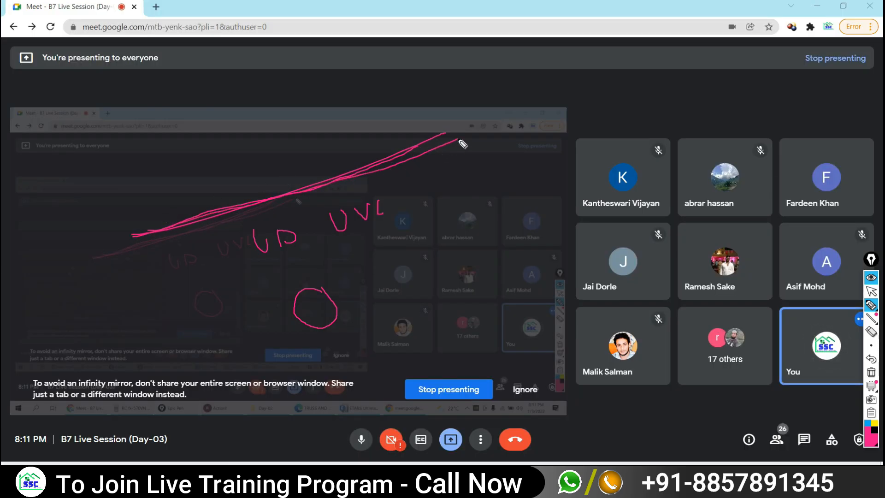
pyautogui.moveTo(467, 231); pyautogui.dragTo(474, 229)
# - Sketch a point-load arrow and box on the board, then clear the sketch
pyautogui.moveTo(471, 164); pyautogui.dragTo(474, 213)
pyautogui.moveTo(465, 204)
pyautogui.mouseDown()
pyautogui.moveTo(472, 219)
pyautogui.moveTo(482, 205)
pyautogui.moveTo(511, 221)
pyautogui.moveTo(563, 191)
pyautogui.mouseUp()
pyautogui.moveTo(619, 219)
pyautogui.mouseDown()
pyautogui.moveTo(649, 186)
pyautogui.moveTo(687, 203)
pyautogui.moveTo(609, 229)
pyautogui.mouseUp()
pyautogui.click(642, 180)
pyautogui.moveTo(618, 188)
pyautogui.mouseDown()
pyautogui.moveTo(620, 220)
pyautogui.moveTo(675, 171)
pyautogui.mouseUp()
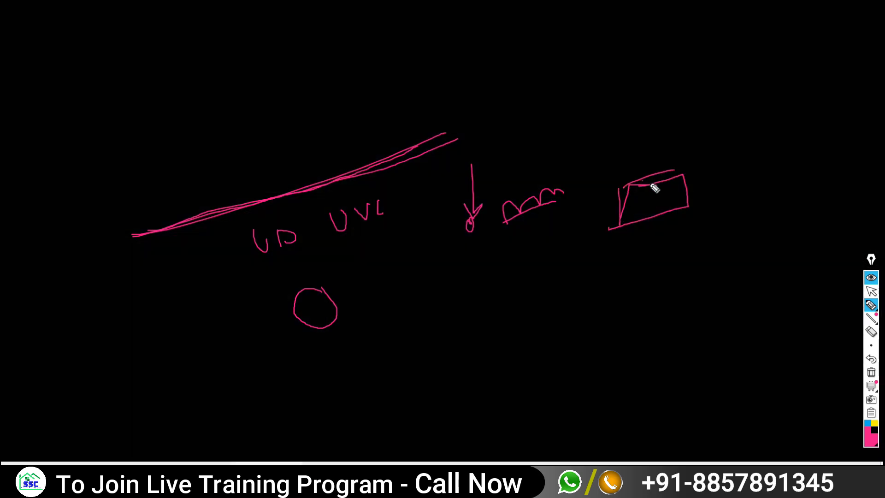
pyautogui.moveTo(469, 223)
pyautogui.mouseDown()
pyautogui.moveTo(686, 173)
pyautogui.moveTo(699, 193)
pyautogui.moveTo(675, 217)
pyautogui.moveTo(620, 195)
pyautogui.moveTo(618, 227)
pyautogui.mouseUp()
pyautogui.moveTo(451, 234)
pyautogui.mouseDown()
pyautogui.moveTo(569, 168)
pyautogui.moveTo(743, 209)
pyautogui.moveTo(494, 258)
pyautogui.moveTo(447, 237)
pyautogui.mouseUp()
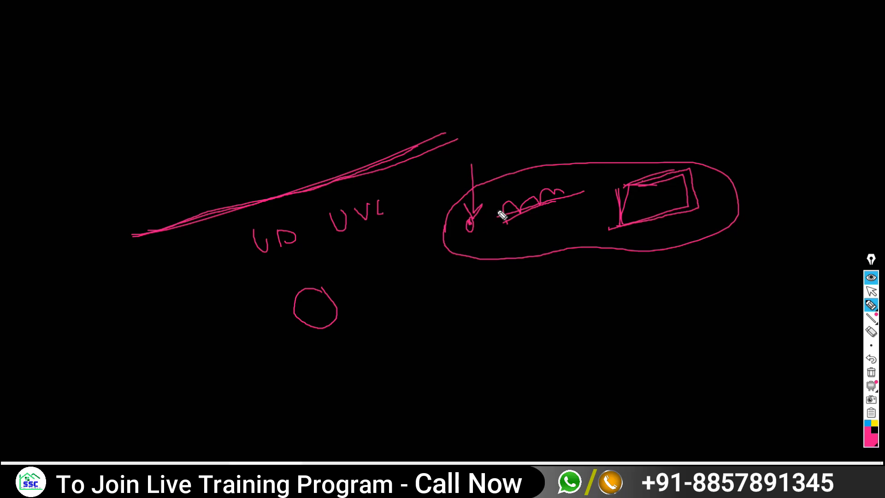
pyautogui.click(871, 372)
pyautogui.click(871, 290)
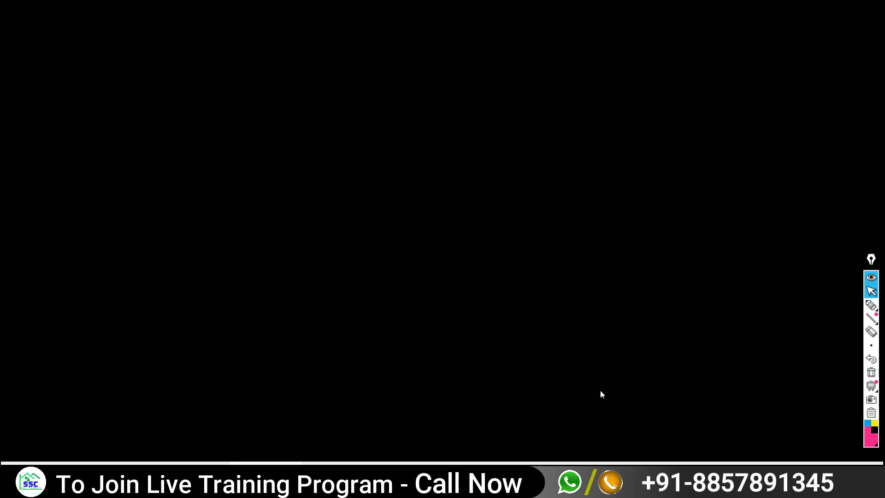
# - Minimize the PDF and mute a participant for everyone in Google Meet
pyautogui.hotkey('alt', 'Tab')
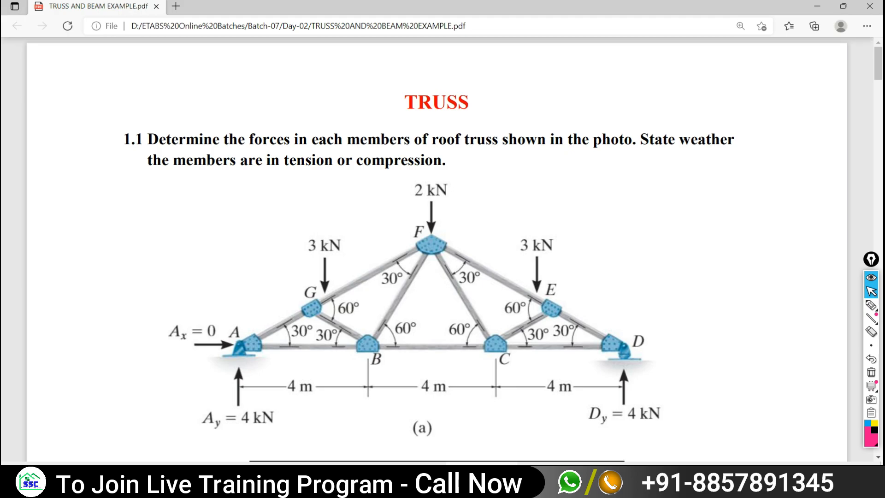
pyautogui.click(817, 6)
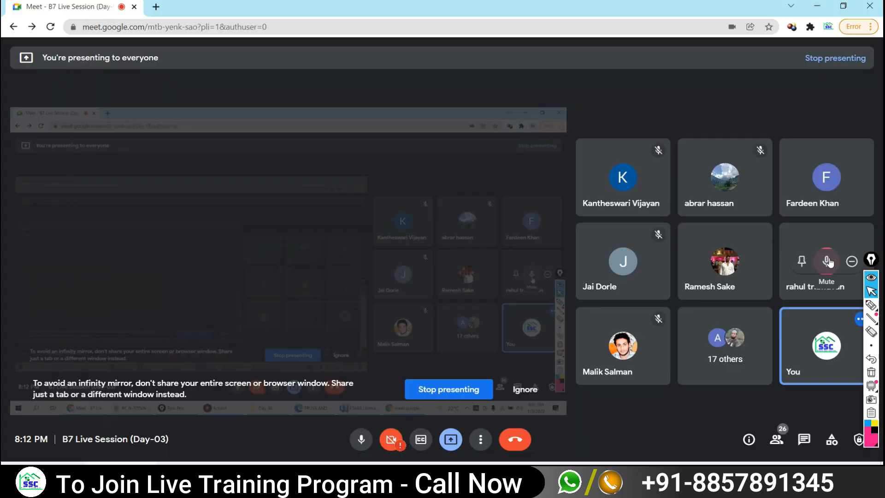
pyautogui.click(823, 264)
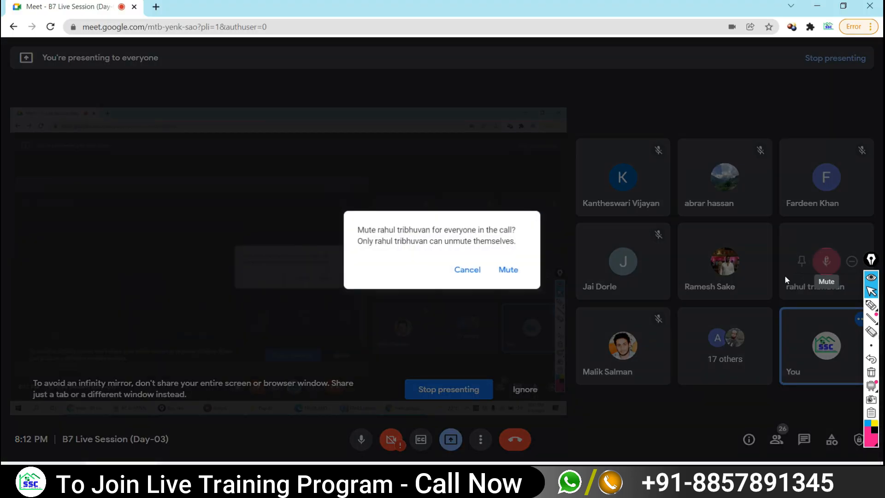
pyautogui.click(515, 271)
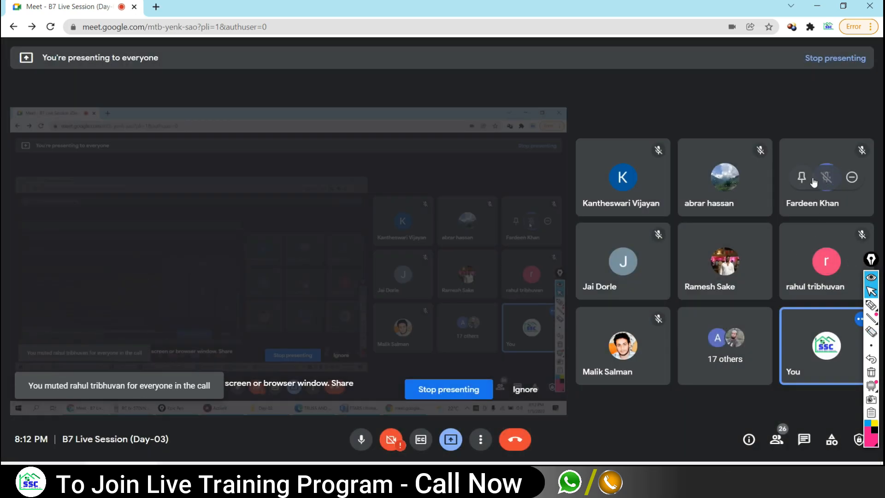
pyautogui.hotkey('alt', 'Tab')
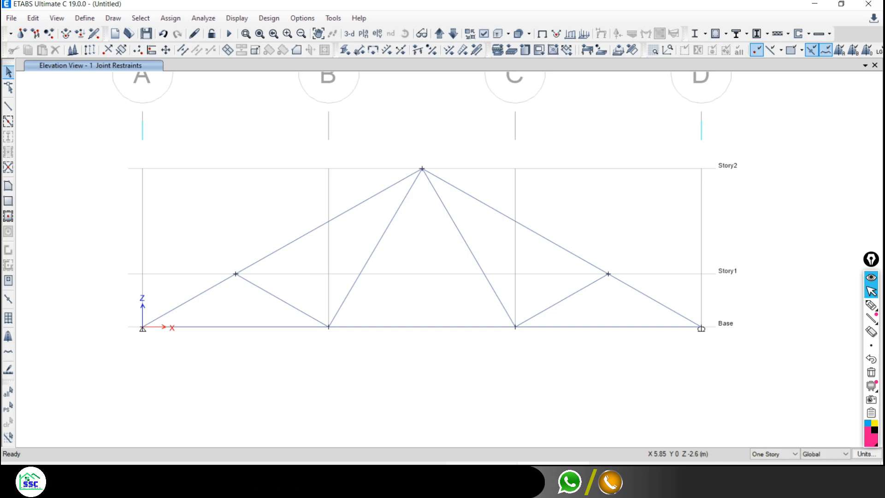
pyautogui.hotkey('alt', 'Tab')
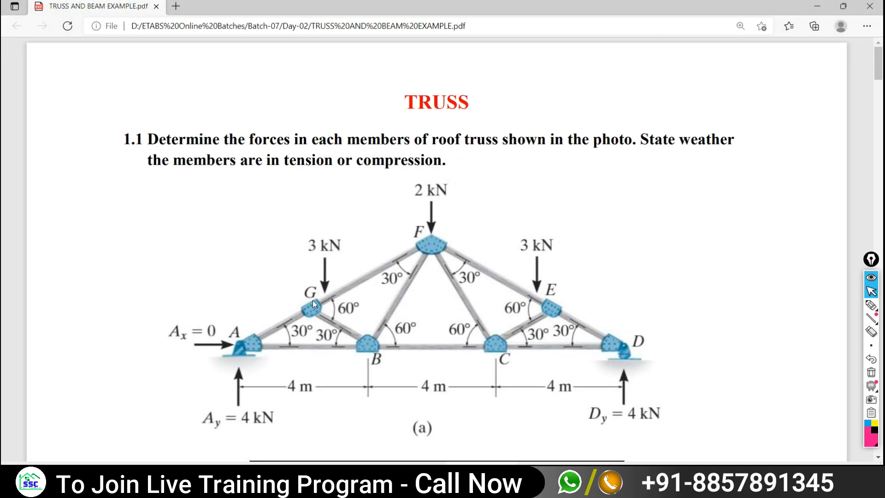
# - Cross out reactions Ax, Ay and Dy and circle the 3 kN, 2 kN, 3 kN loads
pyautogui.click(871, 305)
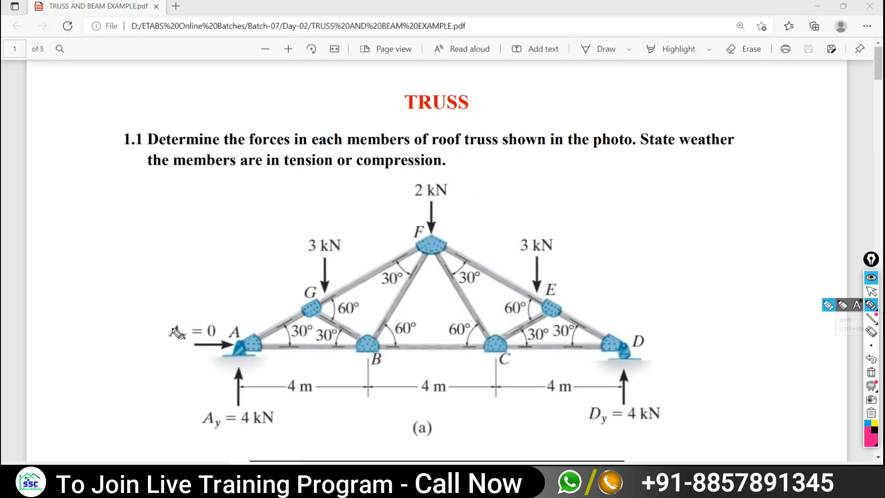
pyautogui.moveTo(220, 340)
pyautogui.mouseDown()
pyautogui.moveTo(210, 352)
pyautogui.moveTo(227, 373)
pyautogui.mouseUp()
pyautogui.moveTo(638, 389)
pyautogui.mouseDown()
pyautogui.moveTo(615, 419)
pyautogui.moveTo(651, 424)
pyautogui.mouseUp()
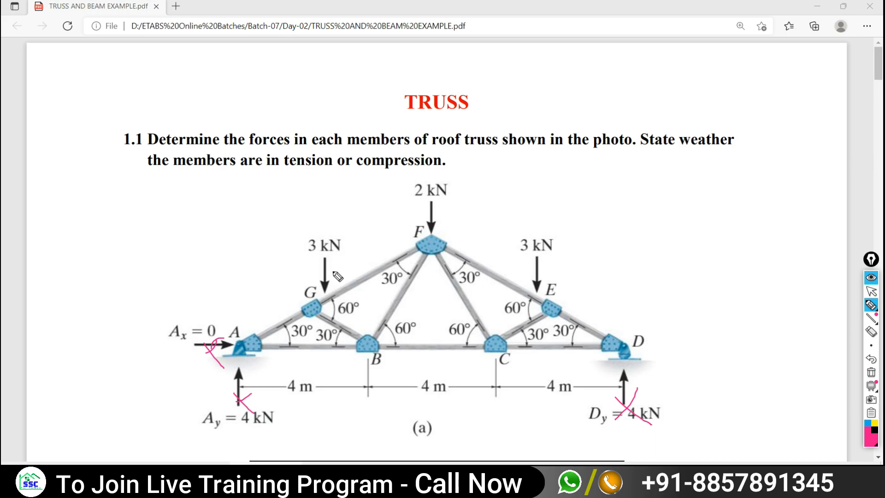
pyautogui.moveTo(354, 219); pyautogui.dragTo(329, 266)
pyautogui.moveTo(427, 205)
pyautogui.mouseDown()
pyautogui.moveTo(426, 256)
pyautogui.moveTo(434, 217)
pyautogui.mouseUp()
pyautogui.moveTo(538, 248); pyautogui.dragTo(559, 280)
# - Re-mark the 3 kN loads at joints G and E, then return to ETABS
pyautogui.moveTo(873, 306)
pyautogui.click(871, 278)
pyautogui.click(871, 278)
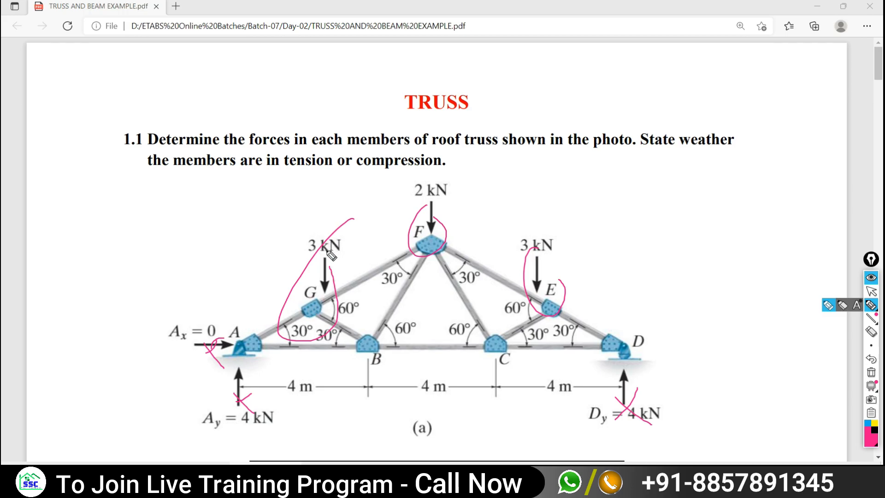
pyautogui.moveTo(312, 252); pyautogui.dragTo(330, 229)
pyautogui.moveTo(528, 233); pyautogui.dragTo(536, 290)
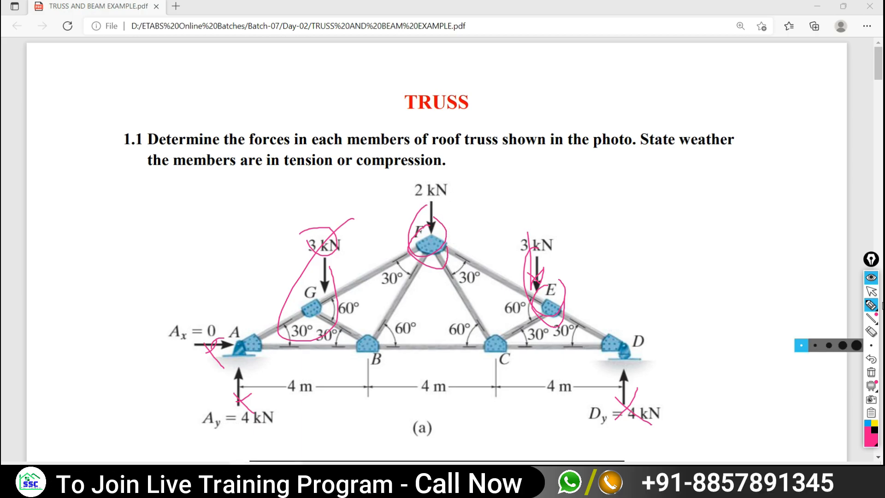
pyautogui.click(870, 291)
pyautogui.hotkey('alt', 'Tab')
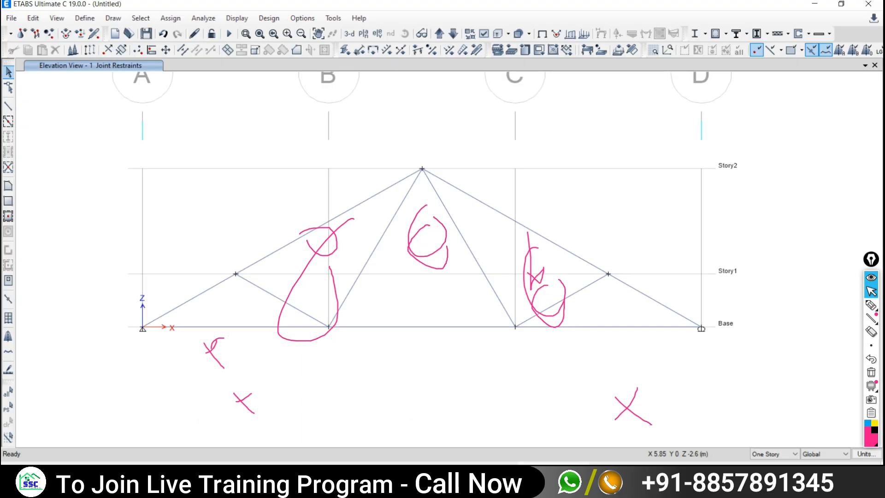
# - Clear the ink and window-select the left top-chord joint at Story1
pyautogui.click(871, 372)
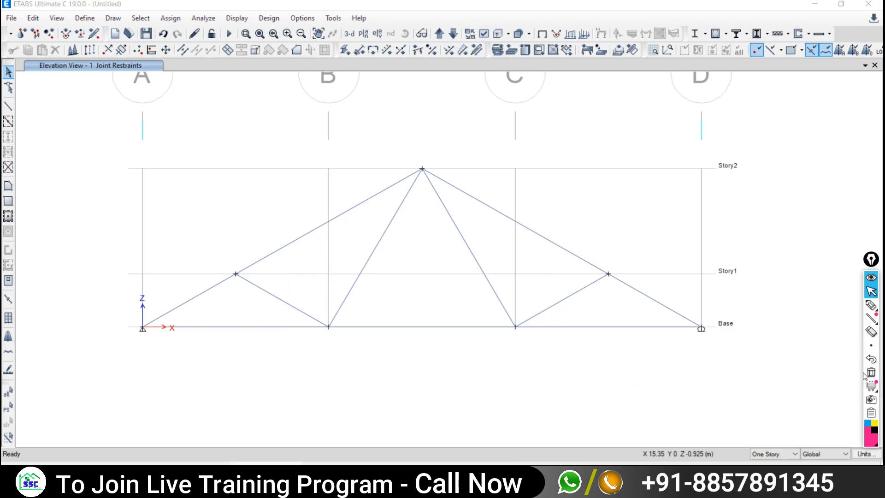
pyautogui.click(872, 293)
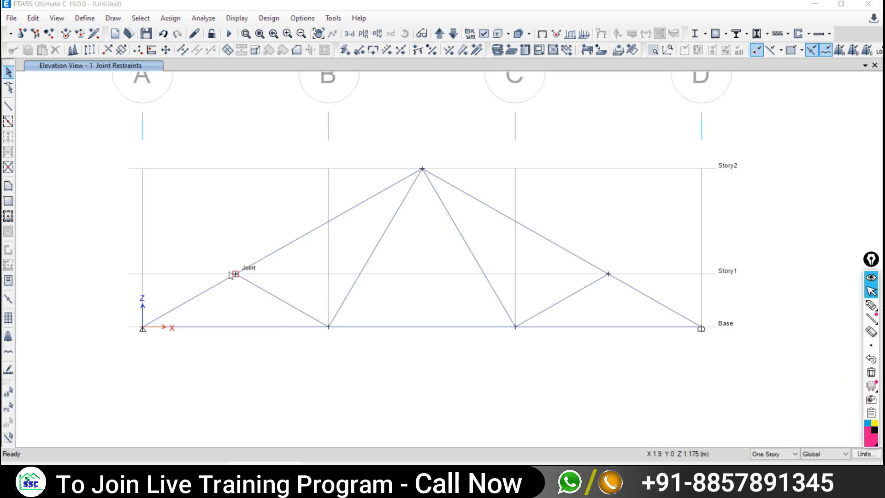
pyautogui.moveTo(211, 251); pyautogui.dragTo(268, 301)
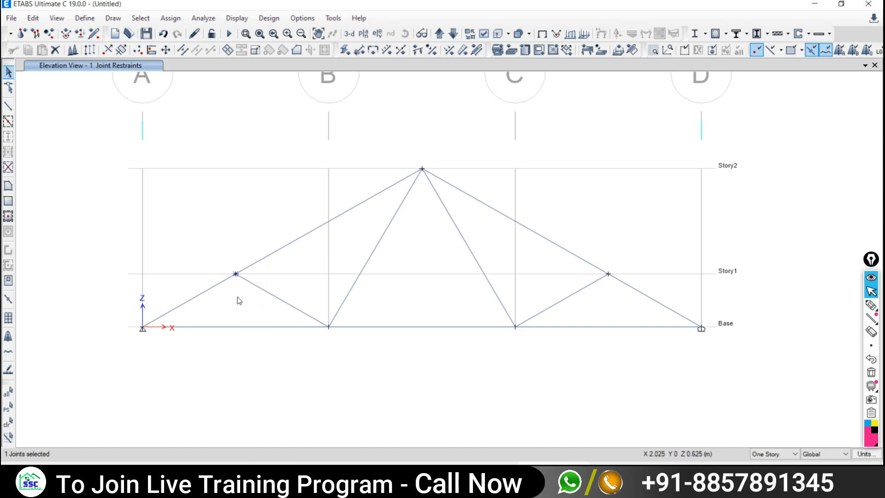
# - Open the Joint Load Assignment - Force dialog via Assign > Joint Loads > Force
pyautogui.click(170, 18)
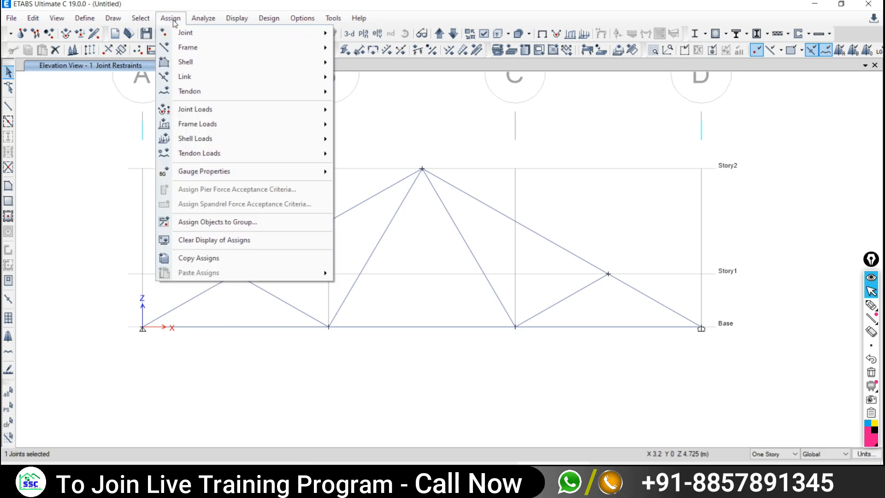
pyautogui.moveTo(175, 115)
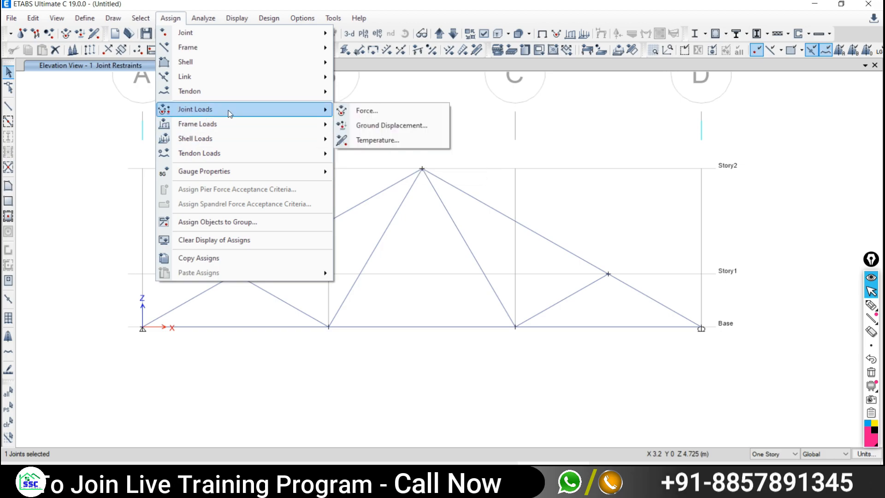
pyautogui.moveTo(179, 132)
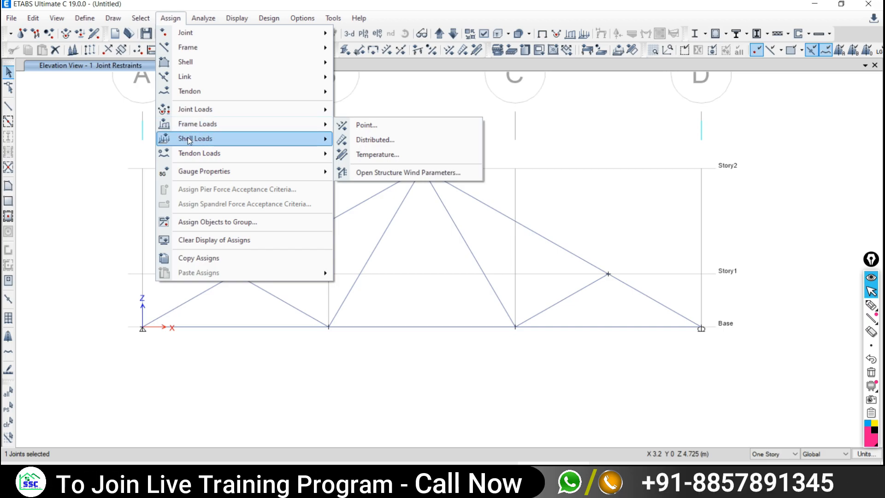
pyautogui.moveTo(206, 141)
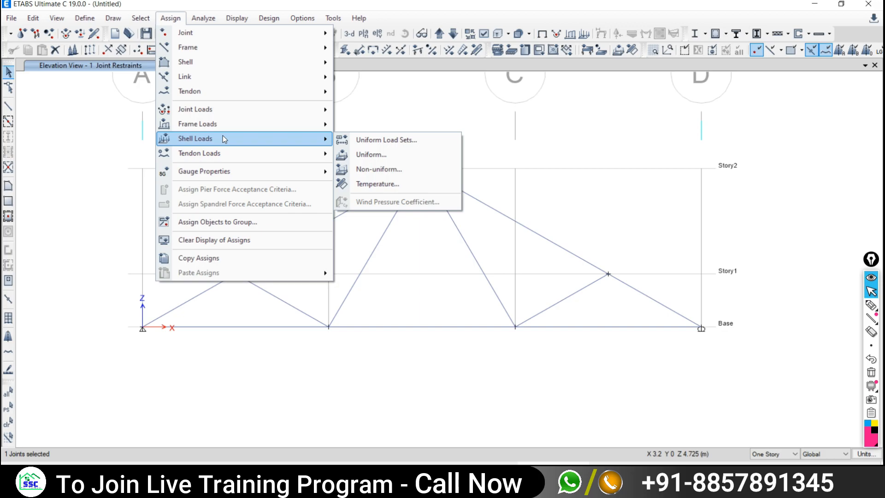
pyautogui.moveTo(213, 111)
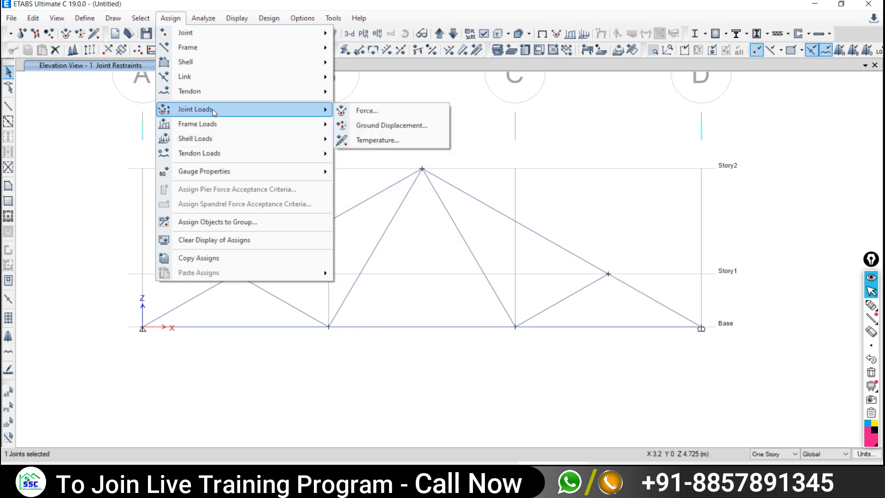
pyautogui.click(364, 111)
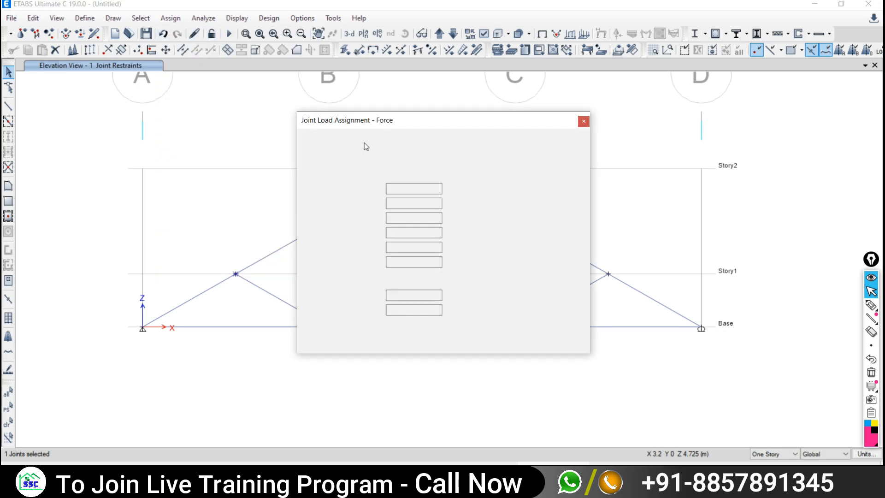
# - Set the joint force load pattern to Live instead of Dead, leaving all forces at 0
pyautogui.moveTo(443, 128); pyautogui.dragTo(629, 112)
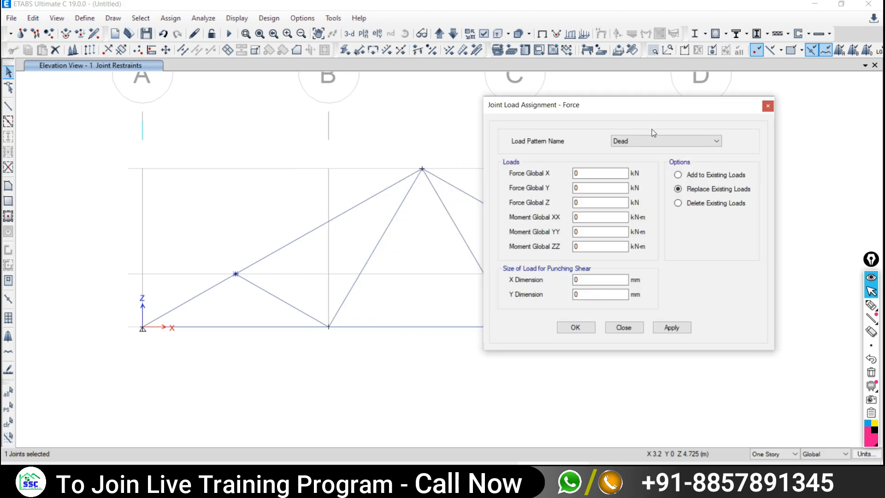
pyautogui.click(627, 144)
pyautogui.click(619, 158)
pyautogui.click(640, 143)
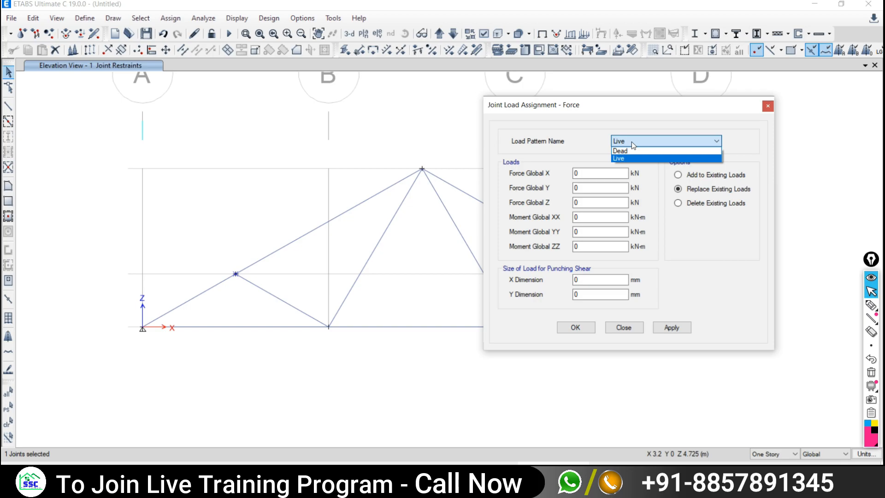
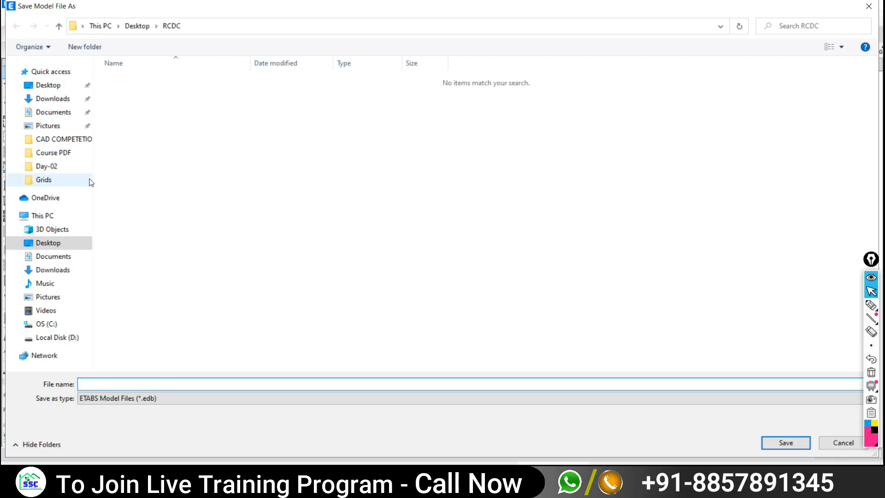
# - Save the model as T1 in the Desktop's Delete > Temp folder, which runs the analysis
pyautogui.click(48, 86)
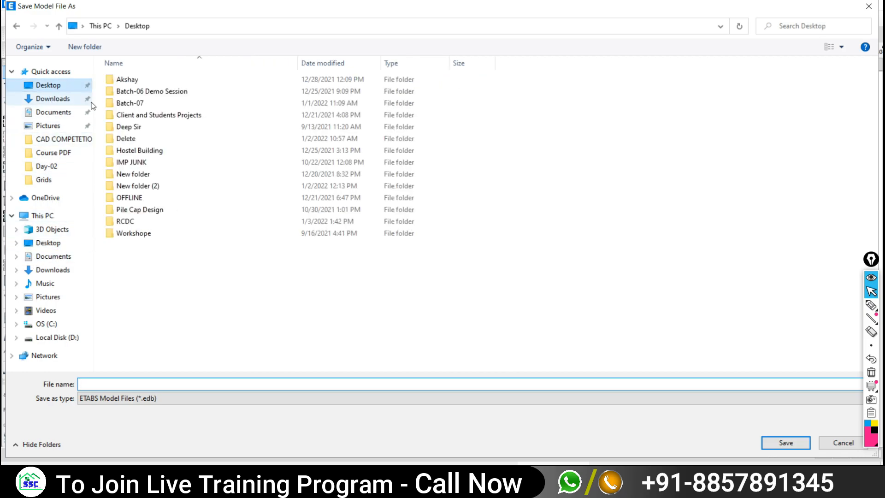
pyautogui.doubleClick(134, 138)
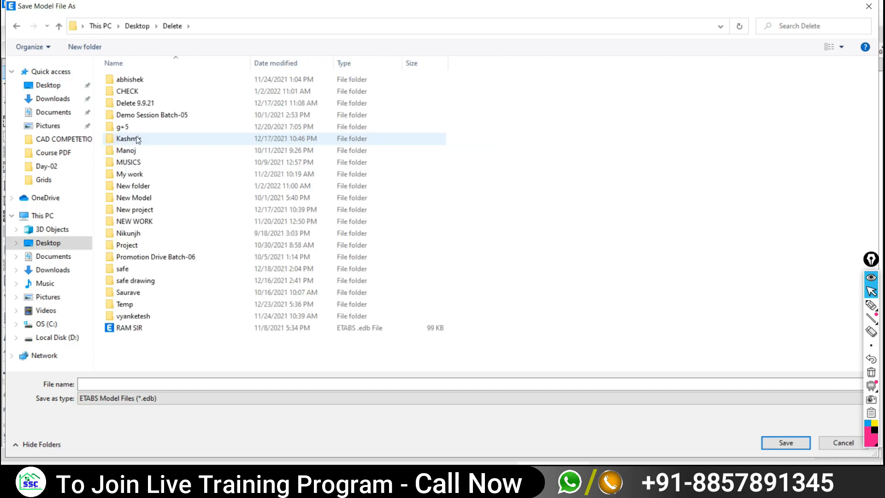
pyautogui.doubleClick(126, 304)
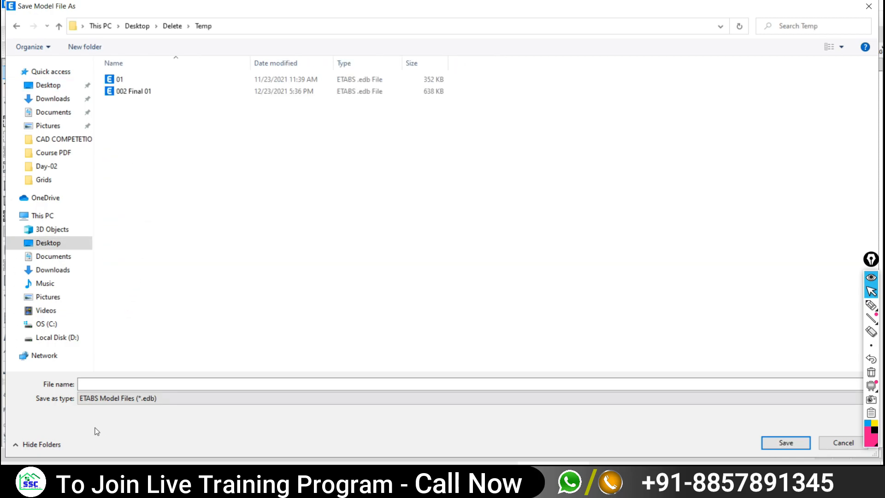
pyautogui.click(88, 383)
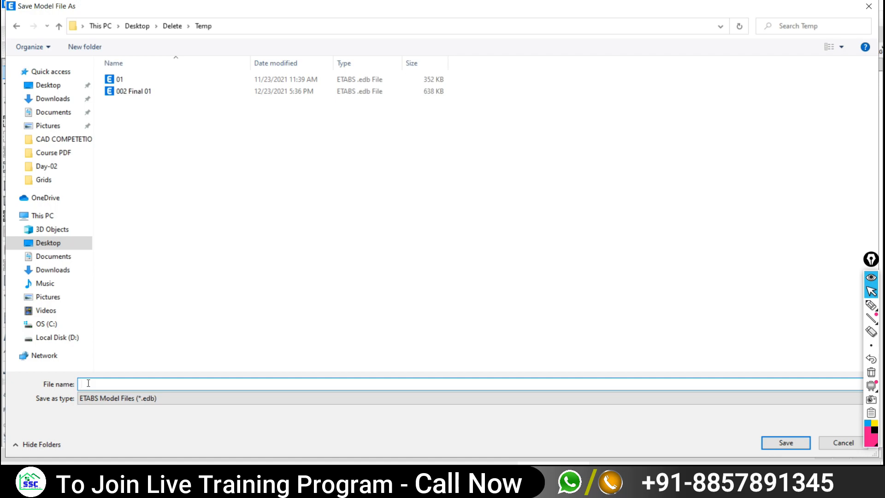
pyautogui.write('T1')
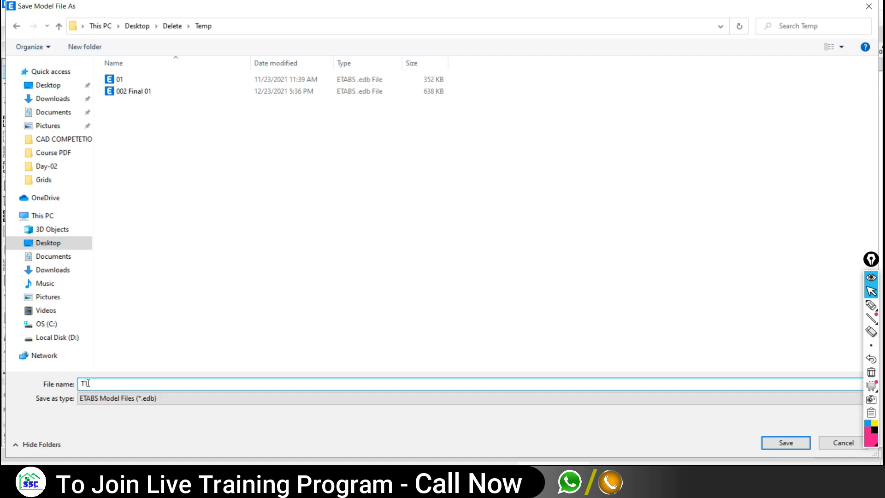
pyautogui.click(779, 447)
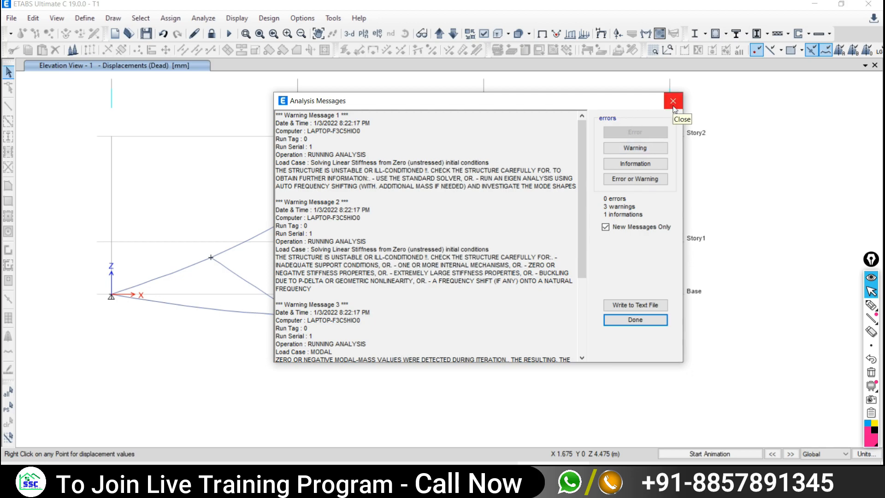
# - Close the analysis messages, clear the selection, and briefly animate the Dead-load deflected truss
pyautogui.click(673, 101)
pyautogui.click(203, 18)
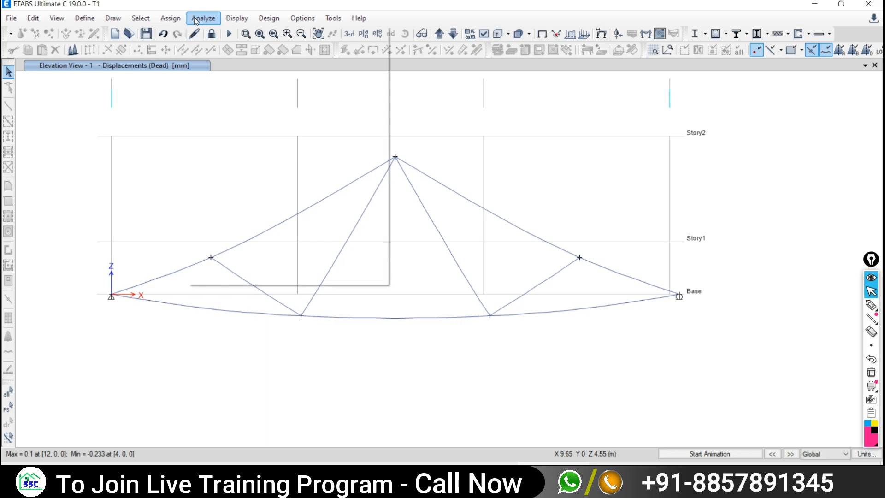
pyautogui.click(264, 365)
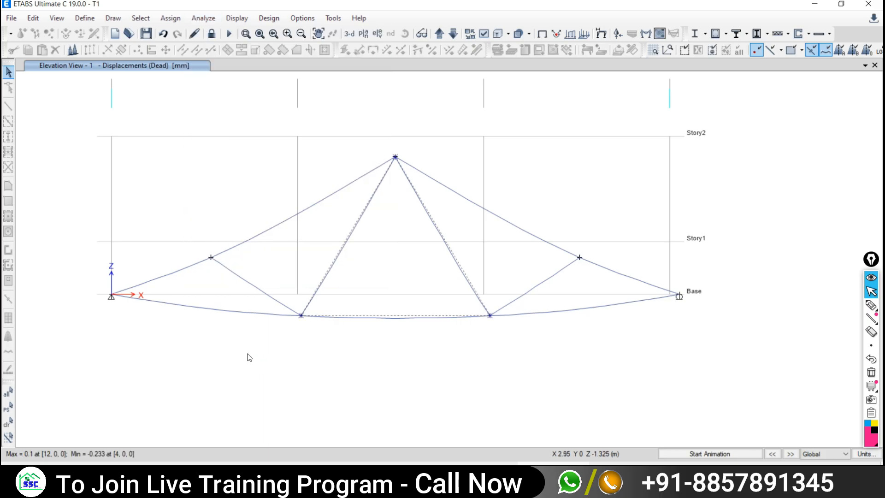
pyautogui.click(9, 423)
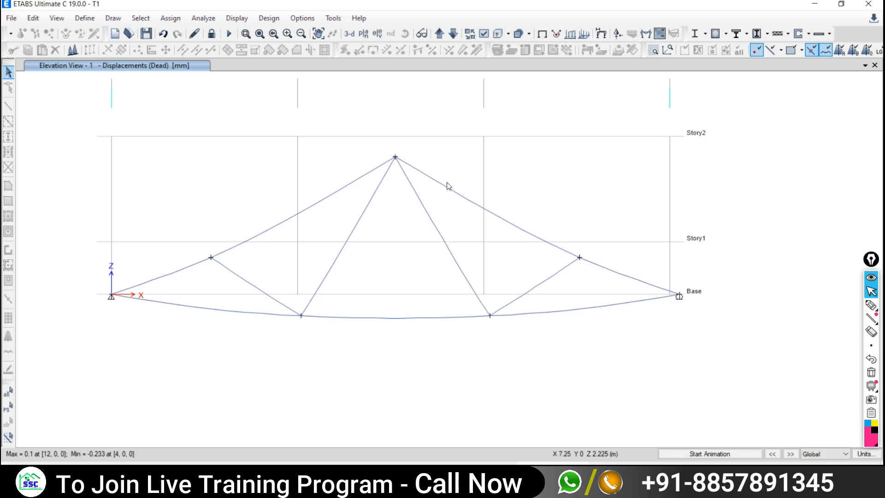
pyautogui.click(686, 454)
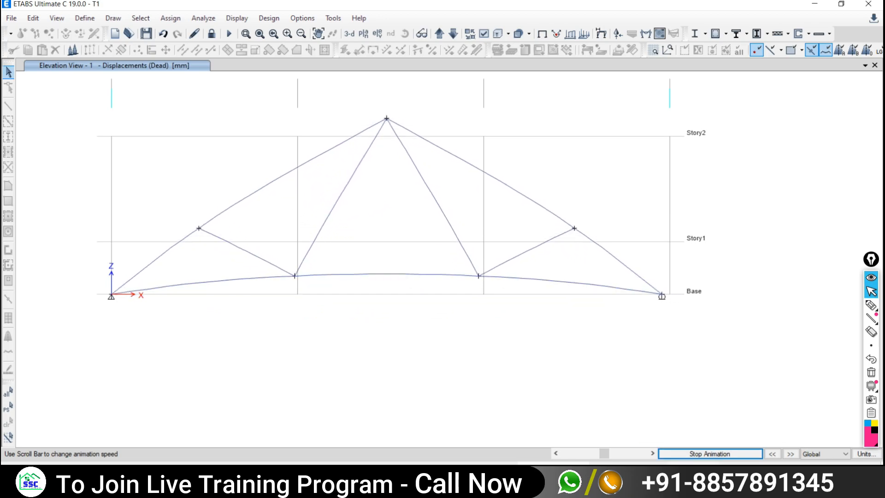
pyautogui.click(672, 456)
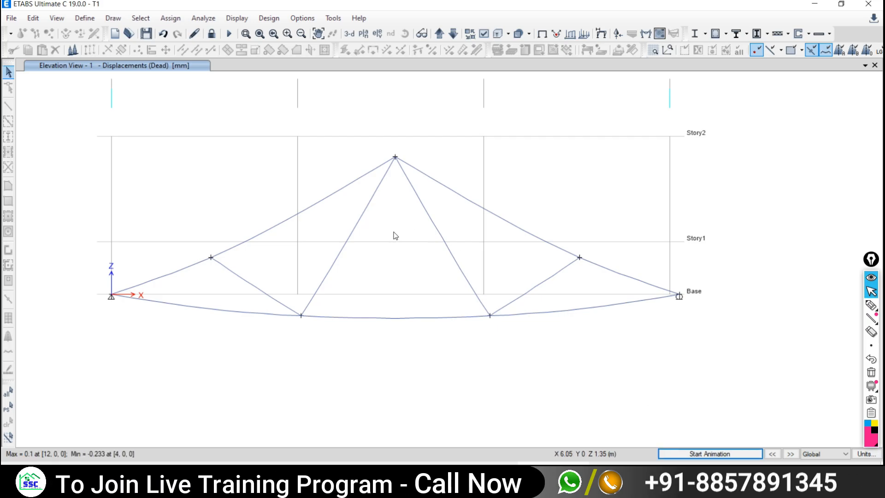
# - Draw a red vertical ink stroke just above the truss apex
pyautogui.click(870, 305)
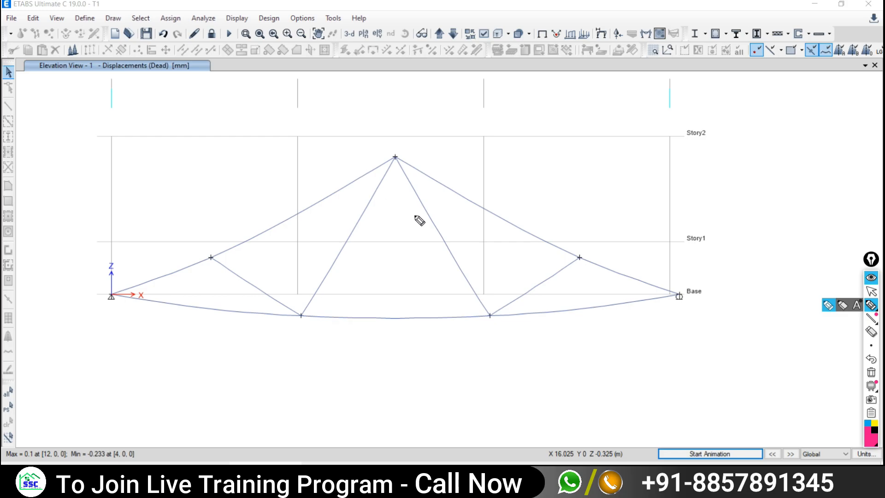
pyautogui.moveTo(397, 157); pyautogui.dragTo(397, 133)
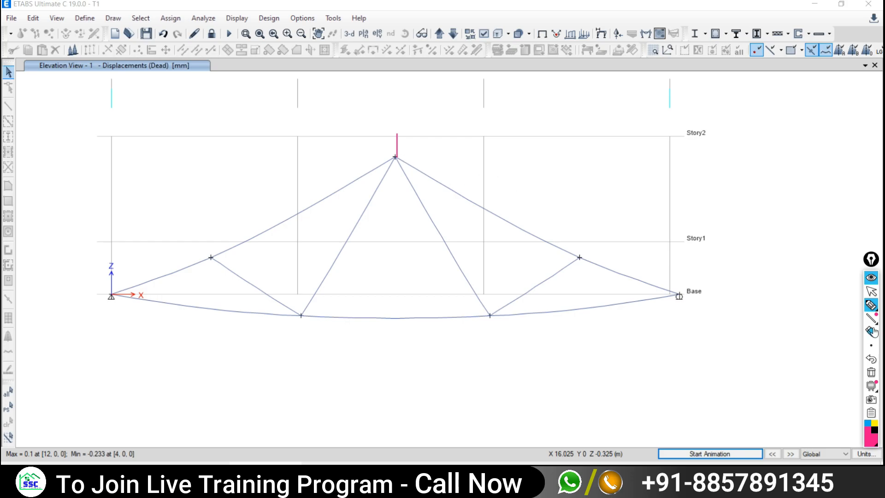
pyautogui.click(871, 291)
# - Check the video call and the PDF truss problem, then return to ETABS
pyautogui.moveTo(579, 258)
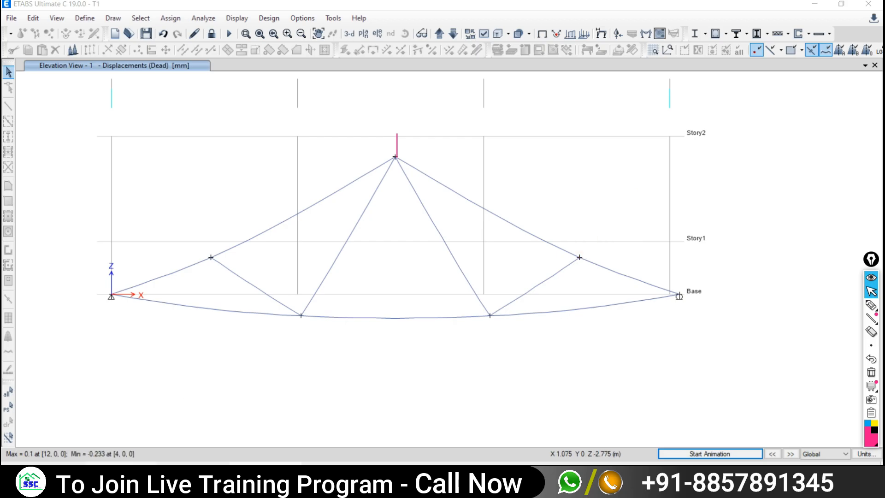
pyautogui.click(122, 473)
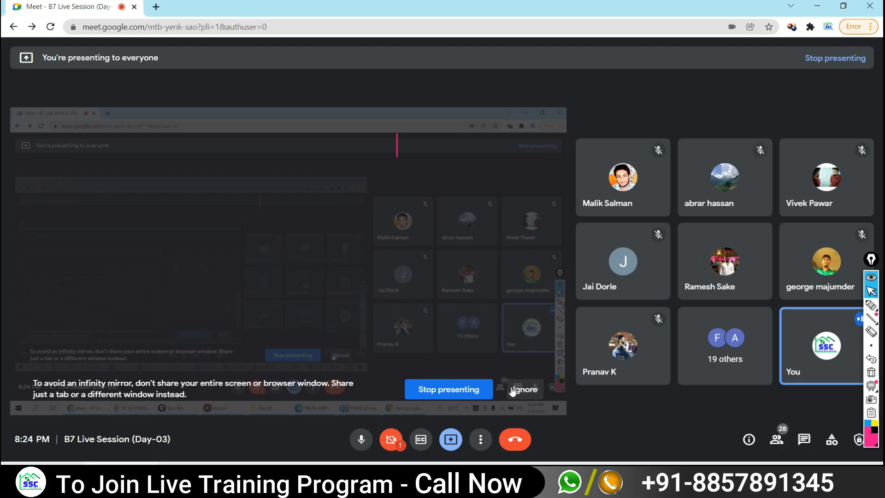
pyautogui.click(512, 390)
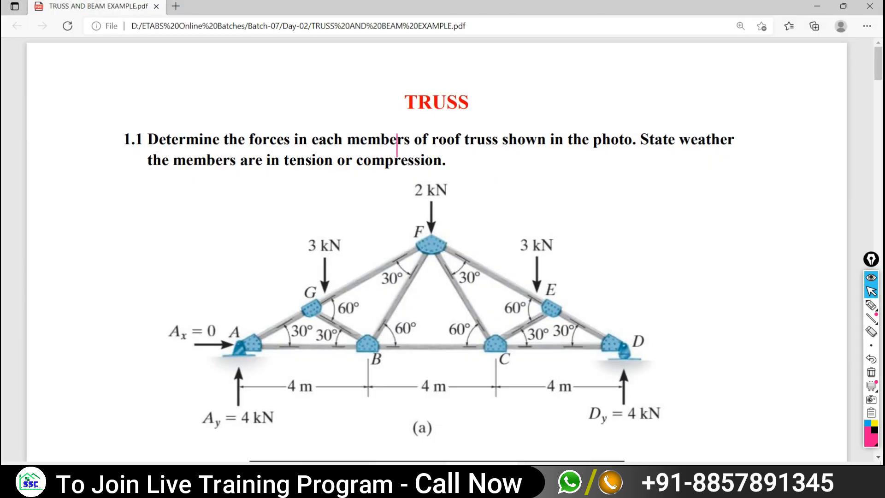
pyautogui.hotkey('alt', 'Tab')
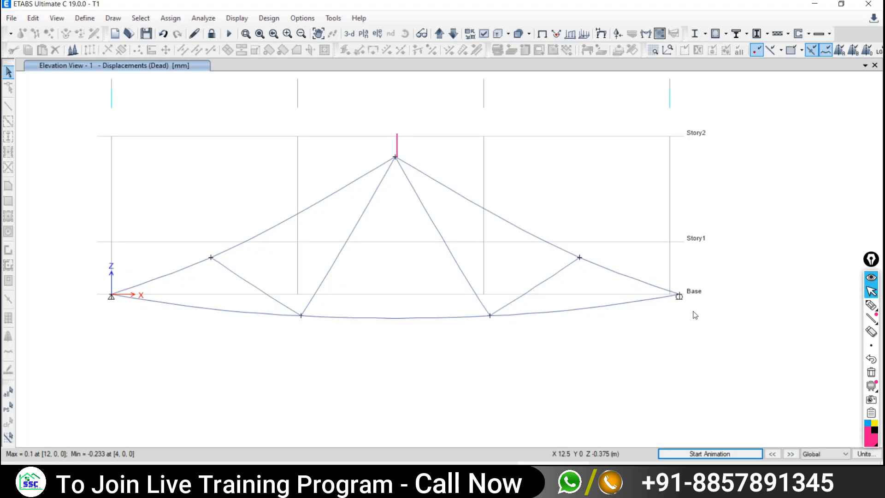
# - Ink the translational arrows Ux, Uy and Uz at the right sloping-chord joint
pyautogui.click(870, 306)
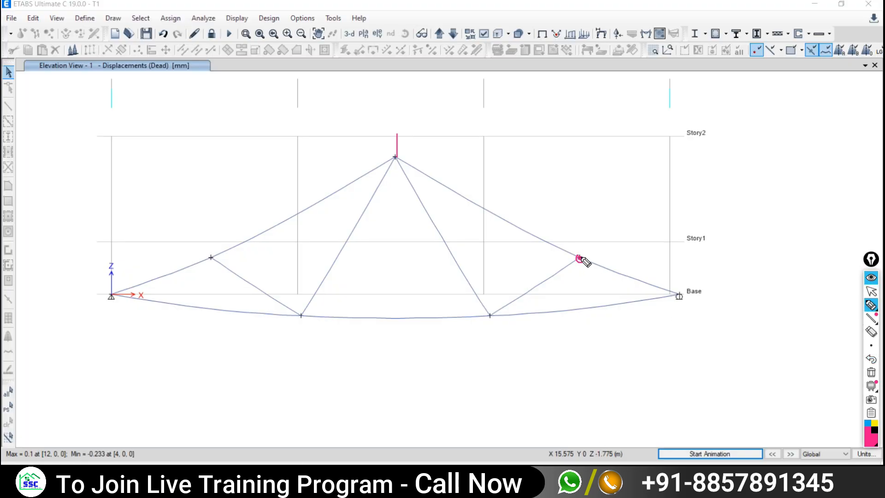
pyautogui.moveTo(578, 257)
pyautogui.mouseDown()
pyautogui.moveTo(621, 271)
pyautogui.moveTo(581, 238)
pyautogui.mouseUp()
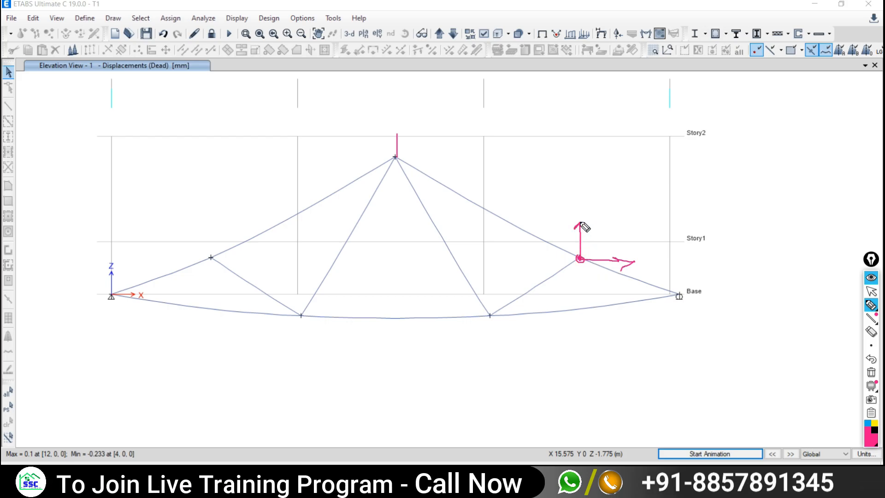
pyautogui.moveTo(579, 260)
pyautogui.mouseDown()
pyautogui.moveTo(540, 278)
pyautogui.moveTo(561, 281)
pyautogui.mouseUp()
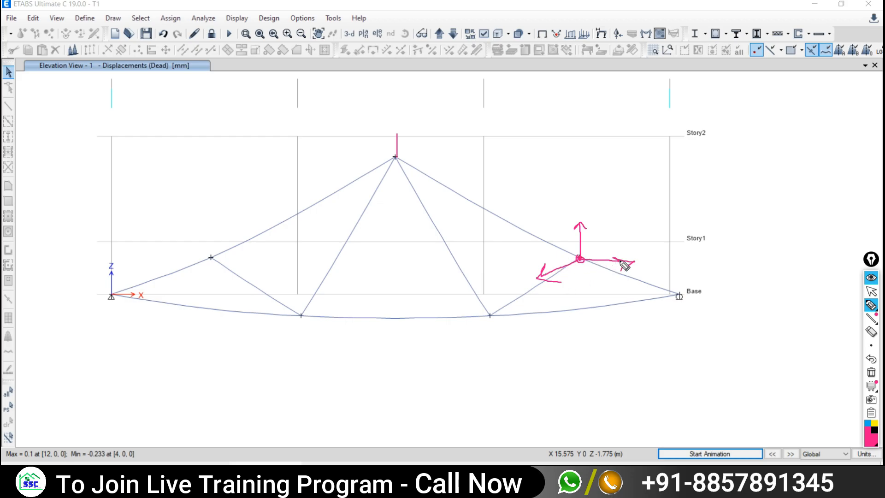
pyautogui.moveTo(644, 251)
pyautogui.mouseDown()
pyautogui.moveTo(644, 263)
pyautogui.moveTo(656, 243)
pyautogui.moveTo(656, 266)
pyautogui.moveTo(643, 270)
pyautogui.moveTo(644, 244)
pyautogui.moveTo(675, 270)
pyautogui.mouseUp()
pyautogui.moveTo(673, 263); pyautogui.dragTo(663, 271)
pyautogui.moveTo(505, 267)
pyautogui.mouseDown()
pyautogui.moveTo(510, 284)
pyautogui.moveTo(517, 268)
pyautogui.moveTo(526, 292)
pyautogui.moveTo(510, 292)
pyautogui.mouseUp()
pyautogui.moveTo(589, 199)
pyautogui.mouseDown()
pyautogui.moveTo(590, 212)
pyautogui.moveTo(599, 199)
pyautogui.moveTo(648, 221)
pyautogui.mouseUp()
pyautogui.click(607, 213)
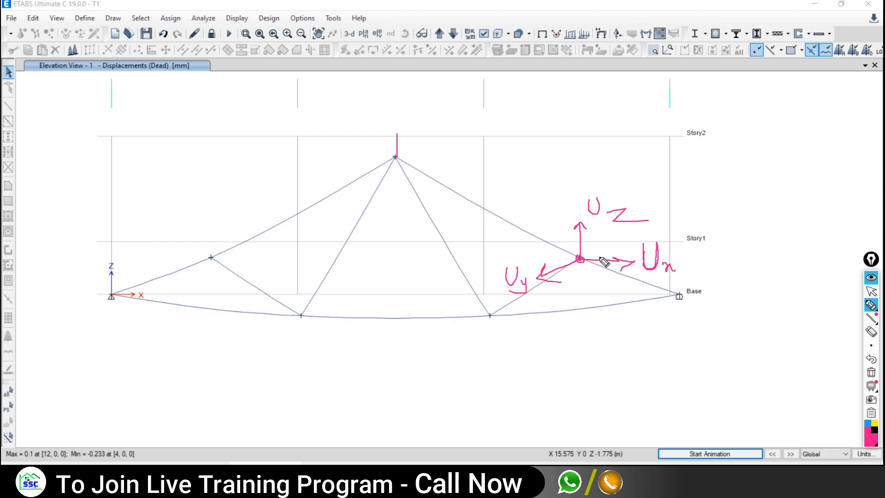
# - Add rotation arcs Rx, Ry, Rz and write 6 for the total degrees of freedom
pyautogui.moveTo(608, 247)
pyautogui.mouseDown()
pyautogui.moveTo(596, 259)
pyautogui.moveTo(612, 291)
pyautogui.mouseUp()
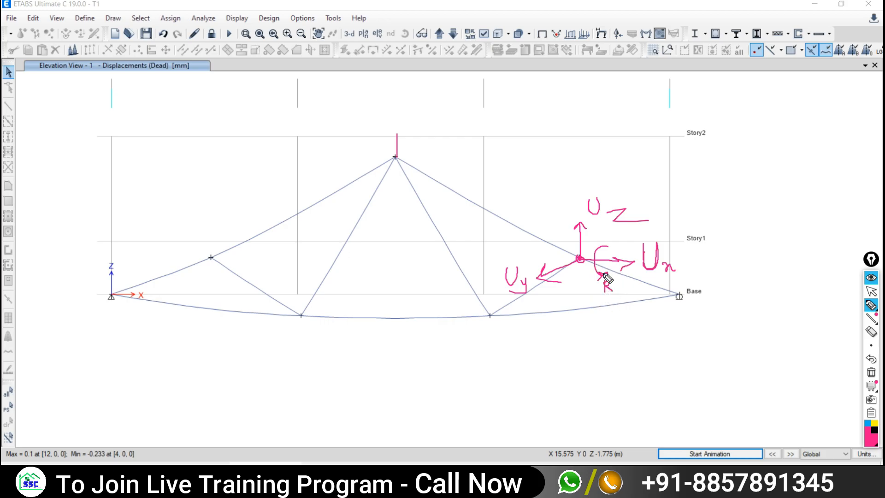
pyautogui.moveTo(616, 289)
pyautogui.mouseDown()
pyautogui.moveTo(610, 296)
pyautogui.moveTo(622, 297)
pyautogui.mouseUp()
pyautogui.moveTo(559, 256)
pyautogui.mouseDown()
pyautogui.moveTo(551, 271)
pyautogui.moveTo(571, 288)
pyautogui.moveTo(552, 300)
pyautogui.moveTo(555, 309)
pyautogui.mouseUp()
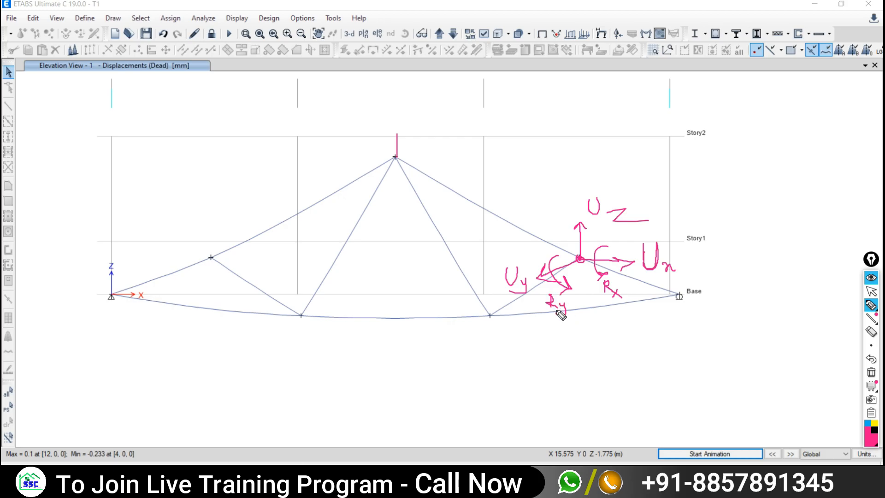
pyautogui.moveTo(572, 225); pyautogui.dragTo(576, 248)
pyautogui.moveTo(531, 201); pyautogui.dragTo(550, 227)
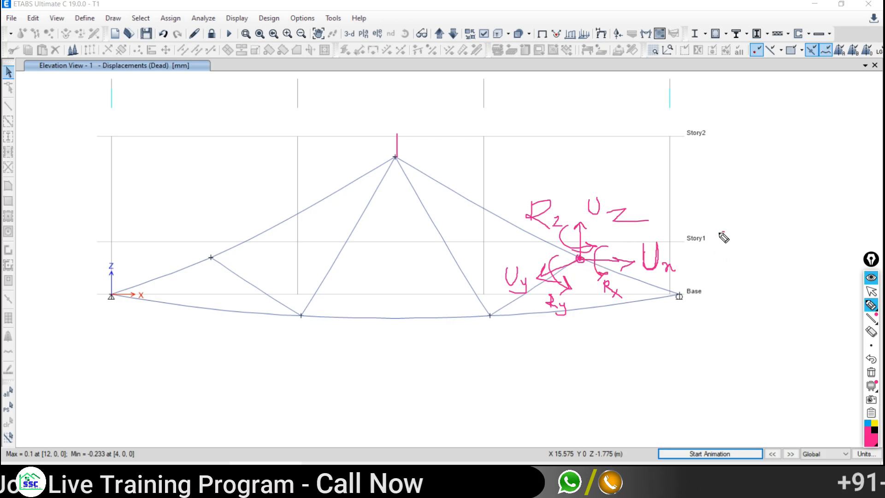
pyautogui.moveTo(722, 235); pyautogui.dragTo(716, 255)
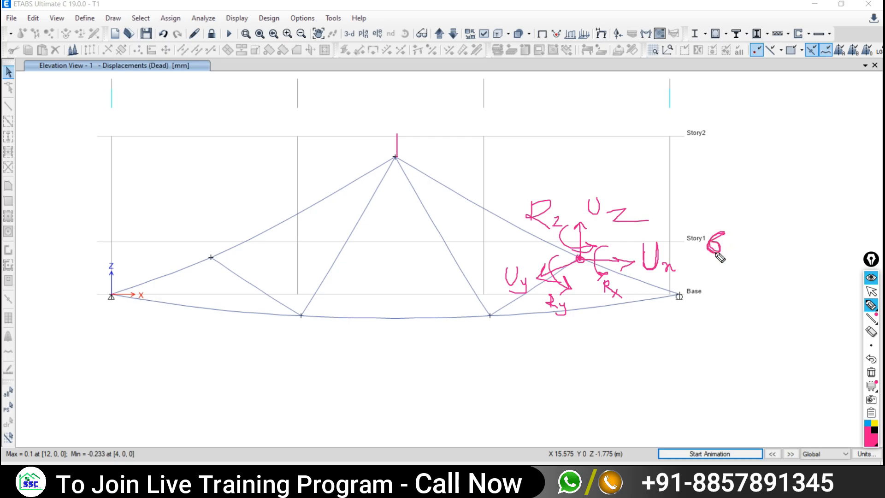
# - Erase all ink and display joint 7's Dead-load displacements
pyautogui.click(871, 291)
pyautogui.click(871, 372)
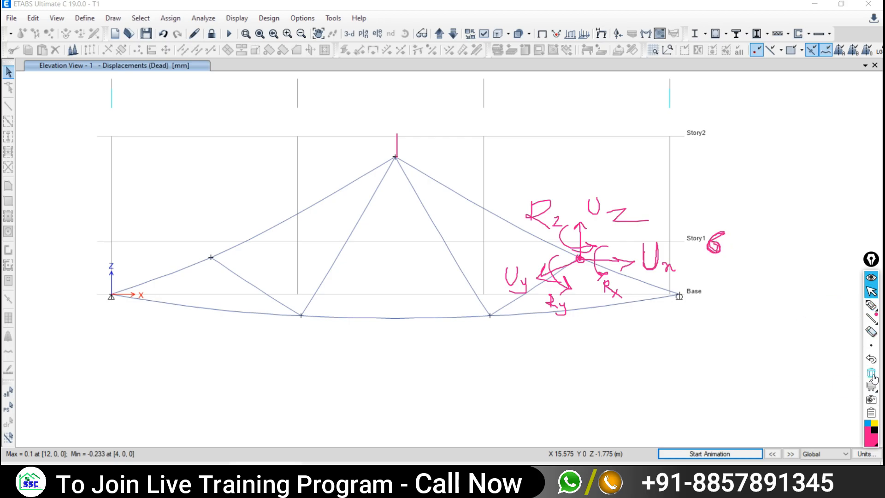
pyautogui.moveTo(579, 259)
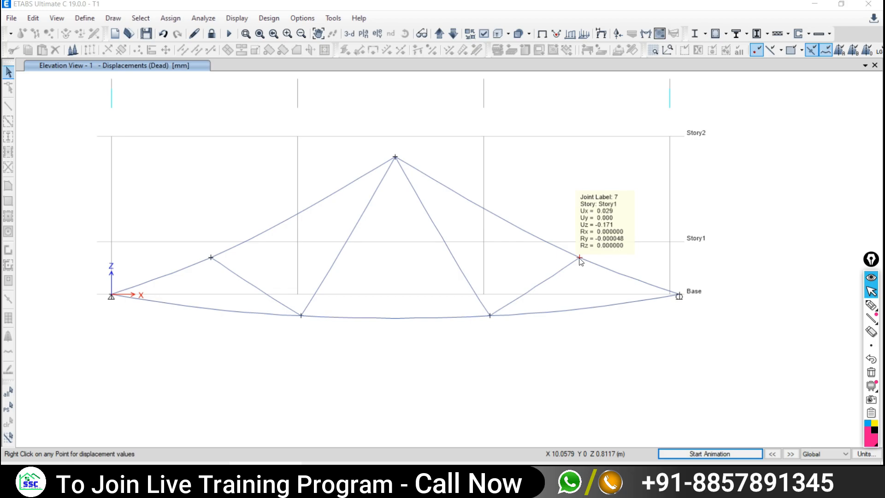
pyautogui.rightClick(581, 261)
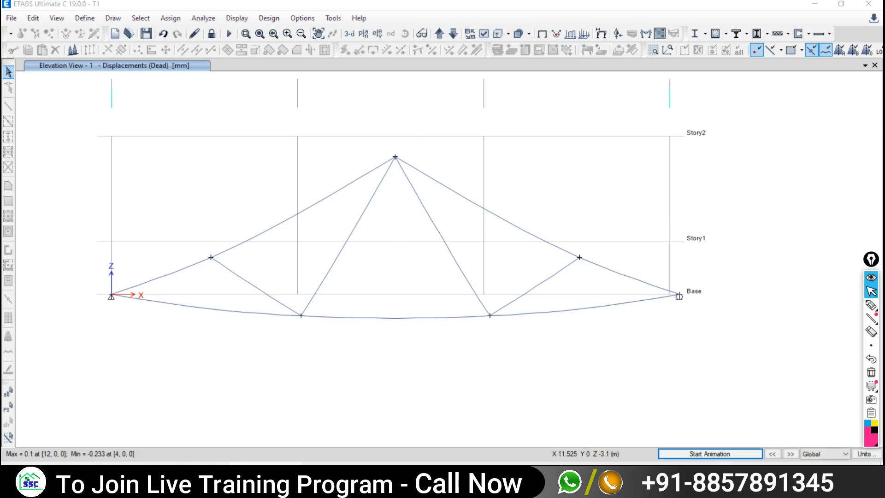
# - Animate the deflection again and ink-circle the left pin and right roller supports
pyautogui.click(687, 455)
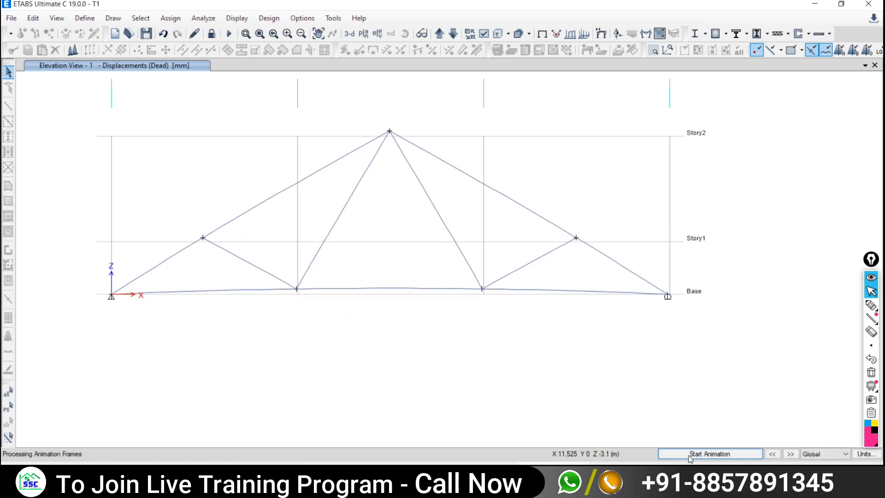
pyautogui.click(871, 305)
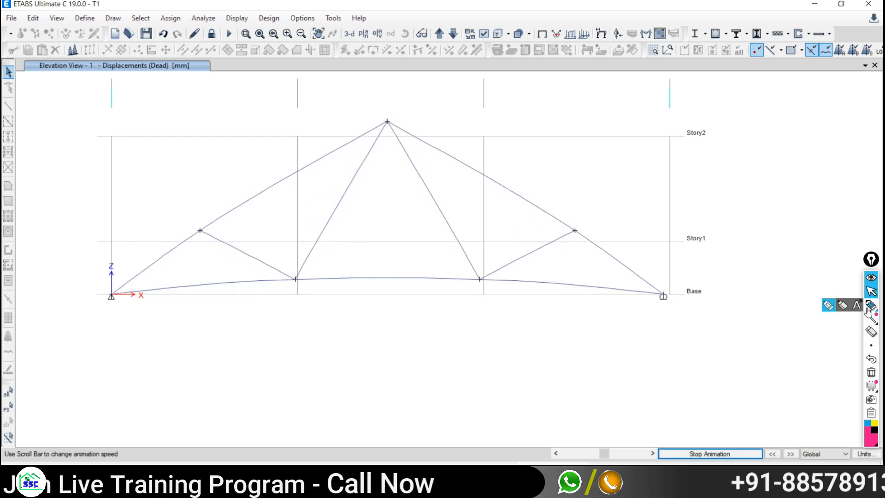
pyautogui.moveTo(106, 279)
pyautogui.mouseDown()
pyautogui.moveTo(123, 305)
pyautogui.moveTo(111, 278)
pyautogui.mouseUp()
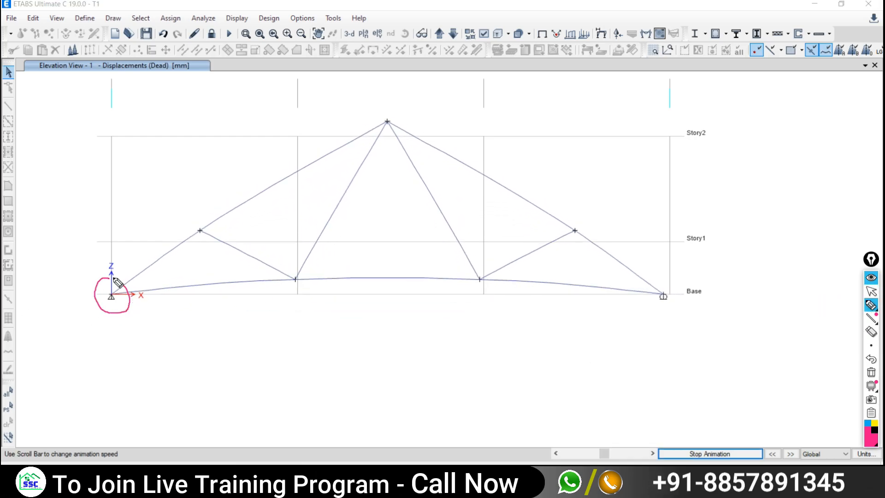
pyautogui.moveTo(80, 329)
pyautogui.mouseDown()
pyautogui.moveTo(130, 330)
pyautogui.moveTo(116, 335)
pyautogui.moveTo(88, 310)
pyautogui.moveTo(78, 318)
pyautogui.mouseUp()
pyautogui.click(84, 309)
pyautogui.click(92, 310)
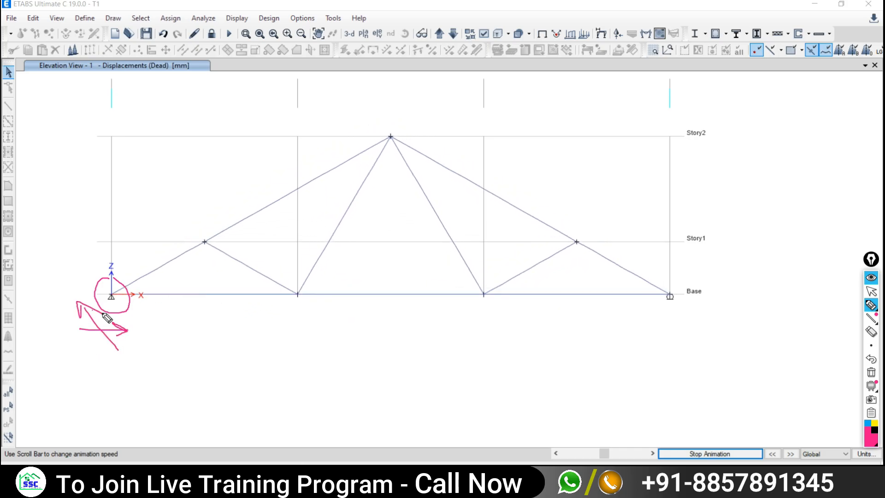
pyautogui.moveTo(666, 286); pyautogui.dragTo(687, 312)
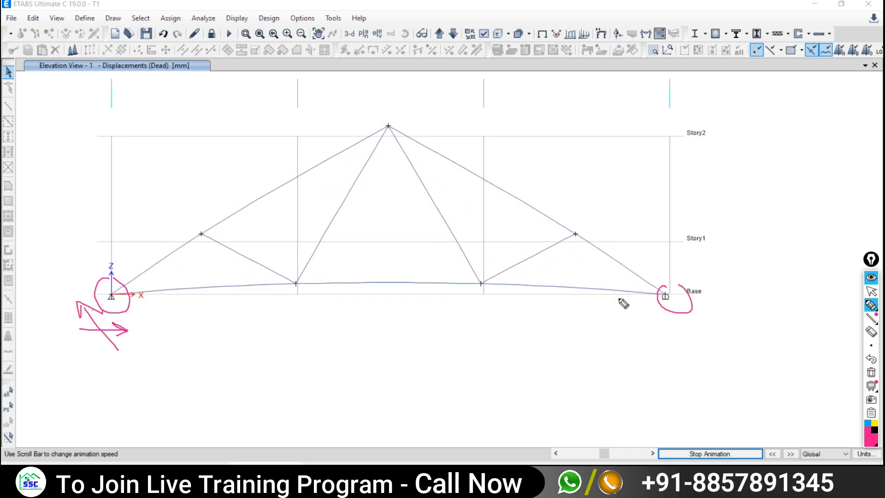
pyautogui.moveTo(618, 300); pyautogui.dragTo(710, 304)
pyautogui.click(871, 291)
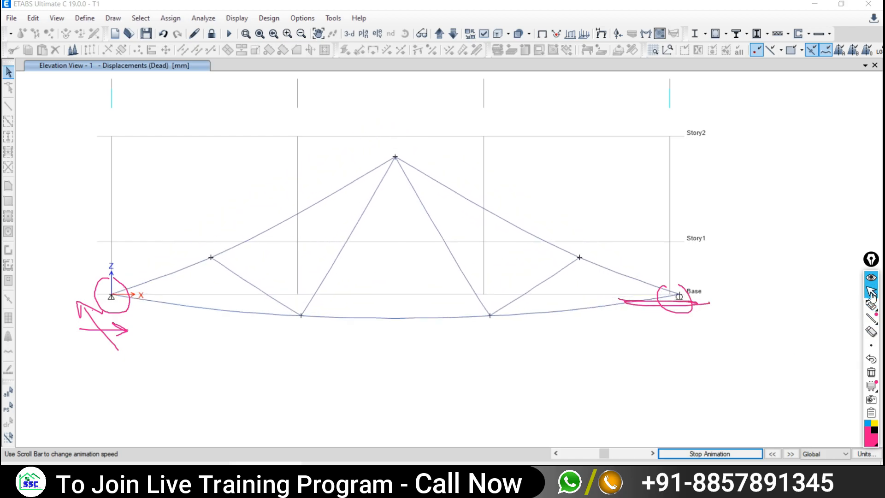
# - Stop the animation and show the deformed truss in a 3-D view
pyautogui.click(712, 454)
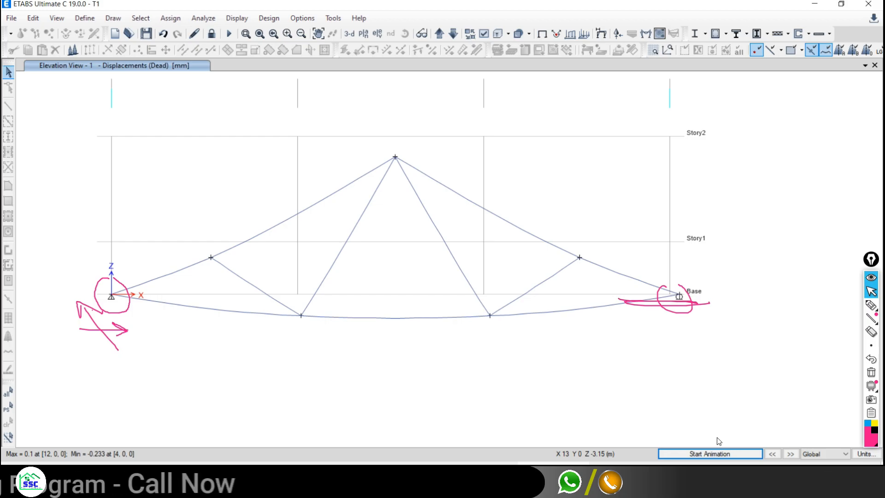
pyautogui.moveTo(871, 303)
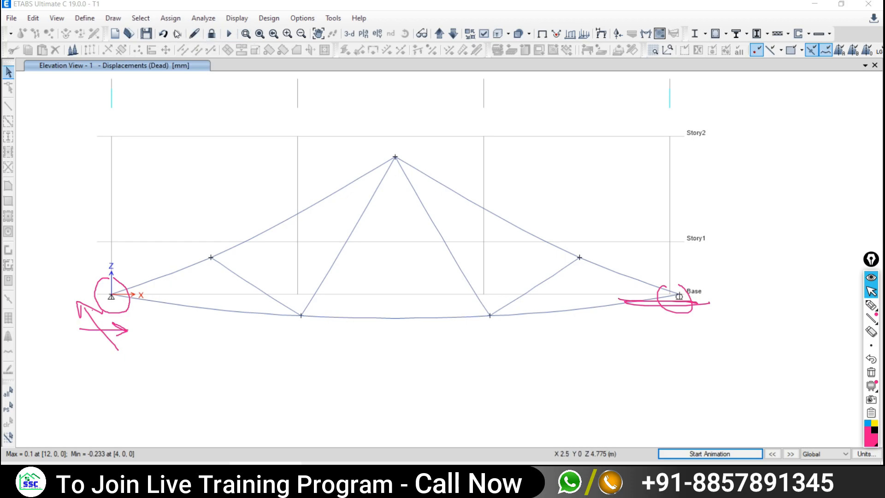
pyautogui.click(349, 34)
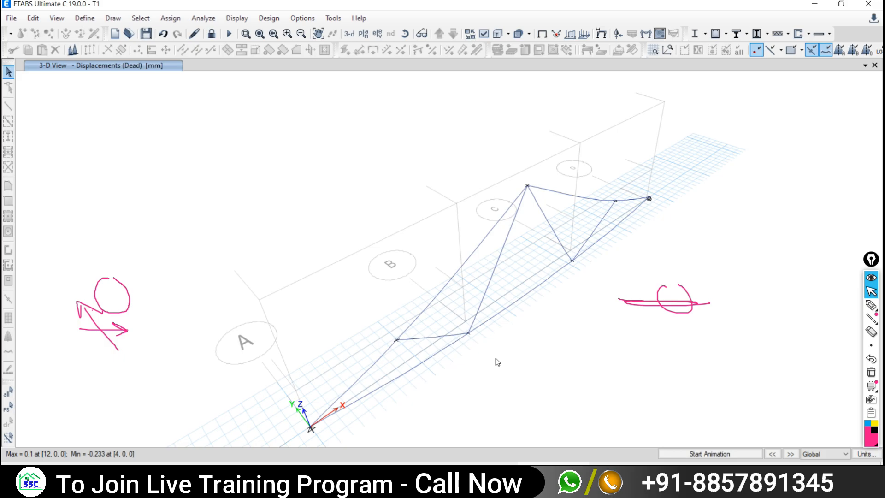
# - Read the displacement values at a truss joint in the 3-D view
pyautogui.click(363, 34)
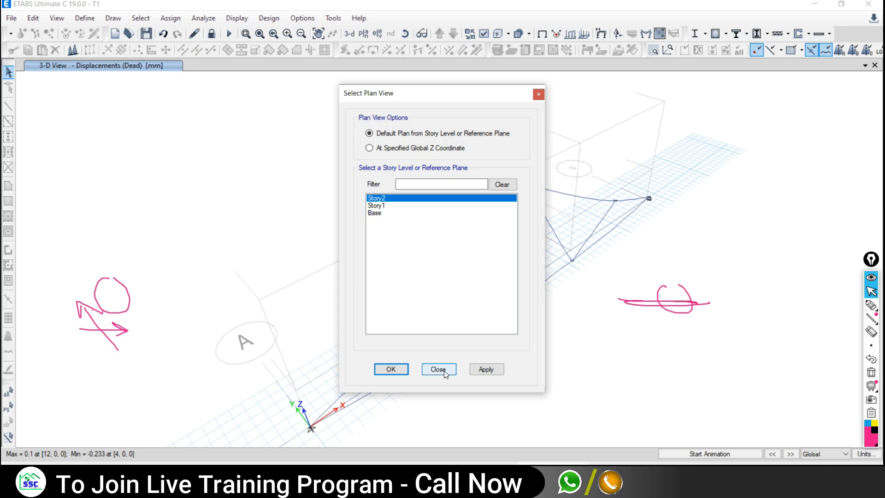
pyautogui.click(438, 369)
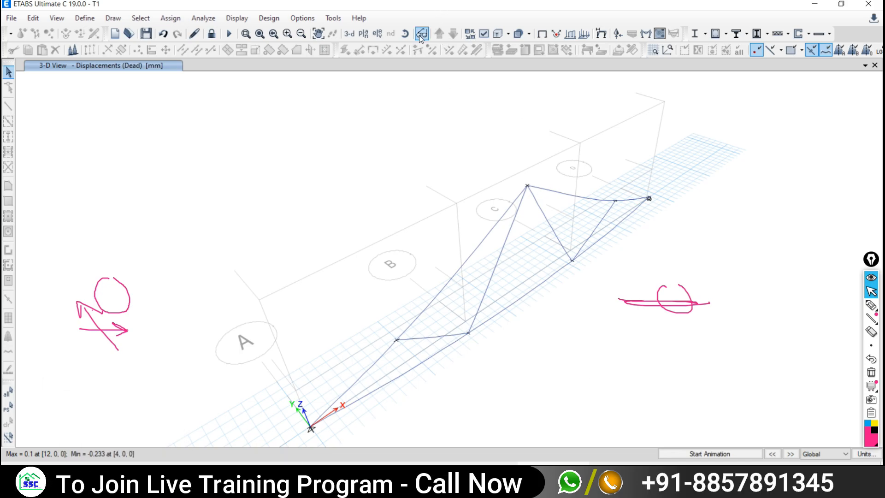
pyautogui.click(364, 34)
pyautogui.click(443, 372)
pyautogui.rightClick(615, 202)
pyautogui.moveTo(617, 200)
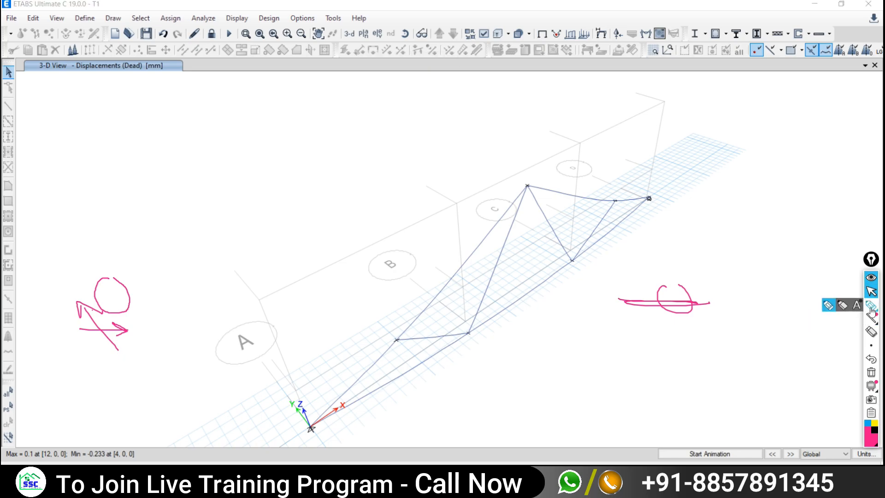
# - Draw an ink arrow pointing at the checked top-chord joint
pyautogui.click(870, 308)
pyautogui.moveTo(606, 138); pyautogui.dragTo(614, 222)
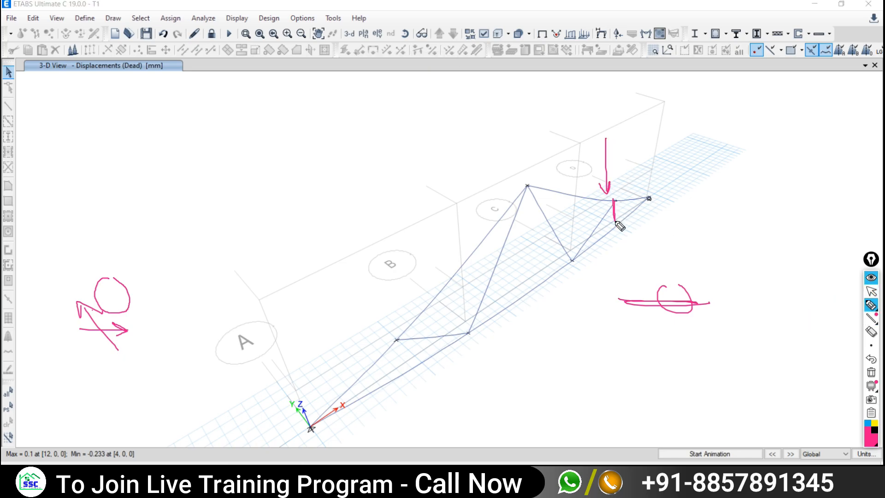
pyautogui.click(871, 290)
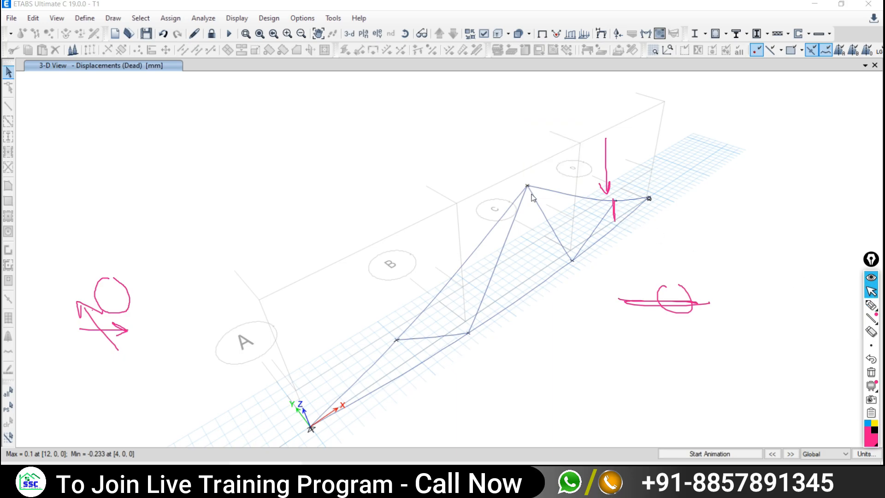
pyautogui.moveTo(528, 188)
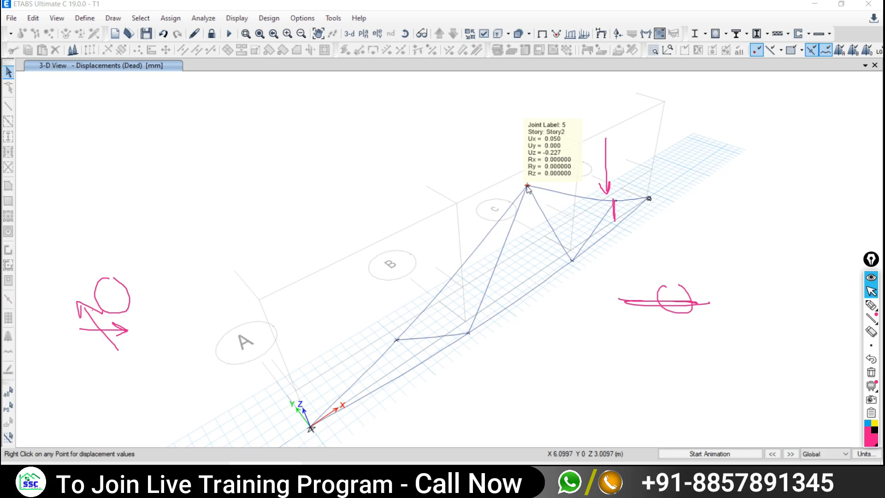
pyautogui.hotkey('alt', 'Tab')
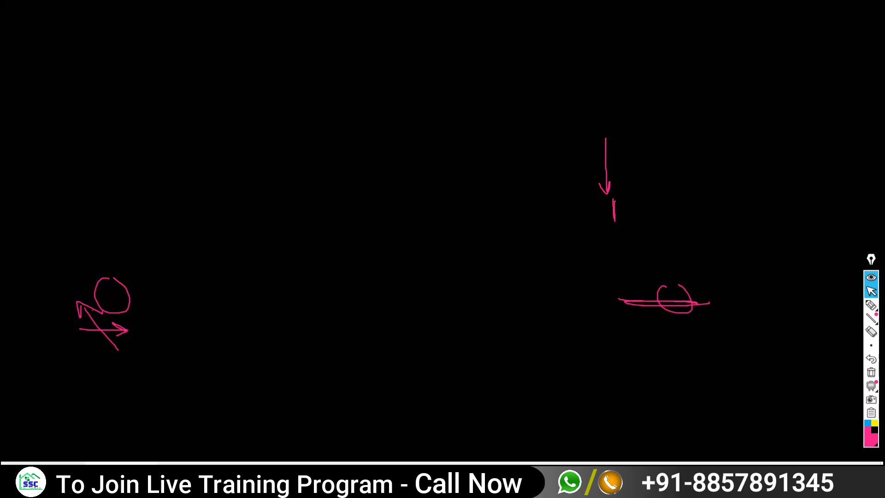
pyautogui.hotkey('alt', 'Tab')
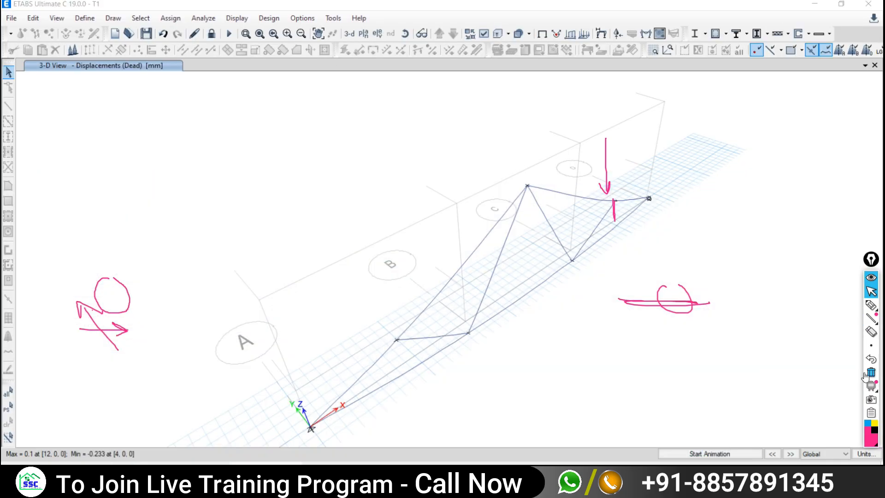
# - Clear the ink and select elevation 1 in Set Elevation View
pyautogui.click(871, 373)
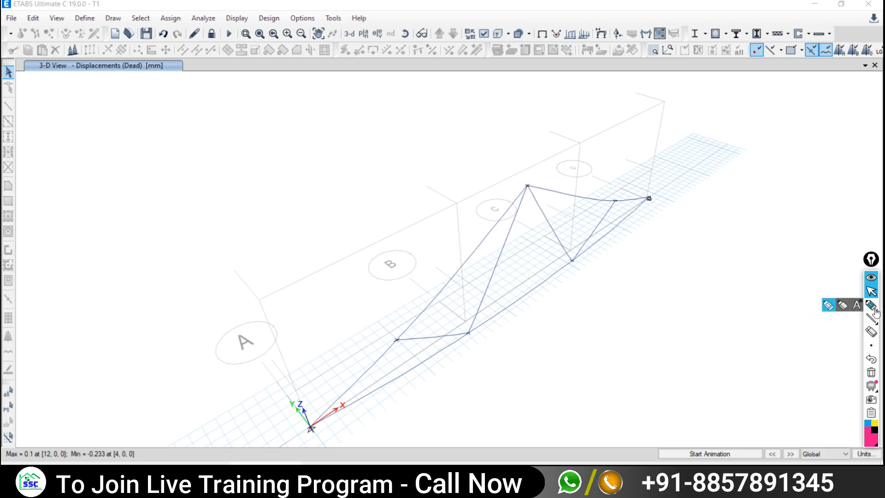
pyautogui.click(376, 33)
pyautogui.click(593, 203)
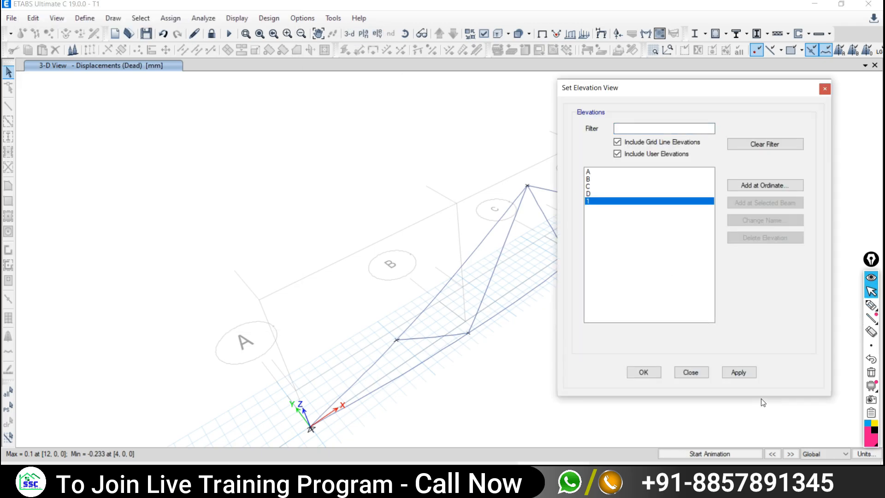
# - Apply Elevation View 1 and pan to frame the deformed truss
pyautogui.click(738, 372)
pyautogui.click(690, 372)
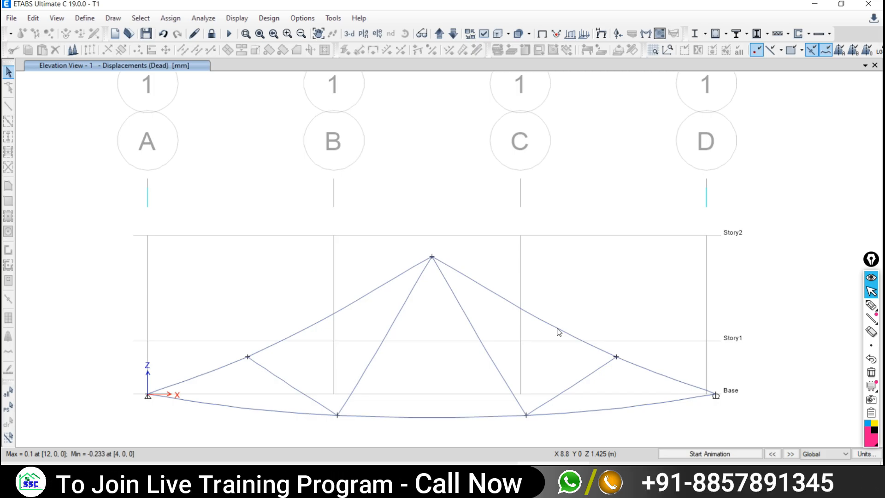
pyautogui.moveTo(478, 310); pyautogui.dragTo(429, 379, button='middle')
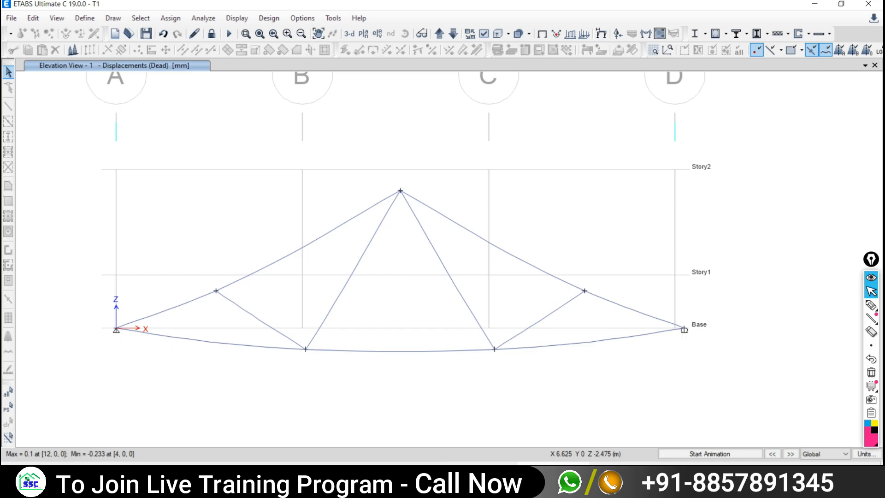
# - Scroll through the PDF force table for comparison, then return to ETABS
pyautogui.hotkey('alt', 'Tab')
pyautogui.scroll(-5, 422, 353)
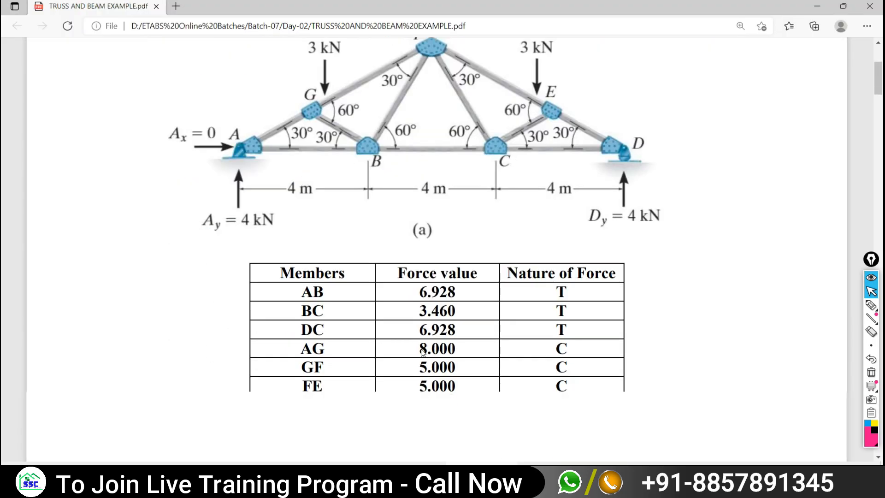
pyautogui.scroll(-3, 422, 353)
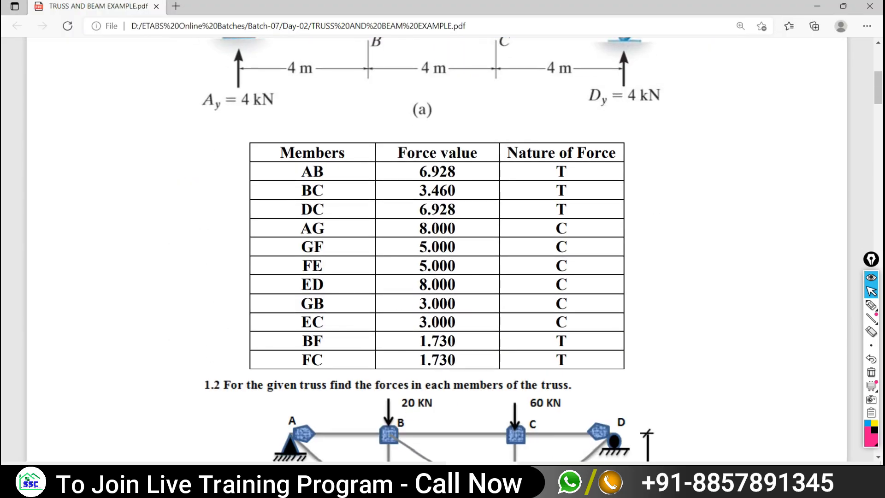
pyautogui.hotkey('alt', 'Tab')
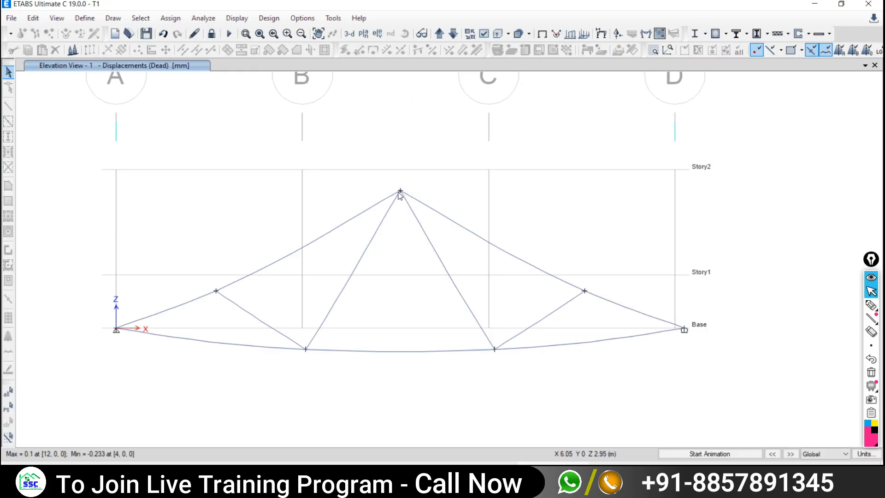
# - Plot the Fz support reactions for the Live load case instead of Dead
pyautogui.moveTo(872, 318)
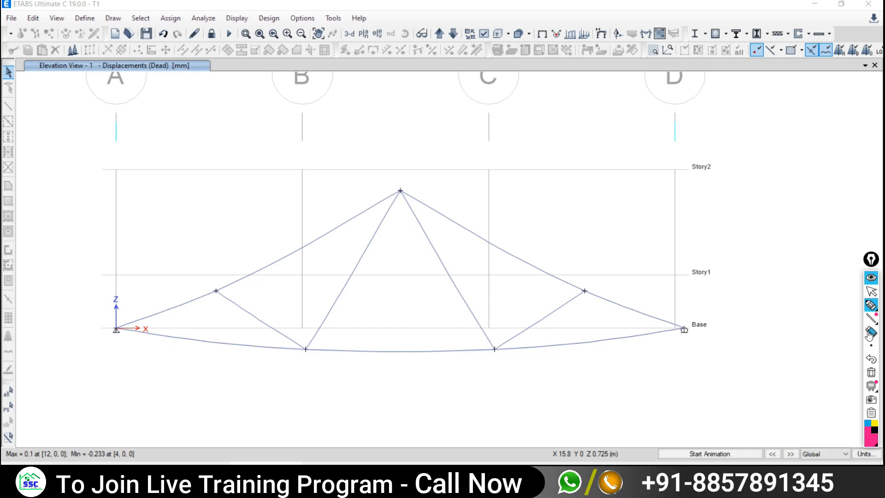
pyautogui.click(871, 291)
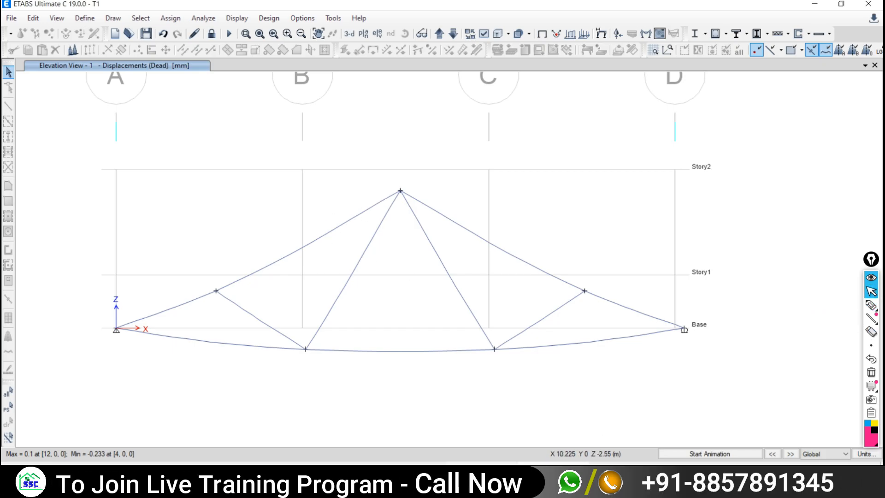
pyautogui.moveTo(481, 475)
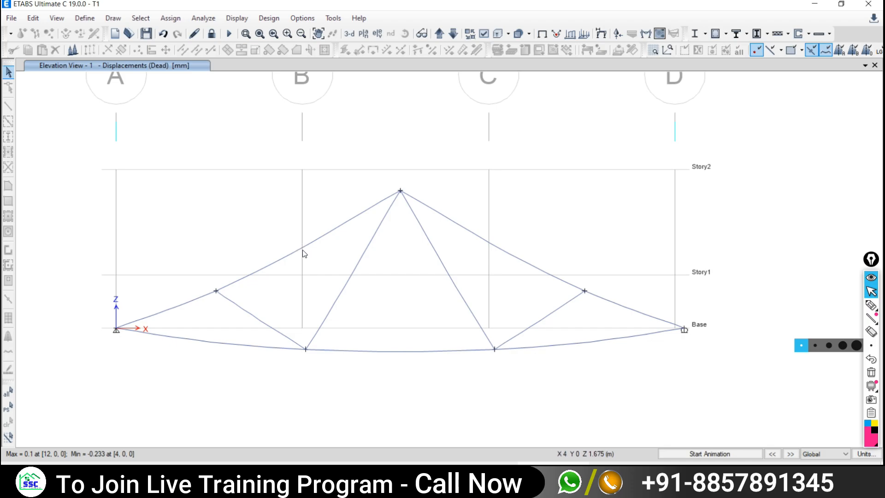
pyautogui.click(237, 18)
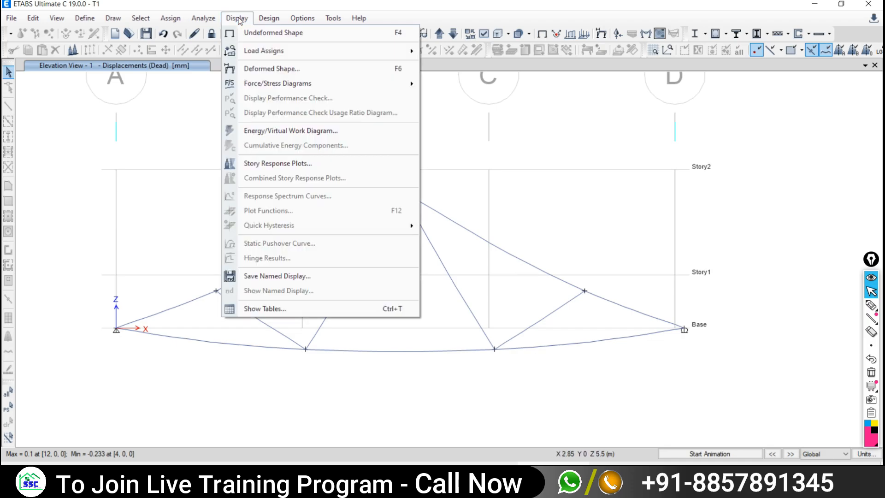
pyautogui.moveTo(262, 87)
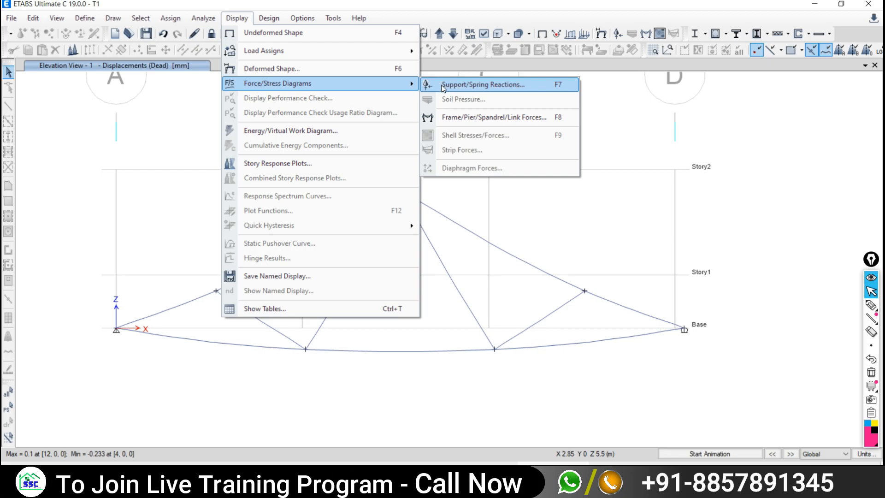
pyautogui.click(482, 84)
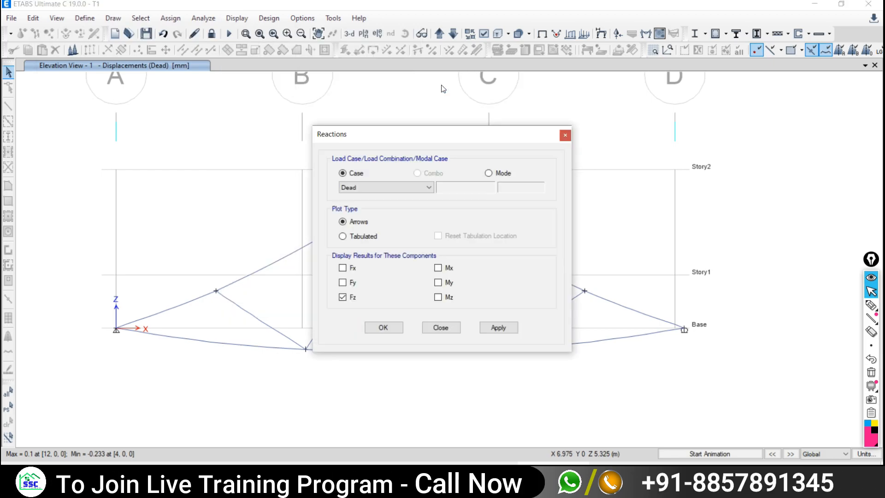
pyautogui.click(355, 186)
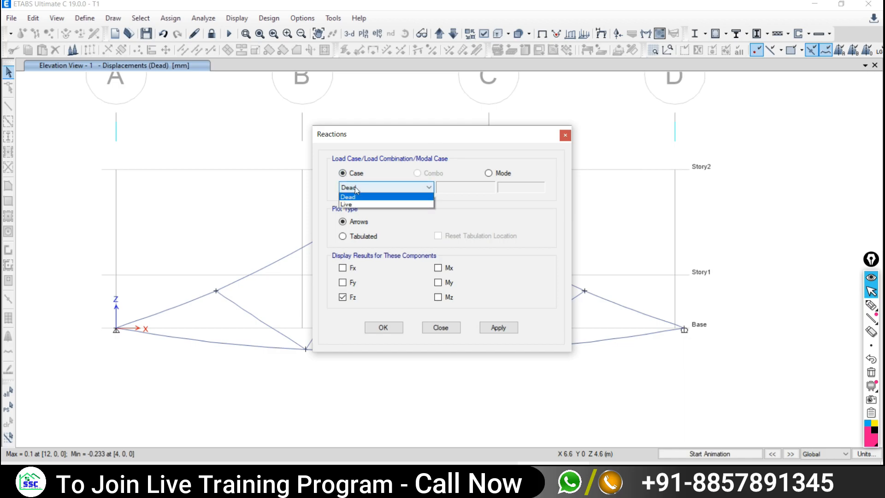
pyautogui.click(361, 189)
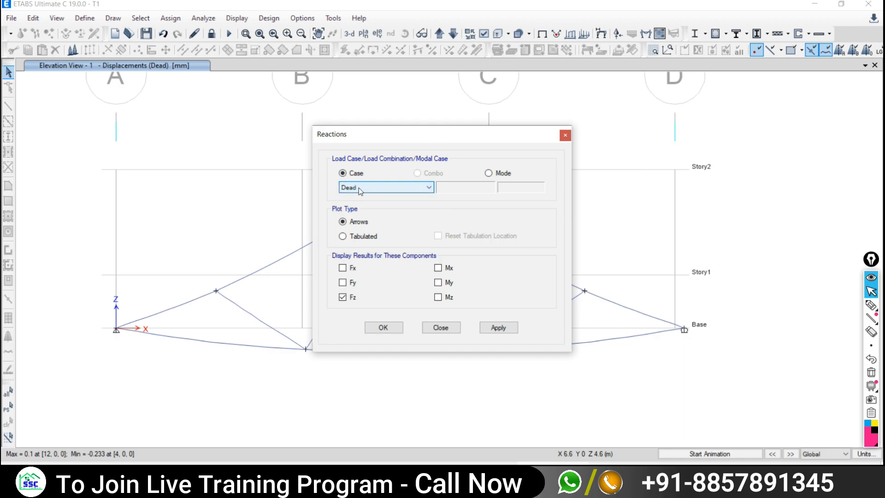
pyautogui.click(354, 189)
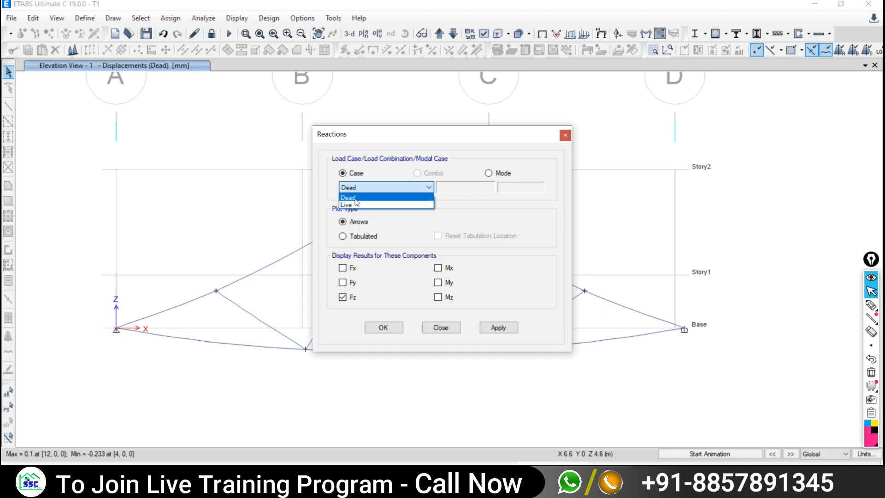
pyautogui.click(346, 205)
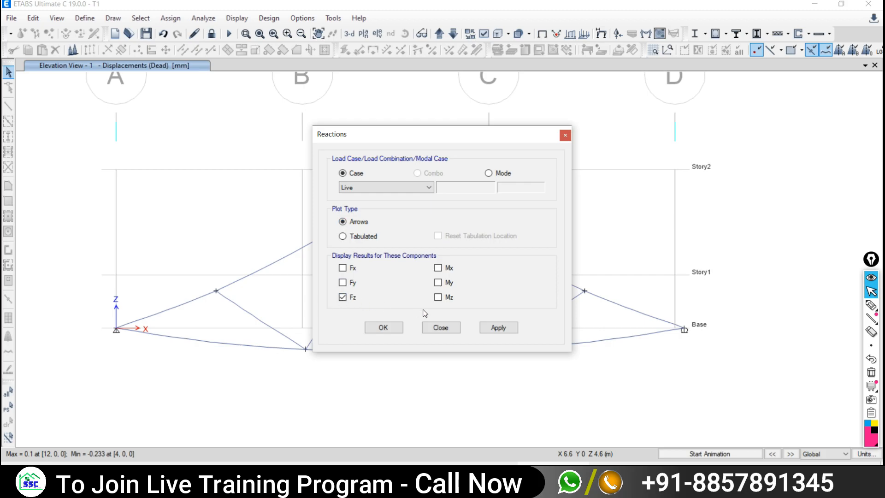
pyautogui.click(498, 327)
# - Move the Reactions dialog off the truss and ink-mark both supports
pyautogui.moveTo(433, 134); pyautogui.dragTo(573, 85)
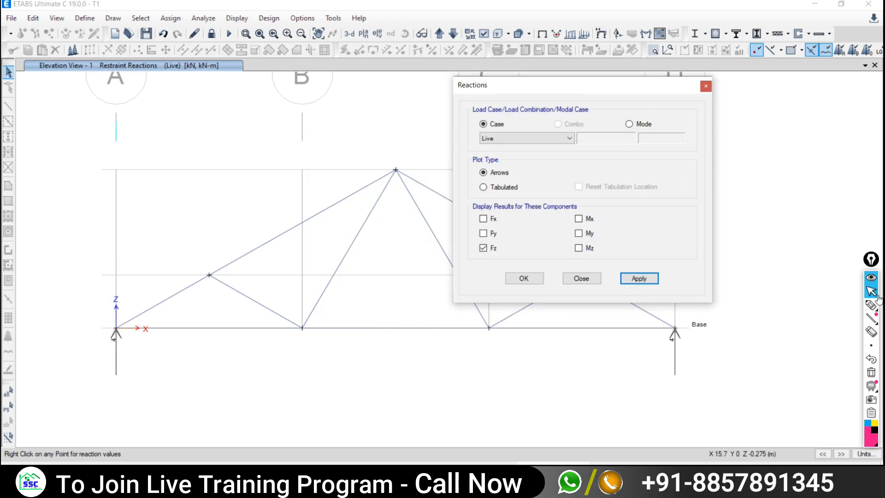
pyautogui.click(871, 306)
pyautogui.moveTo(122, 318)
pyautogui.mouseDown()
pyautogui.moveTo(139, 355)
pyautogui.moveTo(124, 326)
pyautogui.mouseUp()
pyautogui.moveTo(663, 318)
pyautogui.mouseDown()
pyautogui.moveTo(691, 355)
pyautogui.moveTo(681, 315)
pyautogui.mouseUp()
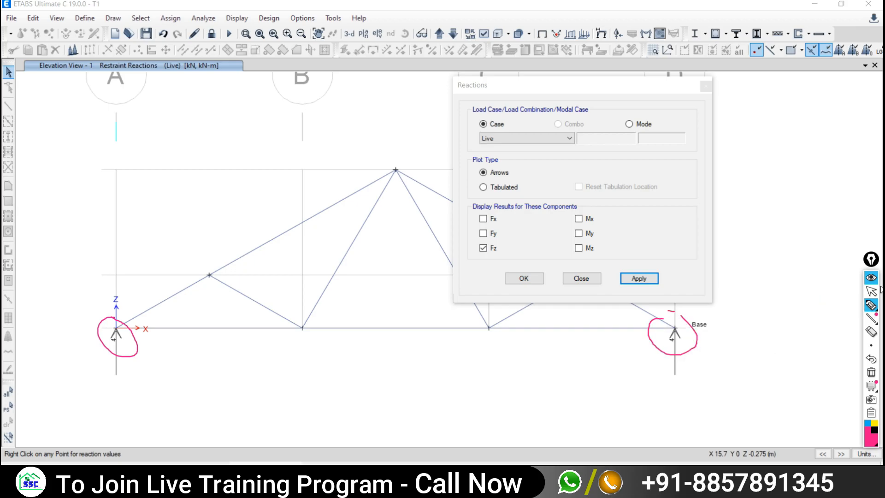
pyautogui.click(871, 295)
pyautogui.click(550, 474)
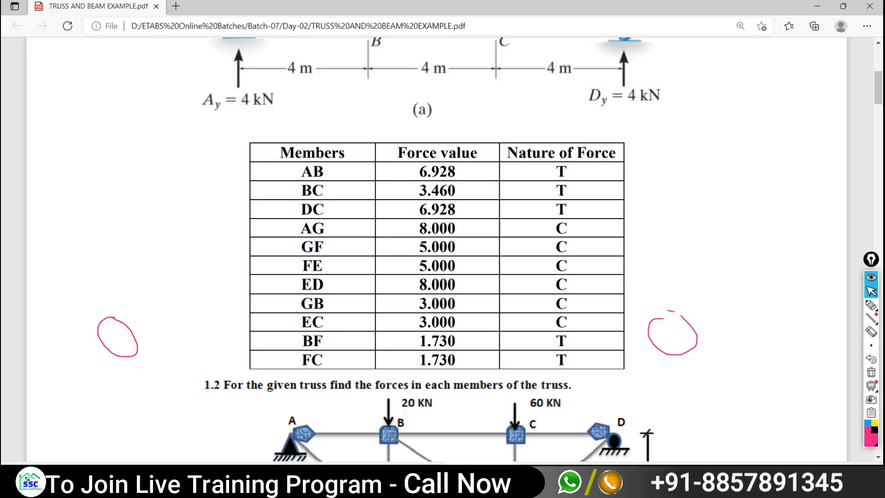
# - Scroll the PDF up to the truss figure's 4 kN reactions Ay and Dy, then return to ETABS
pyautogui.scroll(5, 550, 341)
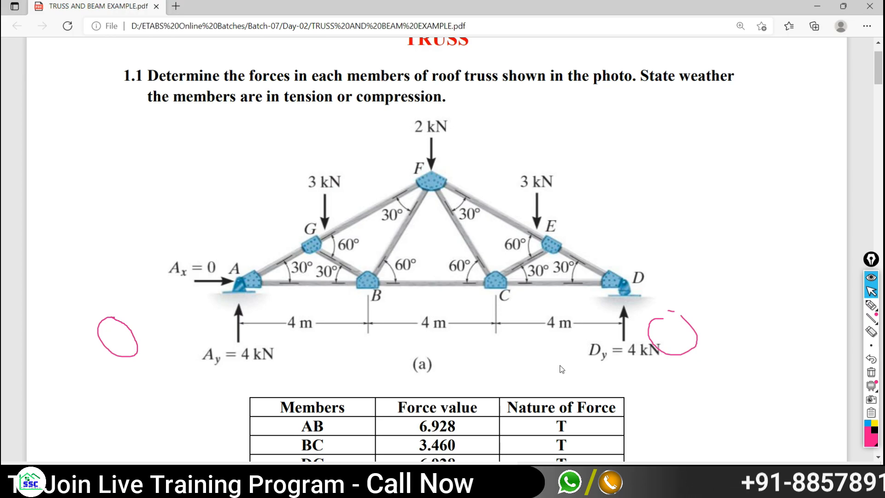
pyautogui.click(553, 475)
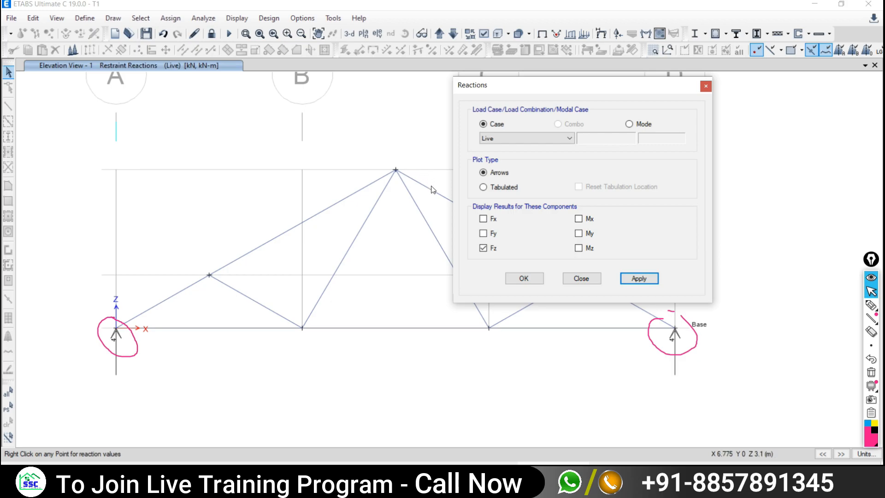
# - Reapply the Live support reactions and close the Reactions dialog
pyautogui.click(582, 278)
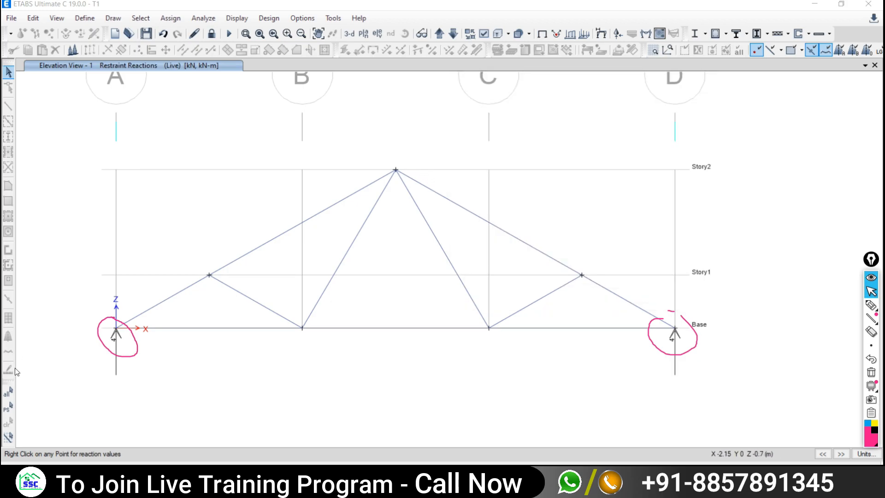
pyautogui.click(232, 19)
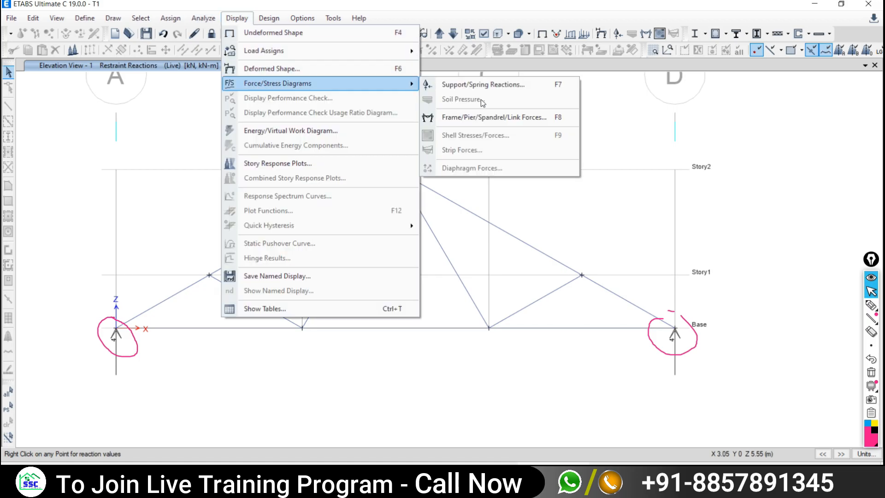
pyautogui.click(455, 84)
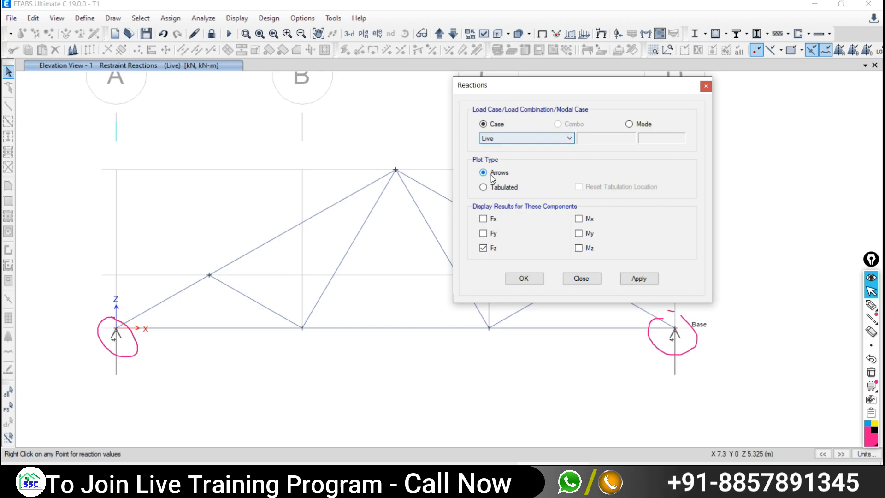
pyautogui.click(640, 279)
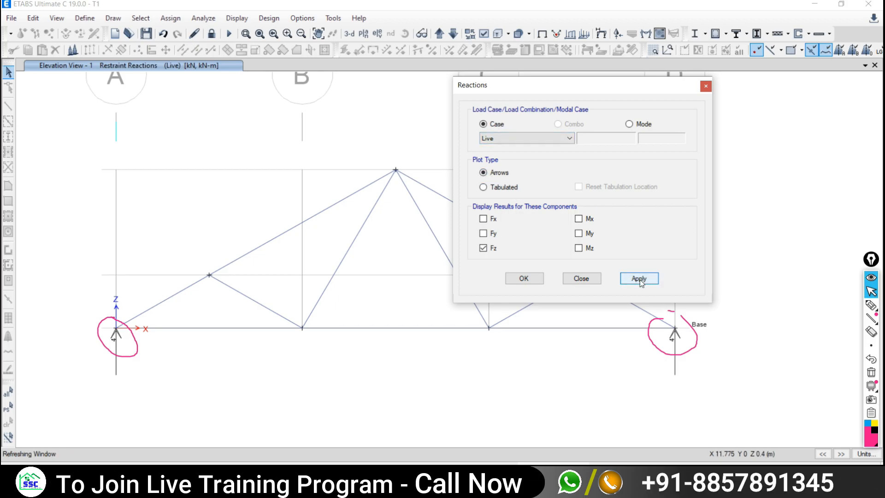
pyautogui.click(581, 278)
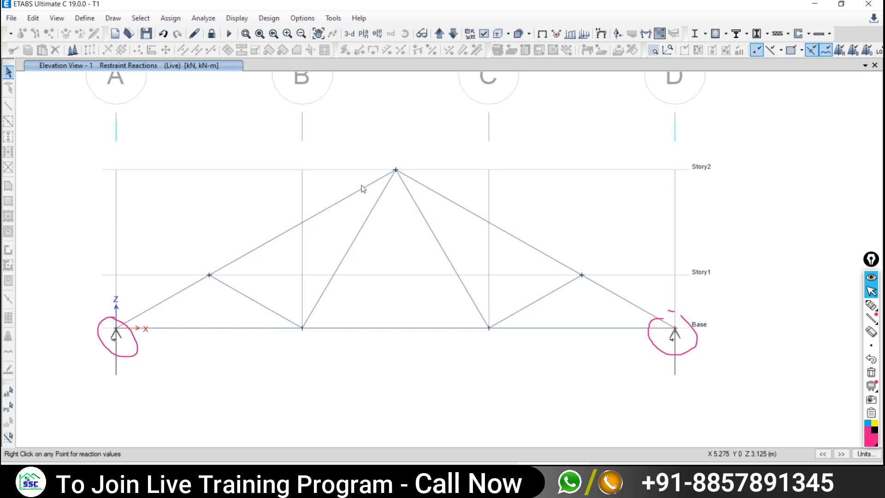
# - Show the Force/Stress Diagrams choices, pointing to Frame/Pier/Spandrel/Link Forces
pyautogui.click(234, 18)
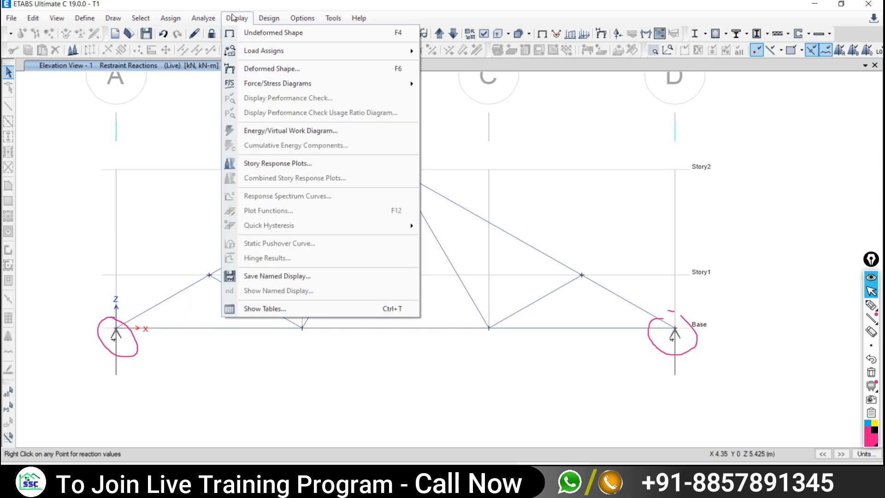
pyautogui.moveTo(251, 85)
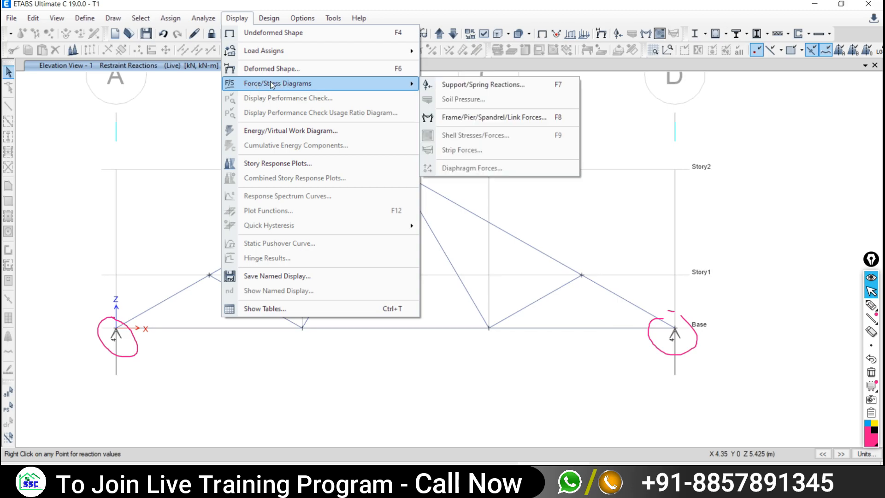
pyautogui.click(688, 162)
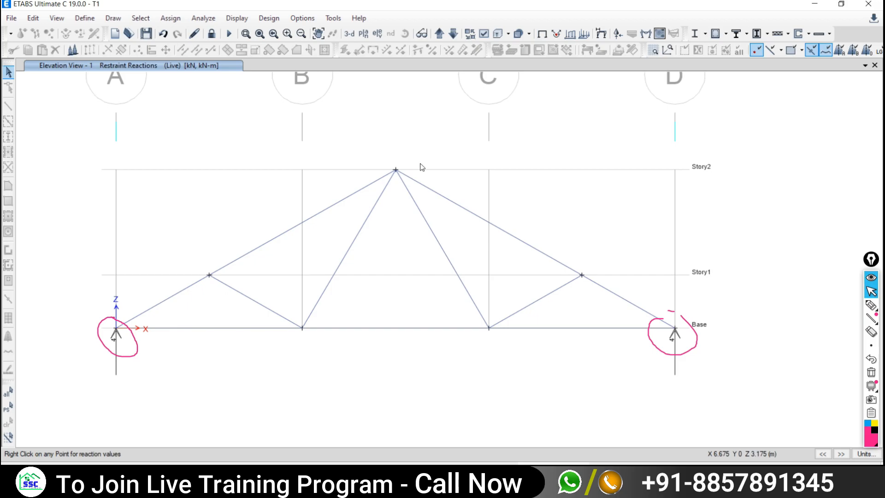
pyautogui.click(237, 18)
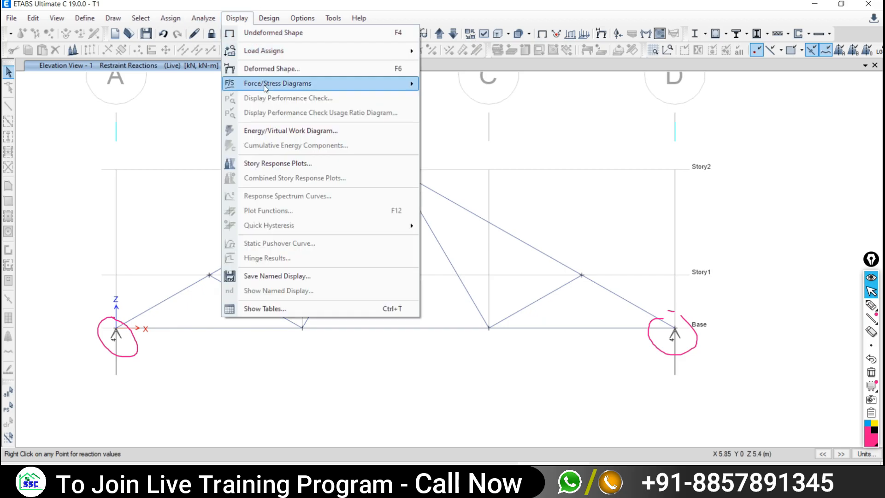
pyautogui.moveTo(265, 88)
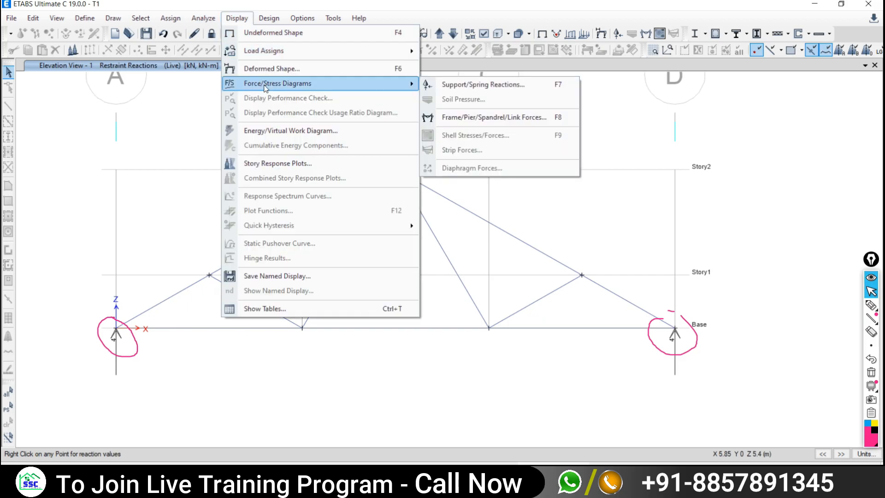
# - Plot the Live-case axial force diagram in kN across all truss frame members
pyautogui.click(450, 122)
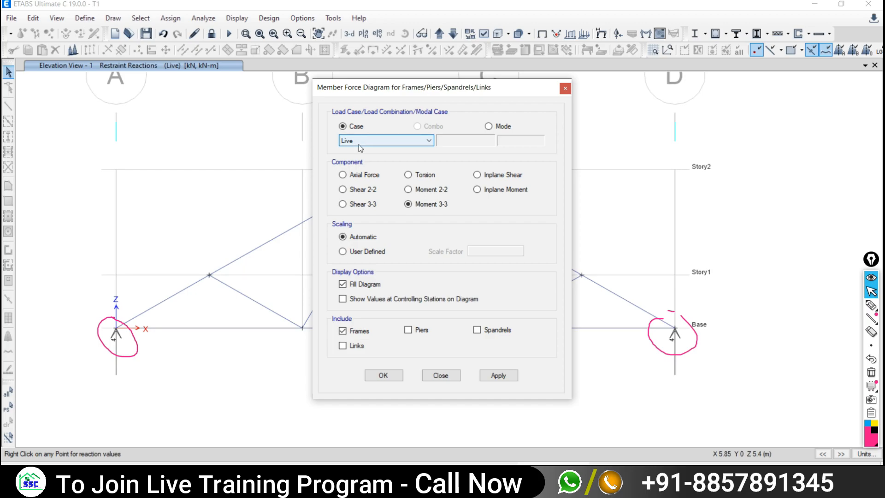
pyautogui.click(342, 175)
pyautogui.moveTo(381, 88); pyautogui.dragTo(620, 85)
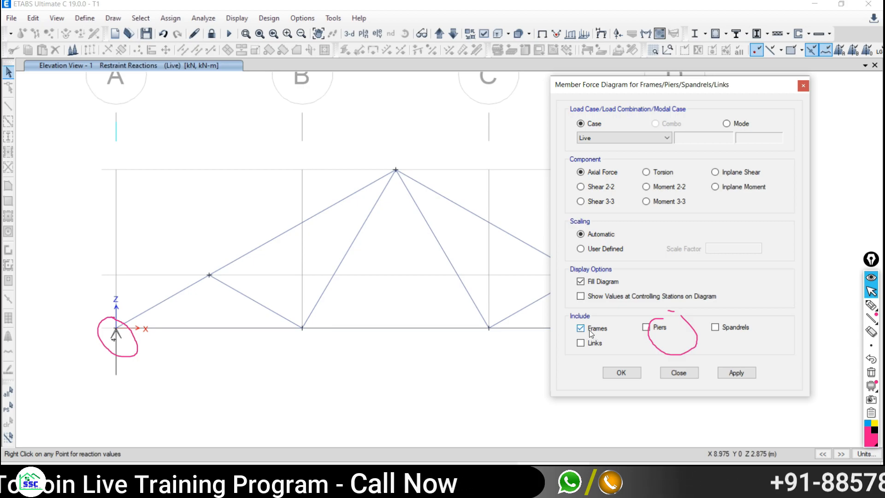
pyautogui.click(732, 374)
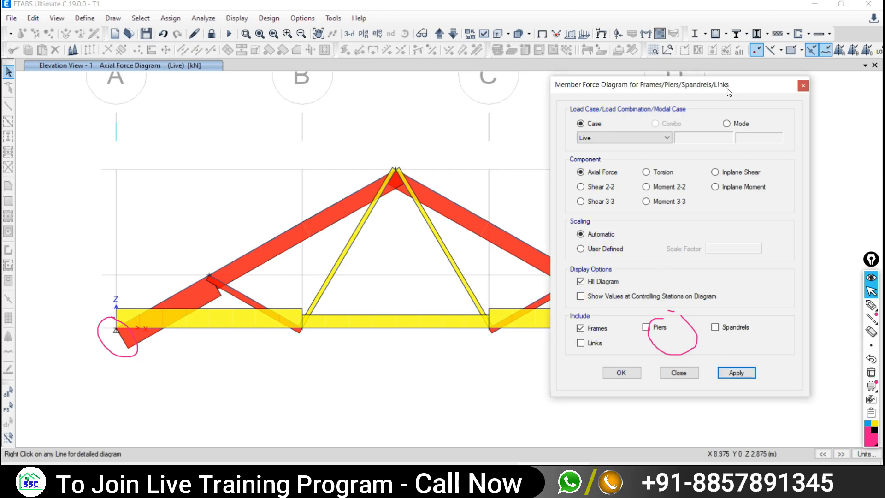
pyautogui.moveTo(728, 92); pyautogui.dragTo(502, 119)
# - Close the force diagram settings, ink a first note on the truss, then wipe it
pyautogui.click(577, 112)
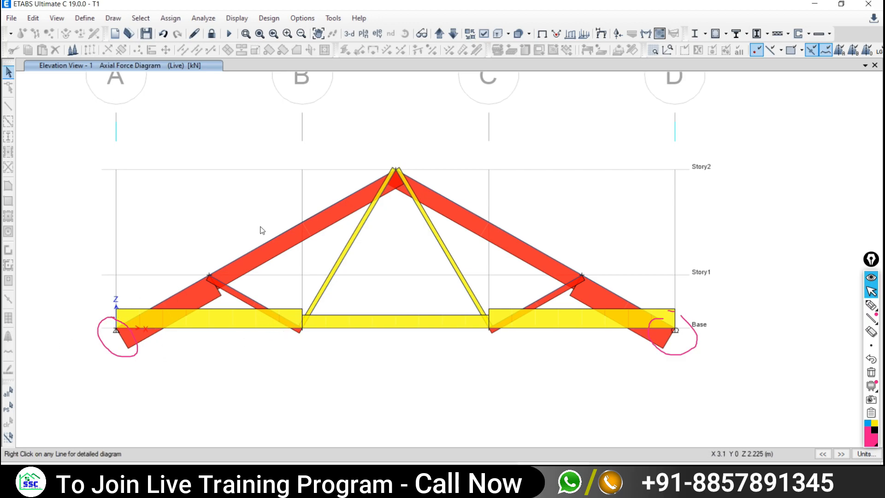
pyautogui.click(871, 317)
pyautogui.click(871, 304)
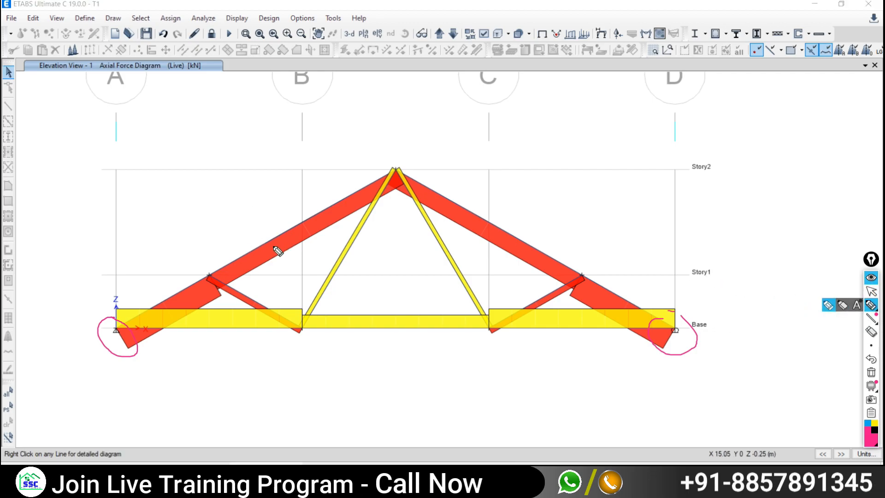
pyautogui.moveTo(273, 249); pyautogui.dragTo(226, 221)
pyautogui.moveTo(190, 197)
pyautogui.mouseDown()
pyautogui.moveTo(227, 184)
pyautogui.moveTo(242, 198)
pyautogui.mouseUp()
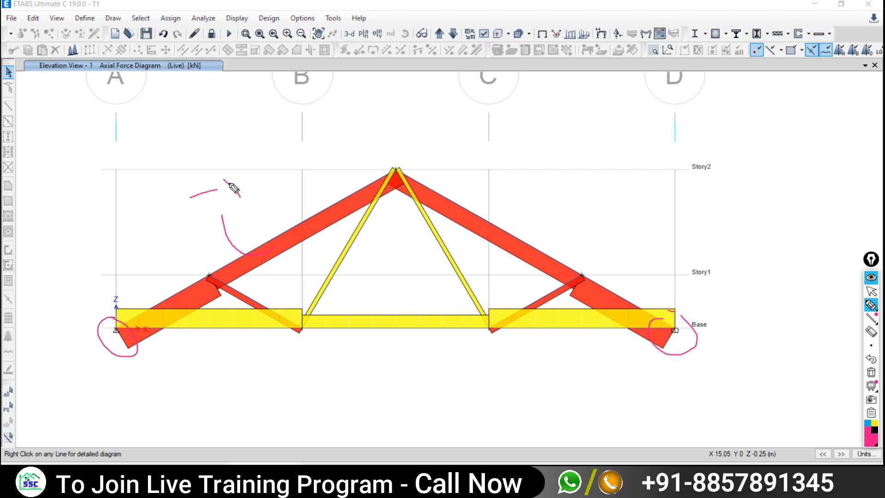
pyautogui.click(871, 372)
# - Write 'comp' beside the truss members that are in compression
pyautogui.moveTo(248, 253)
pyautogui.mouseDown()
pyautogui.moveTo(234, 222)
pyautogui.moveTo(241, 216)
pyautogui.mouseUp()
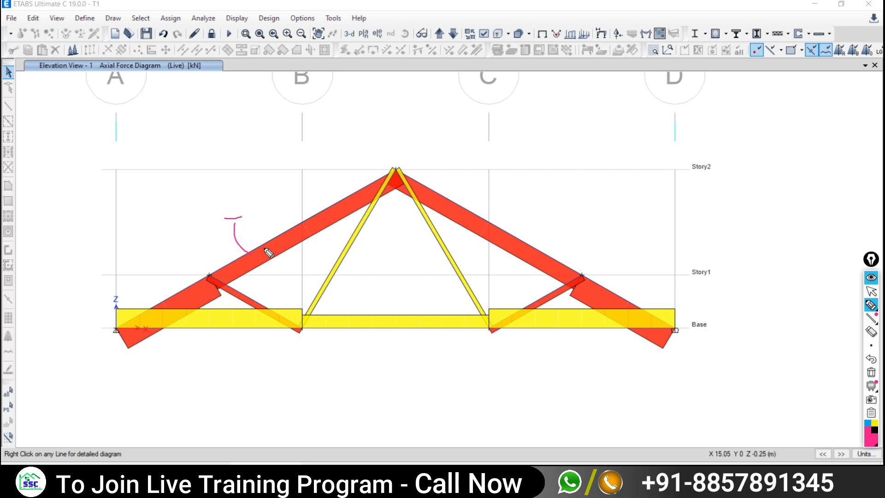
pyautogui.moveTo(263, 245); pyautogui.dragTo(259, 192)
pyautogui.moveTo(276, 164); pyautogui.dragTo(286, 176)
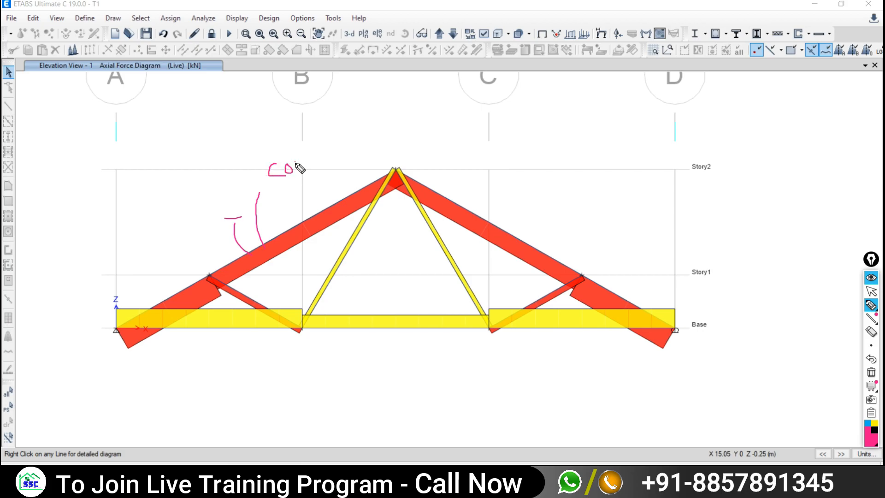
pyautogui.moveTo(313, 152); pyautogui.dragTo(319, 176)
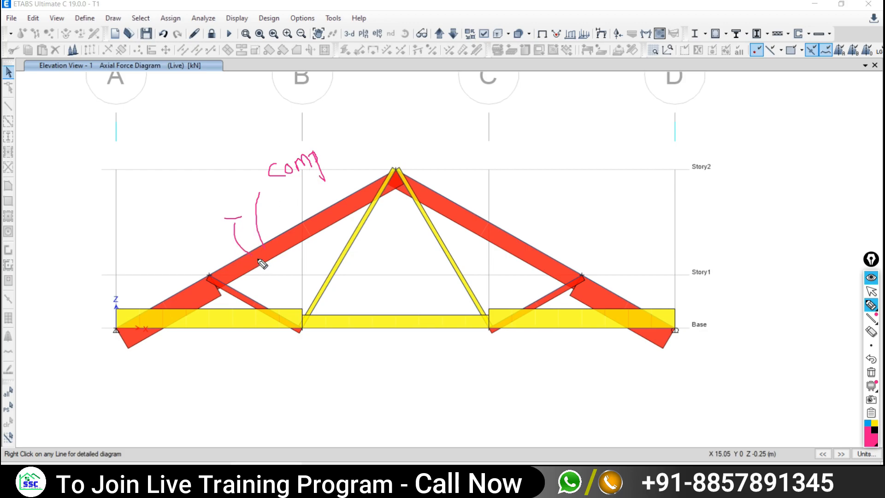
pyautogui.moveTo(148, 185); pyautogui.dragTo(170, 179)
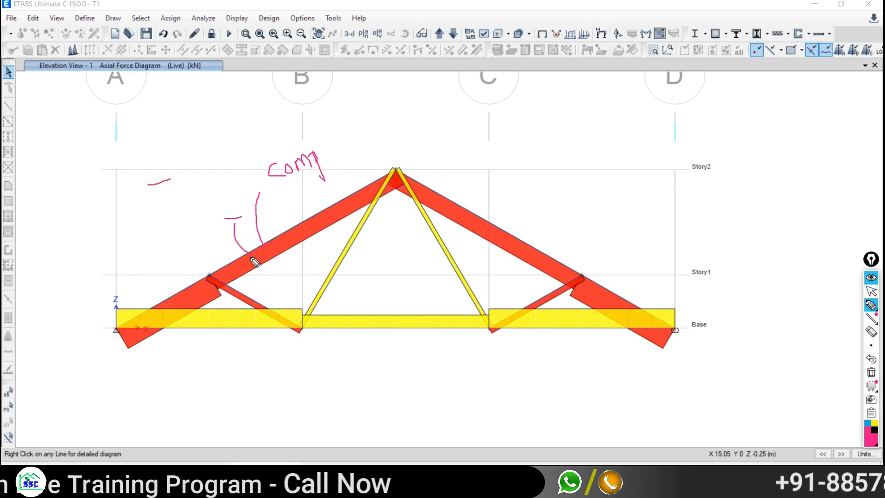
pyautogui.moveTo(251, 255); pyautogui.dragTo(217, 207)
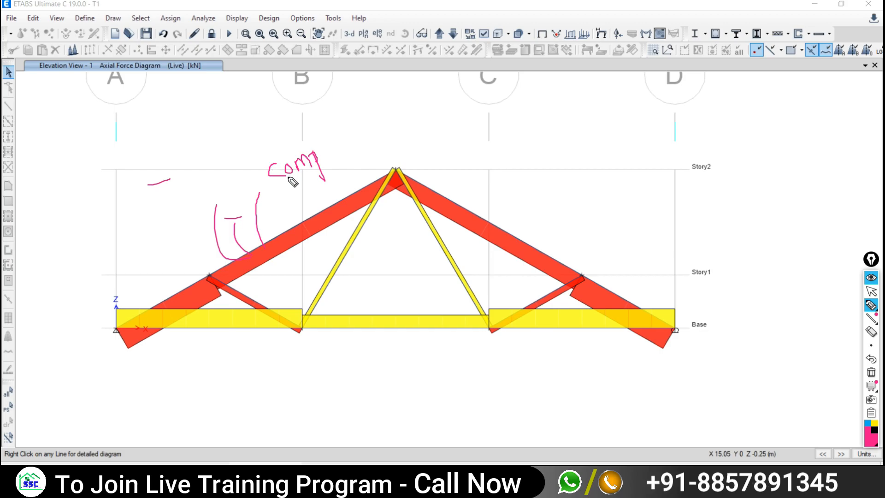
pyautogui.moveTo(236, 322)
pyautogui.mouseDown()
pyautogui.moveTo(231, 335)
pyautogui.moveTo(254, 371)
pyautogui.moveTo(250, 387)
pyautogui.mouseUp()
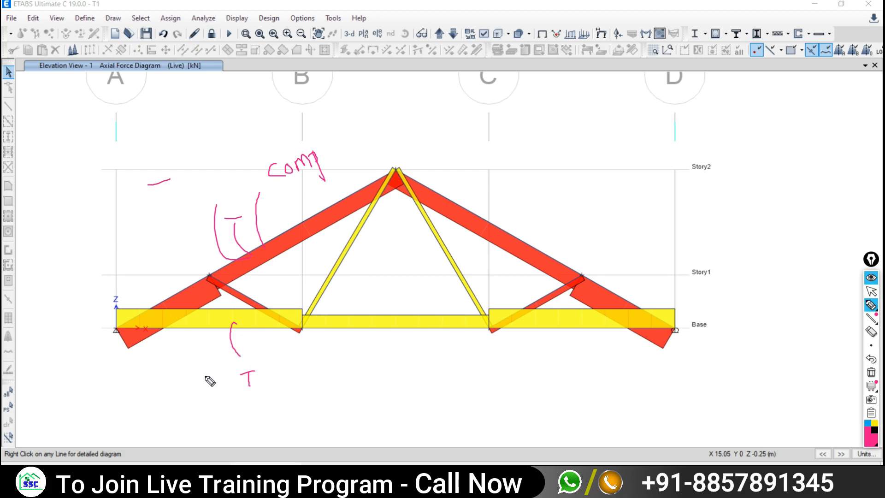
# - Circle the 'T' tension label, then erase all ink notes from the diagram
pyautogui.moveTo(313, 354); pyautogui.dragTo(307, 366)
pyautogui.moveTo(266, 367)
pyautogui.mouseDown()
pyautogui.moveTo(237, 383)
pyautogui.moveTo(268, 369)
pyautogui.mouseUp()
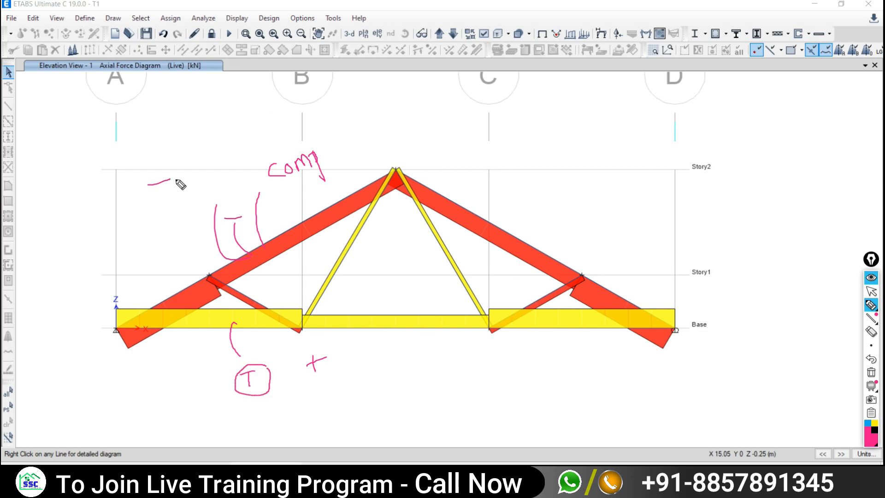
pyautogui.moveTo(175, 174); pyautogui.dragTo(159, 181)
pyautogui.click(871, 372)
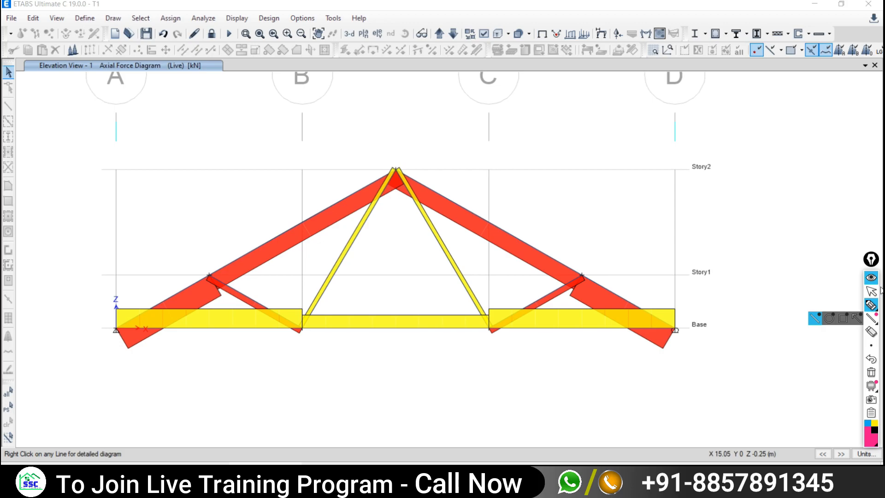
# - Read bottom chord B3's axial force of 5.1952 kN, then switch to the PDF force table
pyautogui.click(872, 293)
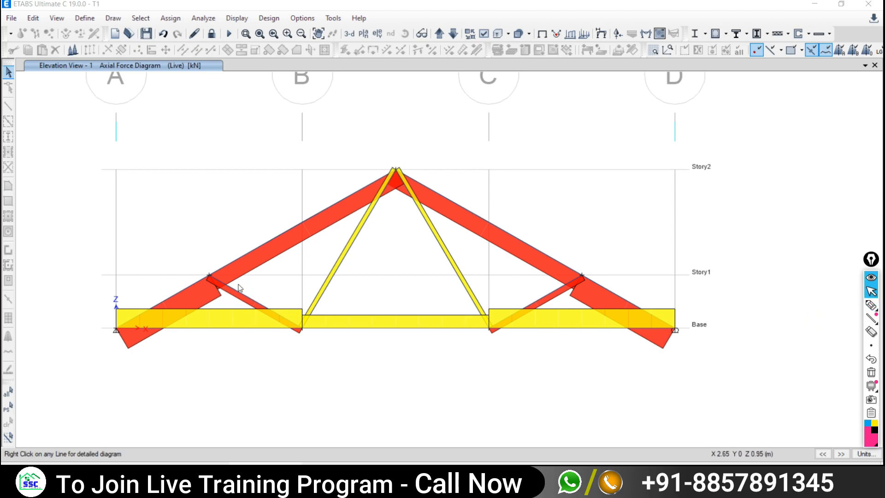
pyautogui.click(208, 327)
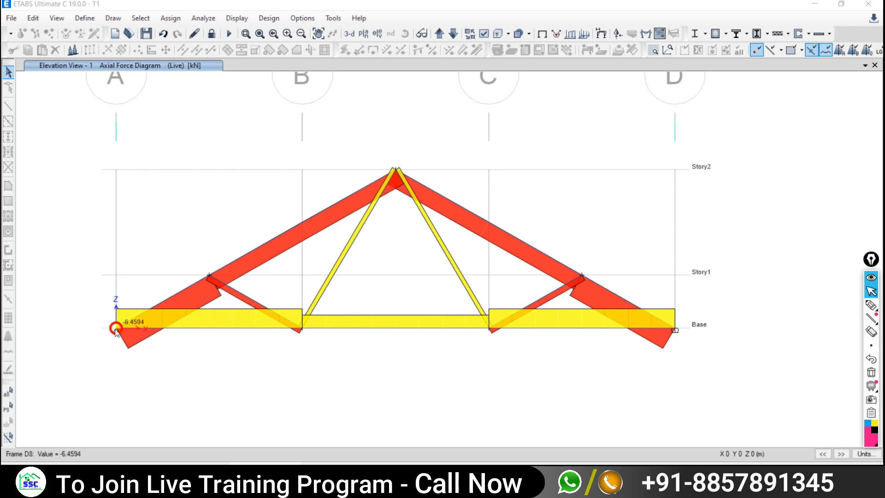
pyautogui.moveTo(205, 328)
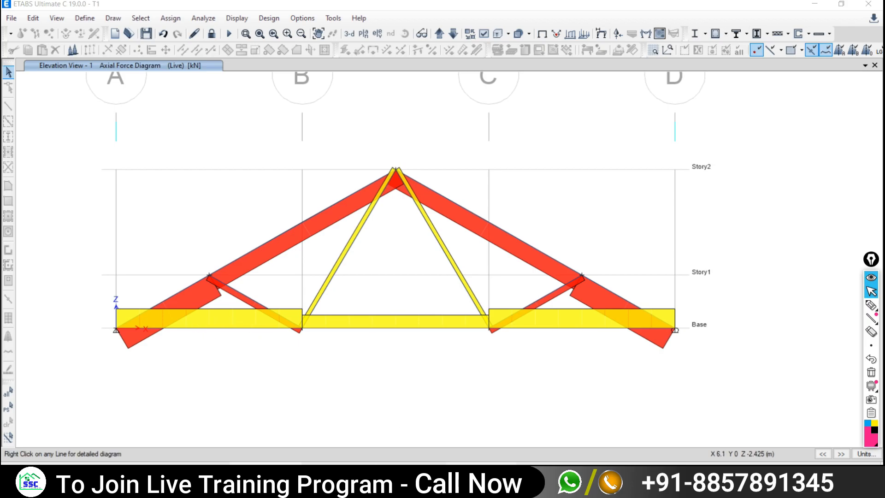
pyautogui.hotkey('alt', 'Tab')
pyautogui.scroll(-2, 438, 417)
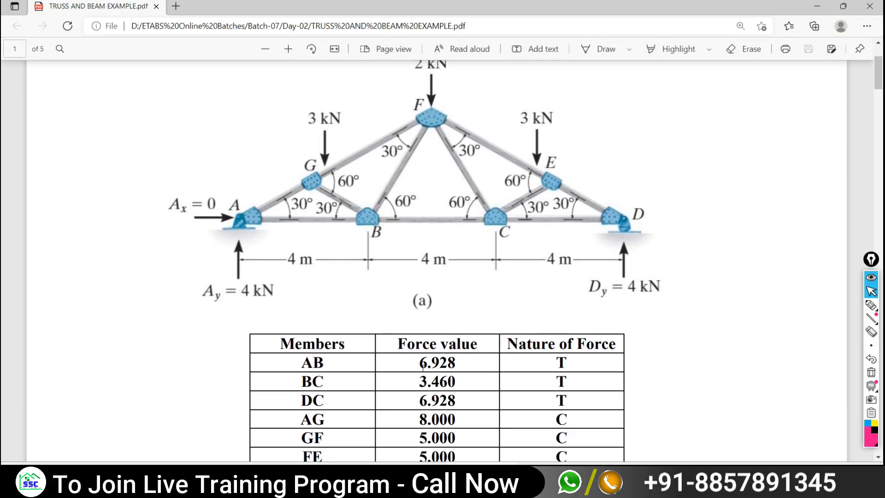
# - Highlight the '.928' decimal of member AB's 6.928 force in the PDF table
pyautogui.moveTo(566, 362); pyautogui.dragTo(553, 369)
pyautogui.click(566, 367)
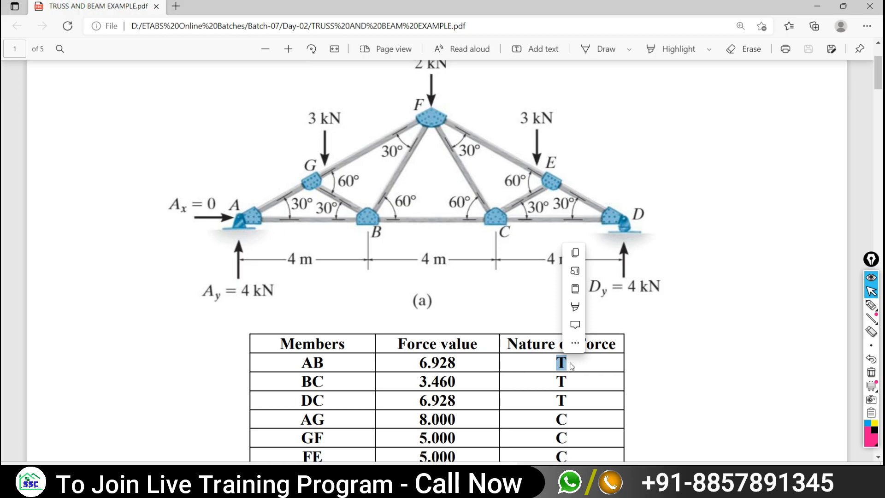
pyautogui.click(463, 361)
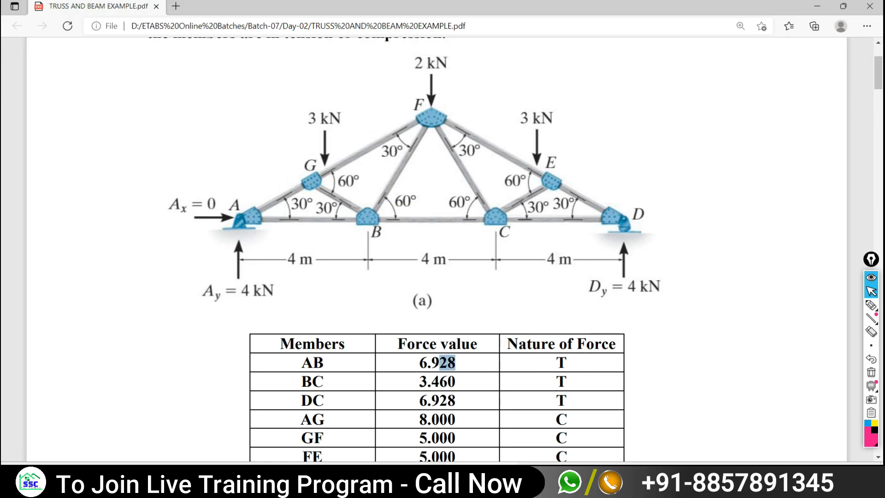
pyautogui.moveTo(438, 364); pyautogui.dragTo(427, 366)
# - Handwrite '5.1 – 2 kN' beside the truss figure, then go back to ETABS
pyautogui.click(871, 305)
pyautogui.moveTo(481, 305)
pyautogui.mouseDown()
pyautogui.moveTo(566, 296)
pyautogui.moveTo(584, 319)
pyautogui.moveTo(617, 315)
pyautogui.moveTo(541, 354)
pyautogui.mouseUp()
pyautogui.click(494, 305)
pyautogui.moveTo(878, 306)
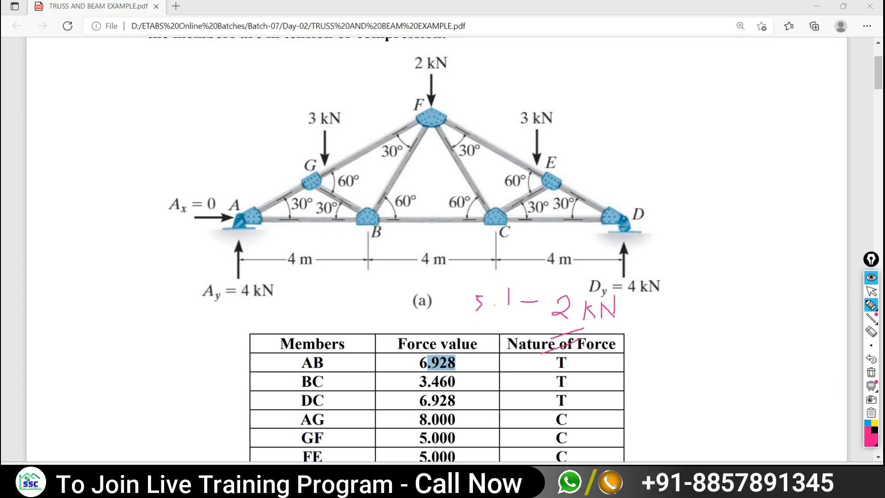
pyautogui.click(871, 291)
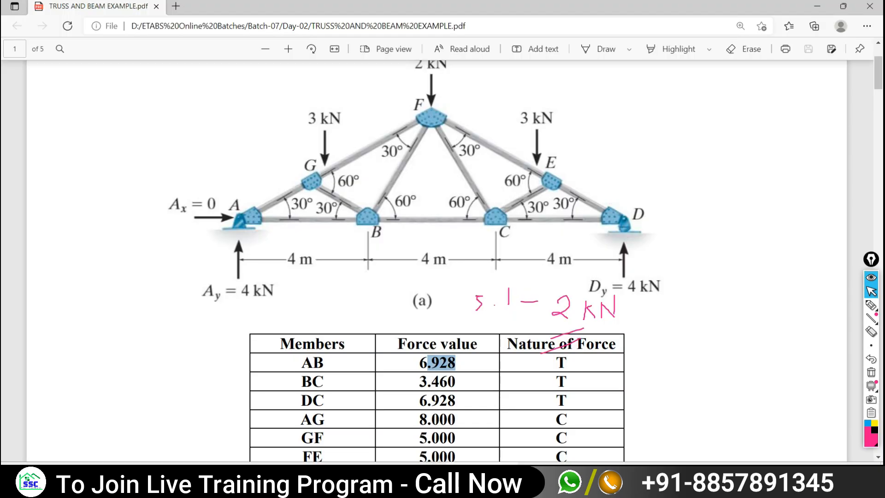
pyautogui.click(530, 475)
pyautogui.moveTo(375, 329)
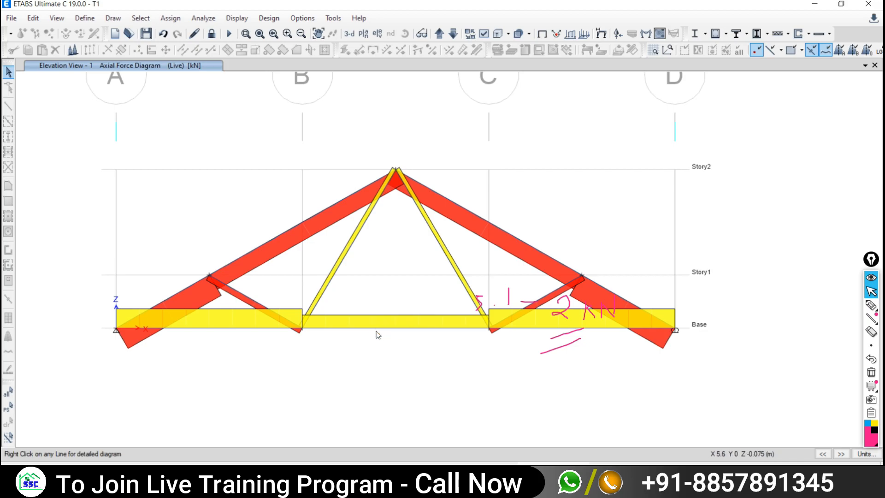
# - Uncheck Fill Diagram in the member force settings and apply it to the Live axial diagram
pyautogui.moveTo(410, 329)
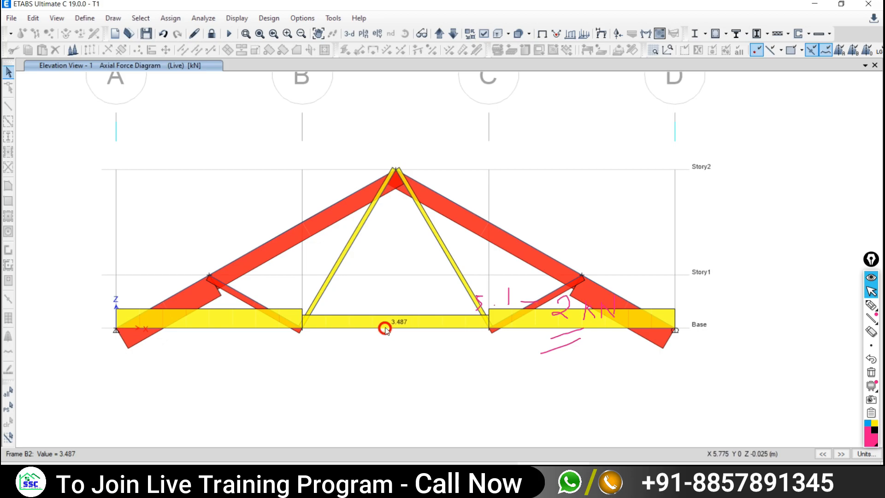
pyautogui.moveTo(285, 232)
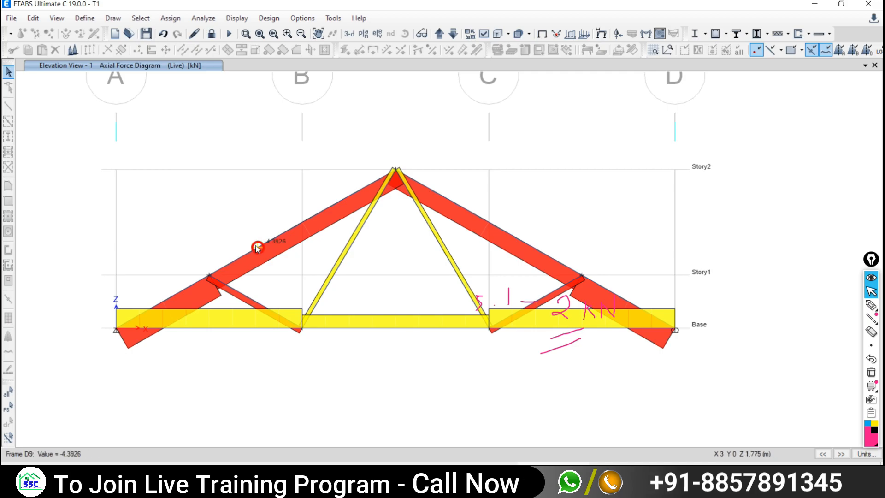
pyautogui.click(232, 21)
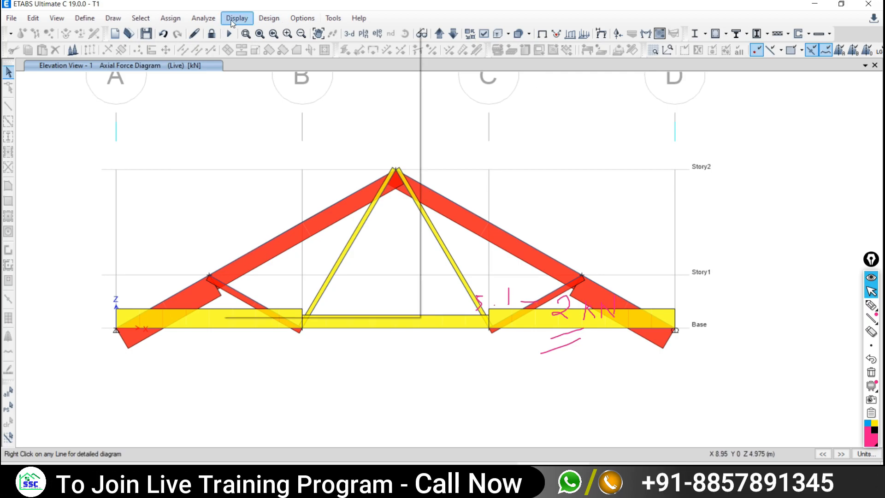
pyautogui.moveTo(259, 84)
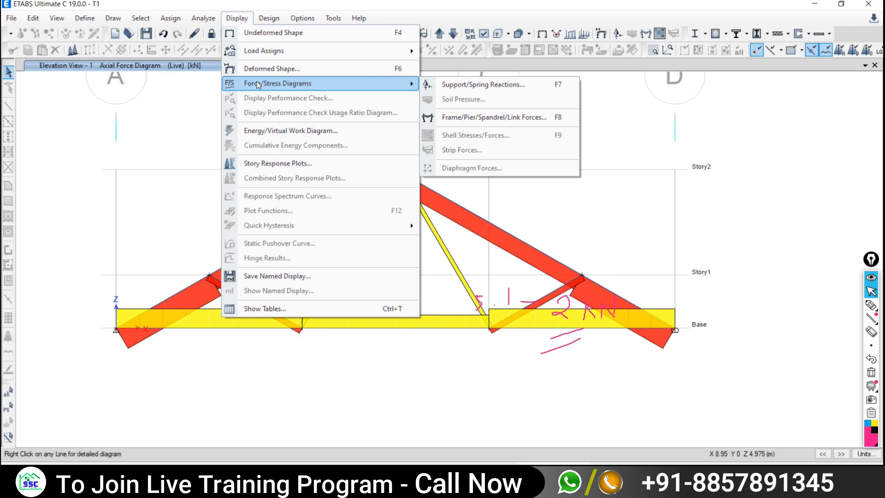
pyautogui.click(442, 118)
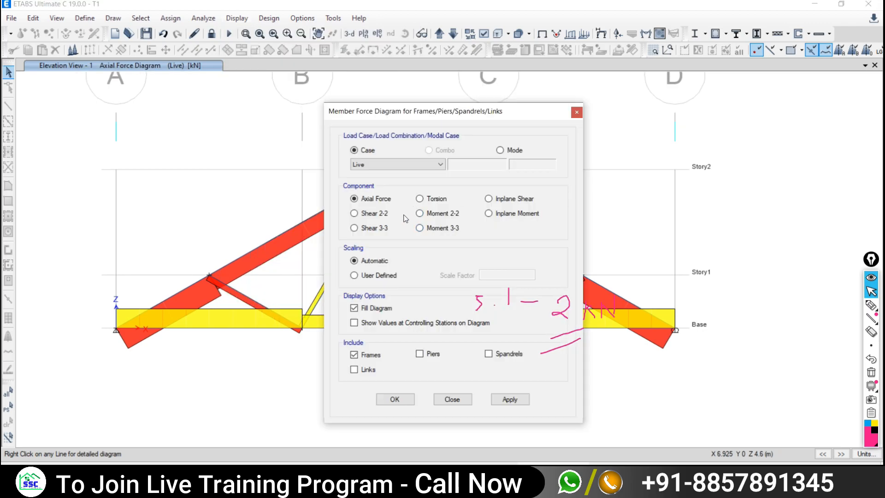
pyautogui.moveTo(416, 111); pyautogui.dragTo(558, 95)
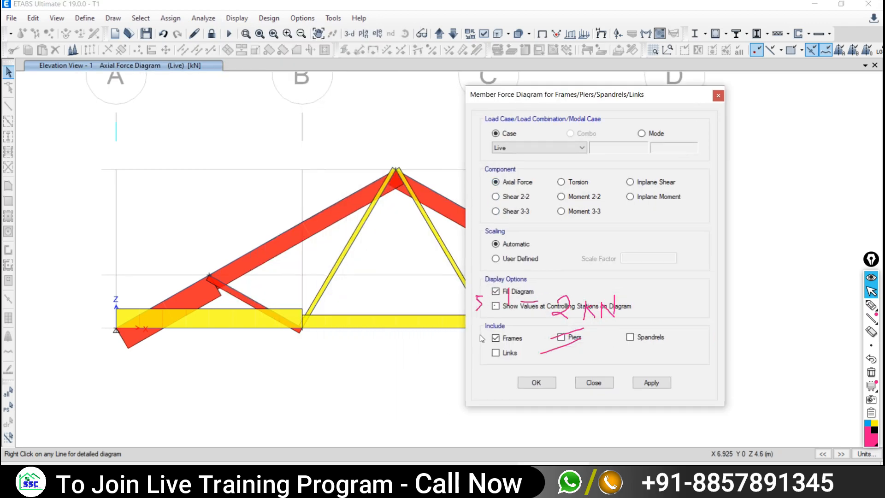
pyautogui.click(496, 291)
pyautogui.click(651, 382)
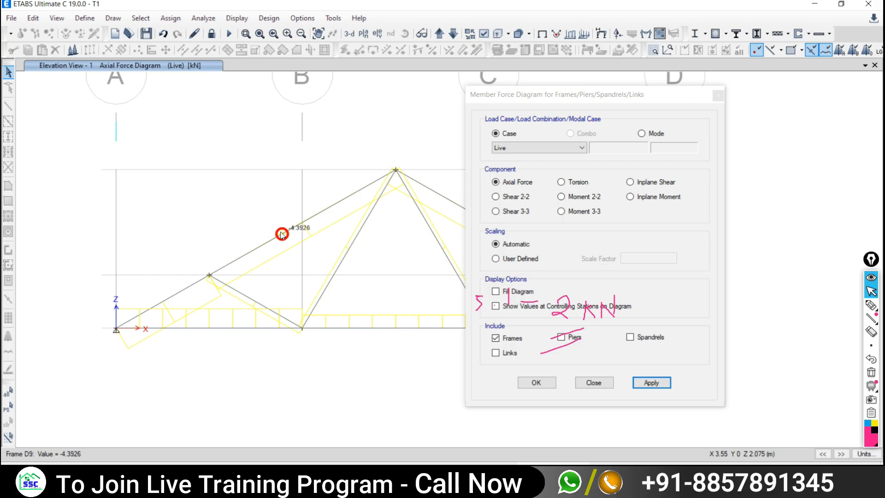
# - Scroll through the PDF member force table while comparing it against ETABS
pyautogui.hotkey('alt', 'Tab')
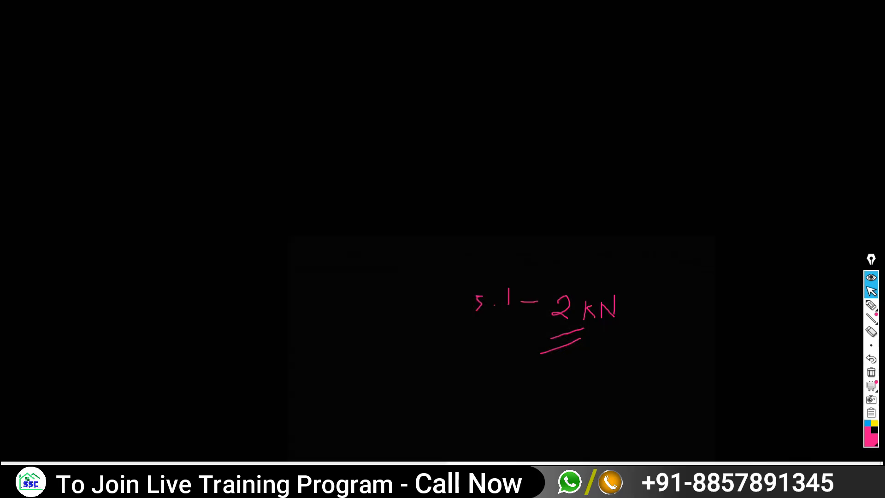
pyautogui.scroll(-3, 331, 395)
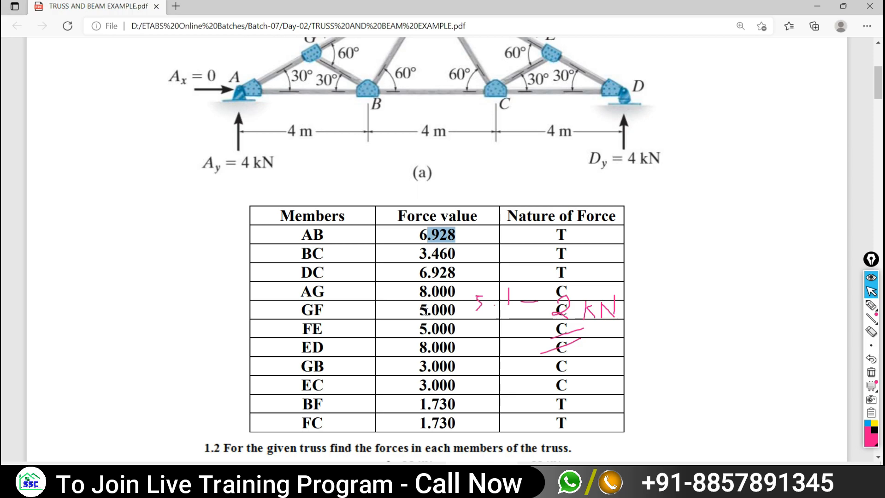
pyautogui.hotkey('alt', 'Tab')
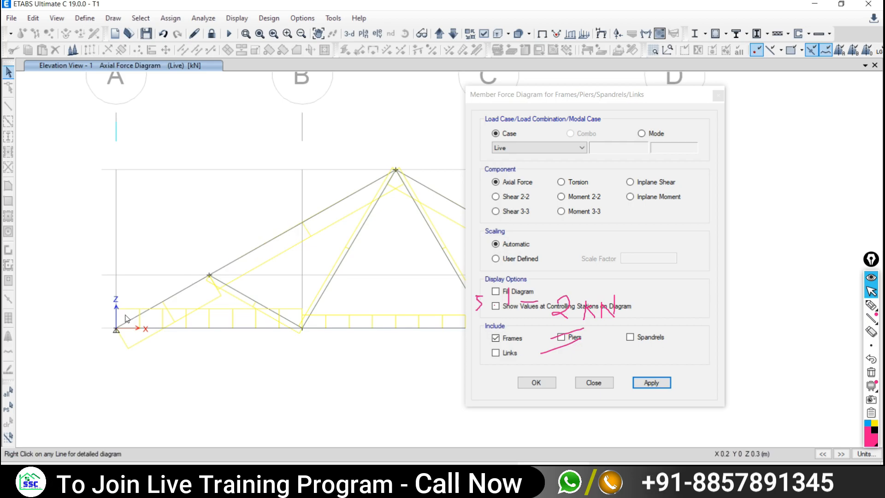
pyautogui.hotkey('alt', 'Tab')
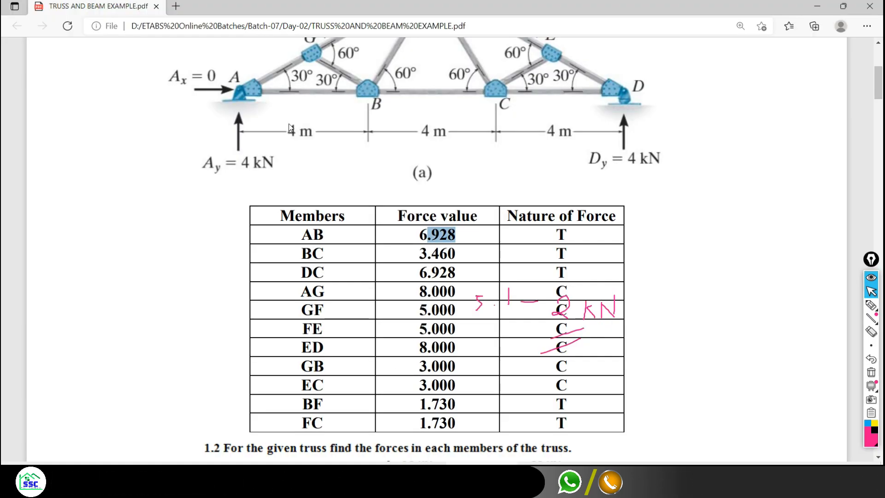
pyautogui.scroll(3, 351, 321)
pyautogui.scroll(-3, 351, 321)
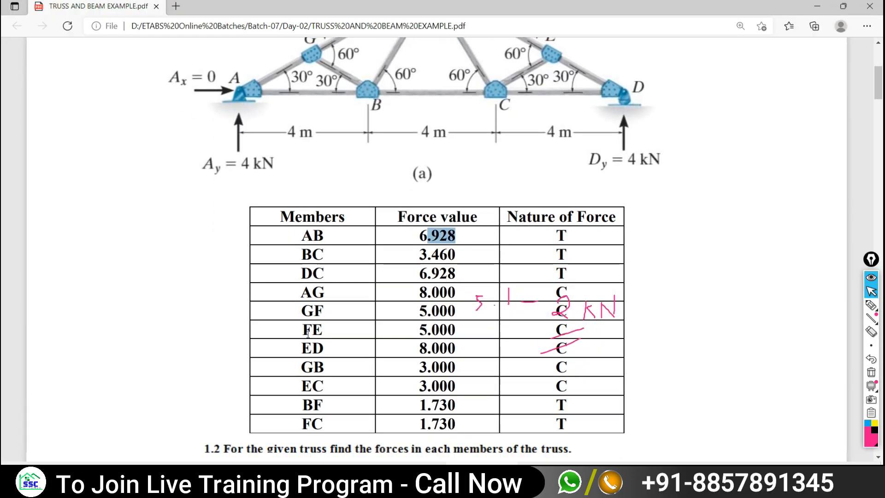
# - Check member D8's axial force against the PDF, then close the force diagram settings
pyautogui.hotkey('alt', 'Tab')
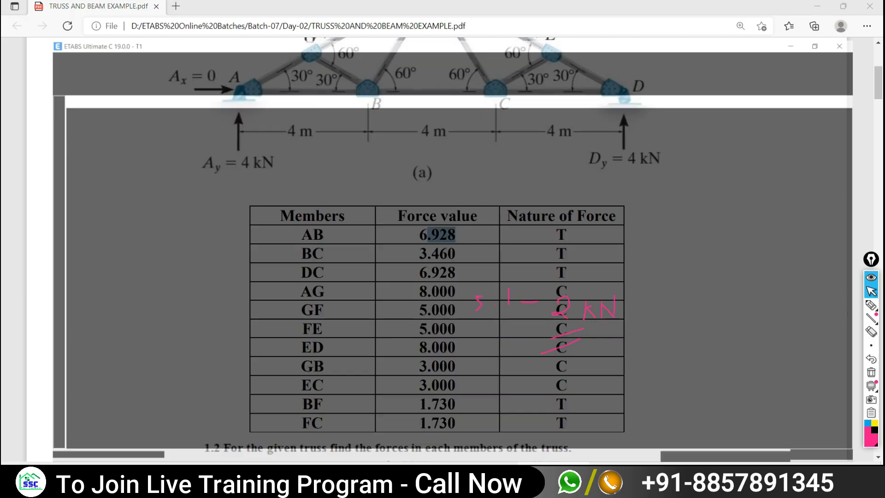
pyautogui.click(168, 298)
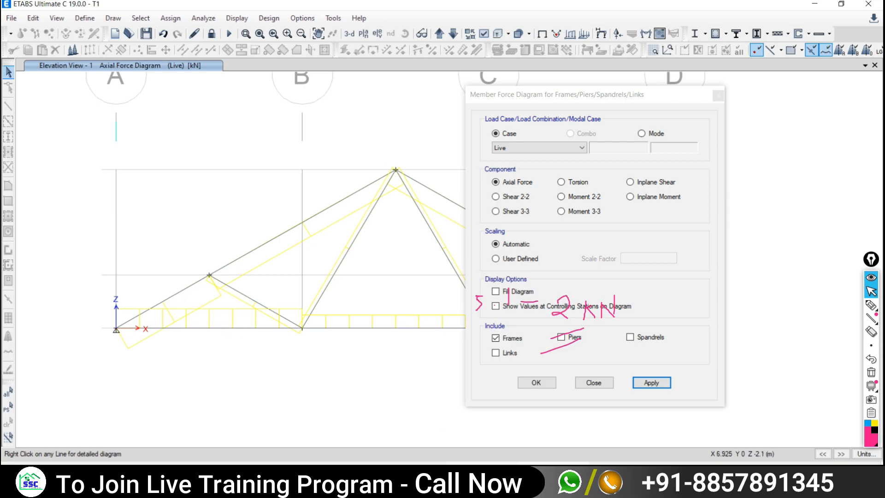
pyautogui.hotkey('alt', 'Tab')
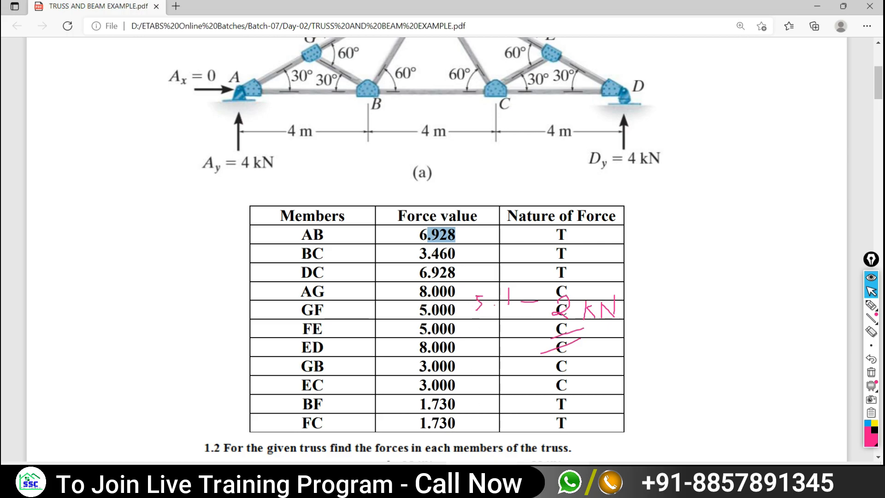
pyautogui.hotkey('alt', 'Tab')
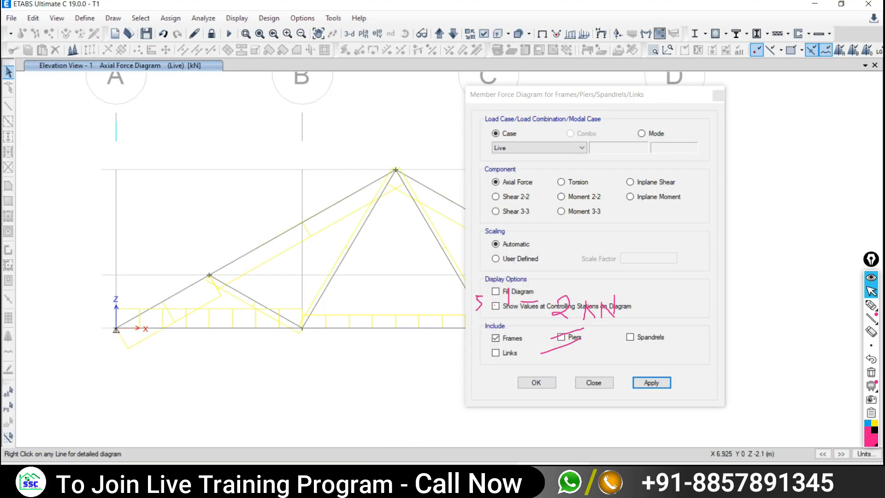
pyautogui.click(599, 385)
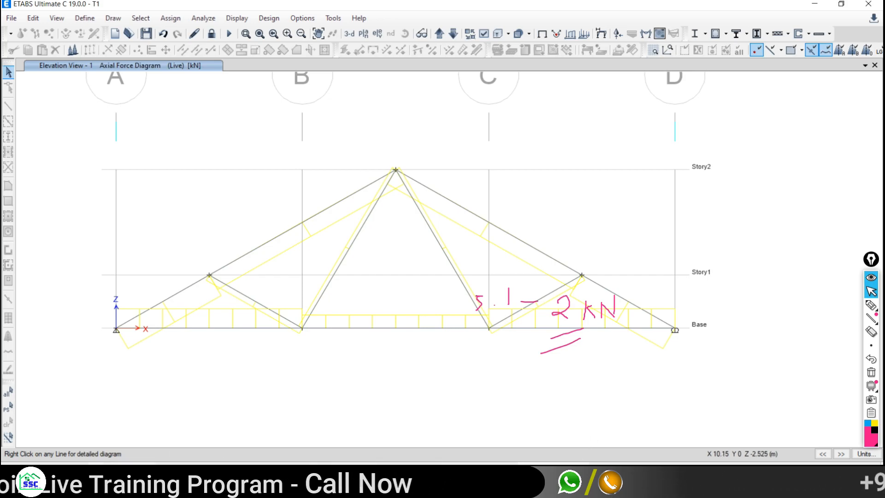
pyautogui.hotkey('alt', 'Tab')
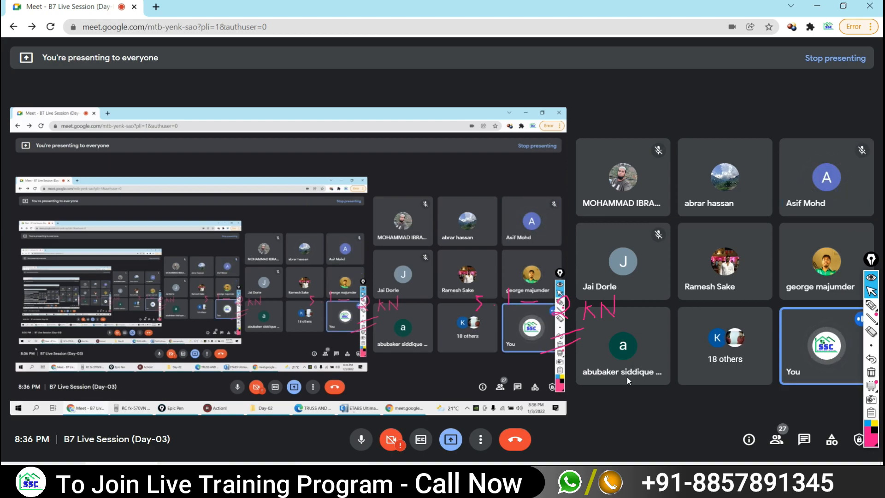
# - Admit the waiting participant in Google Meet, then return to the truss example PDF
pyautogui.hotkey('alt', 'Tab')
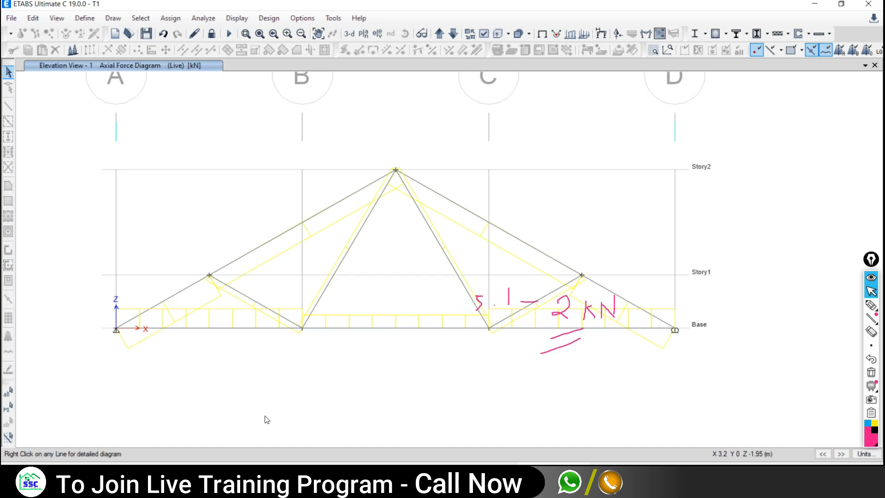
pyautogui.hotkey('alt', 'Tab')
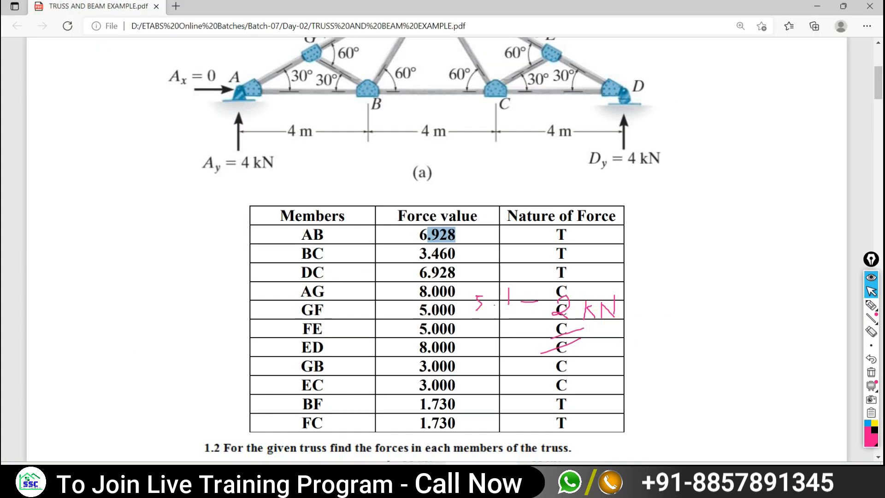
pyautogui.hotkey('alt', 'Tab')
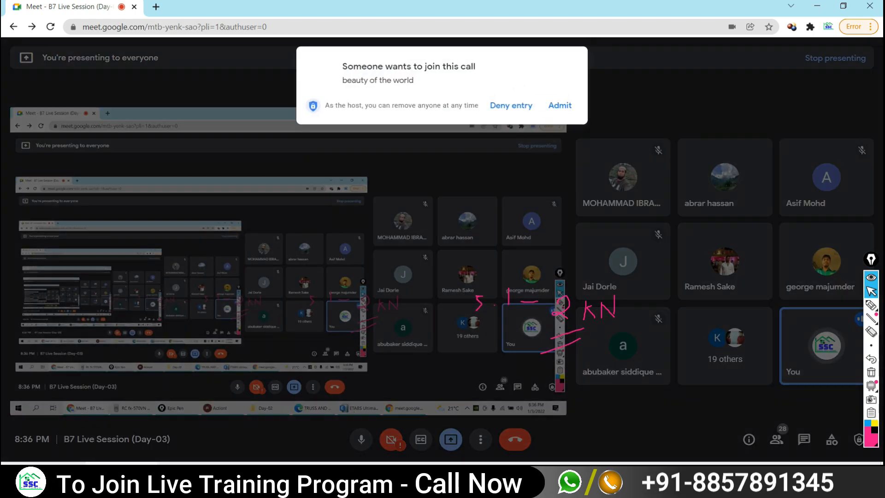
pyautogui.click(560, 106)
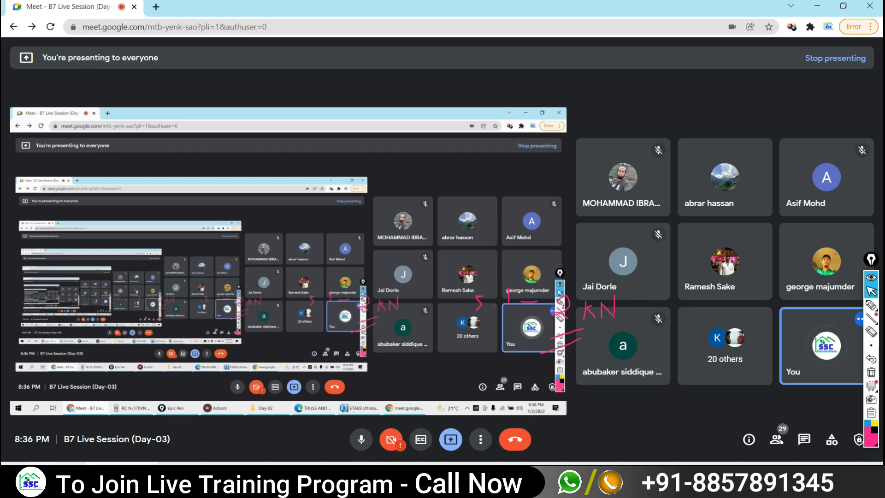
pyautogui.hotkey('alt', 'Tab')
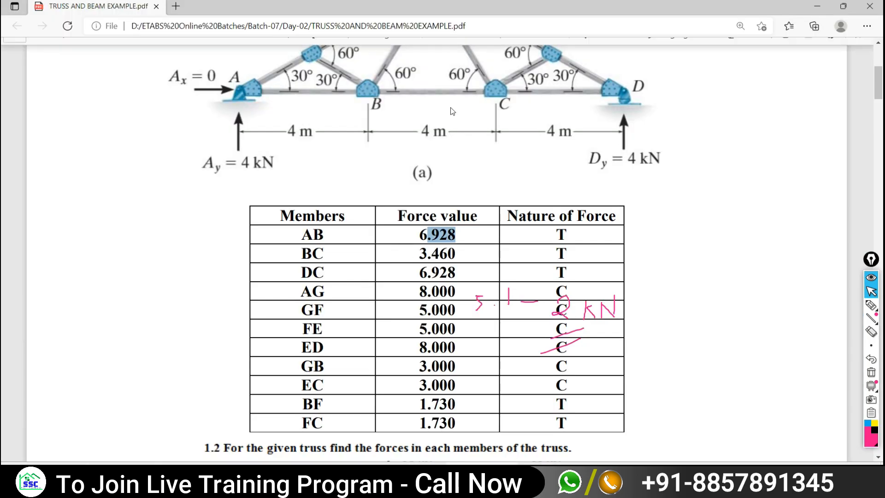
# - Sketch two rafter lines meeting at a circled apex above grid A
pyautogui.click(553, 474)
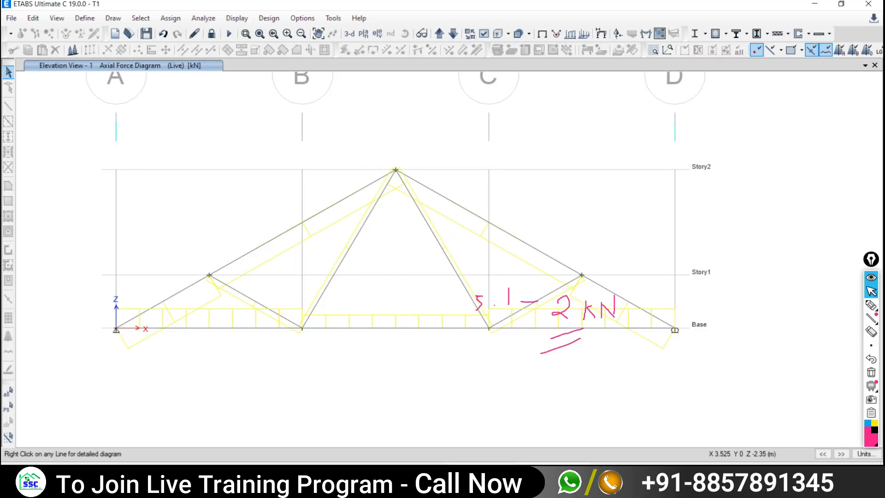
pyautogui.click(870, 306)
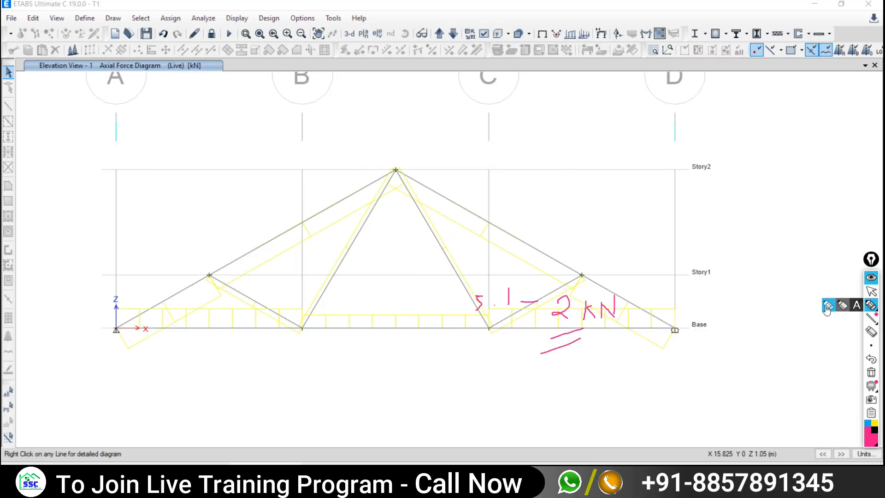
pyautogui.moveTo(226, 105); pyautogui.dragTo(82, 207)
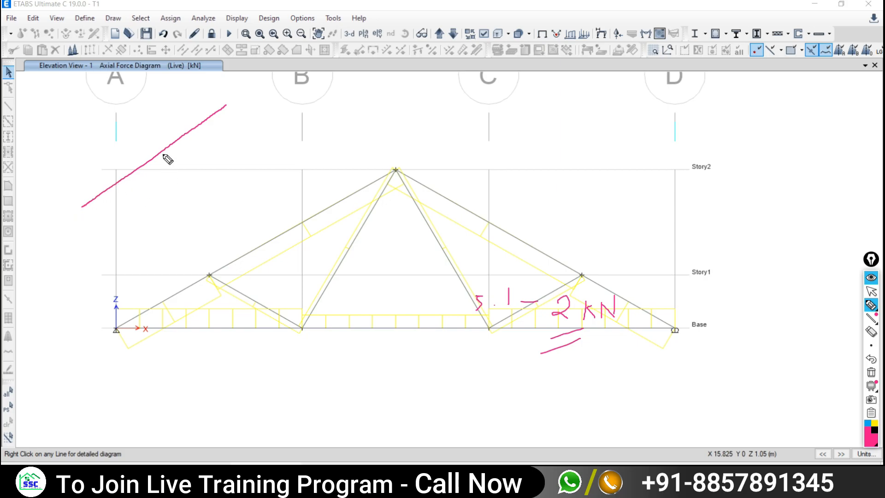
pyautogui.moveTo(227, 107); pyautogui.dragTo(306, 181)
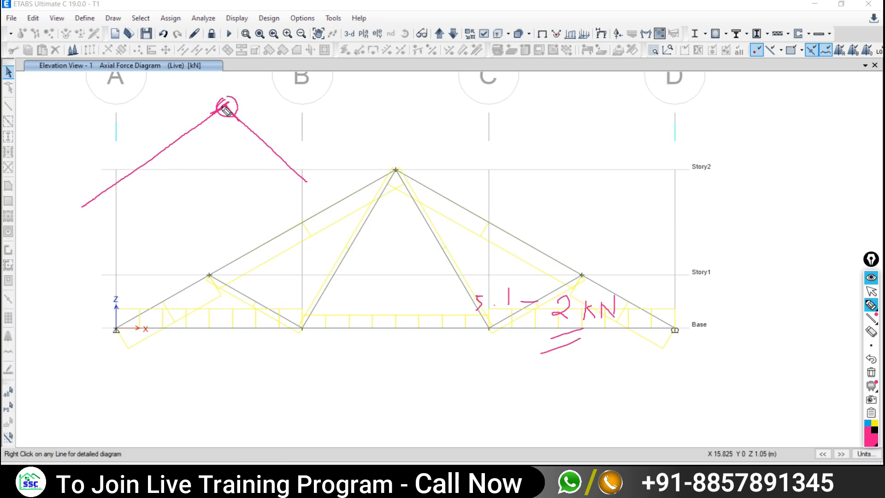
pyautogui.moveTo(223, 105); pyautogui.dragTo(268, 82)
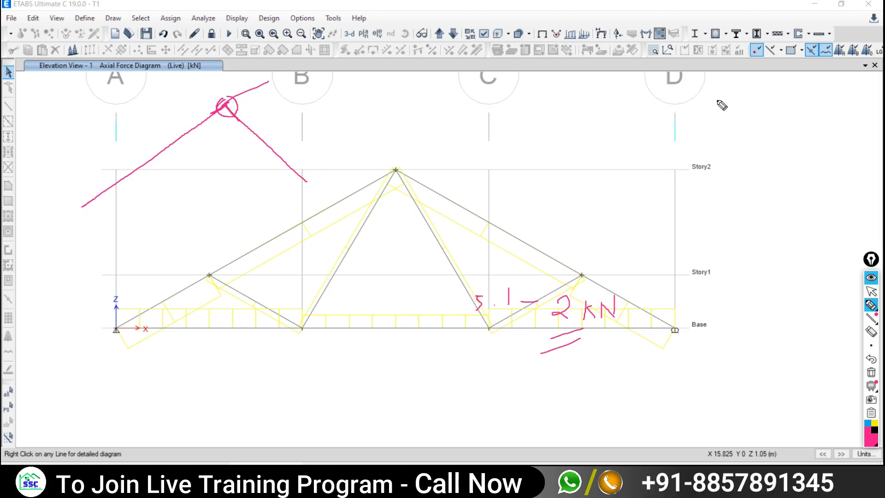
# - Sketch crossing vertical and horizontal member lines right of grid D and circle their joint
pyautogui.moveTo(723, 91); pyautogui.dragTo(721, 238)
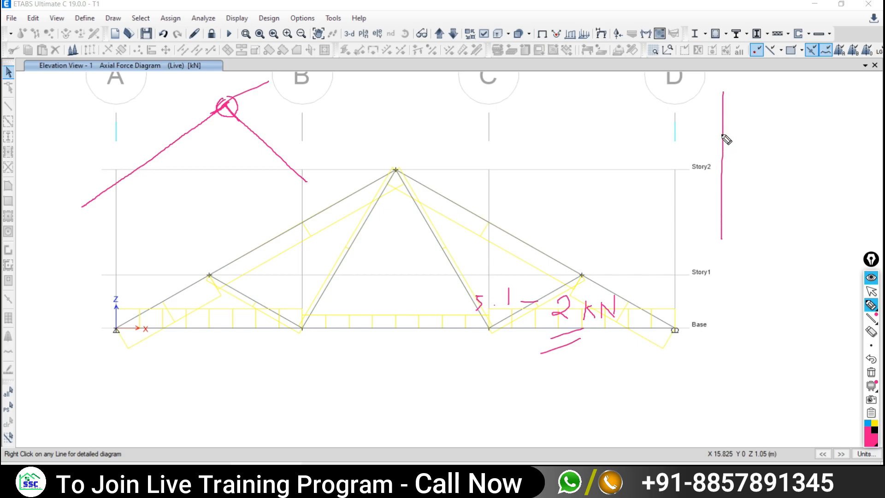
pyautogui.moveTo(722, 136); pyautogui.dragTo(620, 137)
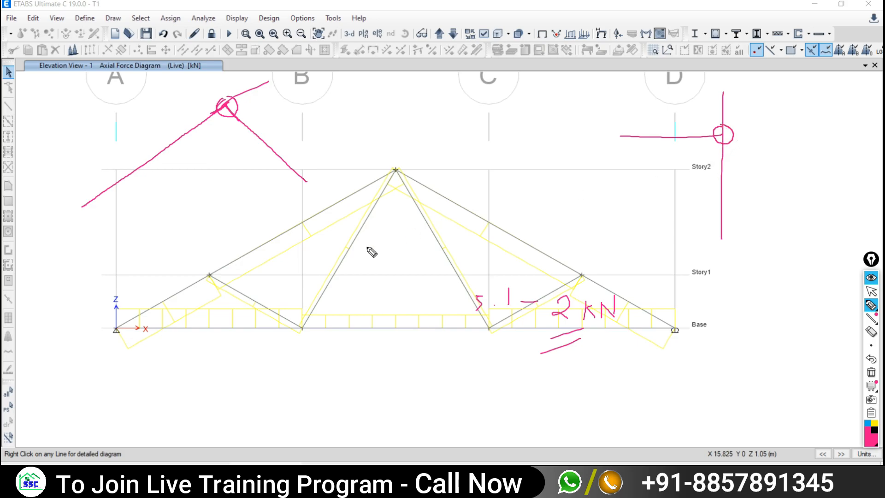
pyautogui.click(871, 291)
pyautogui.click(100, 477)
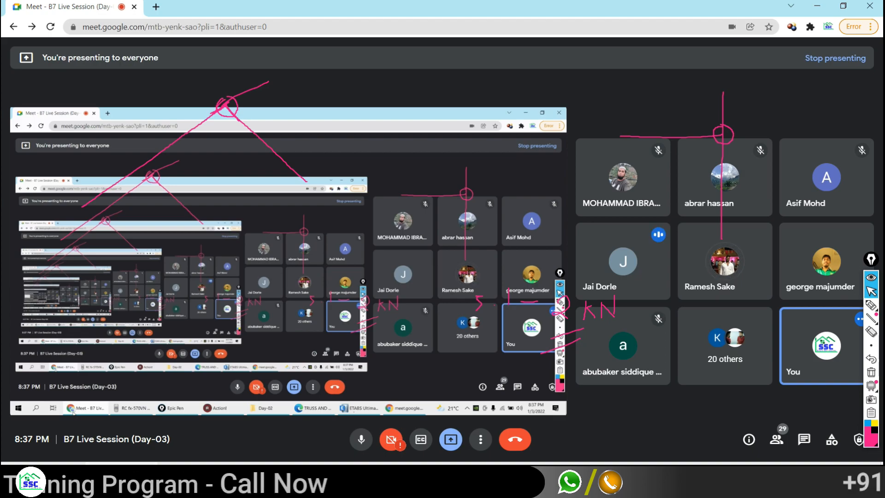
pyautogui.click(101, 478)
pyautogui.click(871, 305)
pyautogui.moveTo(725, 82); pyautogui.dragTo(723, 206)
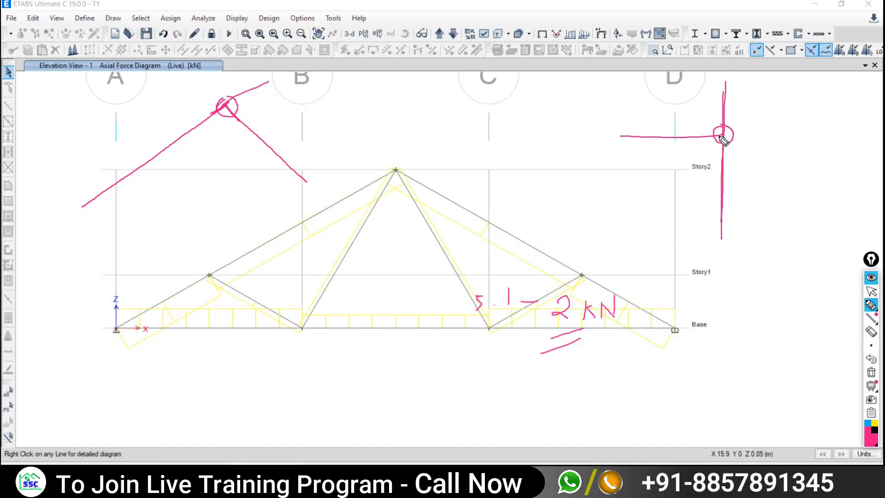
pyautogui.moveTo(722, 135); pyautogui.dragTo(613, 136)
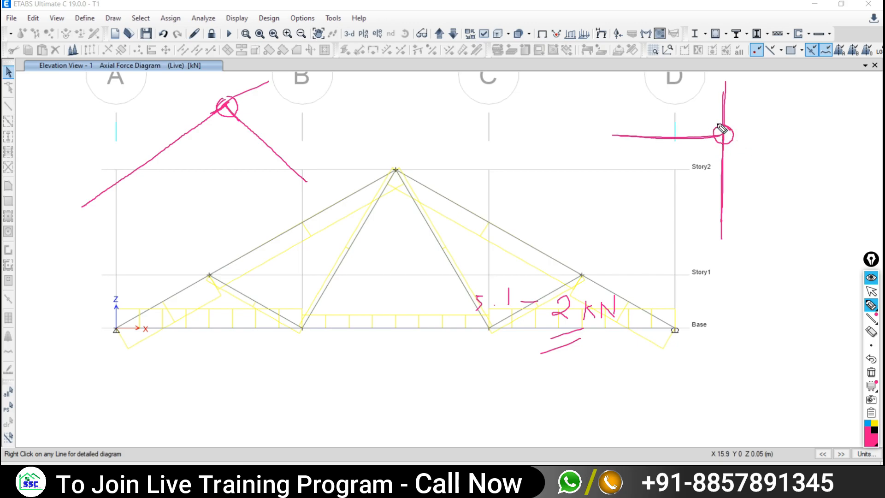
pyautogui.moveTo(734, 146); pyautogui.dragTo(735, 138)
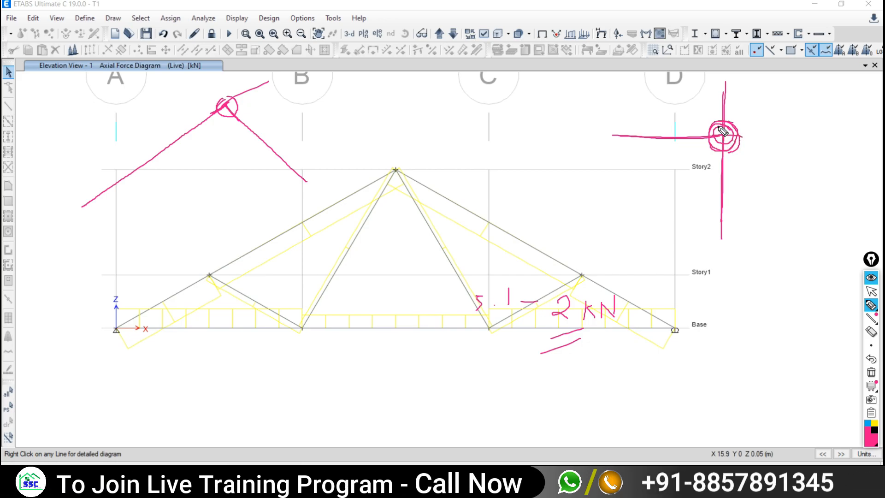
pyautogui.moveTo(724, 134)
pyautogui.mouseDown()
pyautogui.moveTo(735, 130)
pyautogui.moveTo(739, 159)
pyautogui.mouseUp()
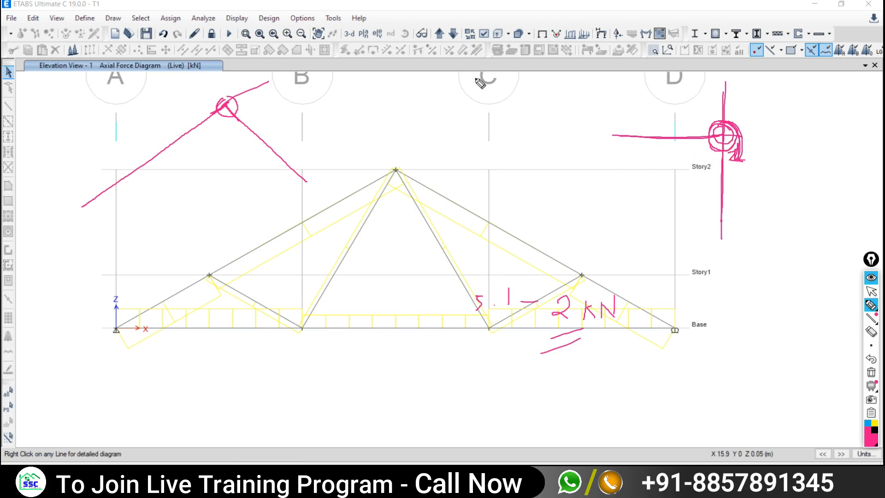
# - Sketch member lines with a circled joint at grid C and a wedge joint between C and D
pyautogui.moveTo(476, 79); pyautogui.dragTo(484, 218)
pyautogui.moveTo(480, 134); pyautogui.dragTo(369, 131)
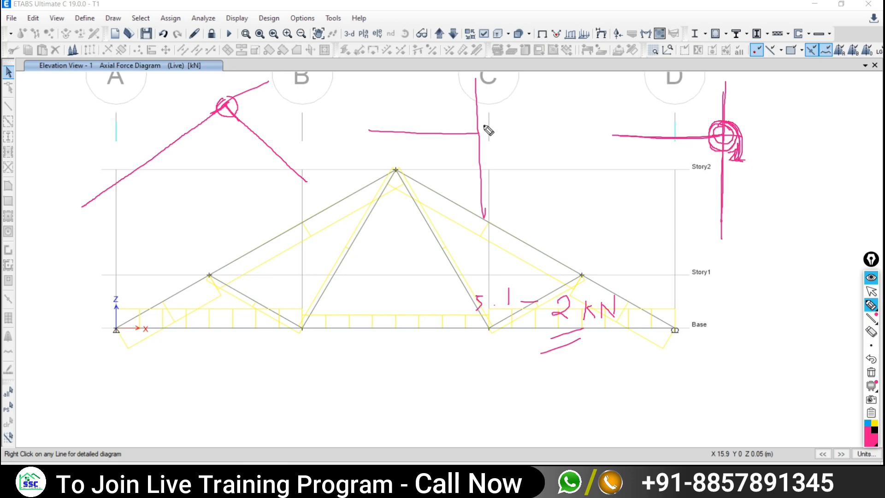
pyautogui.moveTo(470, 146)
pyautogui.mouseDown()
pyautogui.moveTo(496, 133)
pyautogui.moveTo(471, 121)
pyautogui.mouseUp()
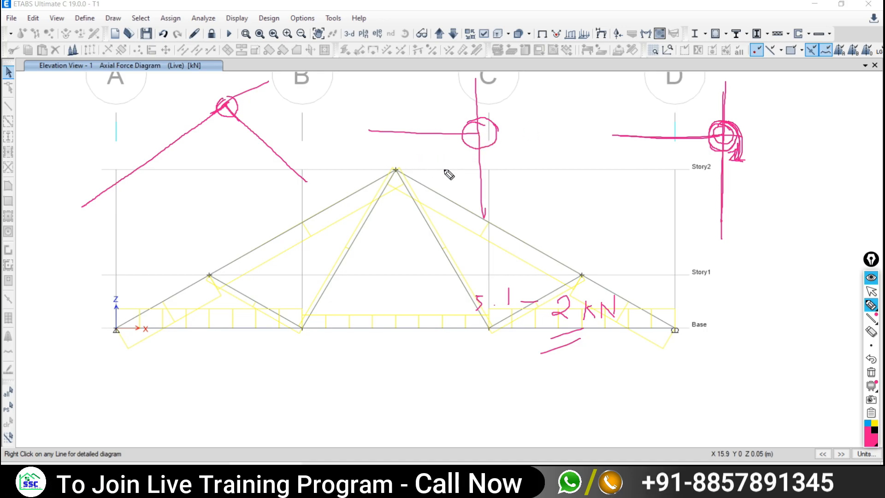
pyautogui.moveTo(576, 74); pyautogui.dragTo(572, 201)
pyautogui.moveTo(575, 132); pyautogui.dragTo(530, 132)
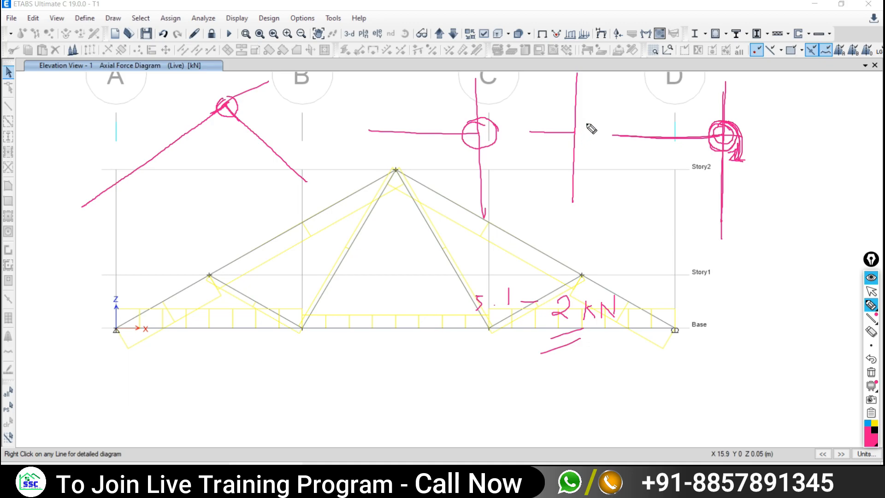
pyautogui.moveTo(587, 125)
pyautogui.mouseDown()
pyautogui.moveTo(575, 132)
pyautogui.moveTo(597, 145)
pyautogui.moveTo(599, 123)
pyautogui.moveTo(597, 159)
pyautogui.mouseUp()
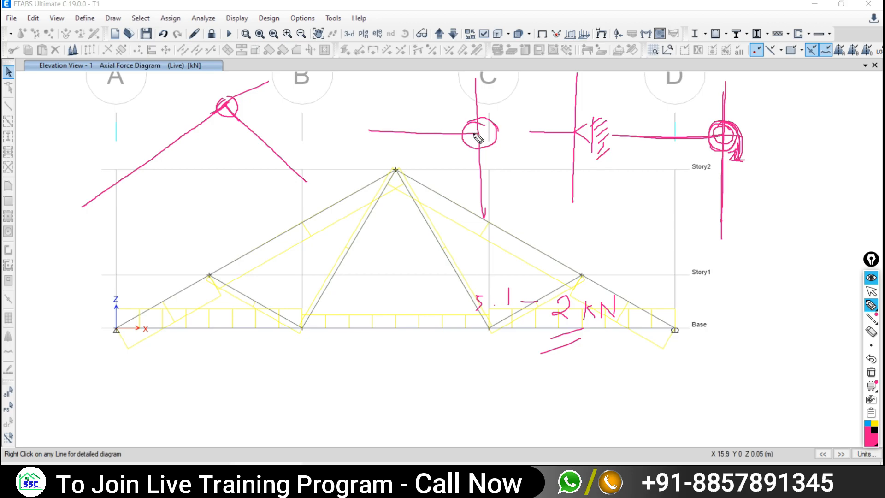
# - Retrace the grid C lines and draw a triangular support at the junction between C and D
pyautogui.moveTo(476, 74); pyautogui.dragTo(483, 215)
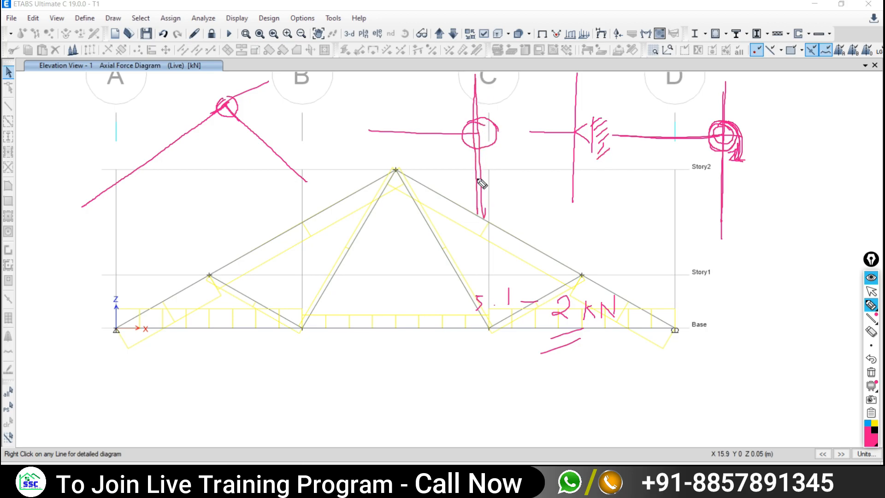
pyautogui.moveTo(375, 129); pyautogui.dragTo(482, 133)
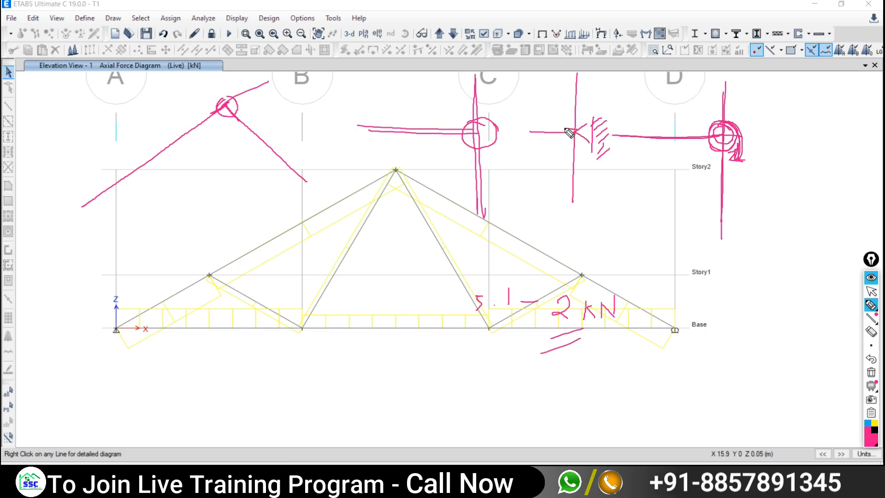
pyautogui.moveTo(575, 129); pyautogui.dragTo(522, 128)
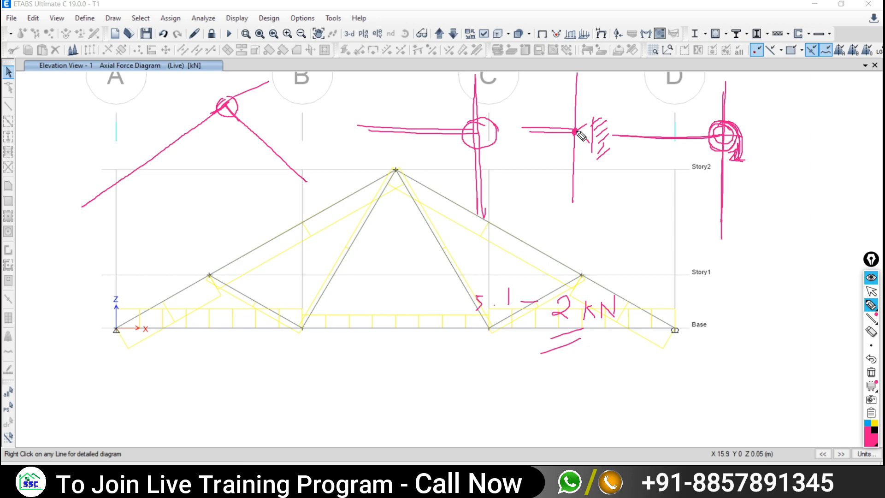
pyautogui.moveTo(593, 119); pyautogui.dragTo(576, 134)
pyautogui.moveTo(575, 132); pyautogui.dragTo(594, 150)
pyautogui.moveTo(593, 115); pyautogui.dragTo(591, 151)
# - Add joint loops, support wedge hatching, a curved rotation arrow and an arrow mark at grid C
pyautogui.moveTo(482, 122)
pyautogui.mouseDown()
pyautogui.moveTo(464, 140)
pyautogui.moveTo(486, 122)
pyautogui.mouseUp()
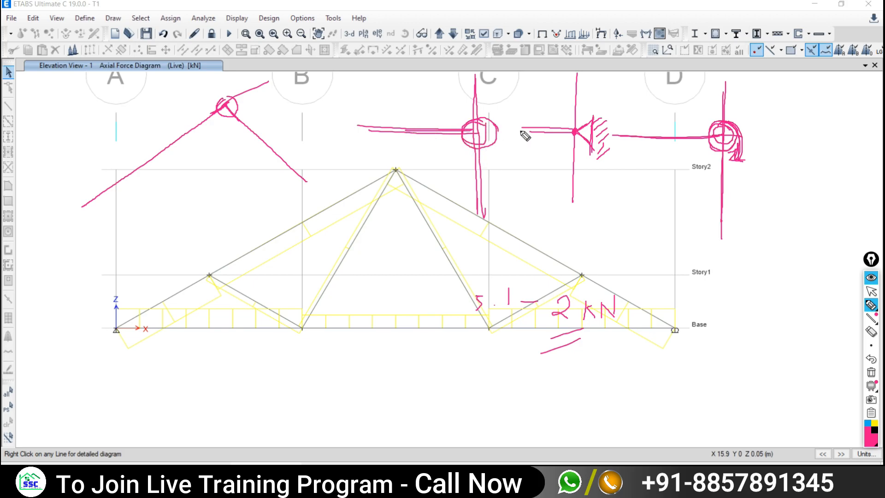
pyautogui.moveTo(581, 123)
pyautogui.mouseDown()
pyautogui.moveTo(563, 130)
pyautogui.moveTo(580, 137)
pyautogui.moveTo(584, 122)
pyautogui.mouseUp()
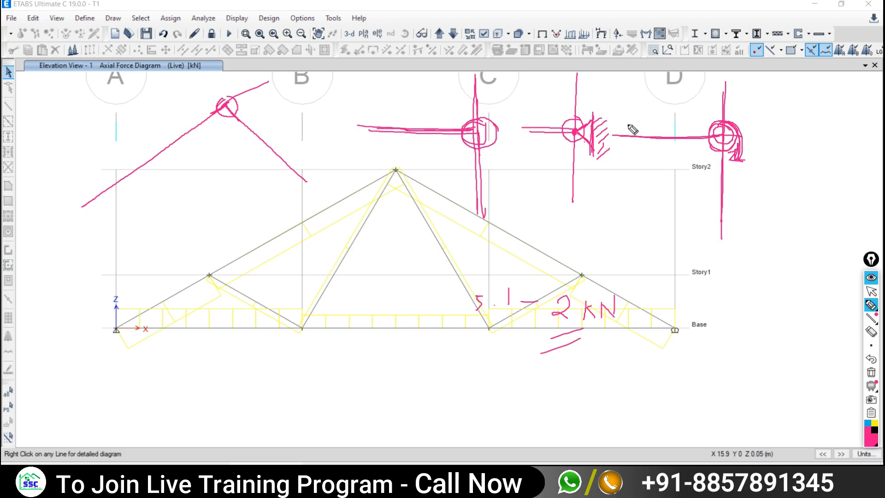
pyautogui.moveTo(588, 133)
pyautogui.mouseDown()
pyautogui.moveTo(594, 116)
pyautogui.moveTo(578, 135)
pyautogui.mouseUp()
pyautogui.moveTo(572, 96)
pyautogui.mouseDown()
pyautogui.moveTo(545, 95)
pyautogui.moveTo(555, 102)
pyautogui.mouseUp()
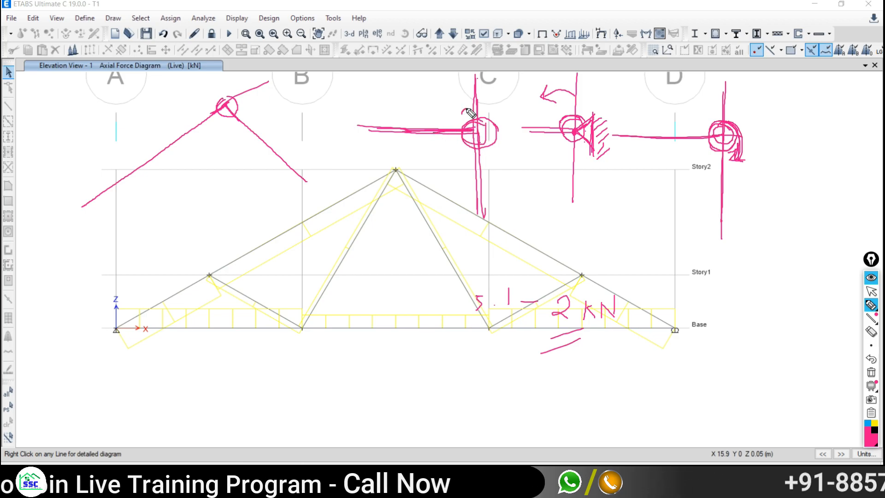
pyautogui.moveTo(467, 108); pyautogui.dragTo(466, 115)
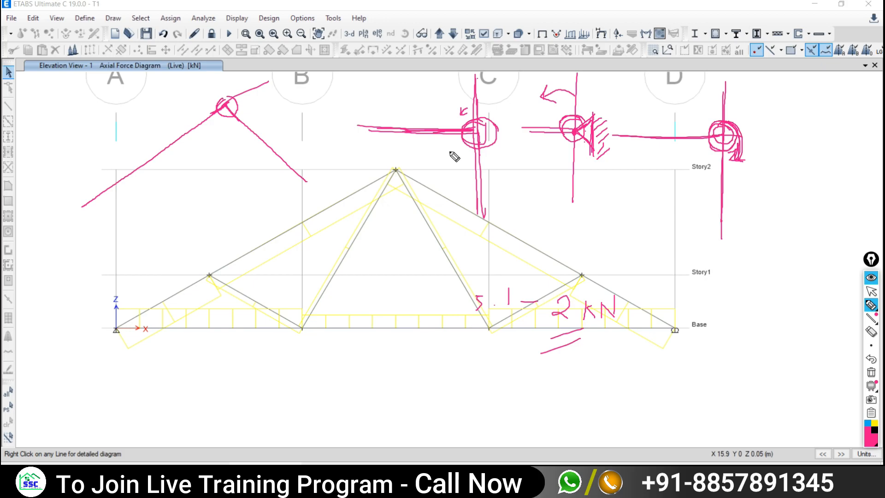
# - Sketch crossing member lines around a circled joint near the left support, plus a force arrow at grid C
pyautogui.moveTo(223, 138); pyautogui.dragTo(148, 199)
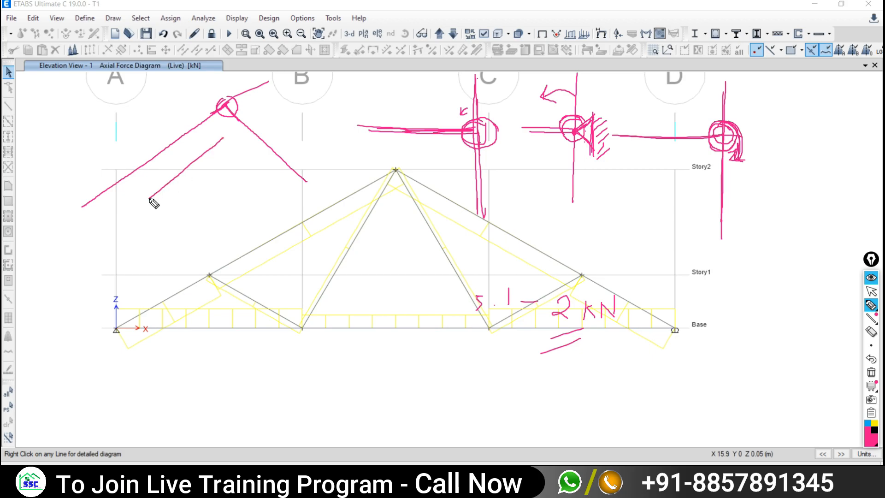
pyautogui.moveTo(183, 171); pyautogui.dragTo(243, 206)
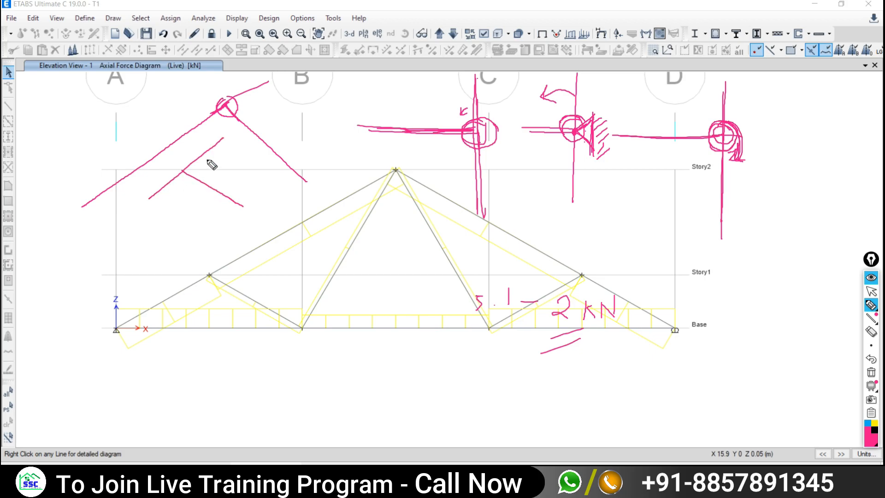
pyautogui.moveTo(226, 138); pyautogui.dragTo(160, 196)
pyautogui.moveTo(187, 163)
pyautogui.mouseDown()
pyautogui.moveTo(177, 167)
pyautogui.moveTo(178, 187)
pyautogui.moveTo(198, 174)
pyautogui.moveTo(194, 165)
pyautogui.mouseUp()
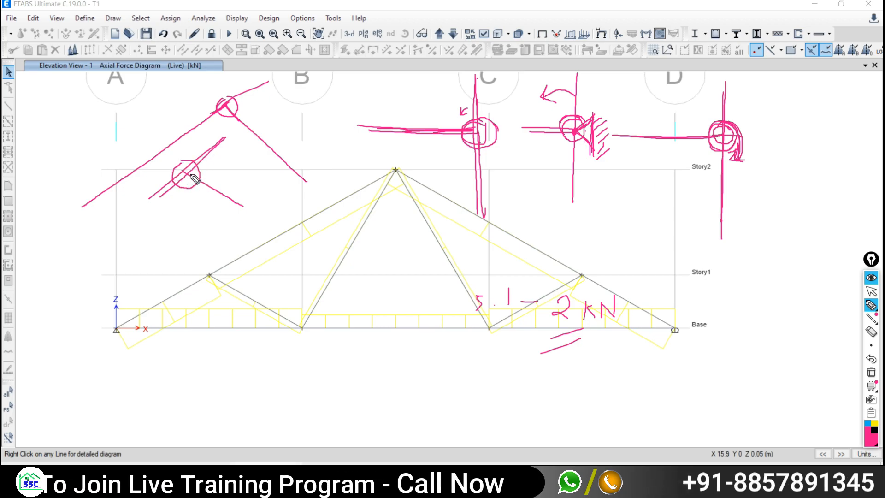
pyautogui.moveTo(188, 174); pyautogui.dragTo(230, 194)
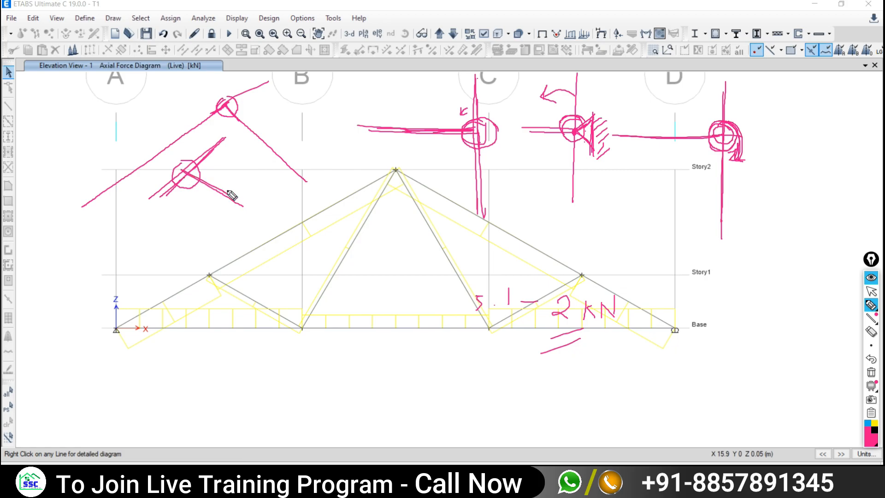
pyautogui.moveTo(187, 170); pyautogui.dragTo(170, 185)
pyautogui.moveTo(228, 130); pyautogui.dragTo(229, 146)
pyautogui.moveTo(469, 107)
pyautogui.mouseDown()
pyautogui.moveTo(456, 120)
pyautogui.moveTo(472, 117)
pyautogui.moveTo(449, 111)
pyautogui.moveTo(461, 126)
pyautogui.mouseUp()
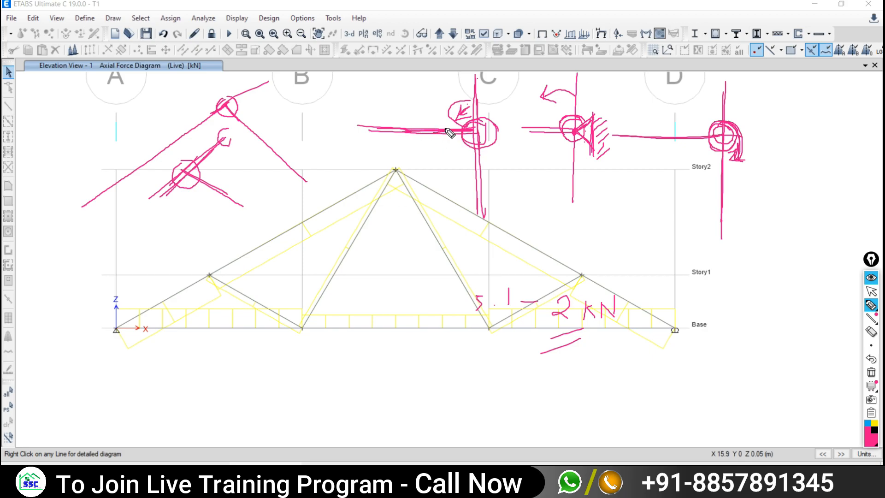
pyautogui.moveTo(446, 133)
pyautogui.mouseDown()
pyautogui.moveTo(454, 138)
pyautogui.moveTo(457, 130)
pyautogui.mouseUp()
# - Ink-sketch the reaction at support A, the Story1 joint near grid D with force marks, and the left Story1 joint
pyautogui.moveTo(121, 316)
pyautogui.mouseDown()
pyautogui.moveTo(102, 307)
pyautogui.moveTo(109, 353)
pyautogui.mouseUp()
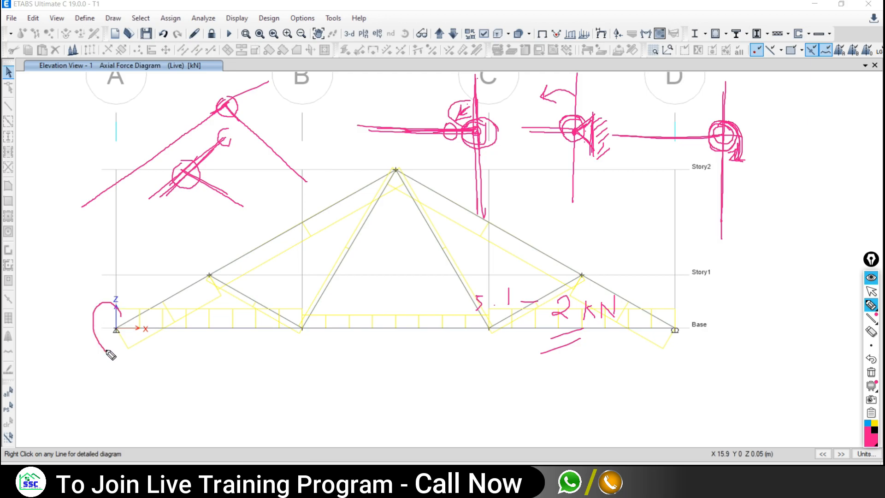
pyautogui.moveTo(742, 241); pyautogui.dragTo(749, 315)
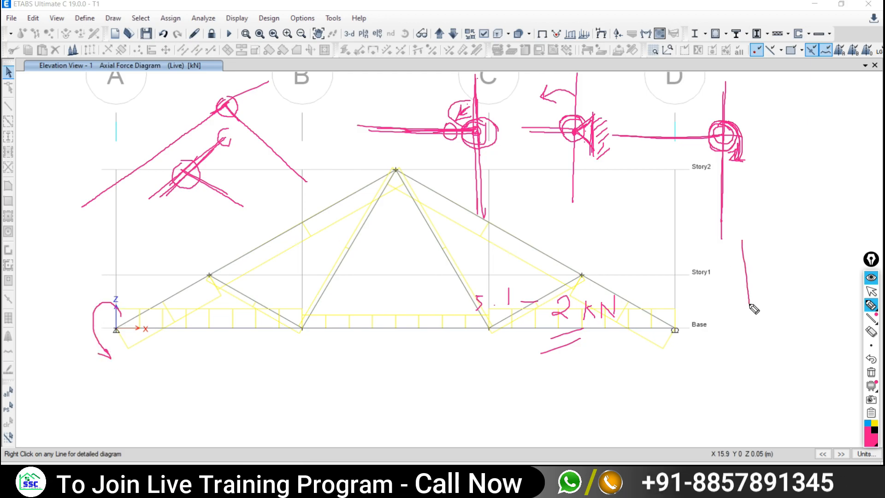
pyautogui.moveTo(746, 275); pyautogui.dragTo(684, 277)
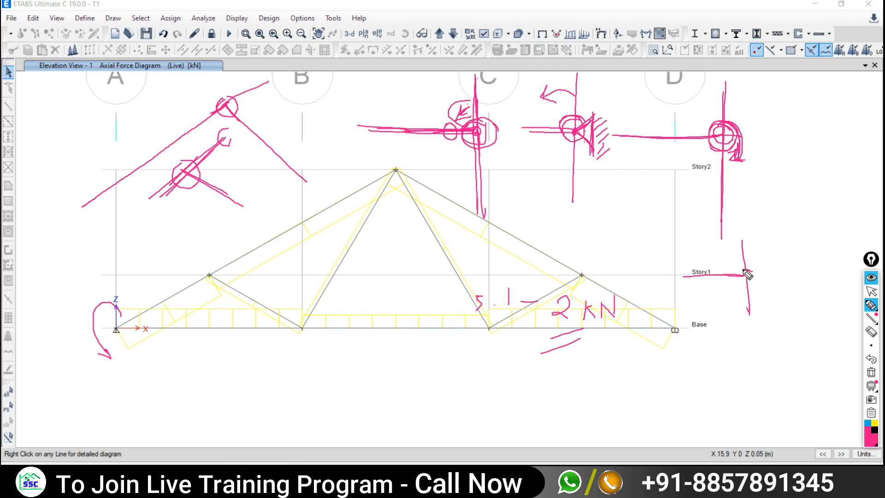
pyautogui.moveTo(745, 287)
pyautogui.mouseDown()
pyautogui.moveTo(755, 282)
pyautogui.moveTo(743, 286)
pyautogui.mouseUp()
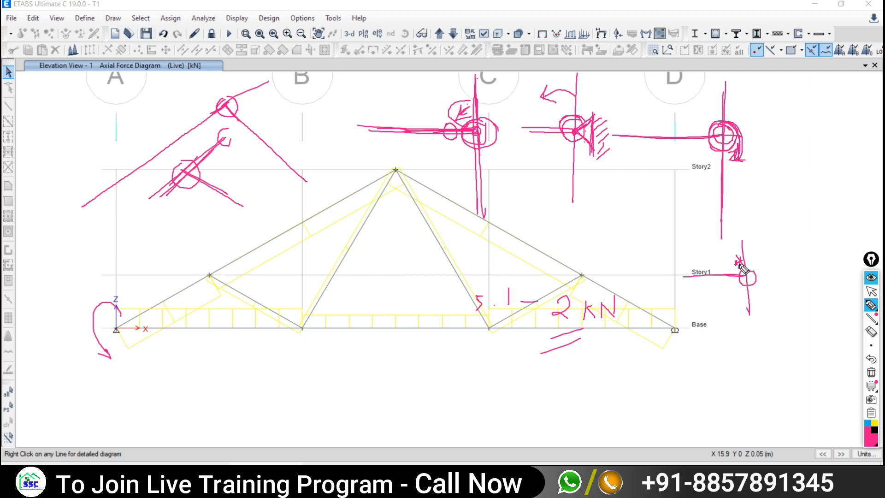
pyautogui.moveTo(736, 257); pyautogui.dragTo(742, 267)
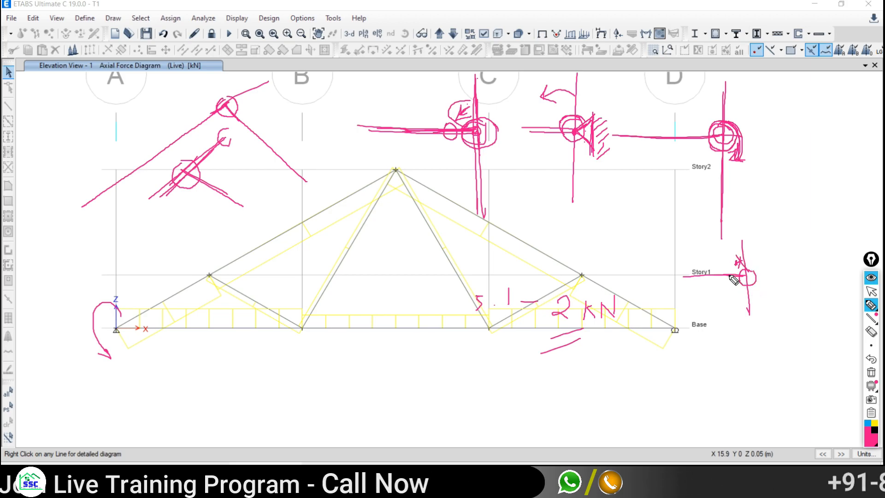
pyautogui.moveTo(729, 274); pyautogui.dragTo(731, 279)
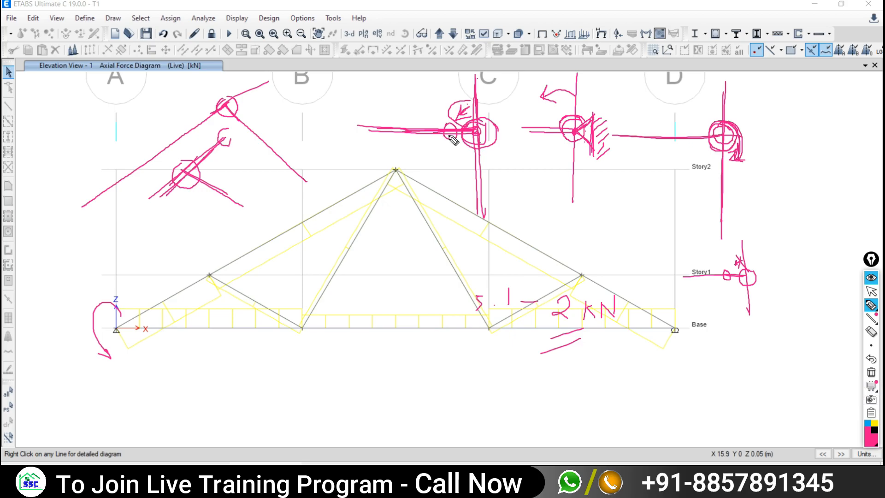
pyautogui.click(871, 304)
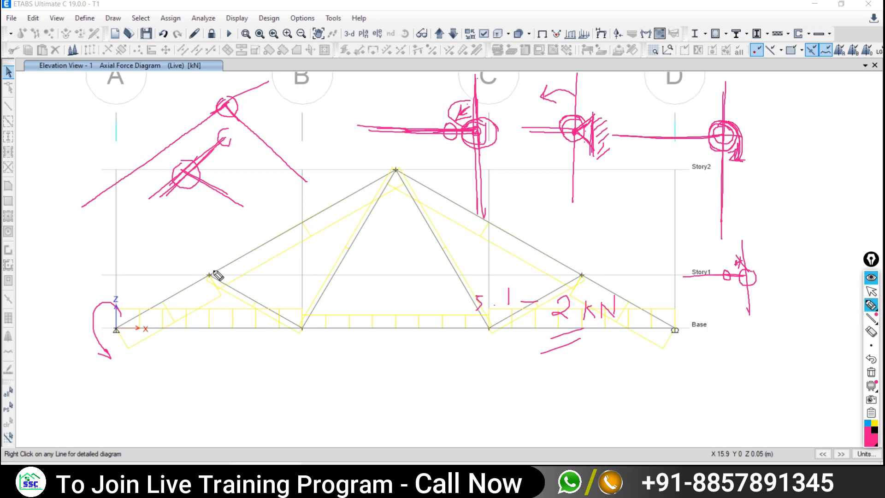
pyautogui.moveTo(212, 268)
pyautogui.mouseDown()
pyautogui.moveTo(200, 278)
pyautogui.moveTo(215, 282)
pyautogui.mouseUp()
# - Clear all on-screen ink, then circle the right Story1 truss joint in pen ink
pyautogui.click(871, 374)
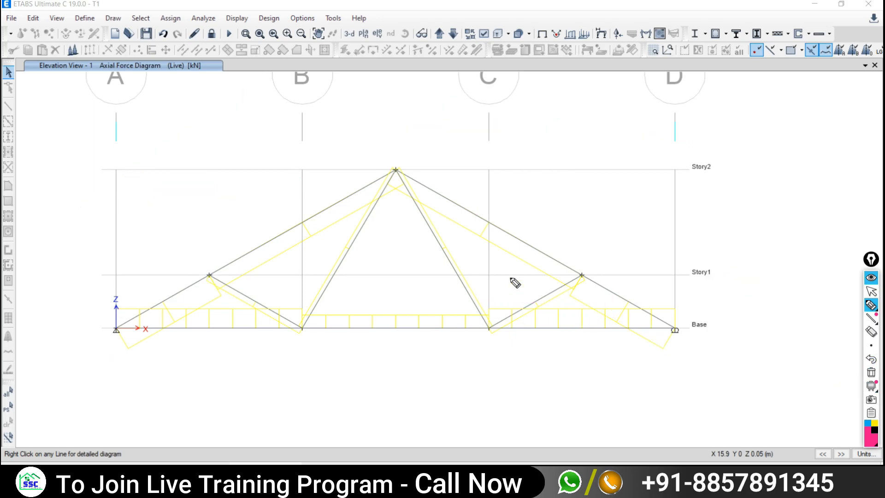
pyautogui.click(871, 295)
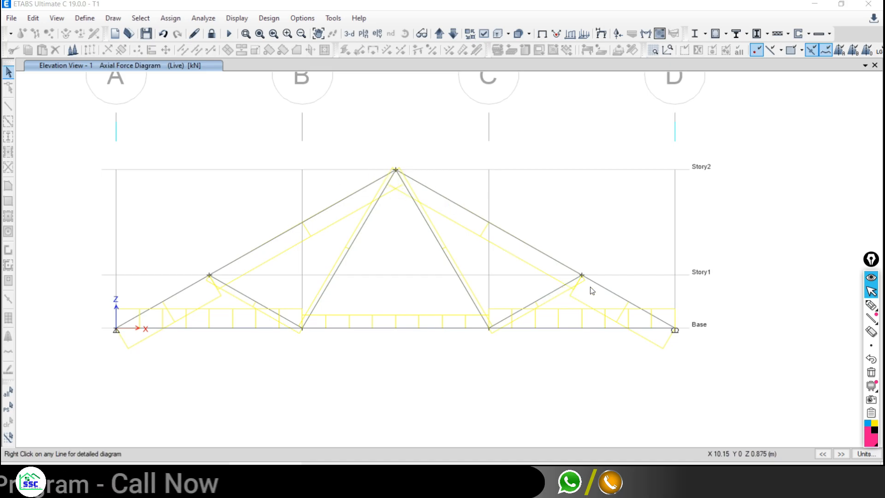
pyautogui.moveTo(586, 280)
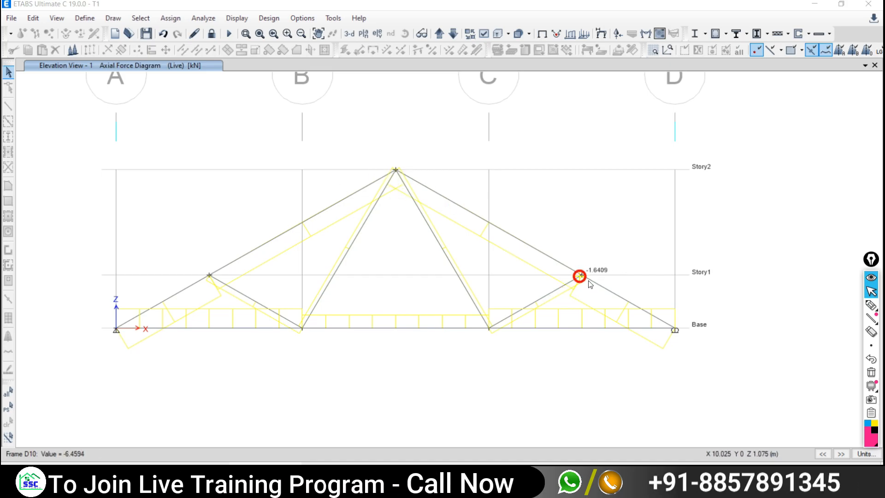
pyautogui.click(871, 304)
pyautogui.moveTo(585, 269)
pyautogui.mouseDown()
pyautogui.moveTo(573, 282)
pyautogui.moveTo(591, 268)
pyautogui.moveTo(570, 264)
pyautogui.mouseUp()
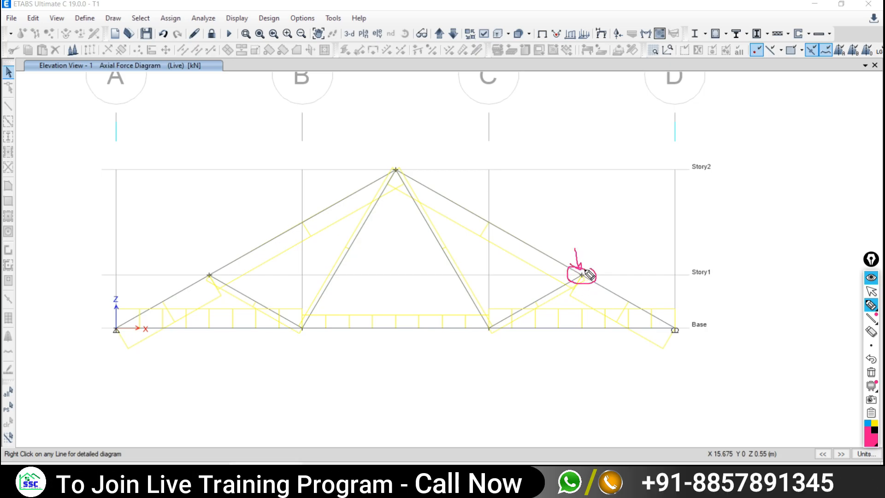
pyautogui.click(870, 290)
# - Switch to File Explorer and open Assumptions For Truss Analysis.jpg in Photos
pyautogui.hotkey('alt', 'Tab')
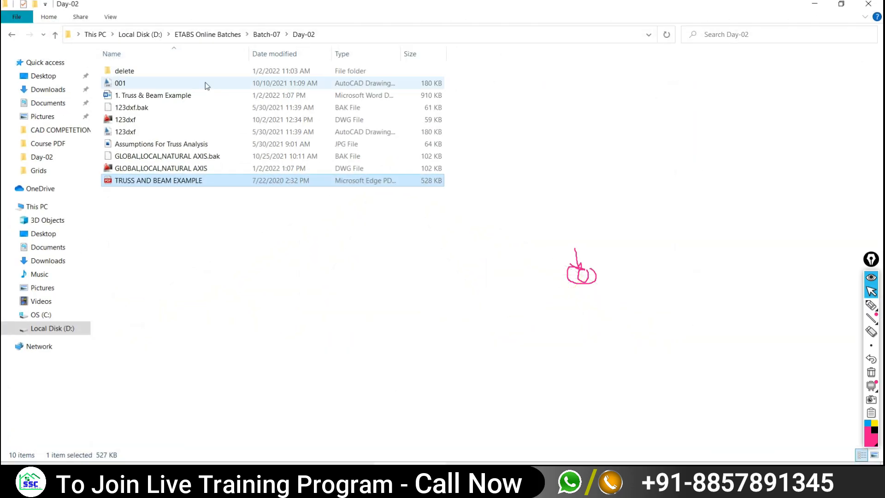
pyautogui.doubleClick(147, 144)
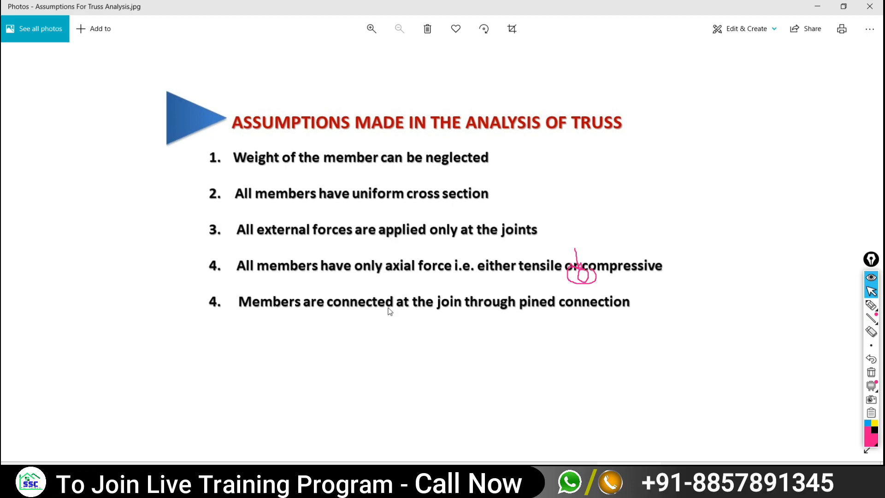
# - Handwrite 'pinned' beneath assumption 4 on the image and underline it
pyautogui.click(871, 304)
pyautogui.moveTo(526, 332)
pyautogui.mouseDown()
pyautogui.moveTo(525, 374)
pyautogui.moveTo(537, 347)
pyautogui.moveTo(604, 343)
pyautogui.mouseUp()
pyautogui.moveTo(617, 336); pyautogui.dragTo(621, 343)
pyautogui.moveTo(639, 334); pyautogui.dragTo(646, 352)
pyautogui.moveTo(537, 369); pyautogui.dragTo(677, 346)
pyautogui.moveTo(486, 397); pyautogui.dragTo(728, 323)
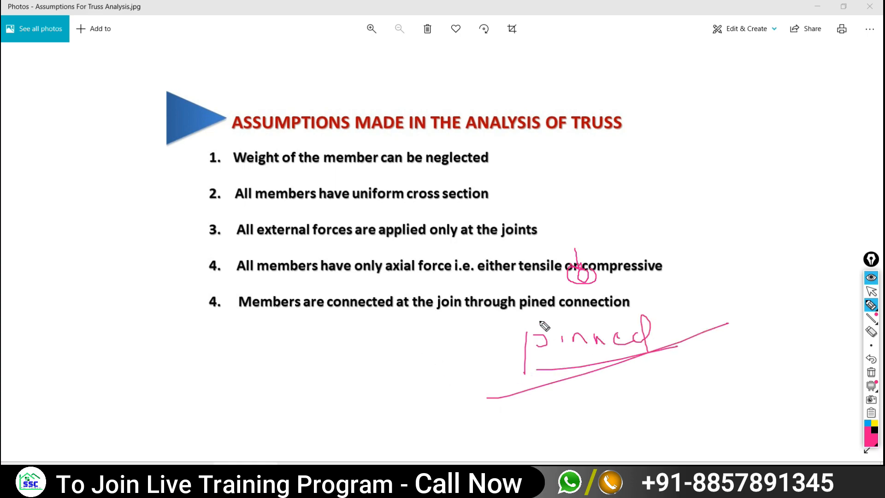
pyautogui.moveTo(542, 291)
pyautogui.mouseDown()
pyautogui.moveTo(547, 282)
pyautogui.moveTo(550, 291)
pyautogui.mouseUp()
# - Return to the pointer and switch from the truss PDF to the Google Meet window
pyautogui.moveTo(875, 307)
pyautogui.click(871, 290)
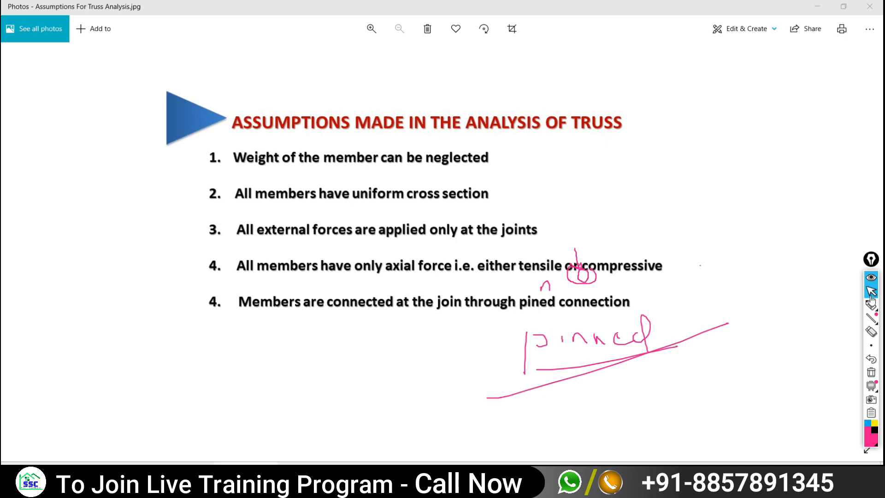
pyautogui.click(449, 473)
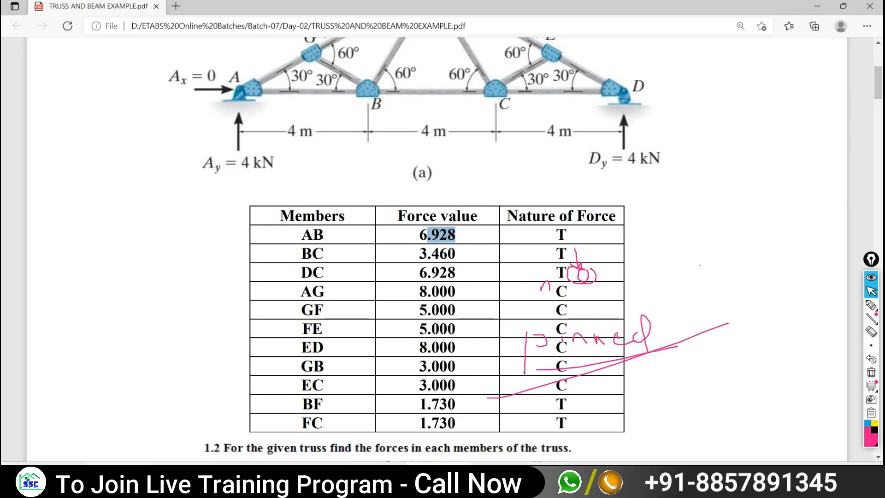
pyautogui.click(117, 475)
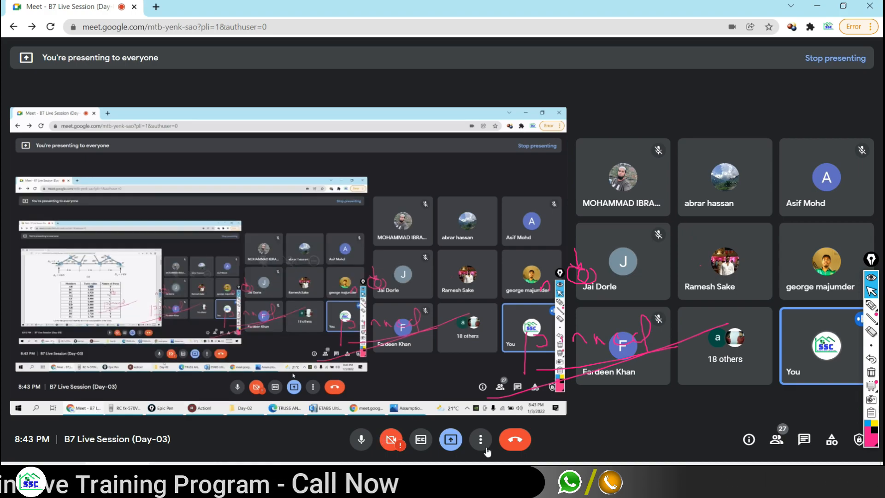
# - Read member D8's axial force of -6.4594 kN in ETABS, then return to the PDF table
pyautogui.click(498, 475)
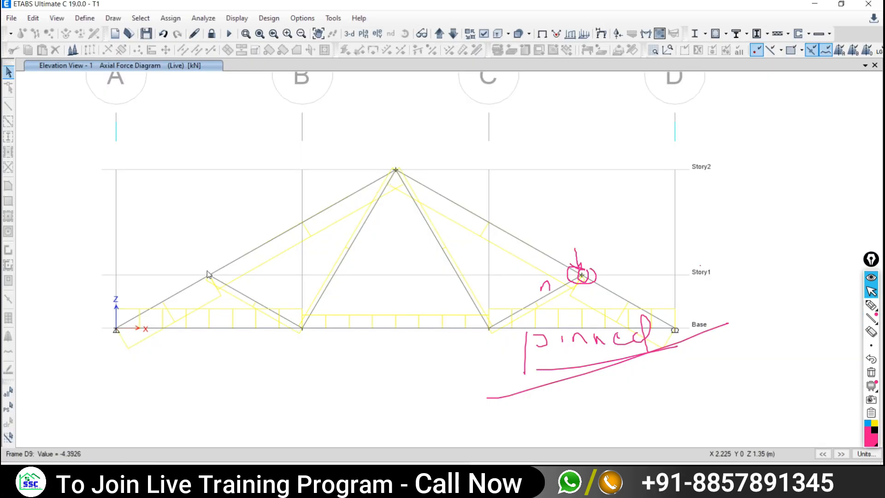
pyautogui.click(184, 290)
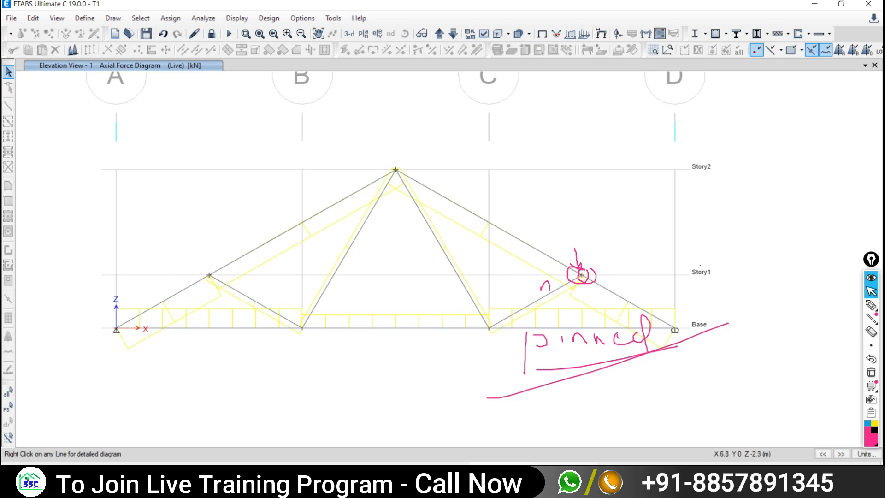
pyautogui.hotkey('alt', 'Tab')
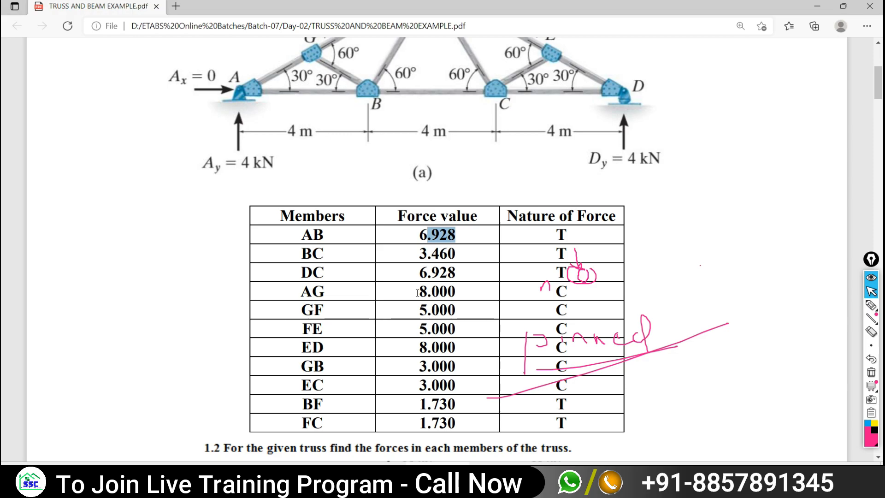
# - Check a bottom chord member's axial force in ETABS, then return to the PDF
pyautogui.hotkey('alt', 'Tab')
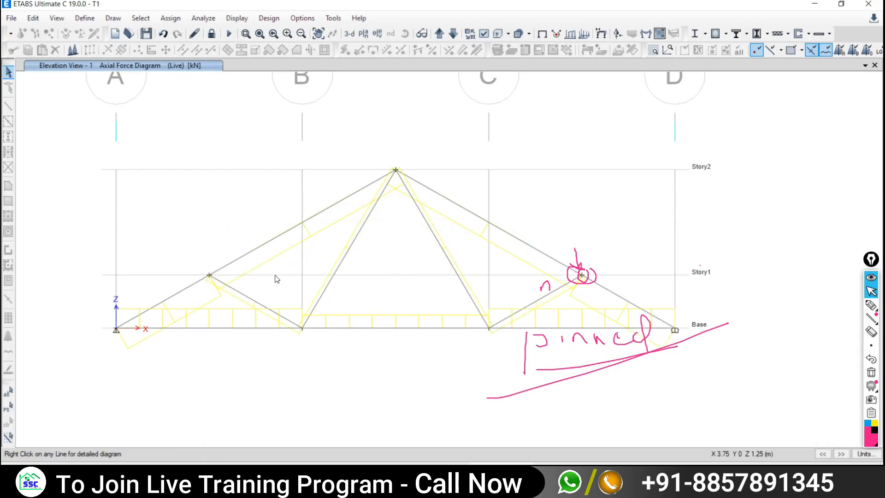
pyautogui.click(206, 328)
pyautogui.hotkey('alt', 'Tab')
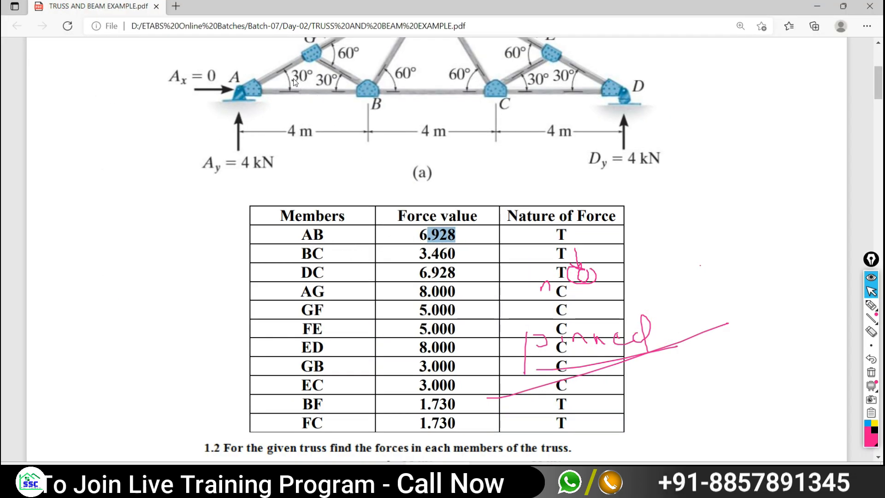
# - Highlight member AB on the truss figure and circle its 6.928 force value in the table
pyautogui.scroll(1, 386, 199)
pyautogui.scroll(1, 353, 134)
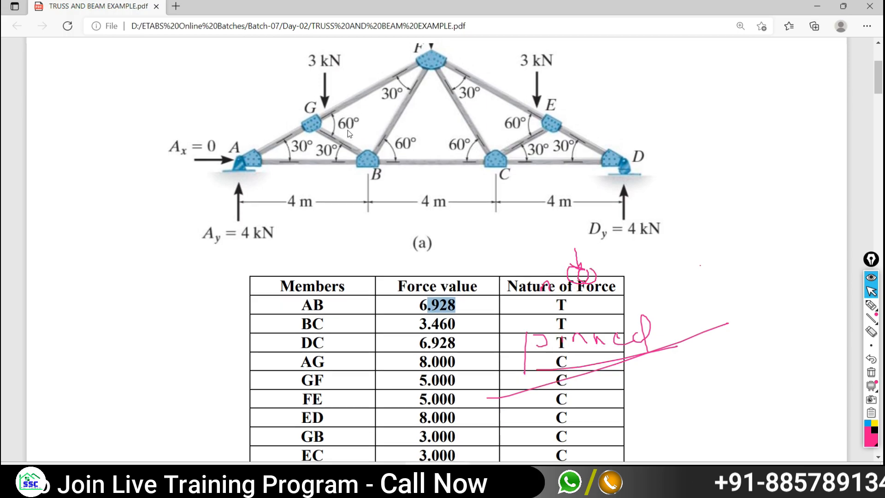
pyautogui.click(871, 304)
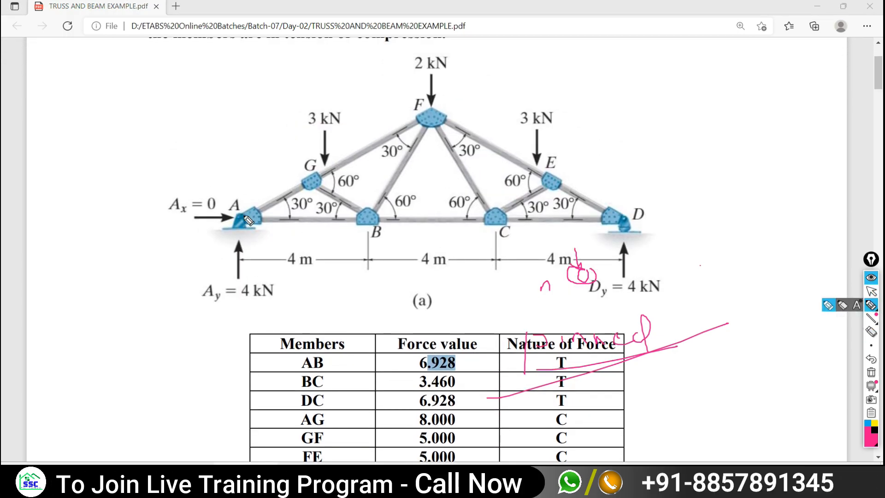
pyautogui.moveTo(249, 216)
pyautogui.mouseDown()
pyautogui.moveTo(286, 217)
pyautogui.moveTo(240, 222)
pyautogui.mouseUp()
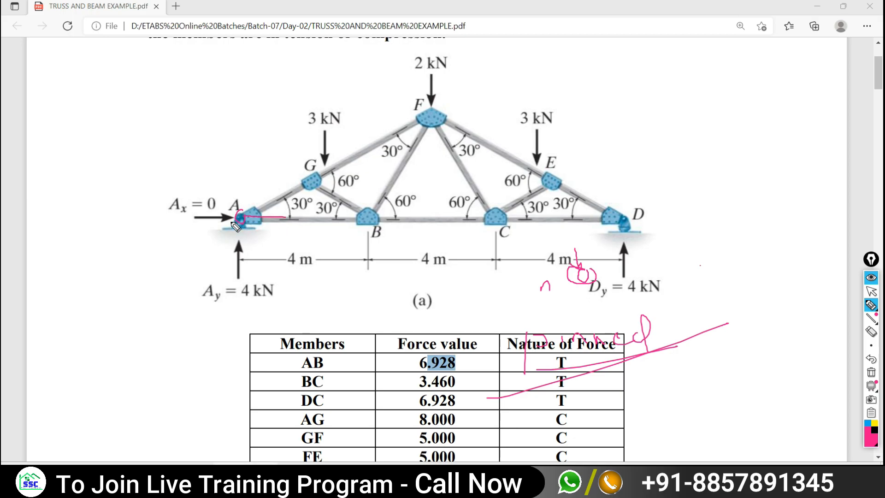
pyautogui.moveTo(444, 350)
pyautogui.mouseDown()
pyautogui.moveTo(431, 348)
pyautogui.moveTo(411, 361)
pyautogui.moveTo(426, 370)
pyautogui.moveTo(467, 364)
pyautogui.moveTo(456, 349)
pyautogui.mouseUp()
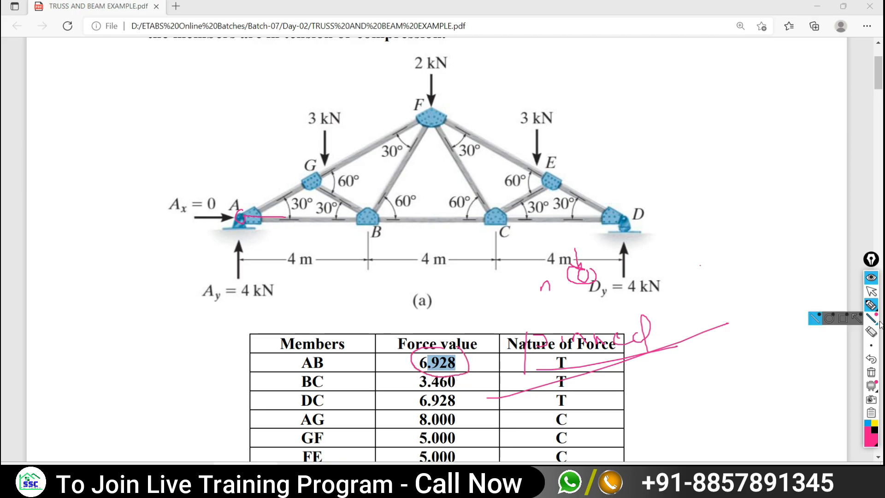
pyautogui.click(871, 291)
pyautogui.hotkey('alt', 'Tab')
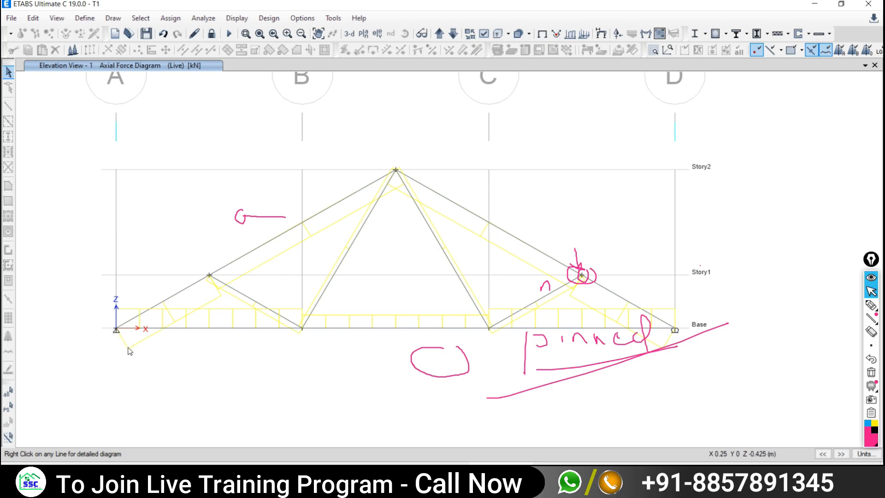
pyautogui.click(158, 328)
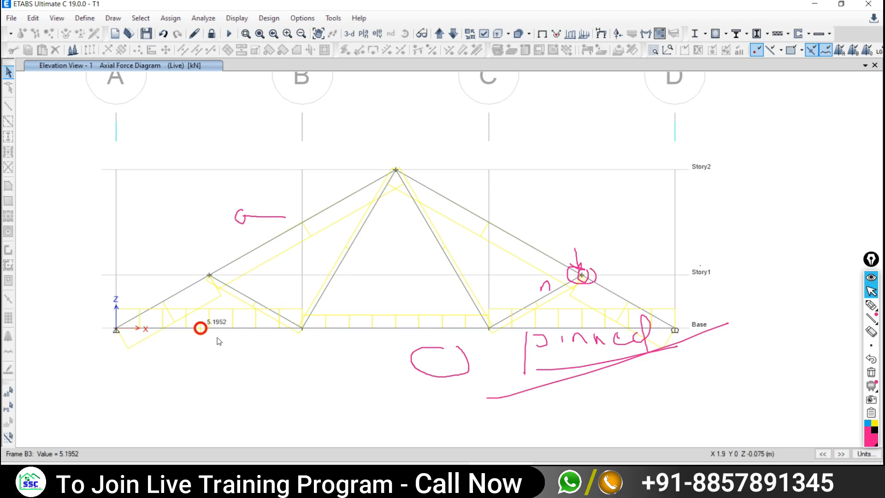
pyautogui.hotkey('alt', 'Tab')
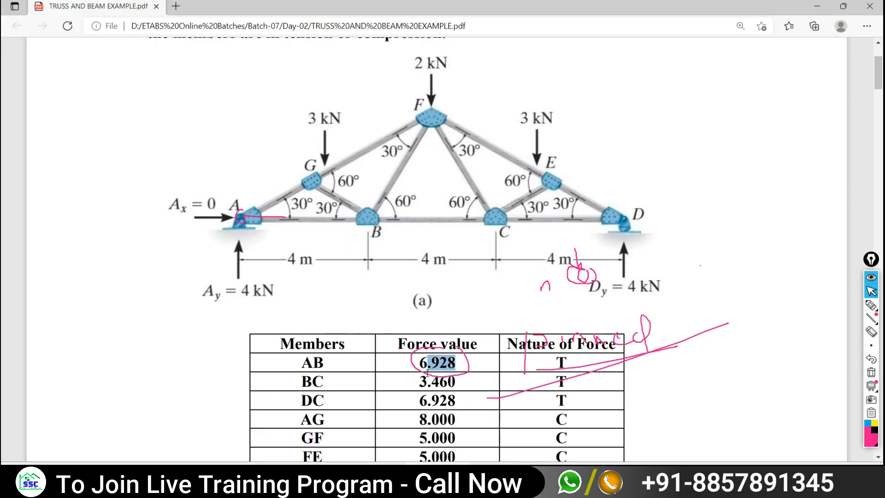
pyautogui.hotkey('alt', 'Tab')
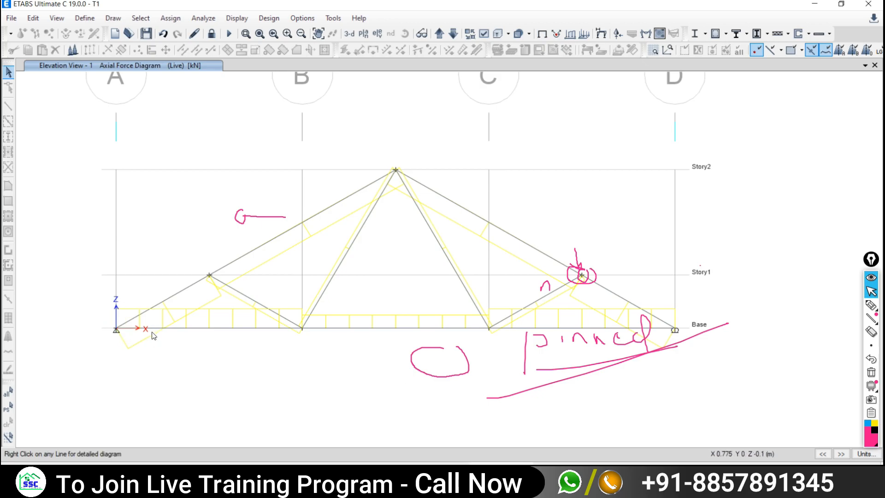
pyautogui.moveTo(195, 329)
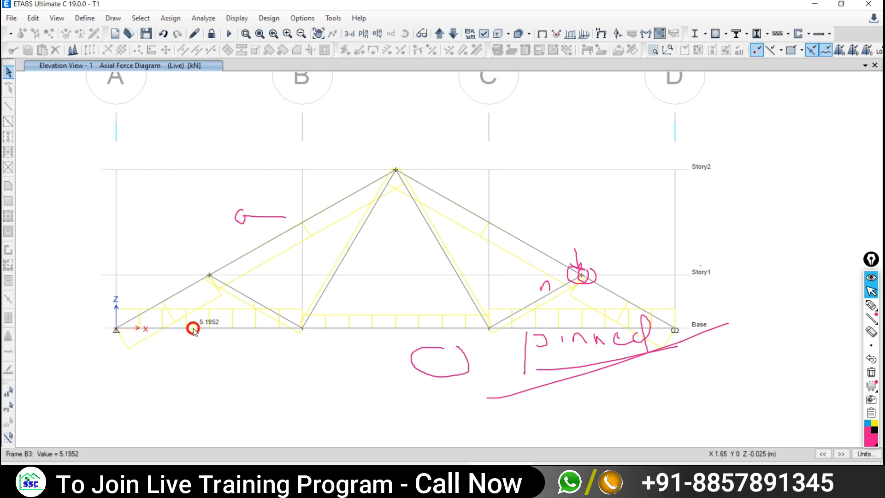
pyautogui.hotkey('alt', 'Tab')
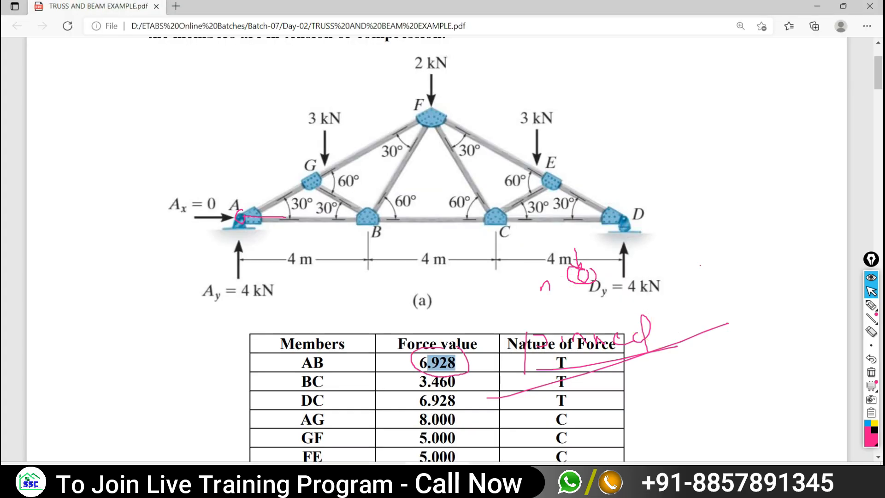
pyautogui.hotkey('alt', 'Tab')
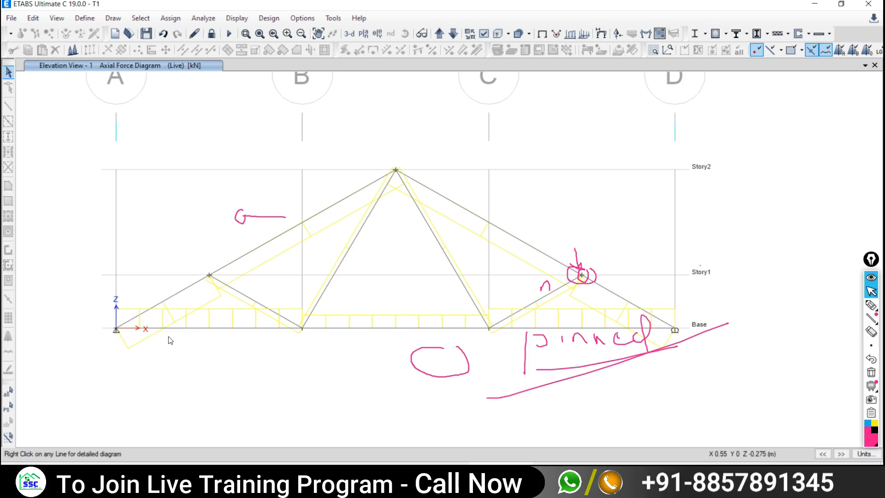
pyautogui.rightClick(198, 281)
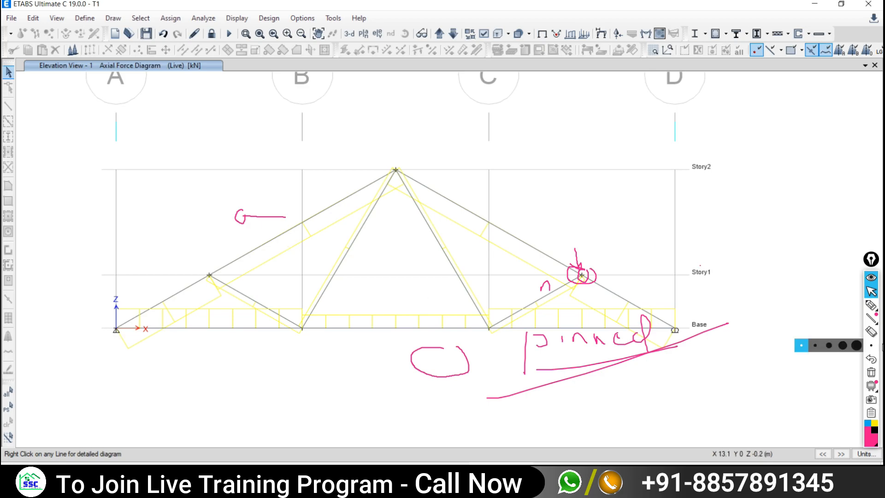
# - Clear the pen ink and unlock the model, confirming deletion of the analysis results
pyautogui.click(871, 373)
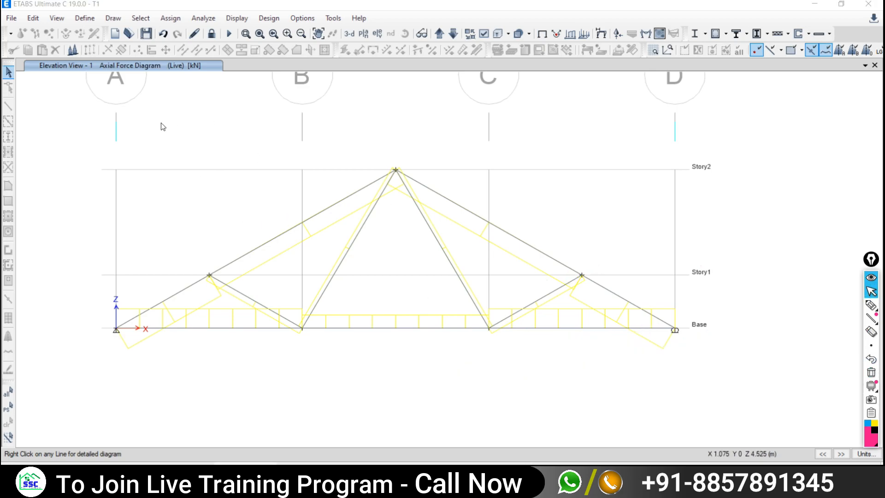
pyautogui.moveTo(390, 282); pyautogui.dragTo(440, 282, button='middle')
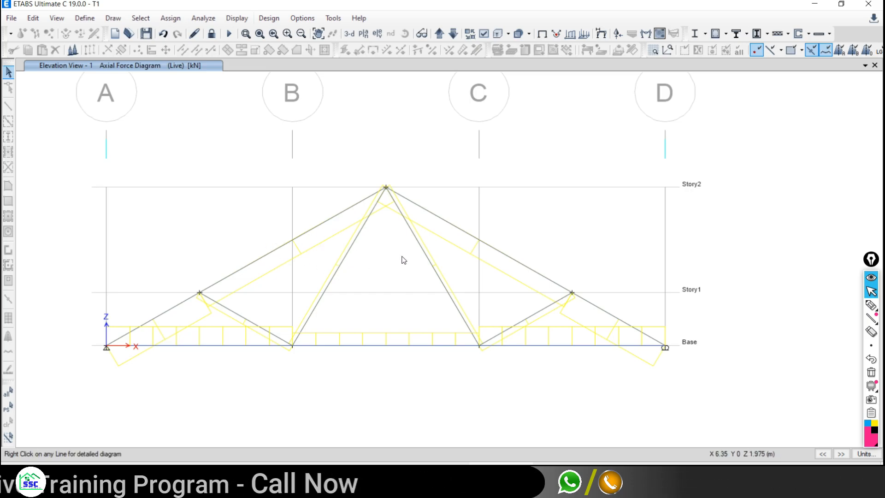
pyautogui.click(212, 34)
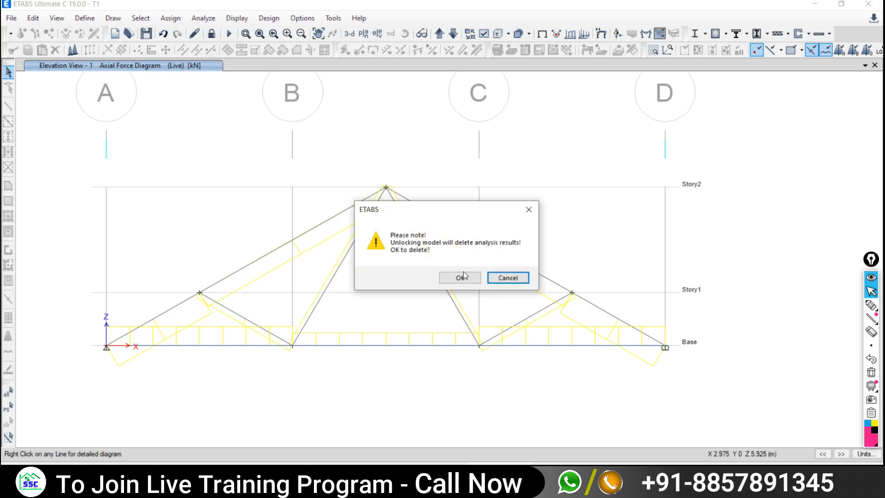
pyautogui.moveTo(438, 206); pyautogui.dragTo(414, 147)
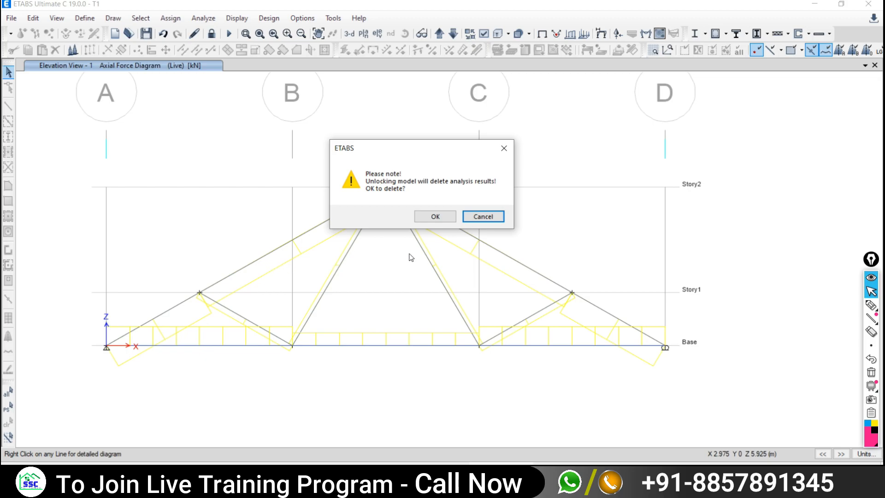
pyautogui.click(435, 217)
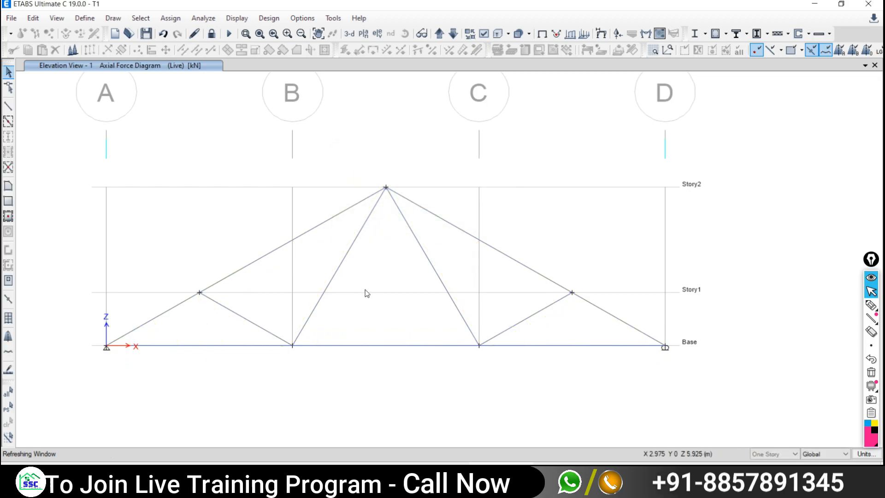
pyautogui.moveTo(357, 301); pyautogui.dragTo(437, 242, button='middle')
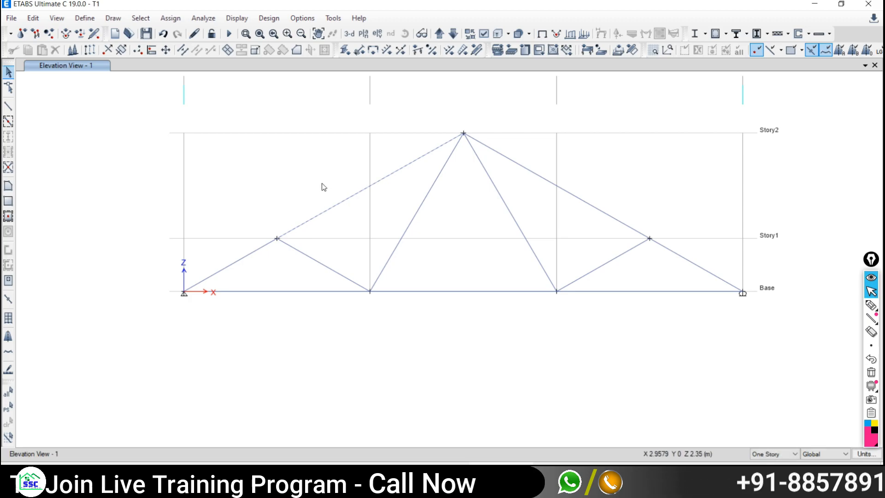
# - Select all 11 truss frame members and go to Assign > Frame releases
pyautogui.click(257, 251)
pyautogui.moveTo(286, 275); pyautogui.dragTo(258, 325)
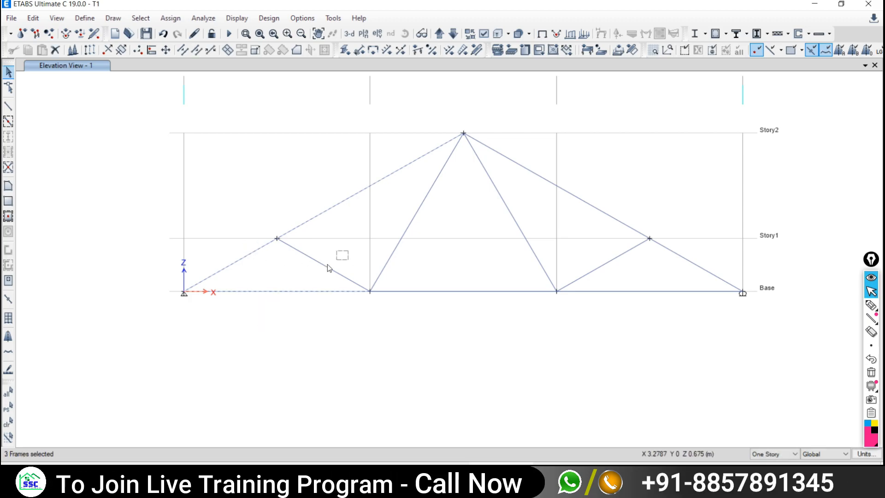
pyautogui.moveTo(327, 264); pyautogui.dragTo(319, 274)
pyautogui.moveTo(410, 249); pyautogui.dragTo(384, 263)
pyautogui.moveTo(451, 281); pyautogui.dragTo(431, 316)
pyautogui.moveTo(536, 212); pyautogui.dragTo(512, 230)
pyautogui.moveTo(654, 277); pyautogui.dragTo(634, 318)
pyautogui.moveTo(728, 232); pyautogui.dragTo(677, 266)
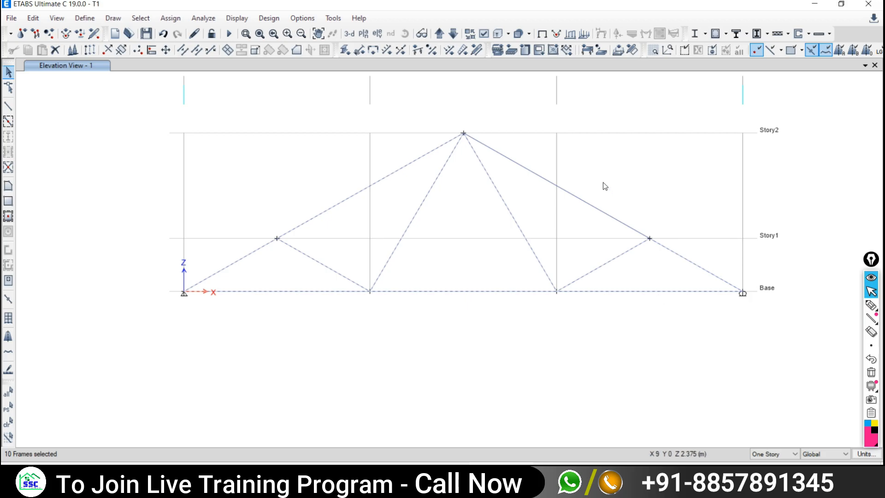
pyautogui.click(576, 197)
pyautogui.moveTo(488, 279); pyautogui.dragTo(458, 305, button='middle')
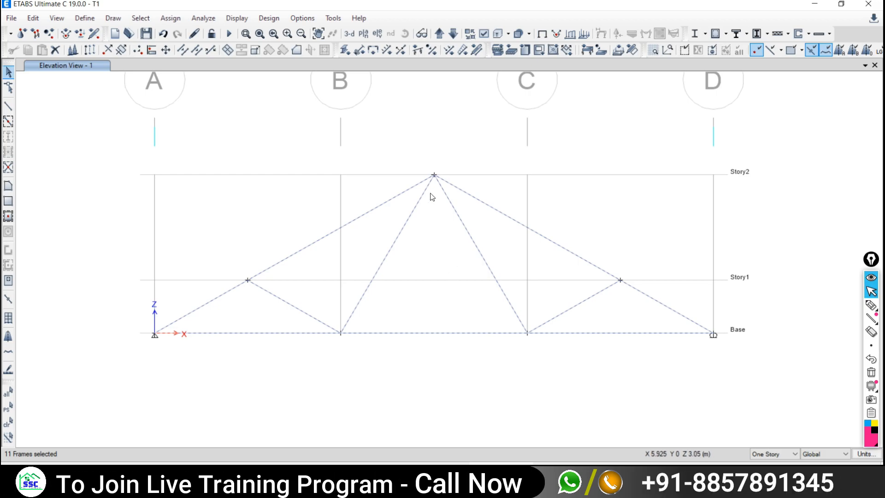
pyautogui.click(170, 18)
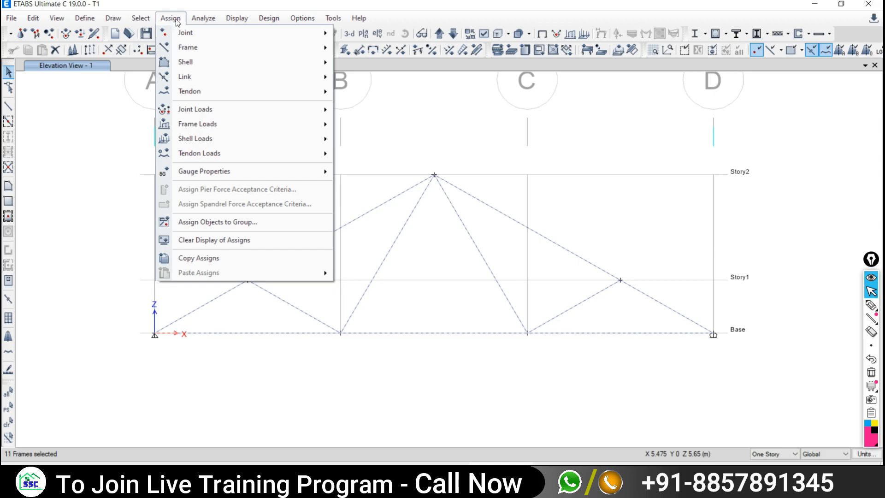
pyautogui.moveTo(170, 47)
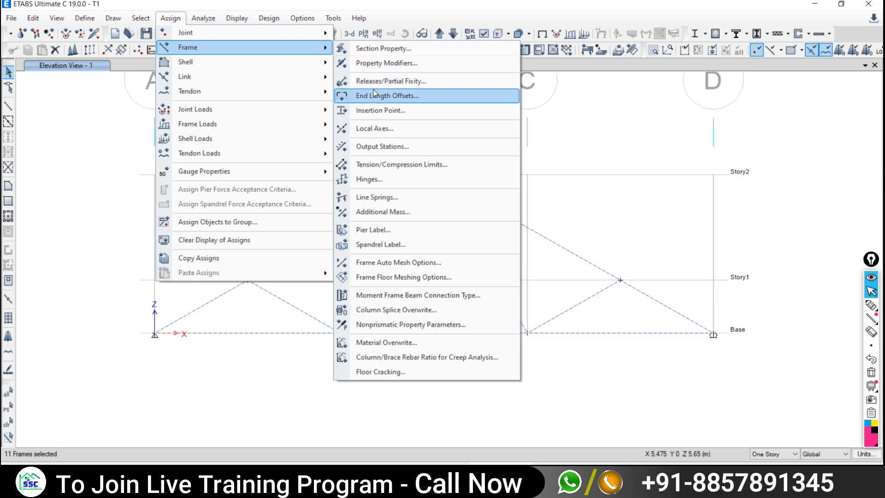
# - Release Moment 22 and Moment 33 at start and end of the selected members and apply
pyautogui.click(401, 87)
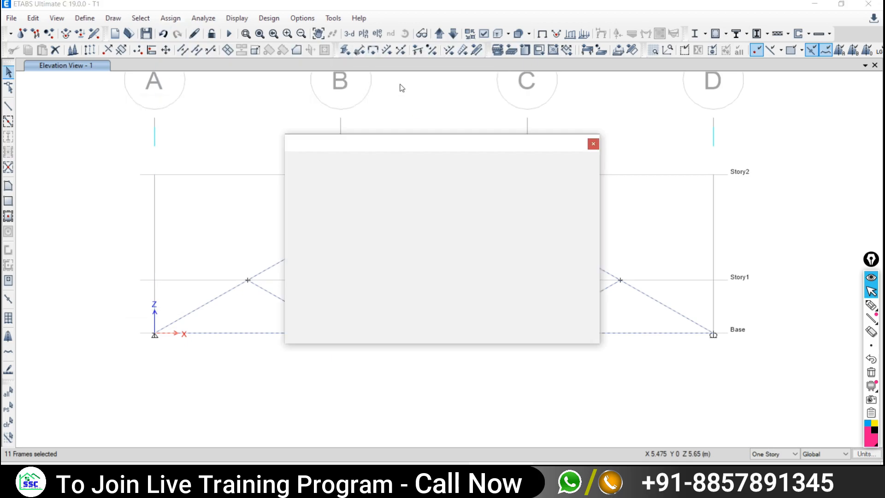
pyautogui.moveTo(386, 141); pyautogui.dragTo(159, 68)
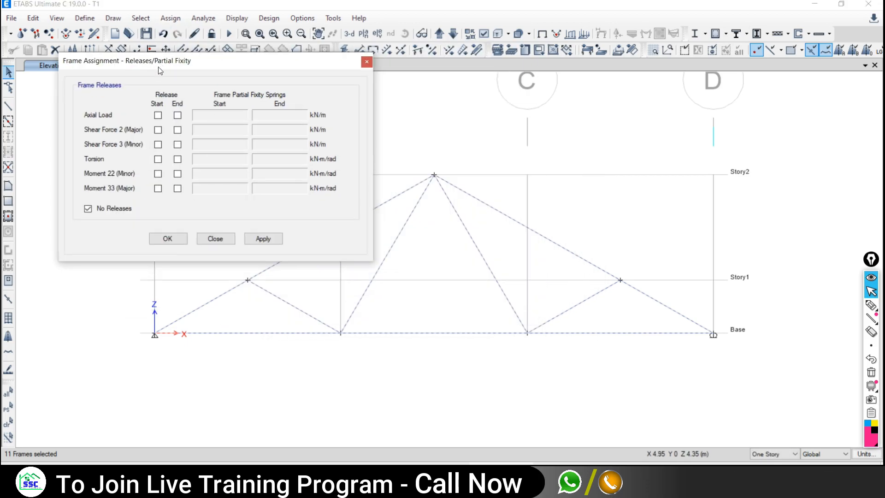
pyautogui.click(158, 174)
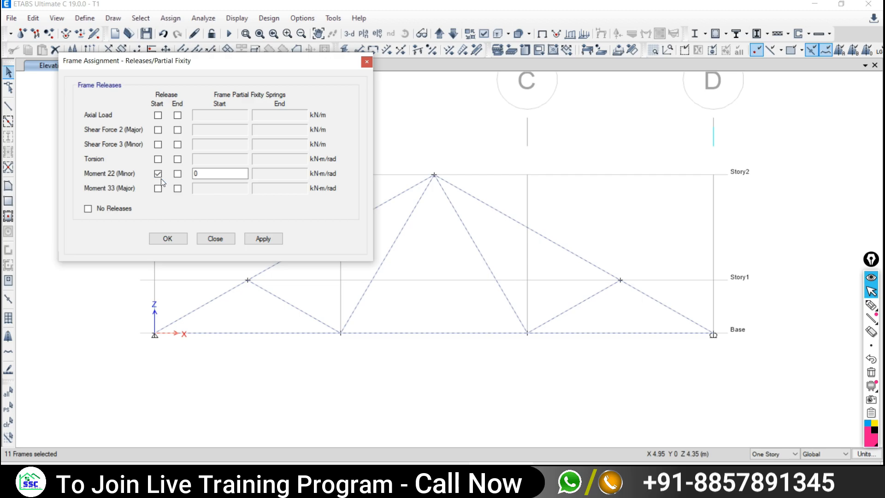
pyautogui.click(158, 189)
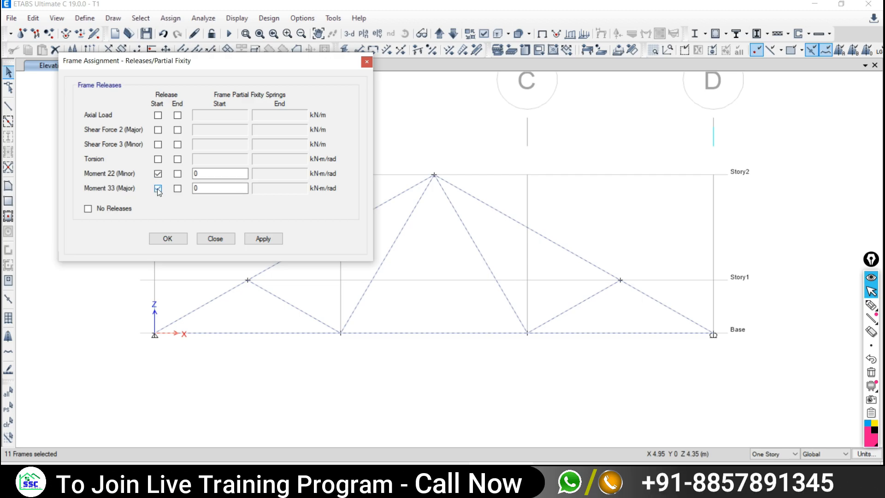
pyautogui.click(177, 174)
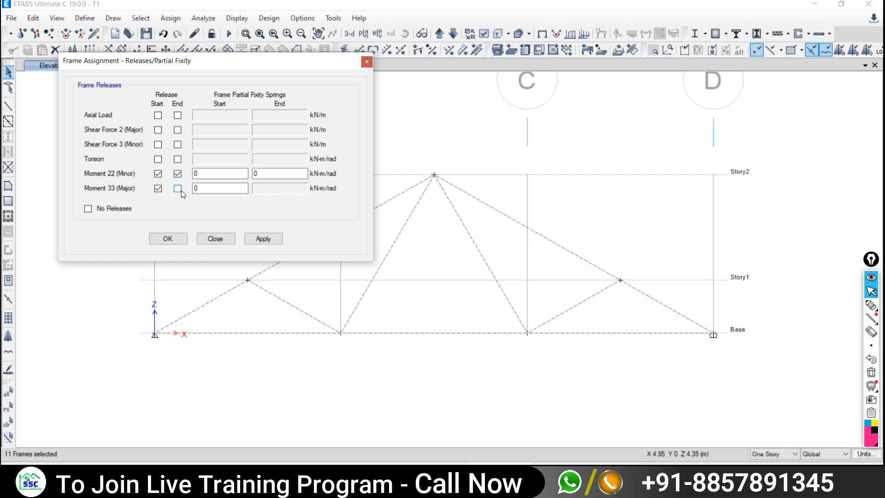
pyautogui.click(178, 189)
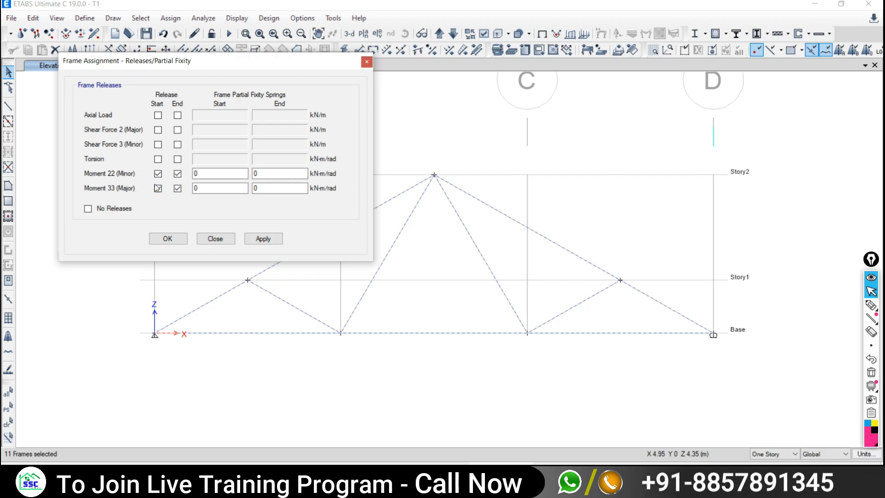
pyautogui.moveTo(186, 68); pyautogui.dragTo(105, 38)
pyautogui.click(180, 208)
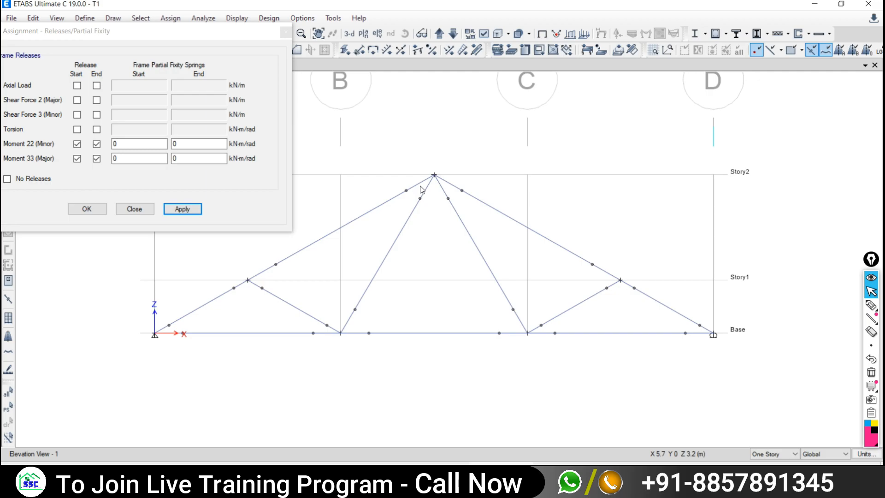
pyautogui.click(124, 210)
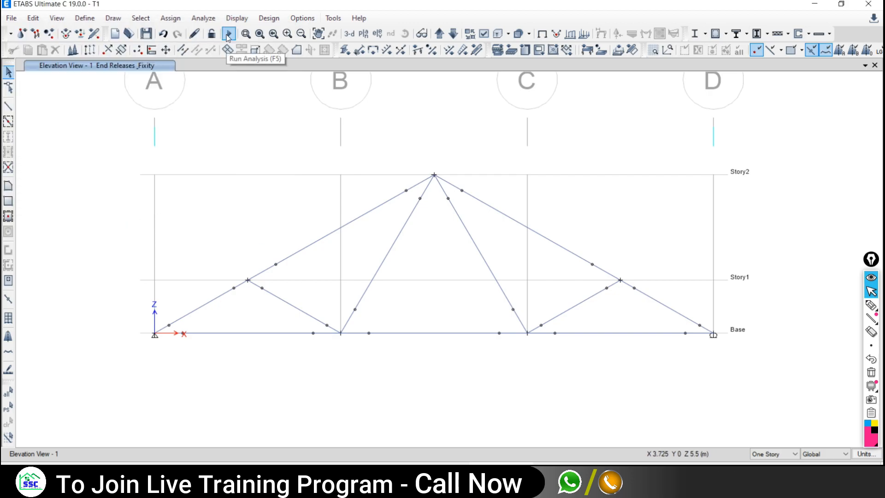
# - Re-run the analysis on the released truss and dismiss the warning messages
pyautogui.click(202, 19)
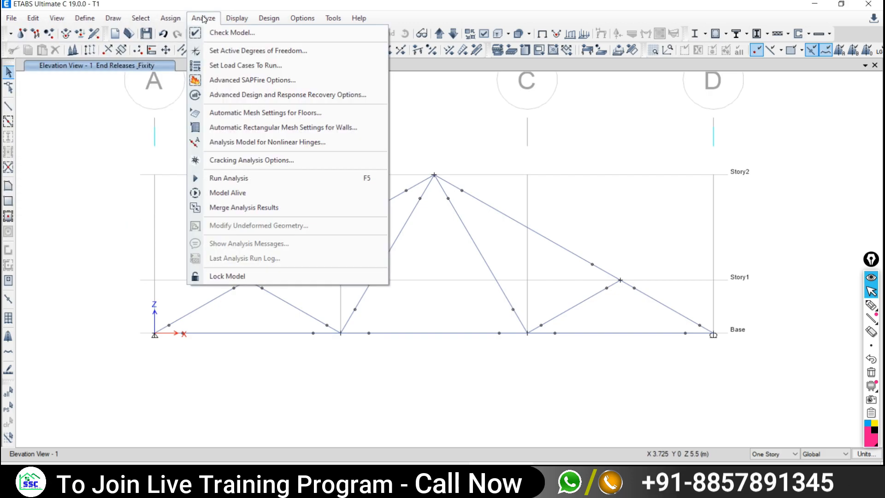
pyautogui.click(228, 178)
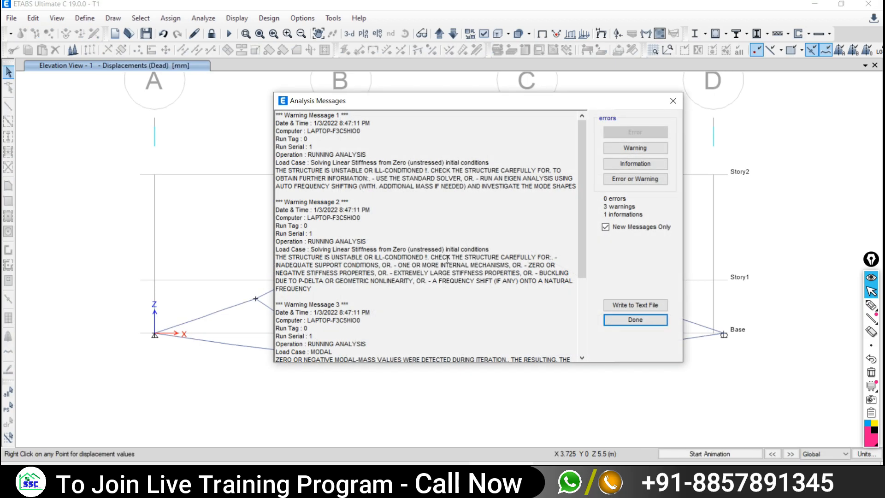
pyautogui.click(674, 102)
pyautogui.moveTo(411, 306); pyautogui.dragTo(414, 292, button='middle')
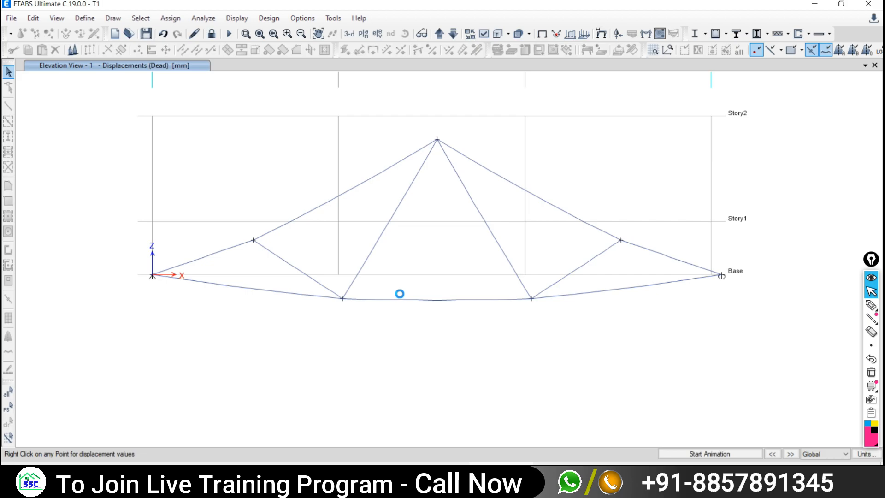
# - Display the Live case Axial Force diagram via Frame/Pier/Spandrel/Link Forces
pyautogui.click(232, 18)
pyautogui.moveTo(251, 54)
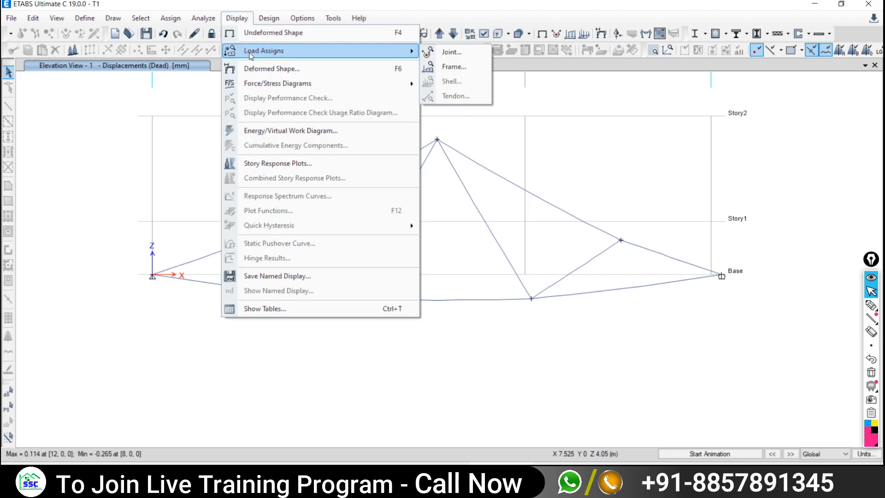
pyautogui.moveTo(257, 87)
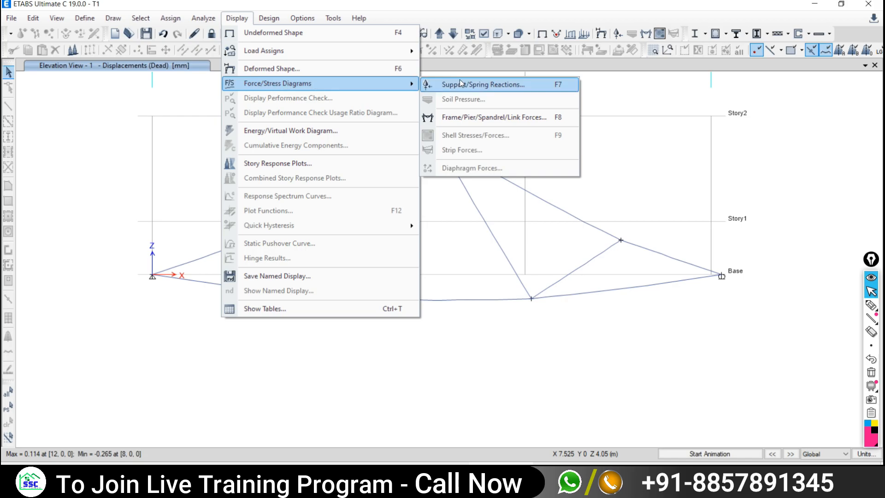
pyautogui.click(494, 118)
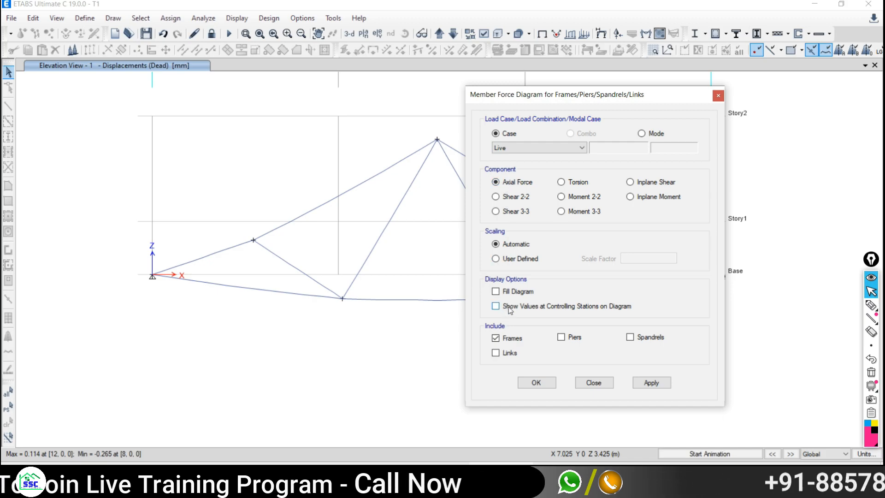
pyautogui.click(650, 383)
pyautogui.click(593, 382)
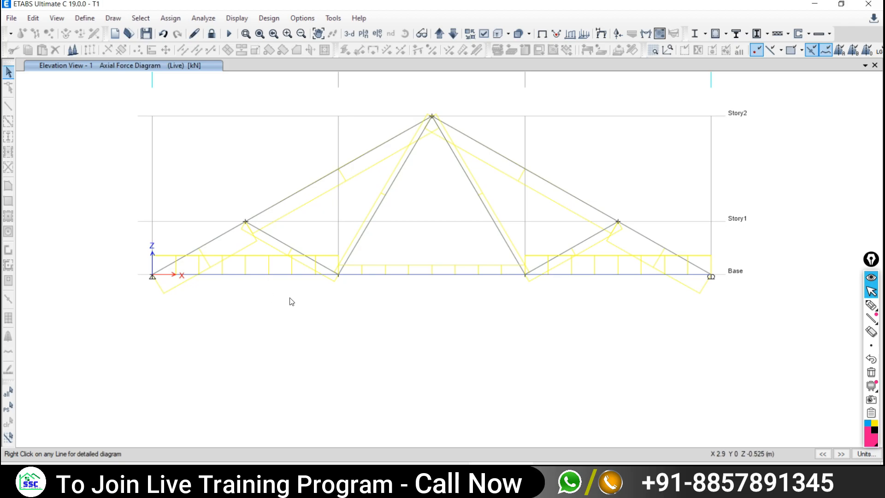
# - Turn on Show Values at Controlling Stations for the live-load axial force diagram
pyautogui.click(236, 18)
pyautogui.moveTo(283, 84)
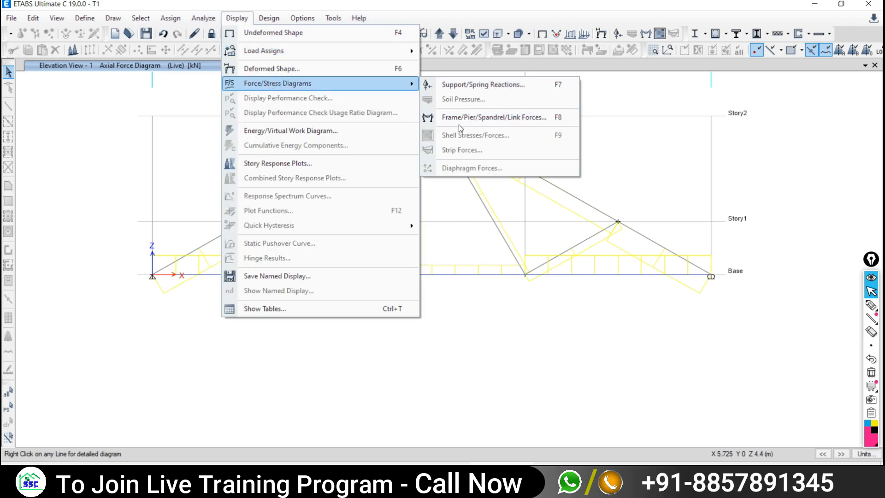
pyautogui.click(457, 121)
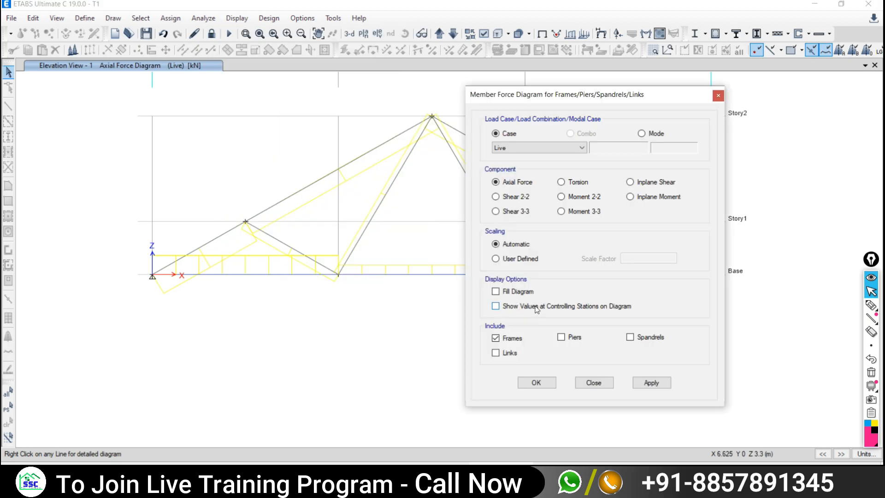
pyautogui.click(495, 306)
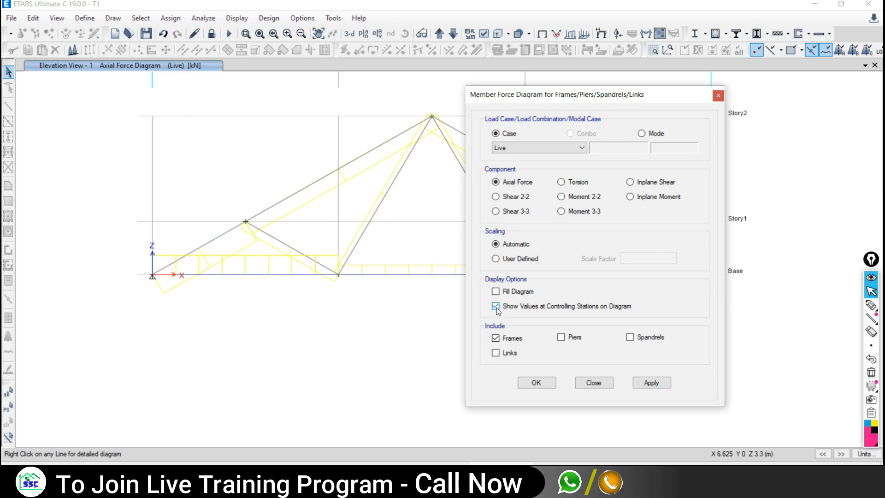
pyautogui.click(652, 382)
# - Read member values like 6.9282, 1.7321 and 3.4641 kN, then bring up the truss PDF
pyautogui.moveTo(194, 275)
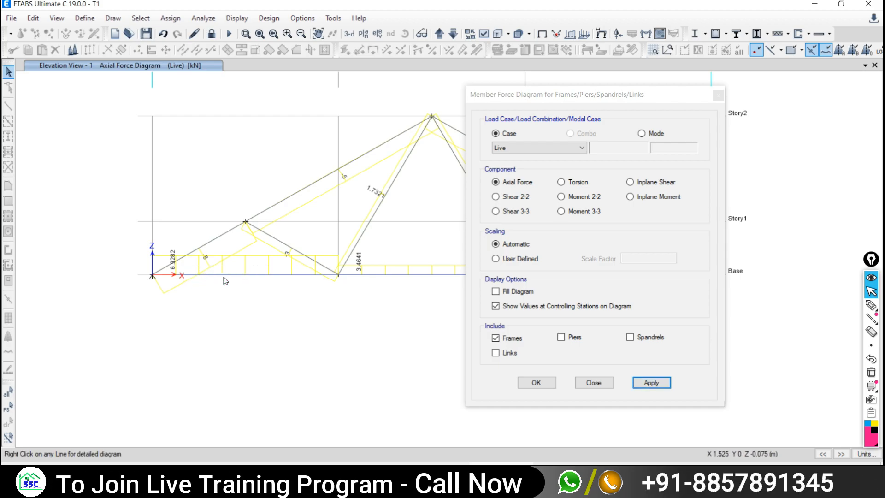
pyautogui.scroll(5, 220, 275)
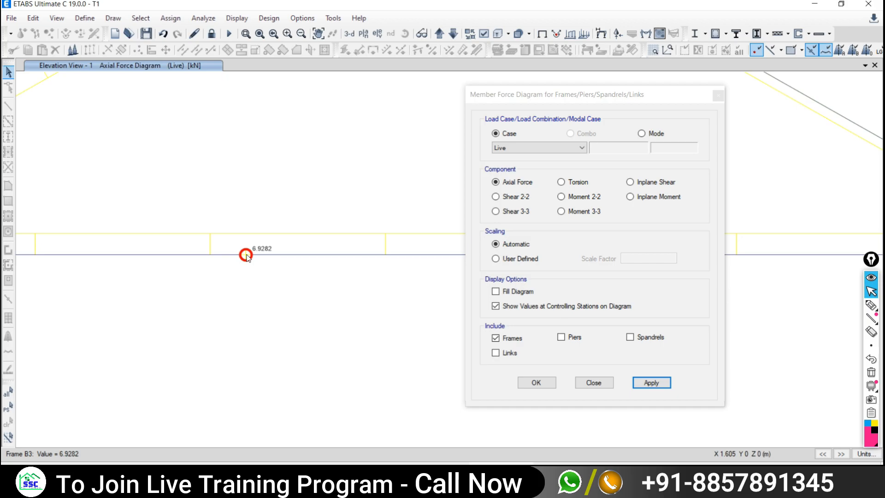
pyautogui.scroll(-5, 247, 258)
pyautogui.moveTo(243, 257)
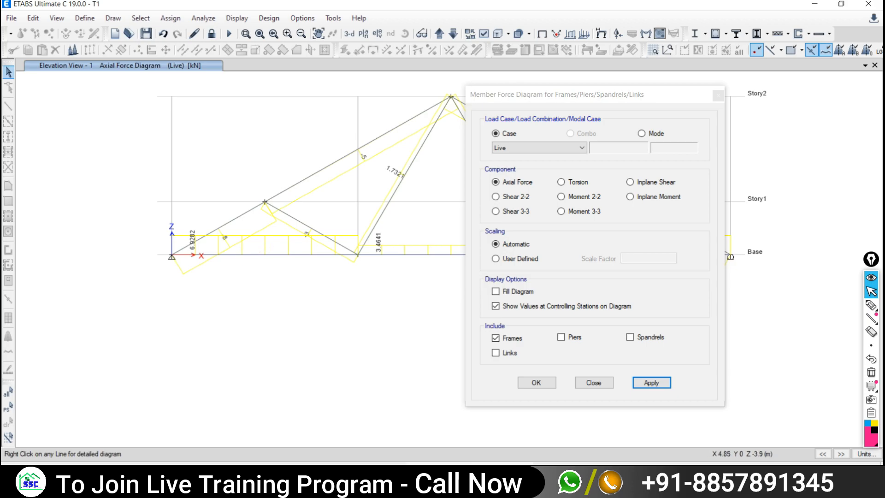
pyautogui.click(416, 479)
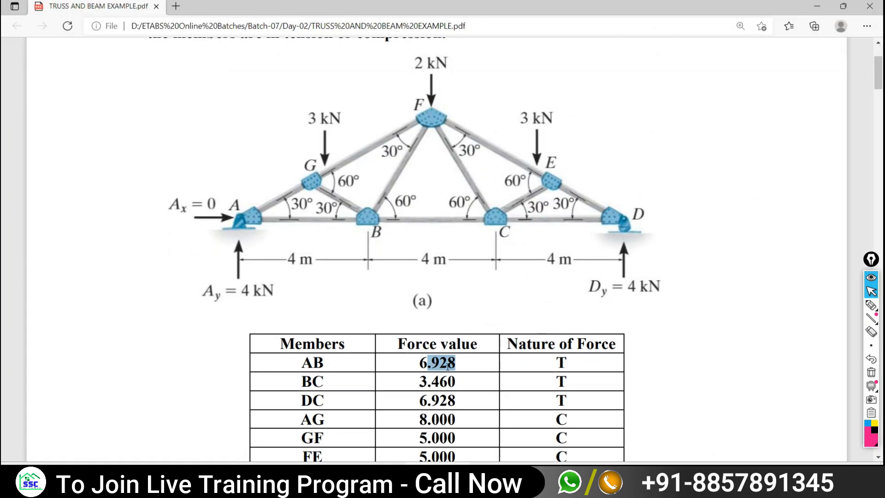
# - Compare the PDF's AB force of 6.928 with the ETABS diagram value
pyautogui.click(427, 366)
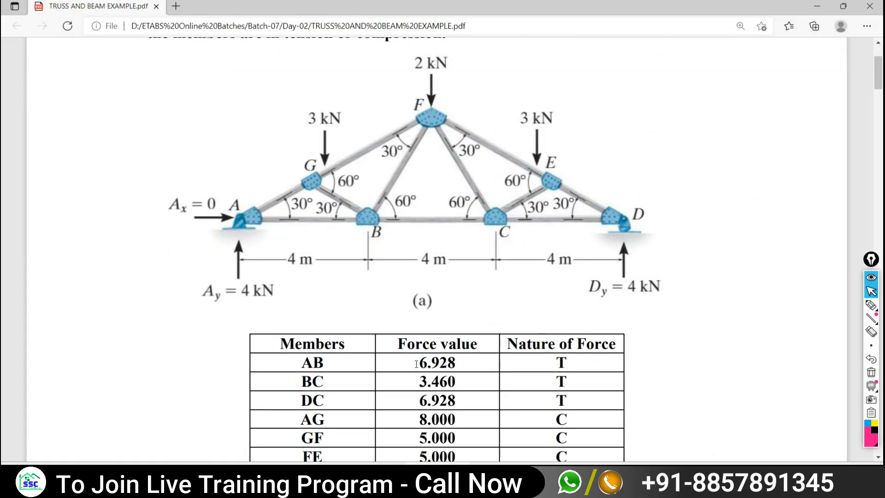
pyautogui.doubleClick(416, 364)
pyautogui.hotkey('alt', 'Tab')
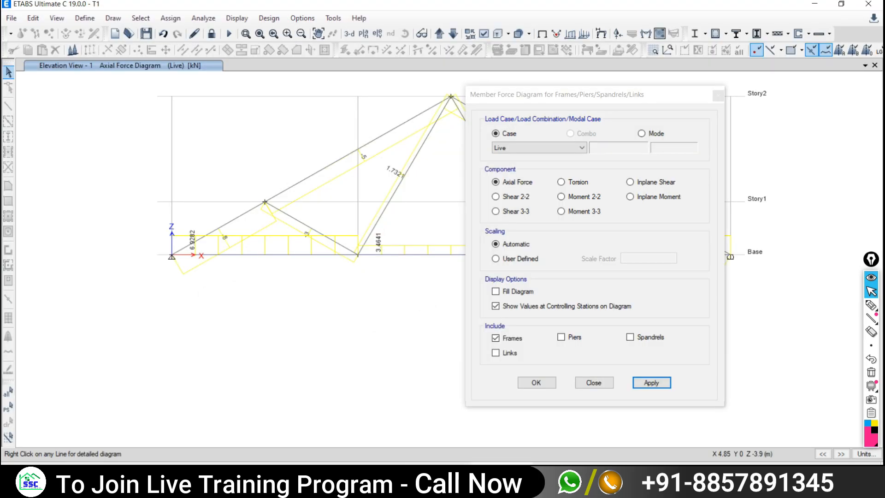
pyautogui.moveTo(226, 223)
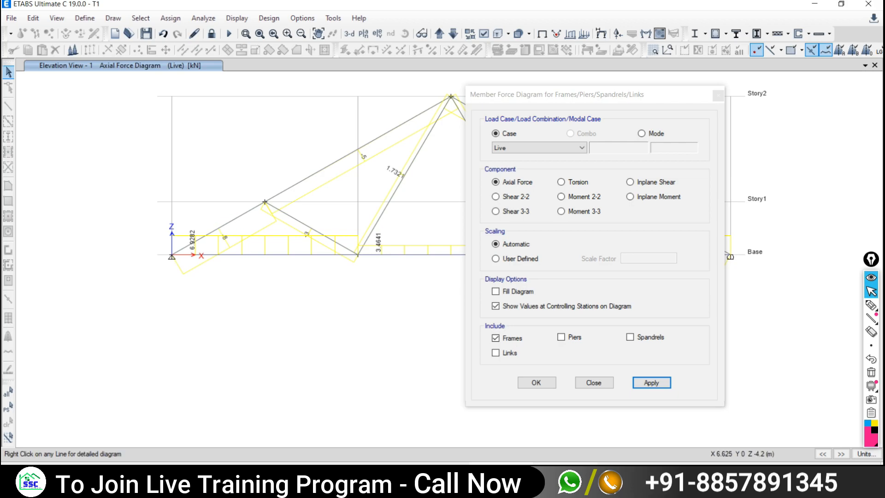
pyautogui.hotkey('alt', 'Tab')
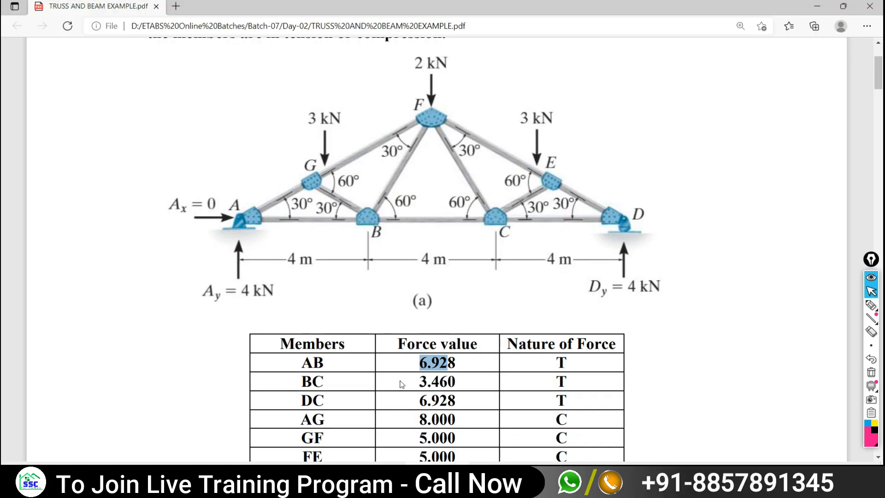
# - Check AG's 8.000 and bring the full eleven-member force table into view
pyautogui.scroll(-3, 401, 385)
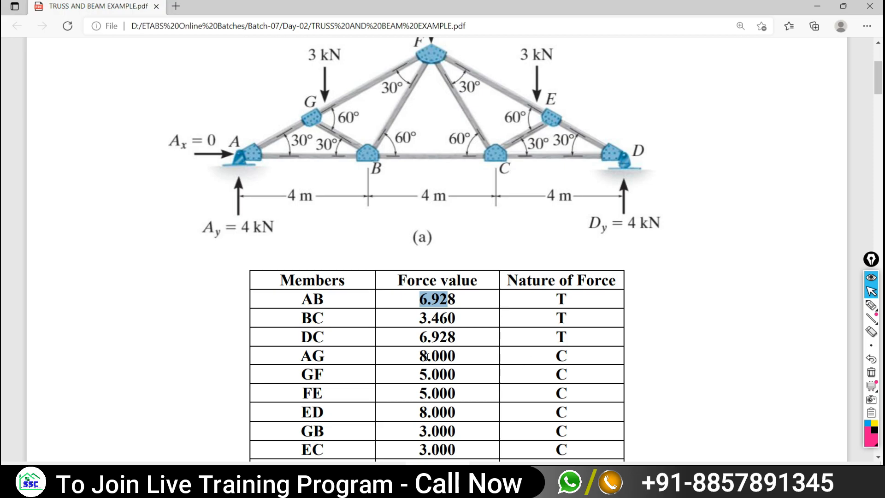
pyautogui.moveTo(419, 355); pyautogui.dragTo(457, 356)
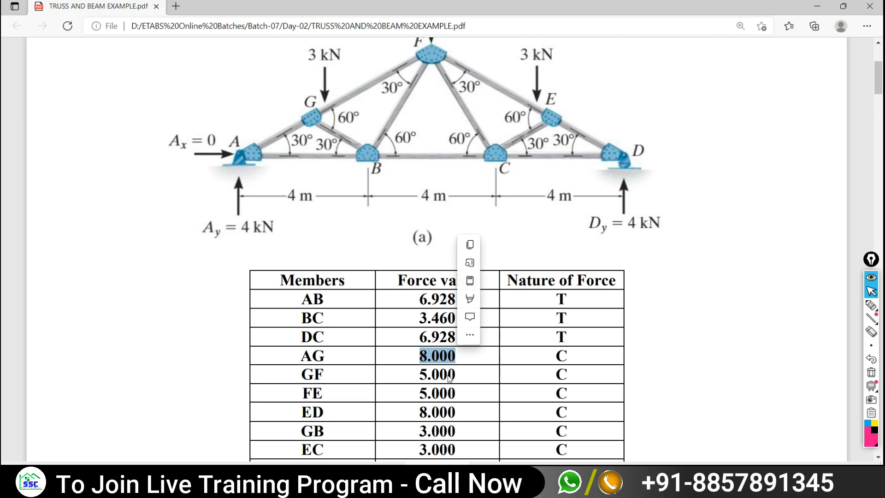
pyautogui.click(547, 355)
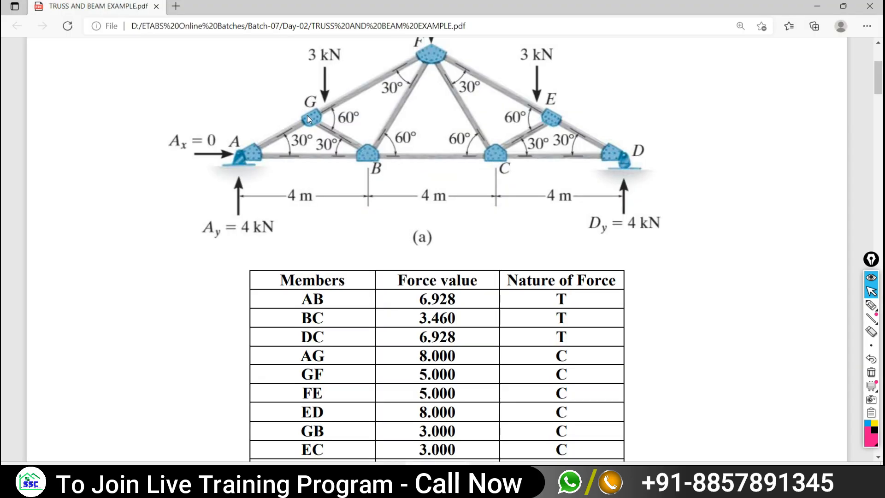
pyautogui.scroll(2, 405, 88)
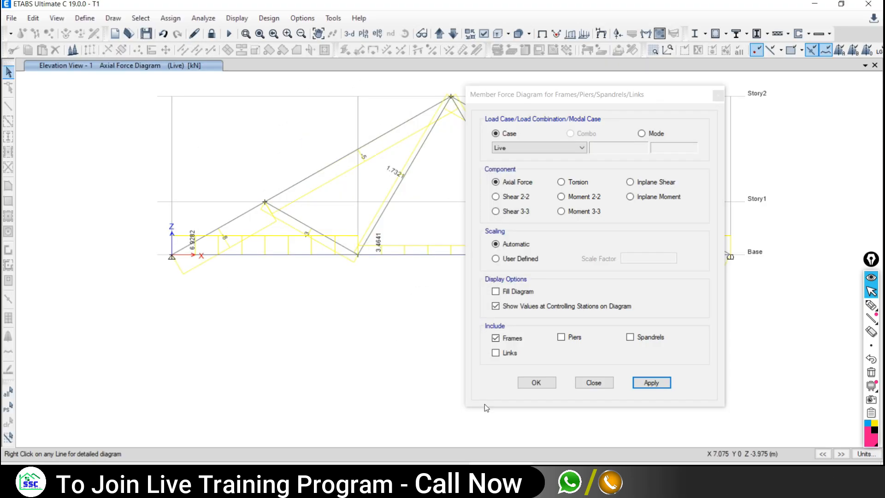
pyautogui.moveTo(340, 154)
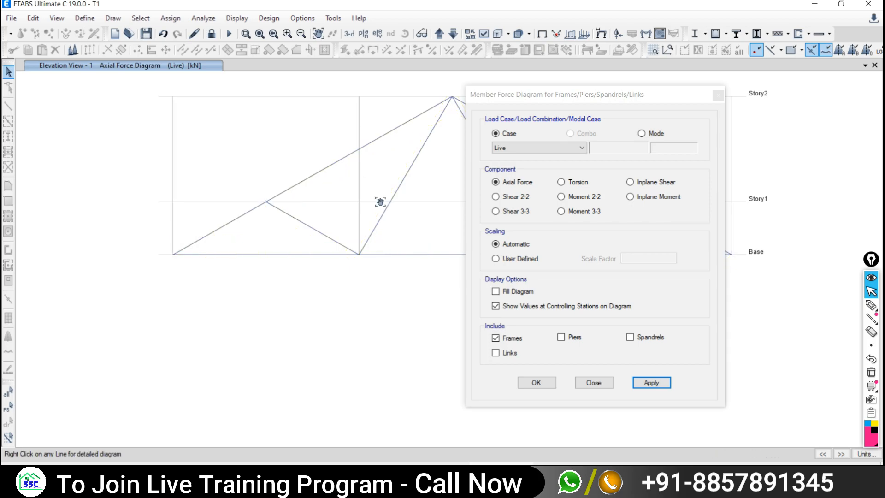
pyautogui.moveTo(379, 199); pyautogui.dragTo(229, 182, button='middle')
pyautogui.moveTo(302, 178); pyautogui.dragTo(270, 244, button='middle')
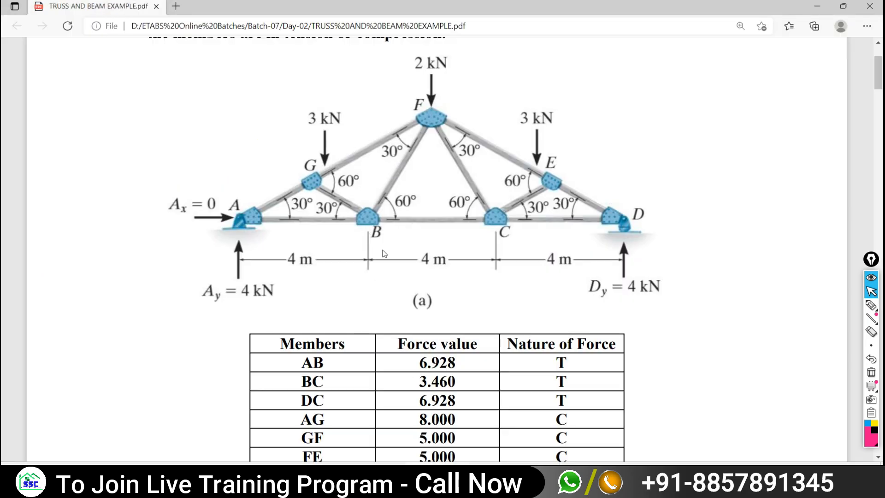
pyautogui.scroll(-3, 385, 254)
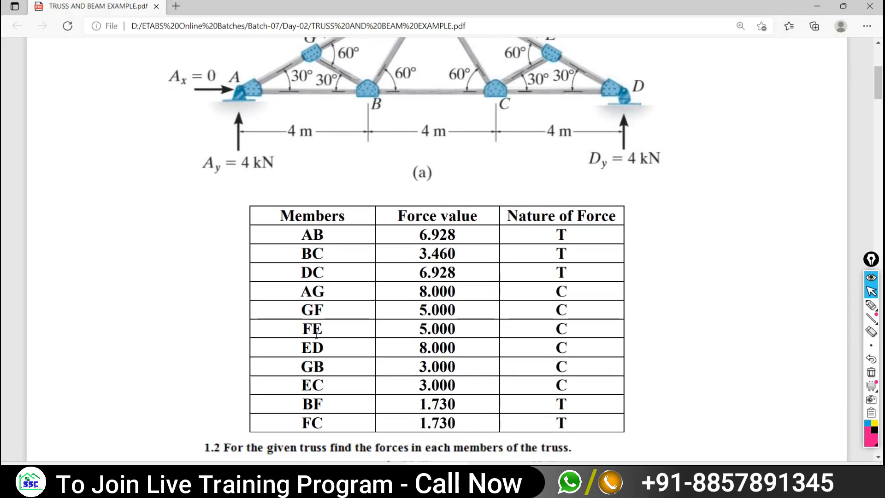
pyautogui.scroll(-2, 325, 353)
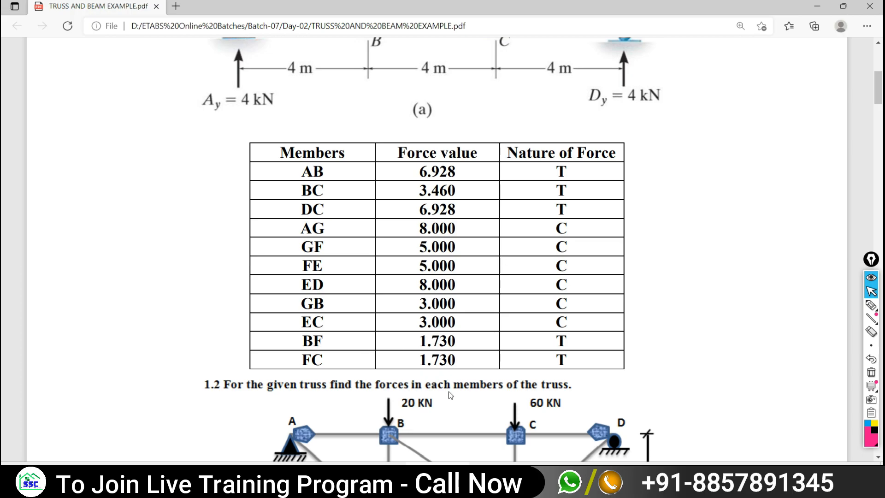
# - Read the diagonal member's 1.7321 axial force on the ETABS diagram and zoom out
pyautogui.click(500, 475)
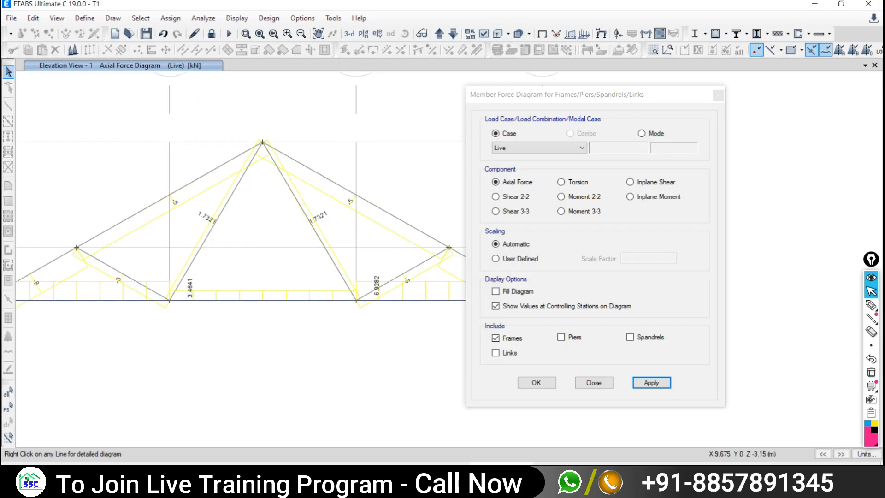
pyautogui.moveTo(218, 222)
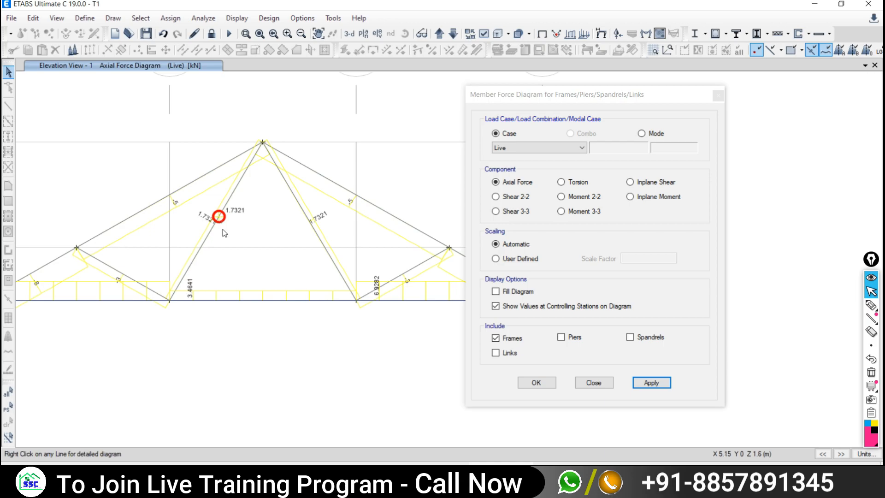
pyautogui.scroll(-3, 263, 341)
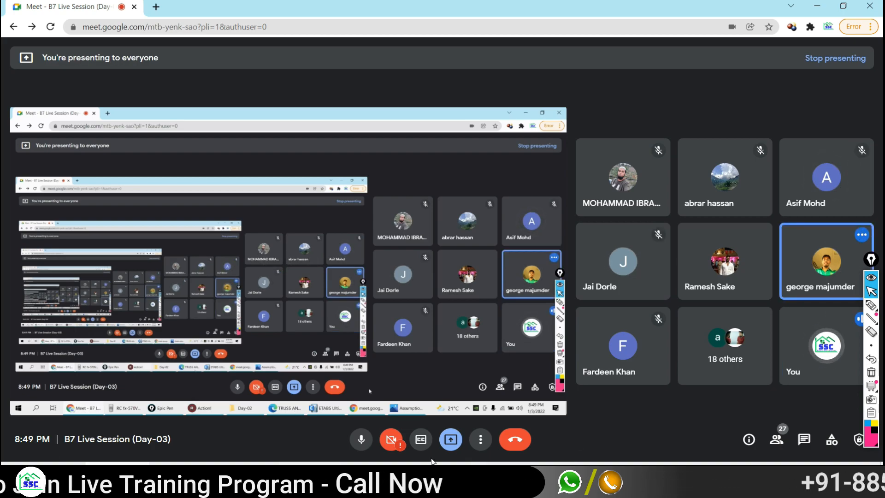
# - Scroll the PDF's force tables to the Ex. 14.3.11 truss with 24N and 40N loads
pyautogui.click(436, 472)
pyautogui.scroll(-2, 443, 357)
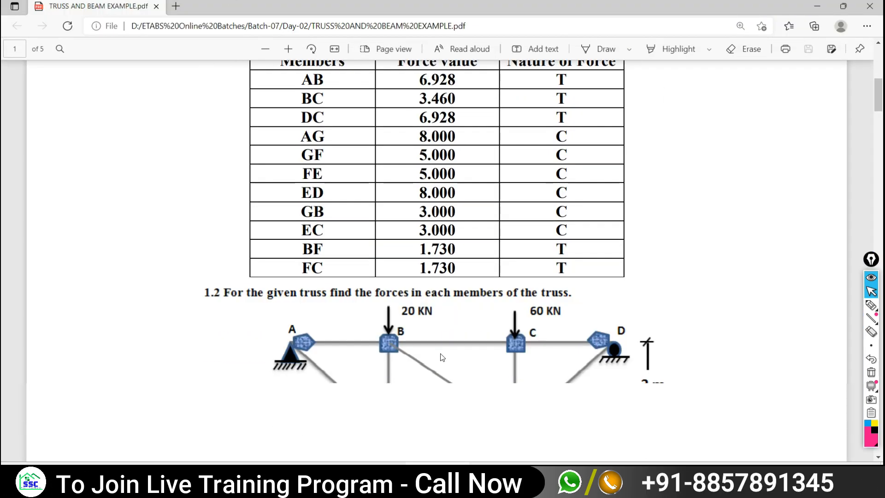
pyautogui.scroll(-4, 441, 355)
pyautogui.scroll(1, 495, 317)
pyautogui.scroll(-7, 496, 318)
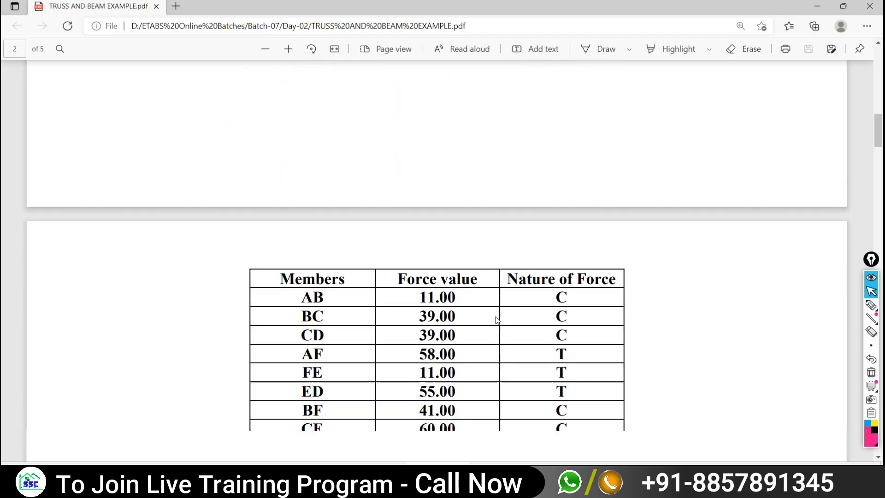
pyautogui.scroll(-12, 497, 319)
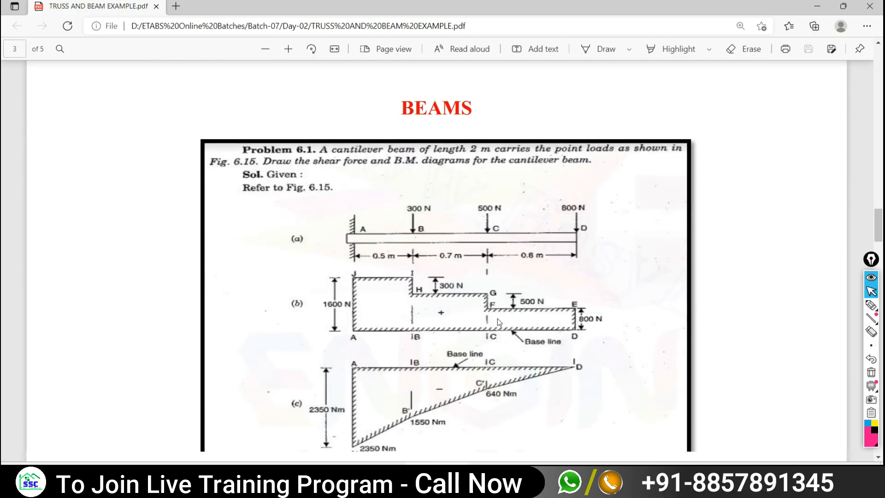
pyautogui.scroll(10, 498, 322)
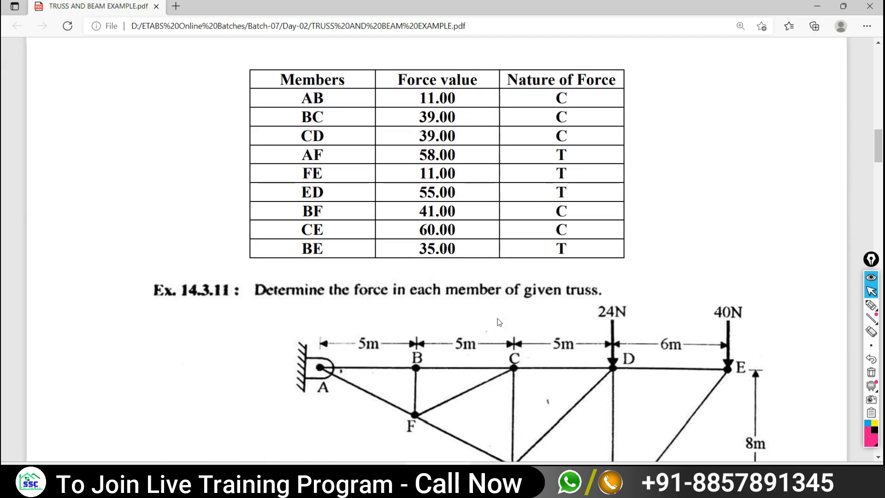
pyautogui.scroll(10, 499, 322)
pyautogui.scroll(-15, 470, 251)
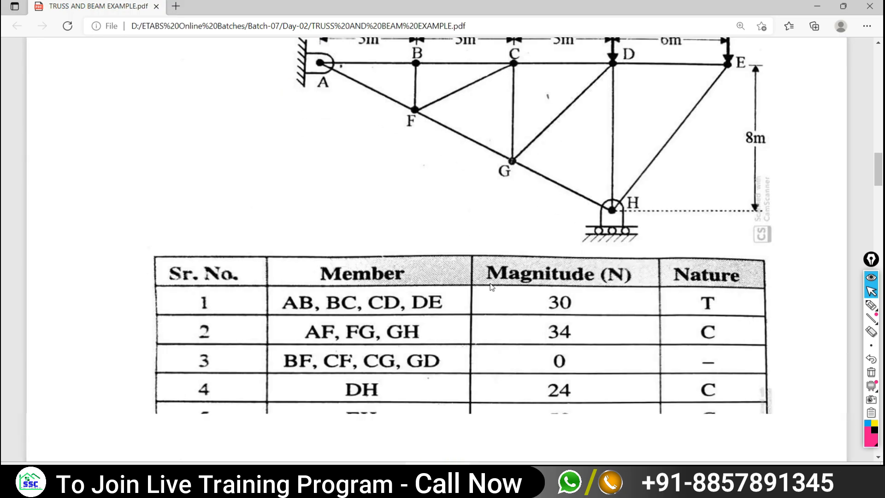
pyautogui.scroll(-2, 492, 287)
pyautogui.scroll(5, 514, 290)
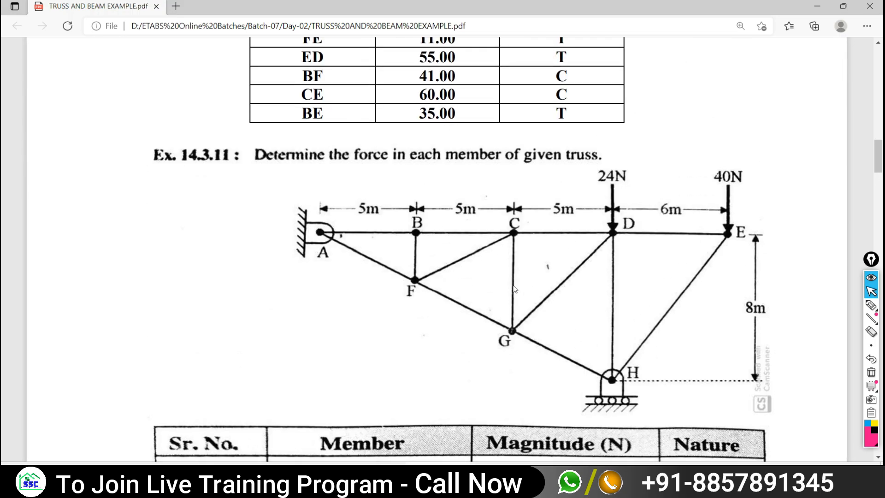
pyautogui.scroll(15, 515, 289)
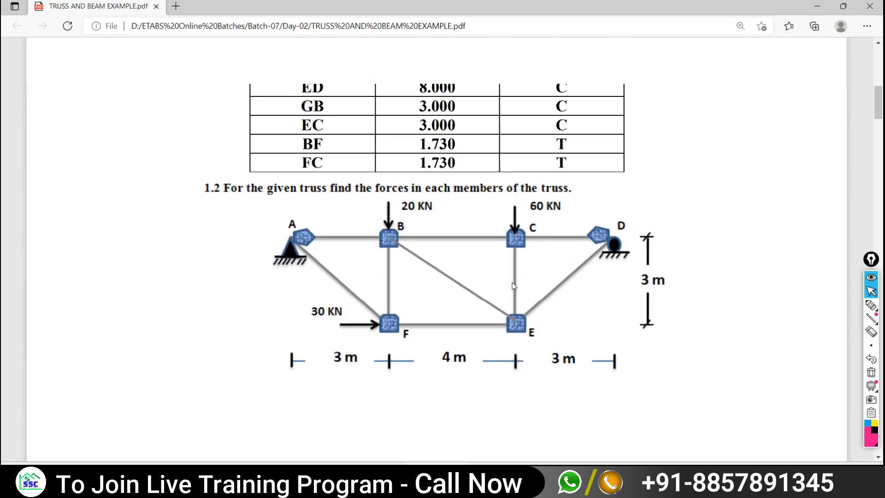
pyautogui.scroll(1, 475, 264)
pyautogui.scroll(-10, 461, 264)
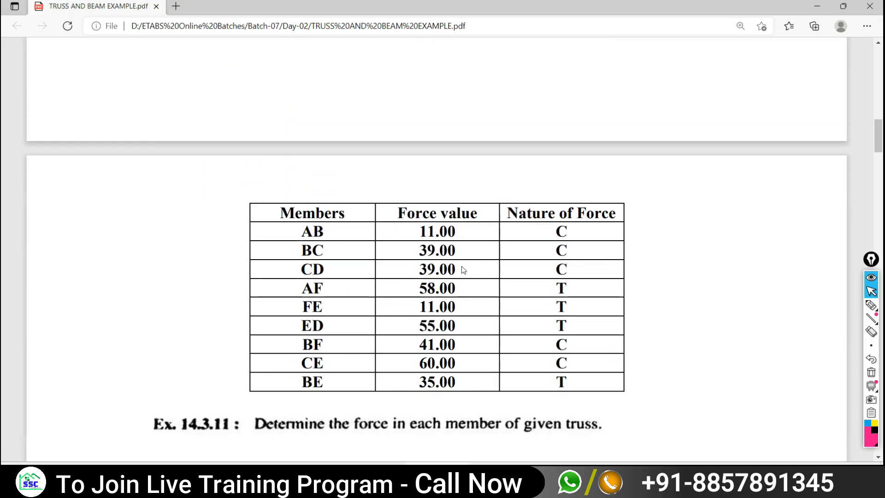
pyautogui.scroll(-6, 461, 266)
pyautogui.scroll(1, 477, 283)
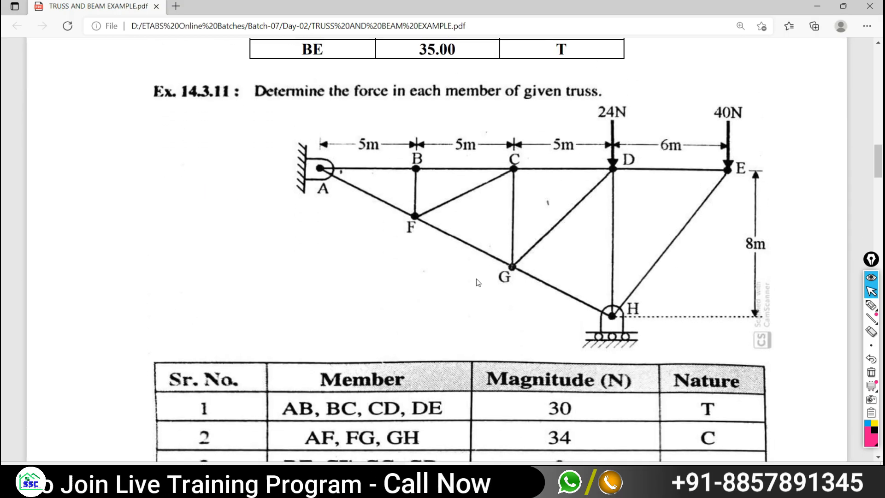
pyautogui.scroll(2, 477, 280)
pyautogui.scroll(5, 461, 274)
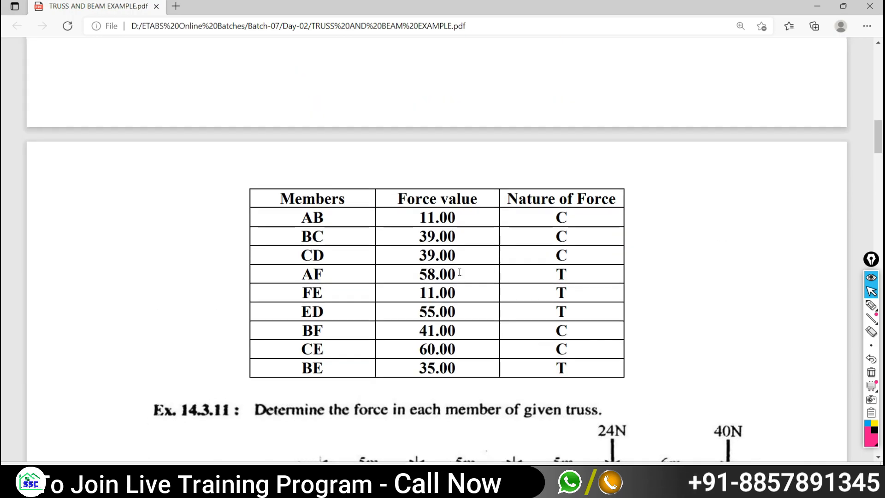
pyautogui.scroll(8, 460, 272)
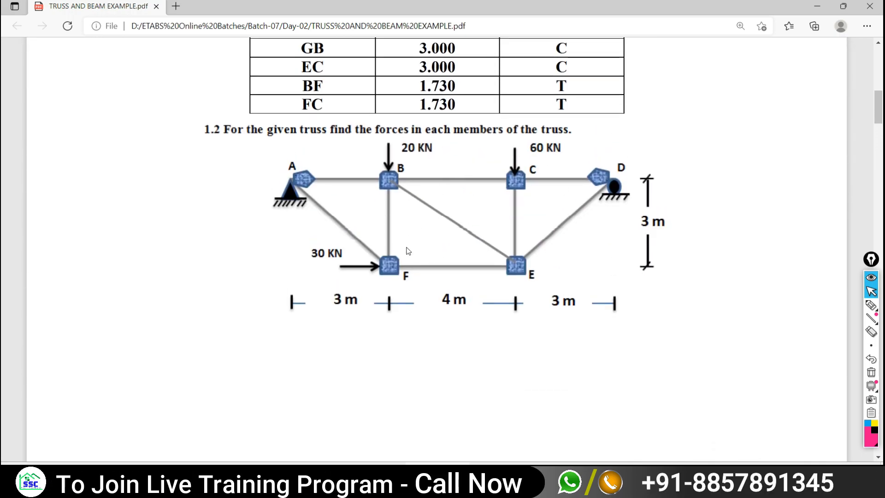
pyautogui.scroll(-10, 466, 264)
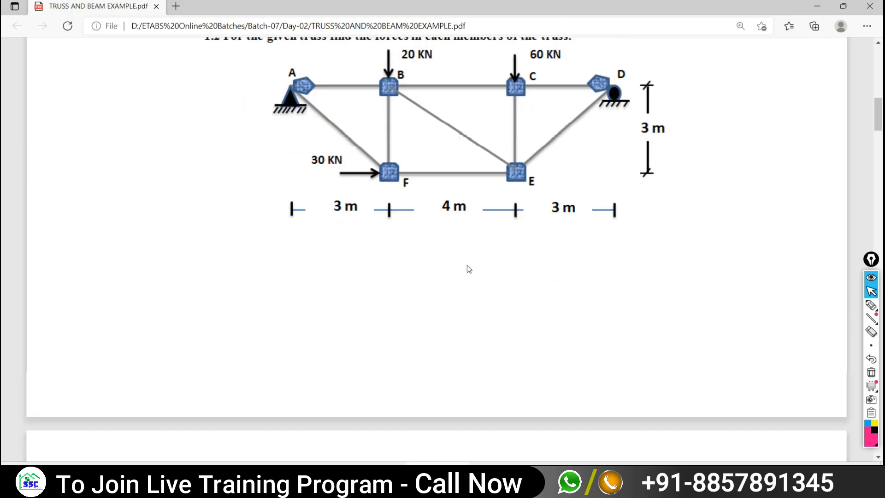
pyautogui.scroll(3, 488, 254)
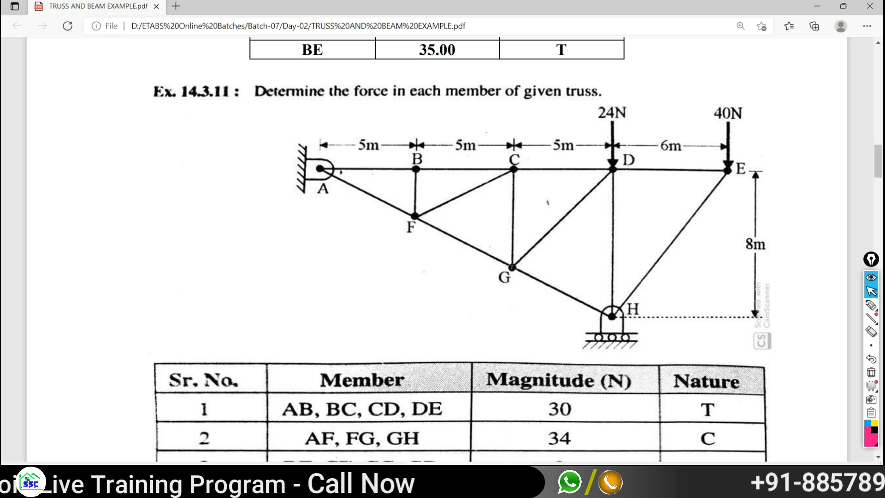
pyautogui.click(501, 477)
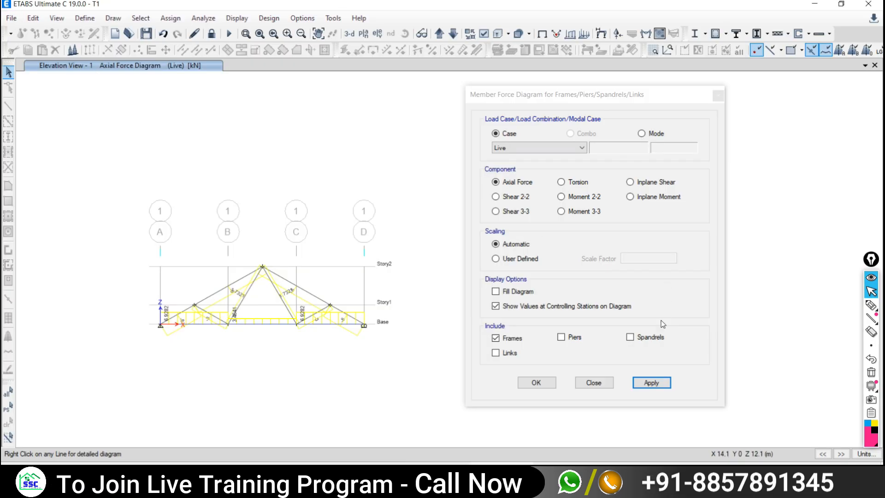
# - Start a new model without saving T1, using built-in Metric SI and Indian code settings
pyautogui.click(594, 383)
pyautogui.click(12, 19)
pyautogui.click(27, 32)
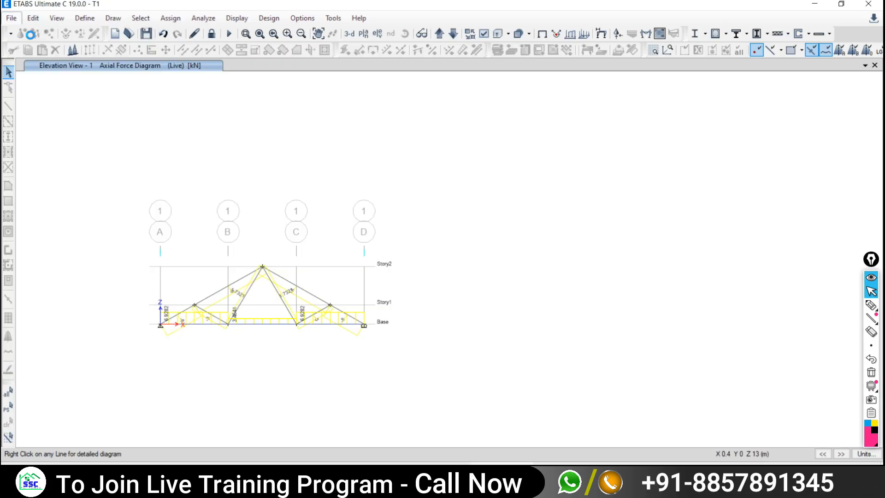
pyautogui.click(450, 278)
pyautogui.click(327, 206)
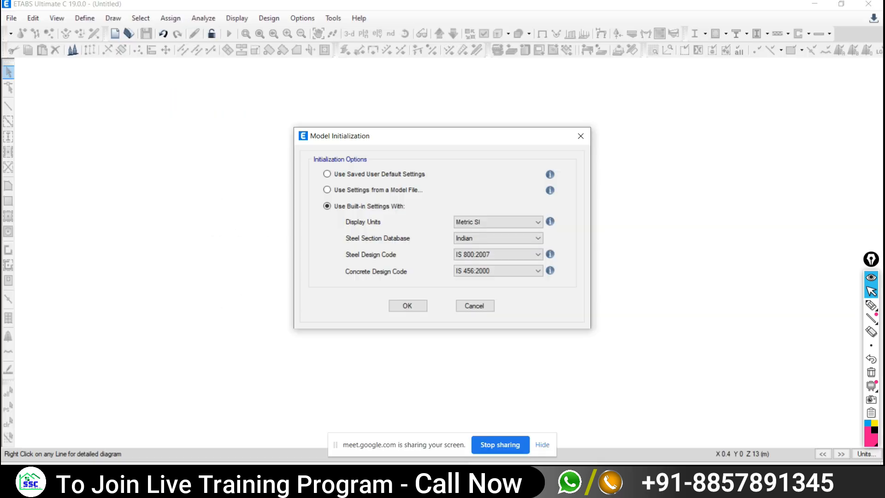
pyautogui.hotkey('alt', 'Tab')
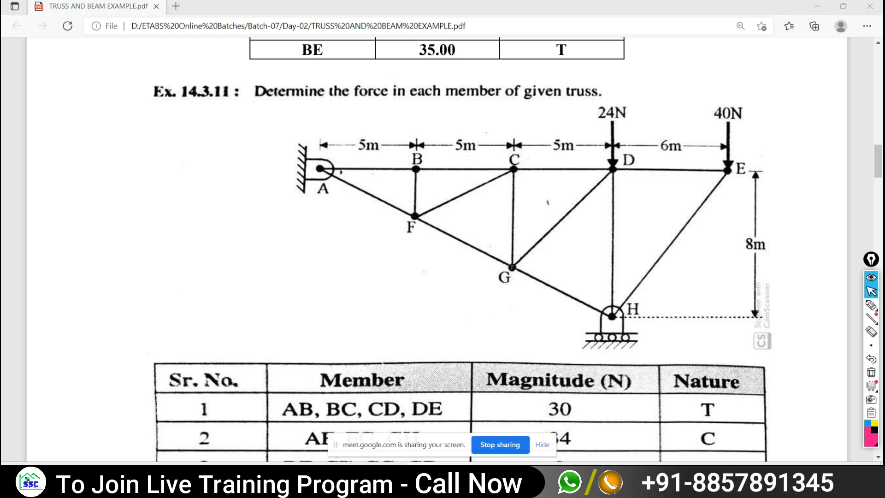
pyautogui.hotkey('alt', 'Tab')
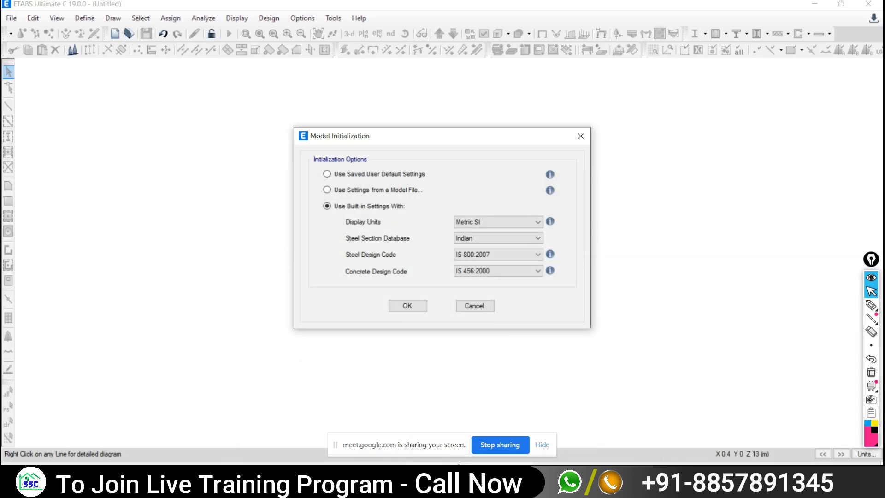
pyautogui.click(407, 306)
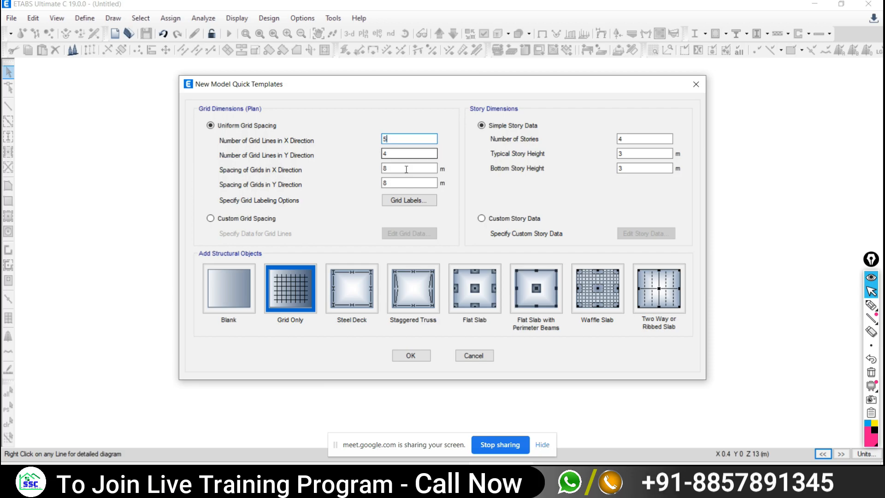
# - Set the uniform grid to 5 X lines and 1 Y line with 5 m X spacing
pyautogui.press('Tab')
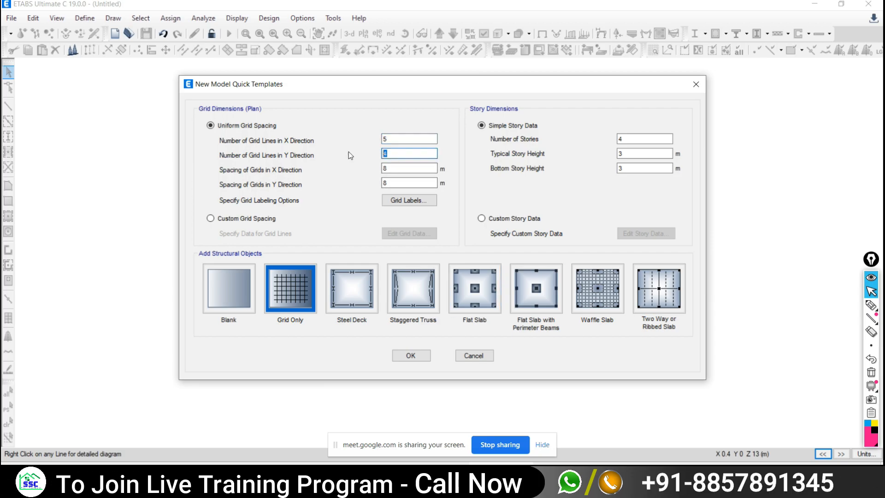
pyautogui.write('1')
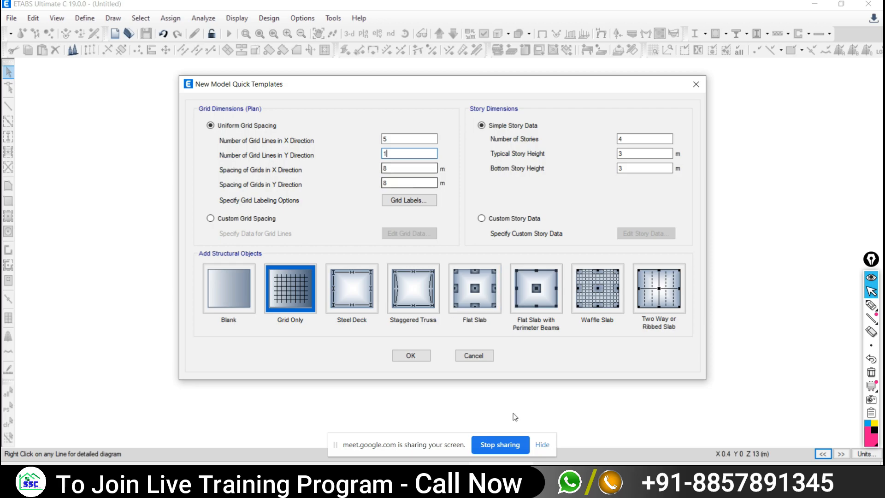
pyautogui.hotkey('alt', 'Tab')
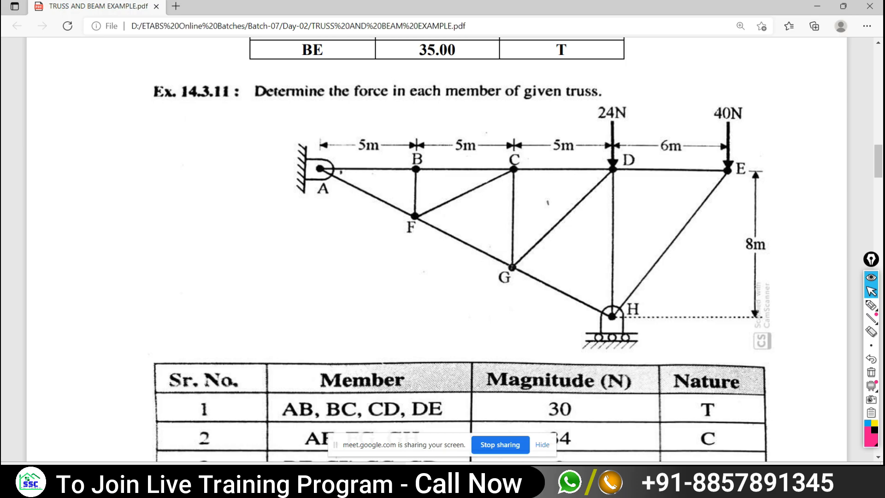
pyautogui.hotkey('alt', 'Tab')
pyautogui.press('Tab')
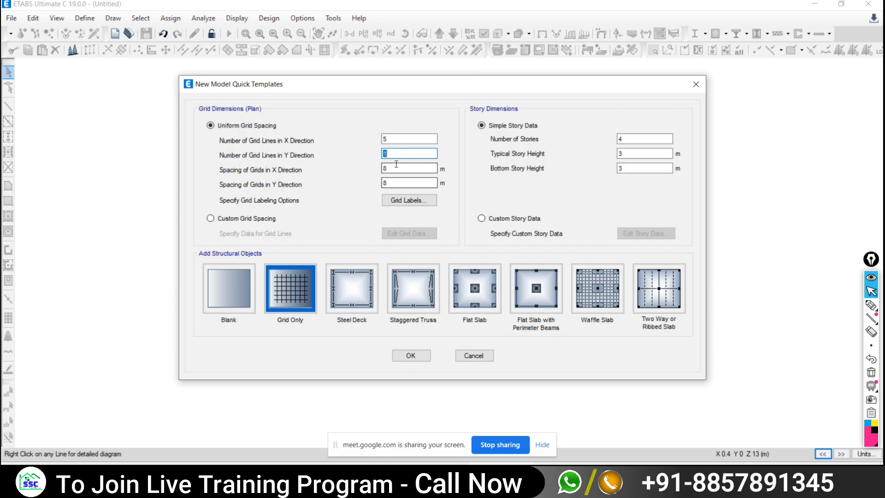
pyautogui.write('5')
pyautogui.click(229, 220)
# - Edit the grid data as spacings, change grid D's X spacing to 6 m, and accept
pyautogui.click(409, 234)
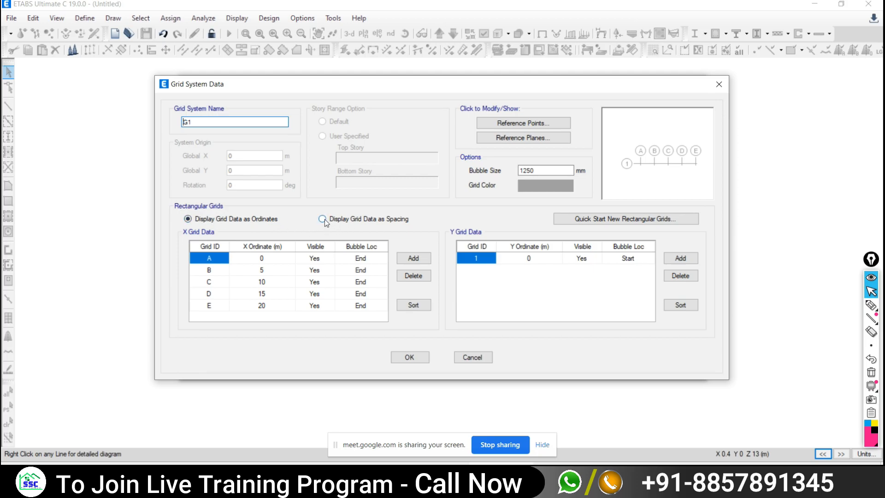
pyautogui.click(322, 218)
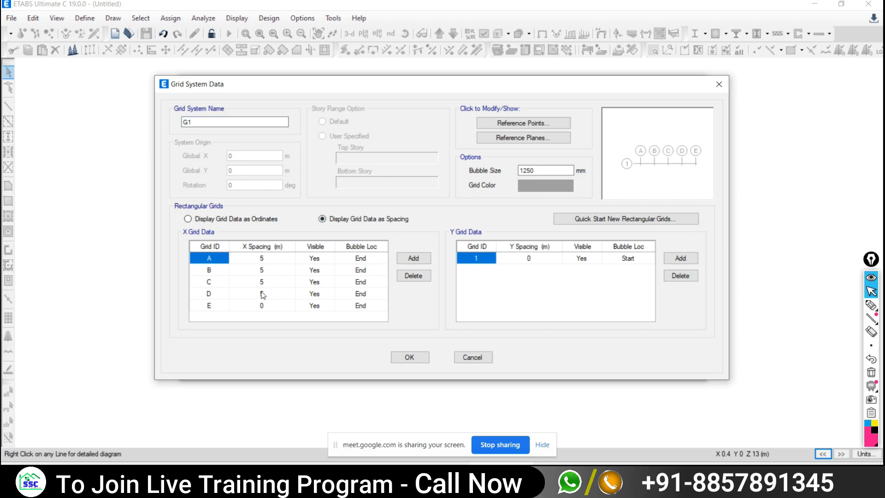
pyautogui.hotkey('alt', 'Tab')
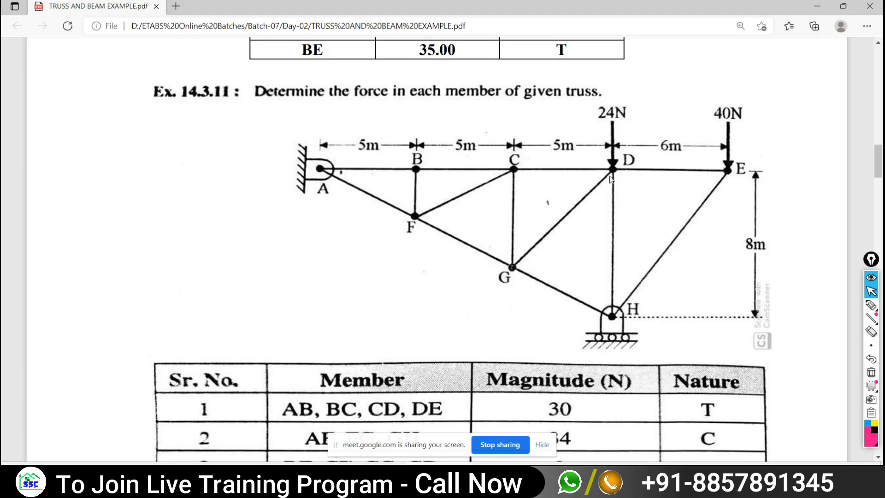
pyautogui.hotkey('alt', 'Tab')
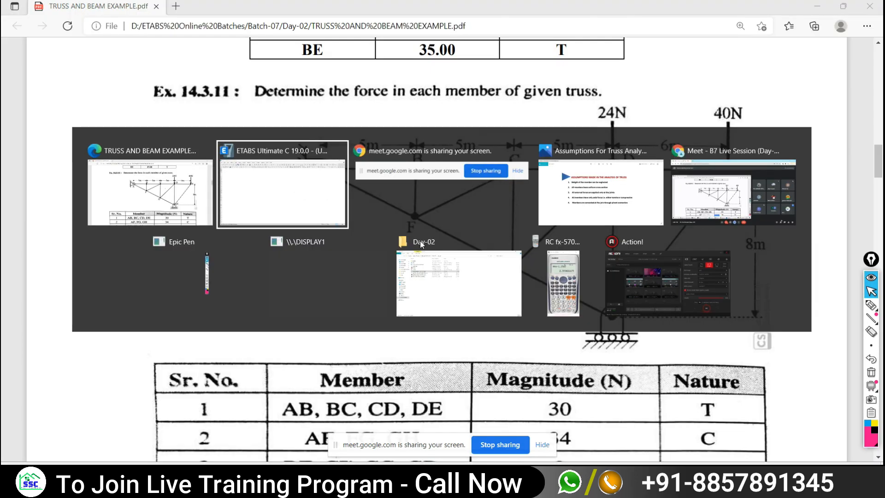
pyautogui.doubleClick(263, 294)
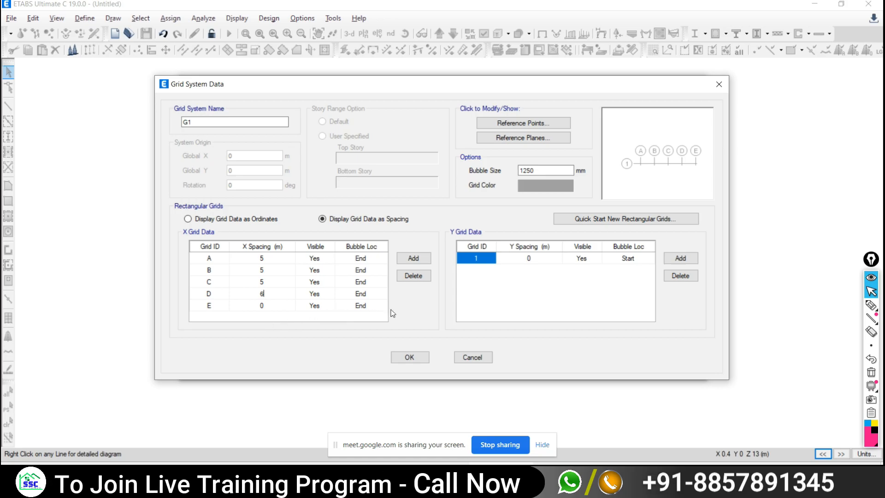
pyautogui.press('Return')
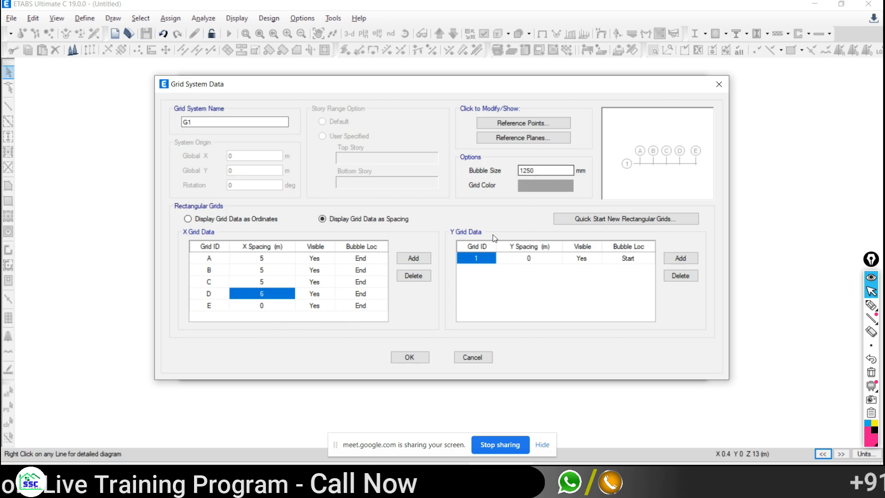
pyautogui.click(527, 189)
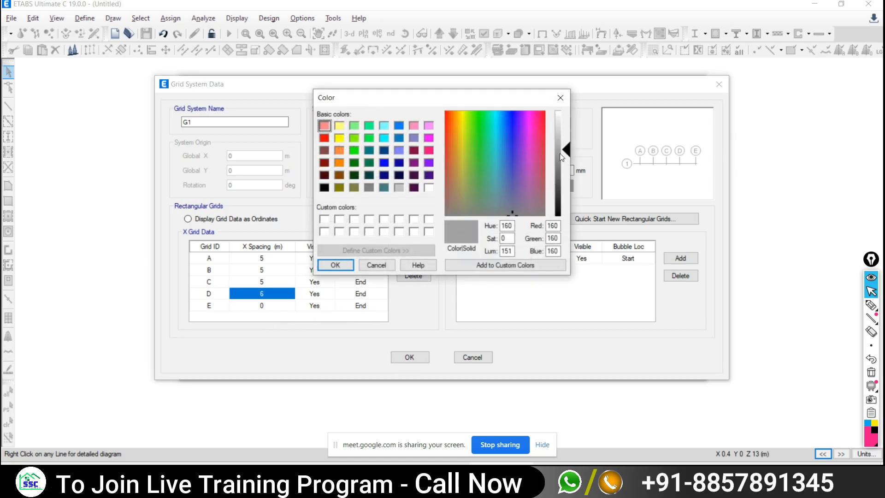
pyautogui.click(341, 270)
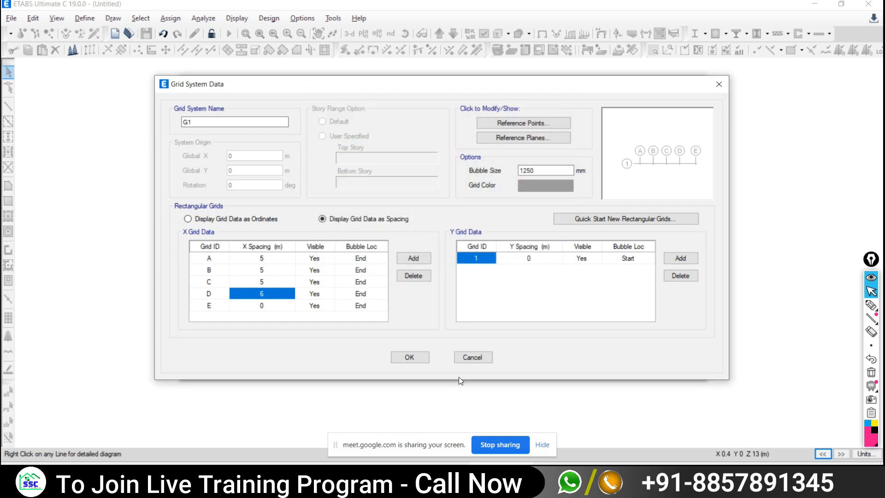
pyautogui.click(409, 357)
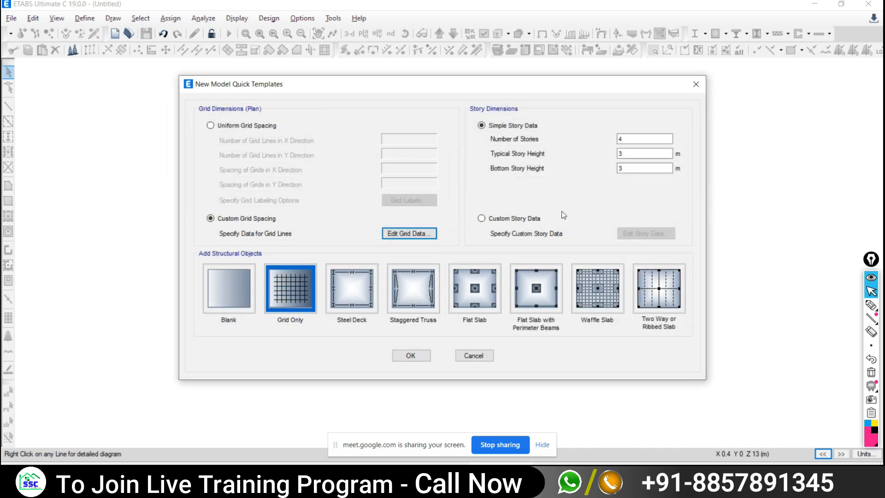
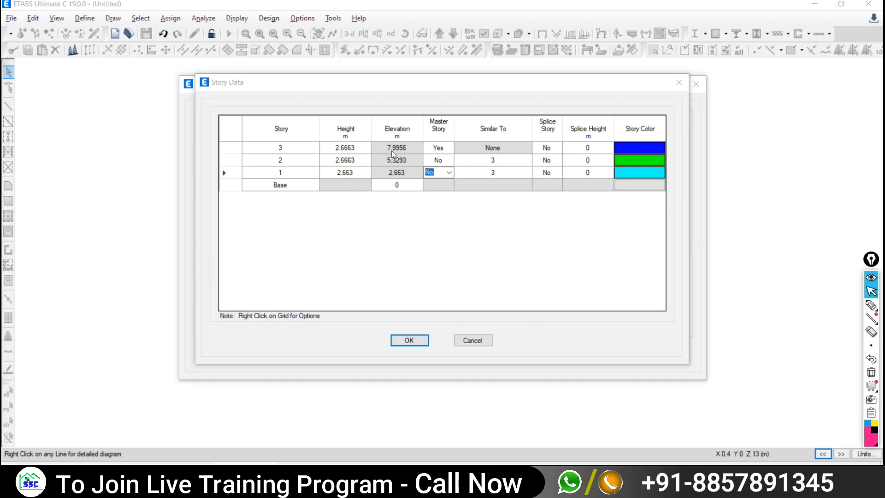
# - Set story 1's height to 2.6664 m
pyautogui.click(353, 170)
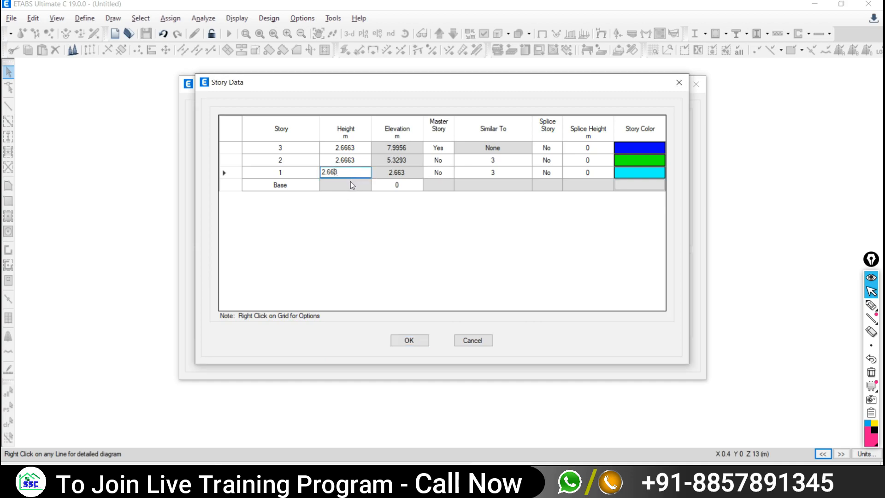
pyautogui.write('6')
pyautogui.press('Return')
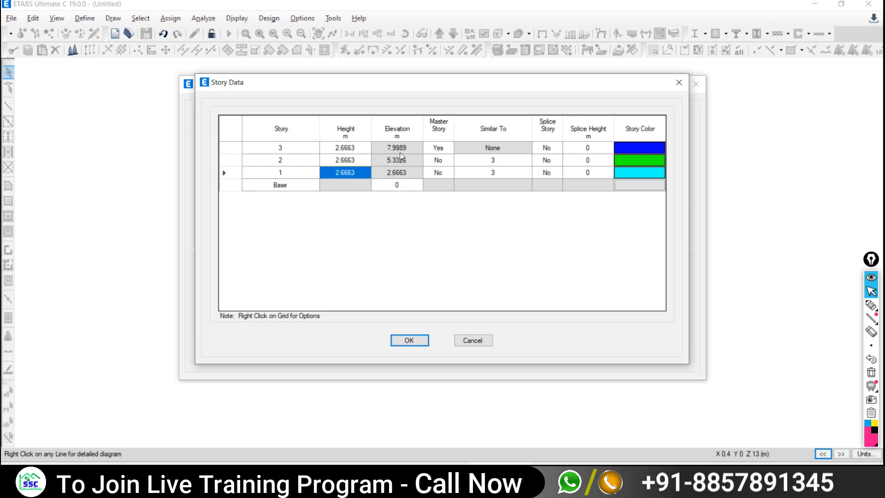
pyautogui.click(341, 173)
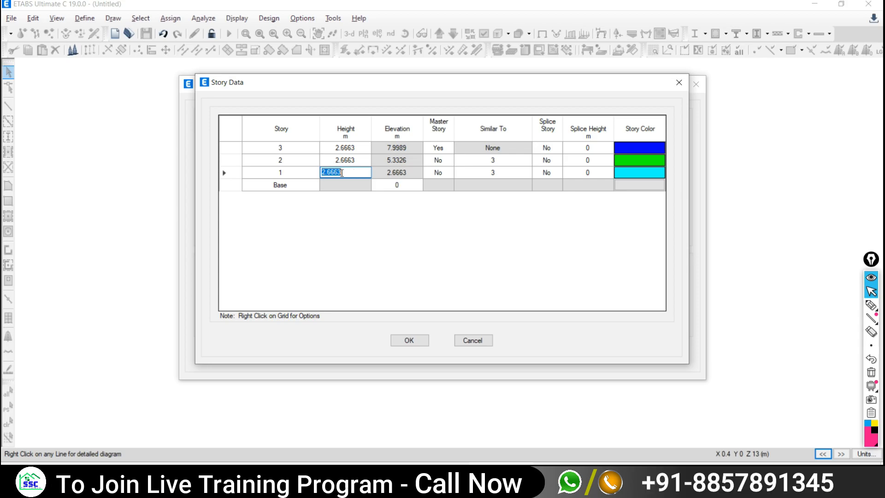
pyautogui.write('2.6664')
pyautogui.press('Return')
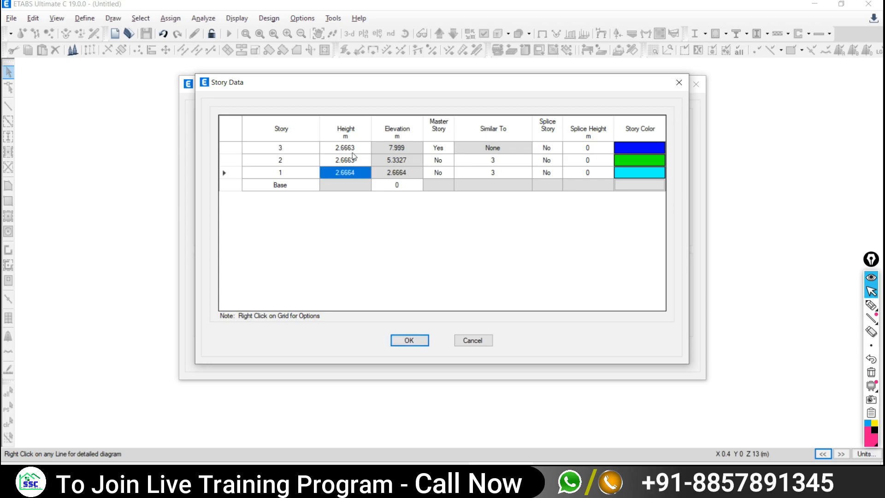
# - Keep story 2's height, set story 3 to 2.6664 m for a 7.9991 m top, and accept
pyautogui.click(359, 157)
pyautogui.click(359, 157)
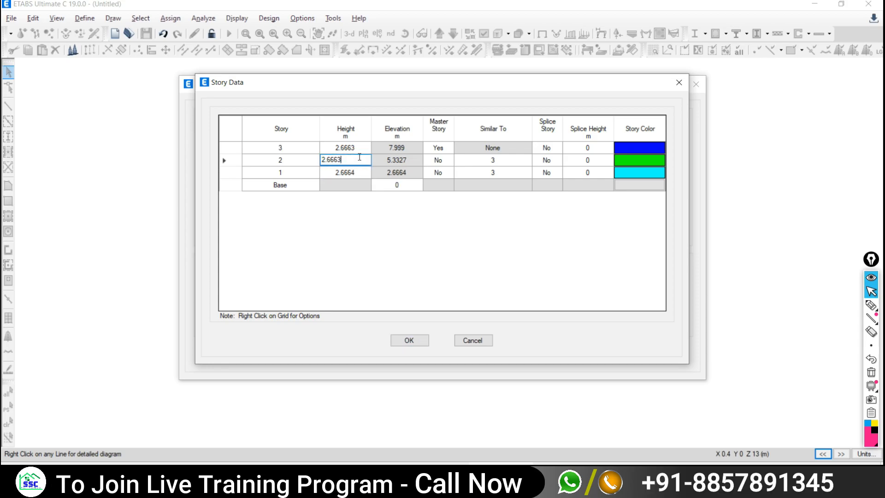
pyautogui.press('Return')
pyautogui.click(362, 147)
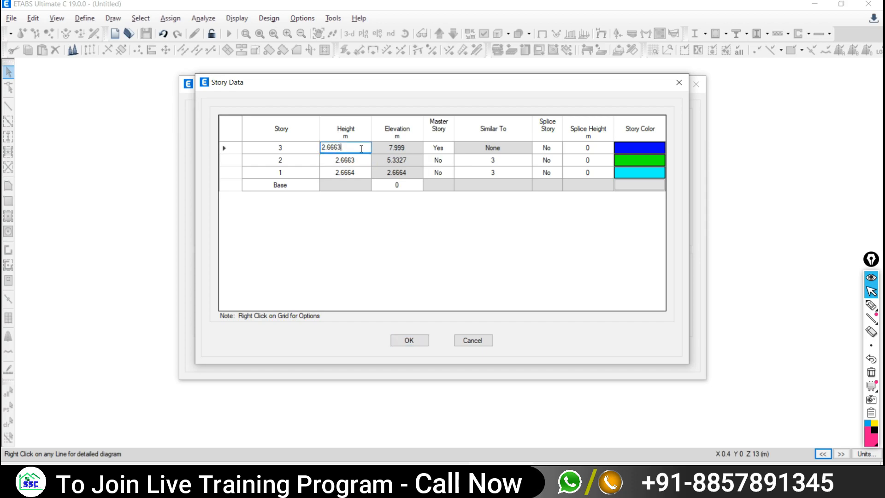
pyautogui.write('4')
pyautogui.press('Return')
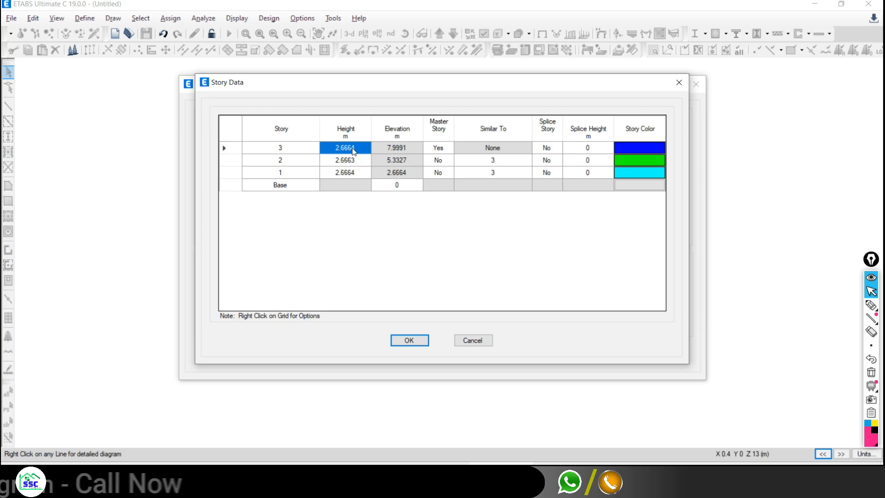
pyautogui.click(409, 340)
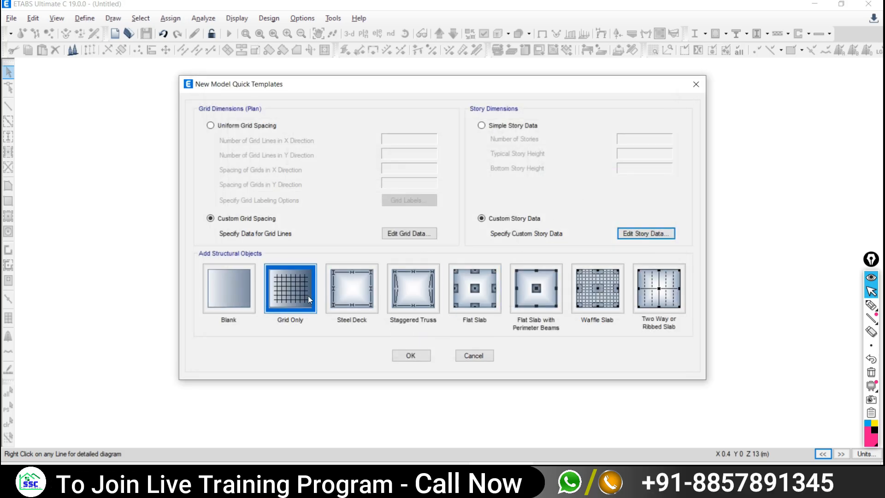
# - Create the model from the Grid Only template
pyautogui.click(410, 355)
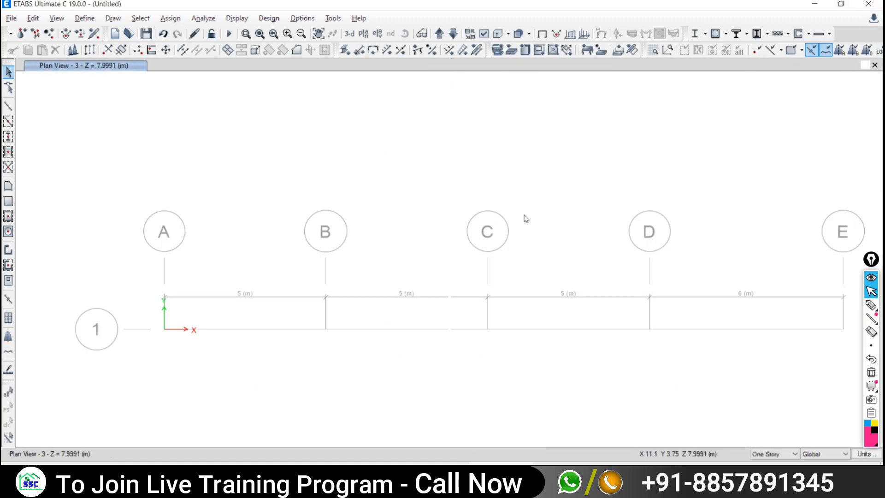
pyautogui.moveTo(529, 225); pyautogui.dragTo(449, 193, button='middle')
pyautogui.scroll(-3, 407, 229)
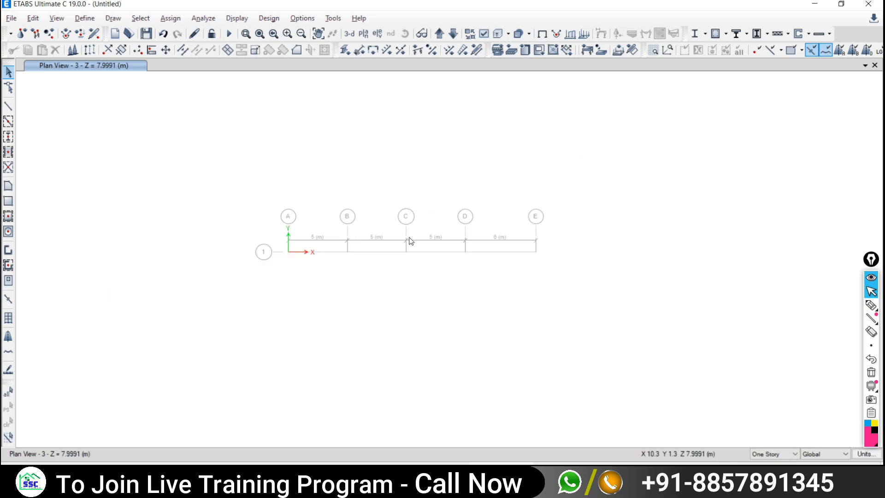
pyautogui.scroll(3, 405, 221)
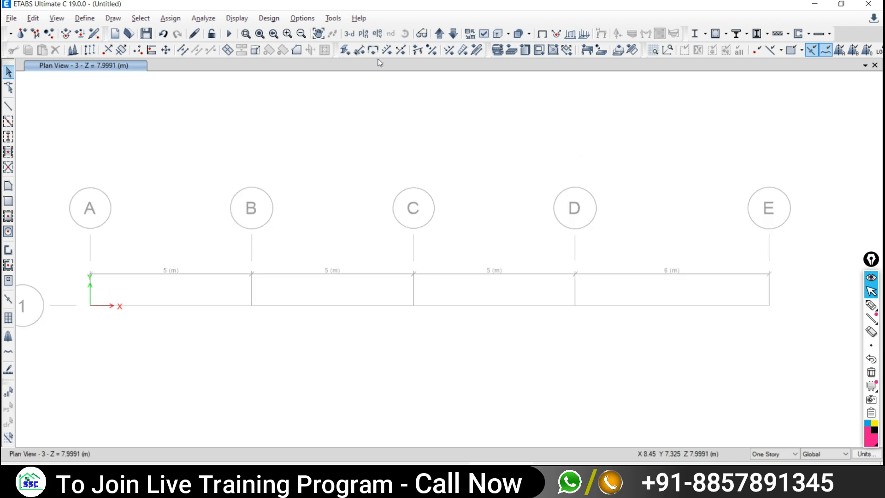
# - Show Elevation View 1 with grids A–E, comparing it with the truss PDF
pyautogui.click(377, 35)
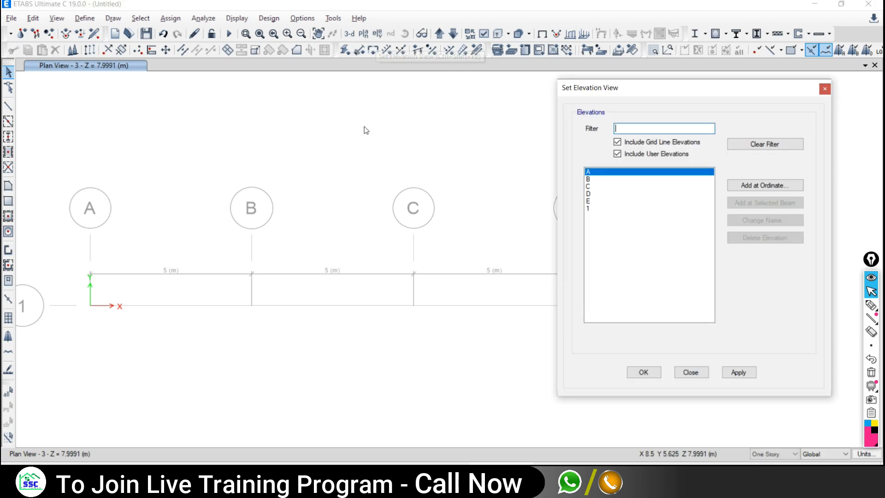
pyautogui.click(595, 208)
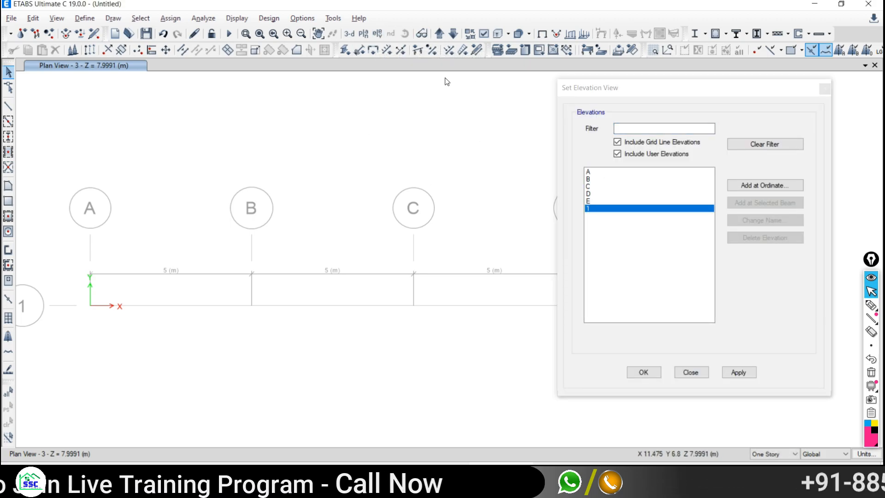
pyautogui.click(738, 372)
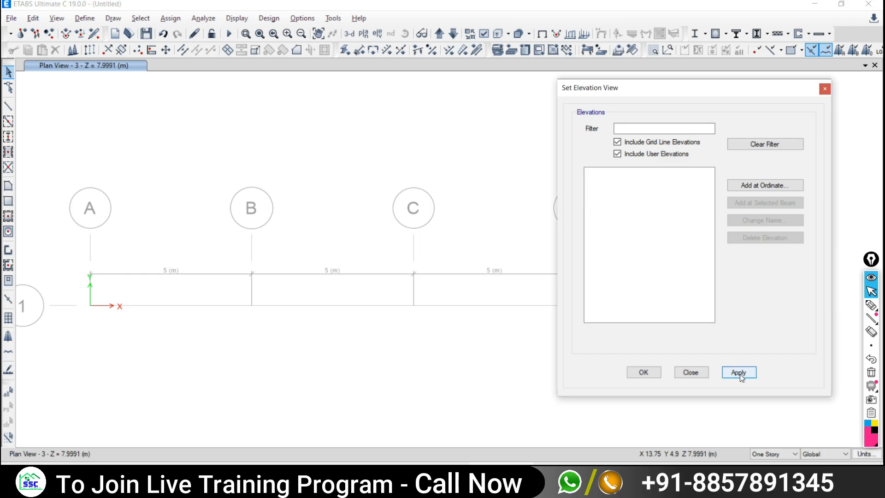
pyautogui.click(690, 372)
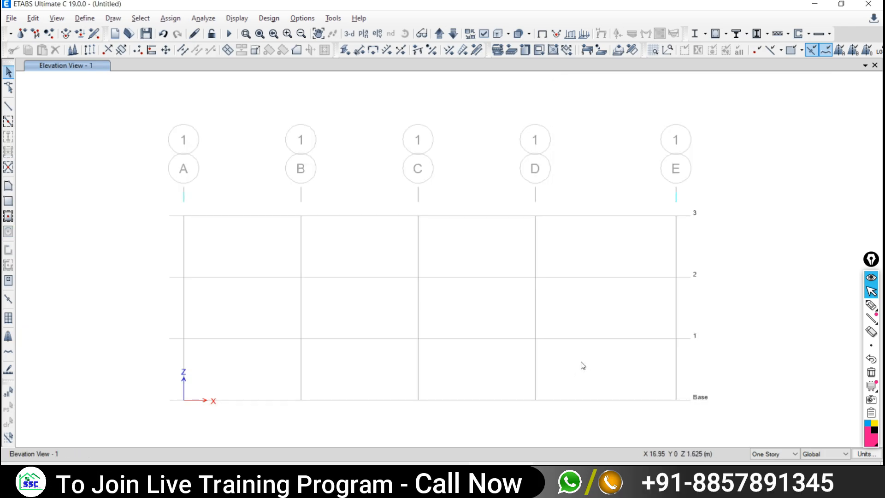
pyautogui.moveTo(483, 357); pyautogui.dragTo(474, 276, button='middle')
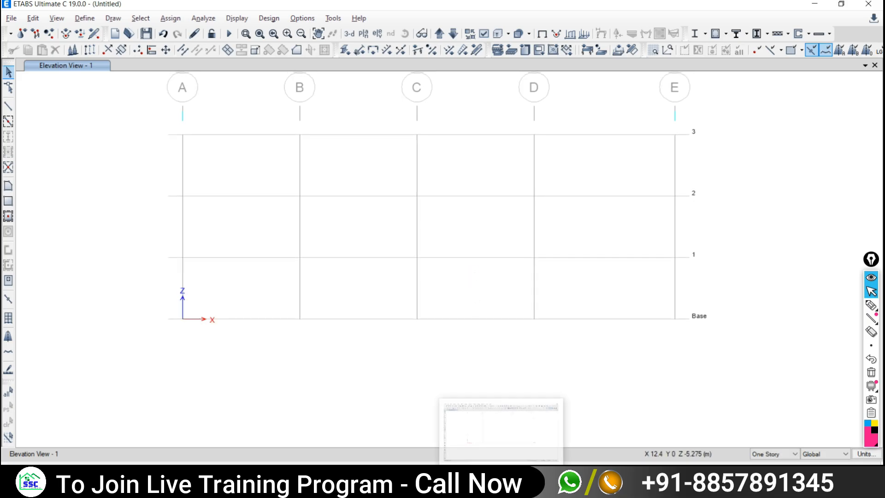
pyautogui.click(438, 472)
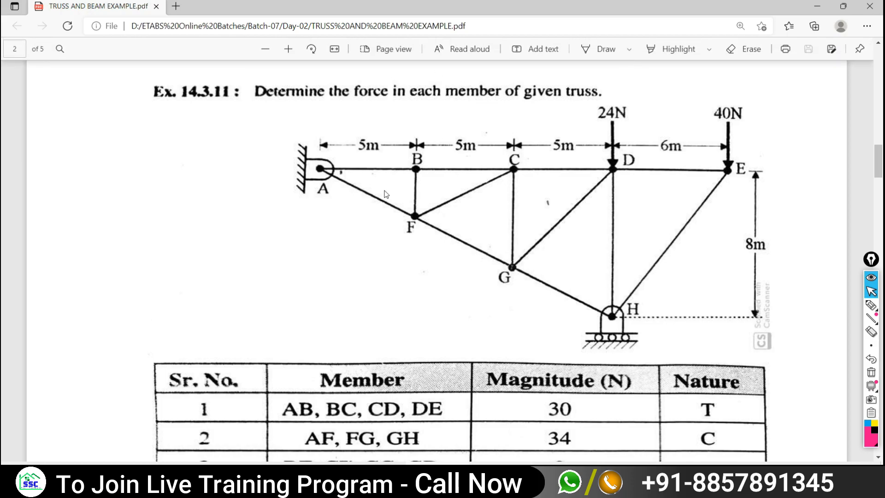
pyautogui.click(500, 473)
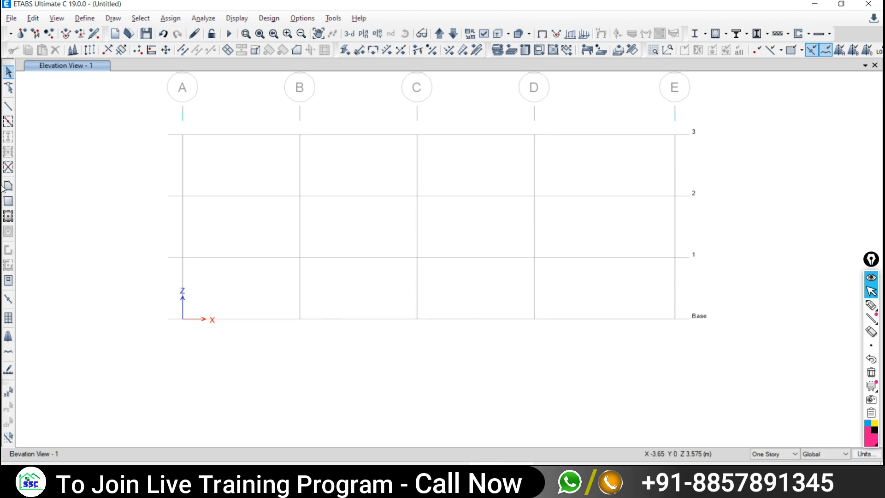
# - Draw trial beams along level 3 from A-3 through B, C, D to E-3
pyautogui.click(7, 109)
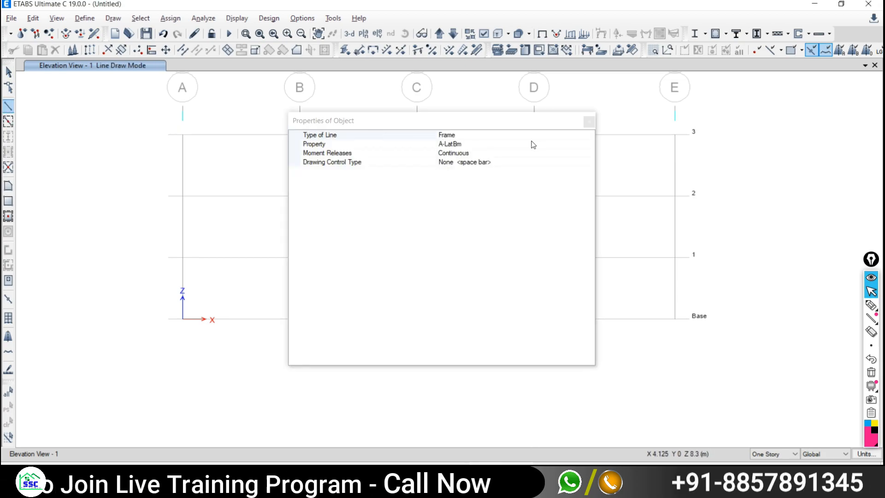
pyautogui.click(588, 122)
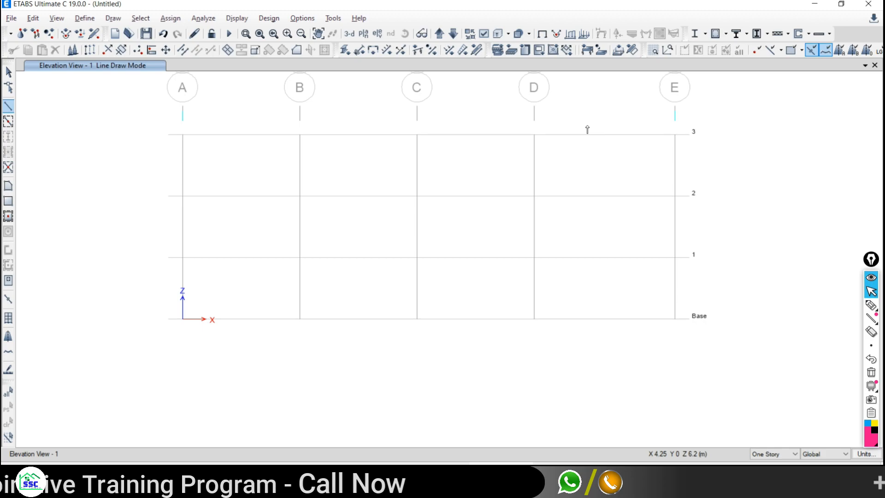
pyautogui.click(183, 135)
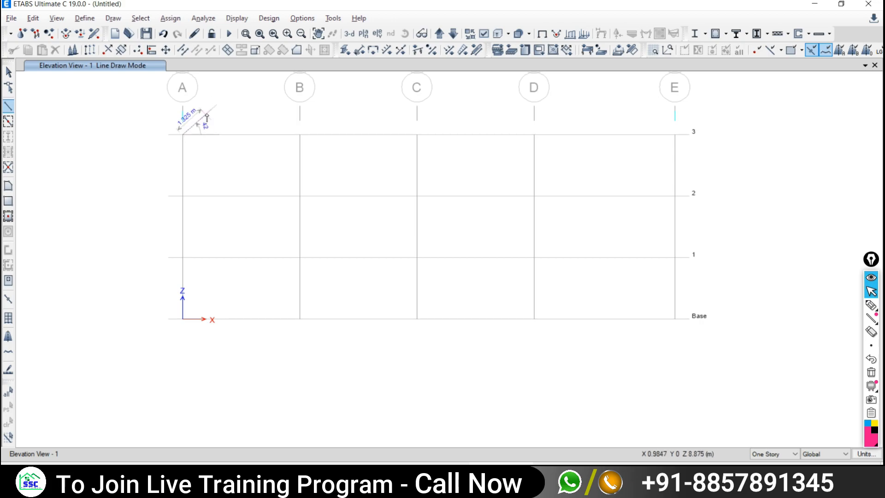
pyautogui.click(299, 135)
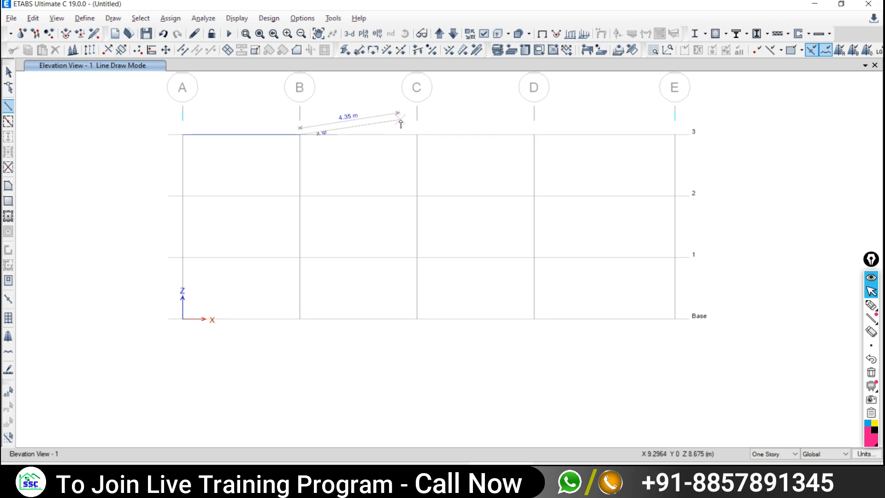
pyautogui.click(416, 135)
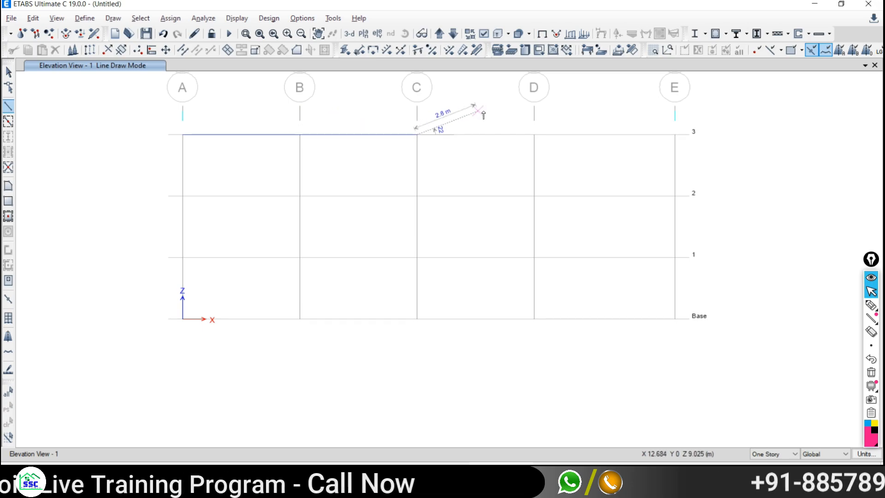
pyautogui.click(533, 135)
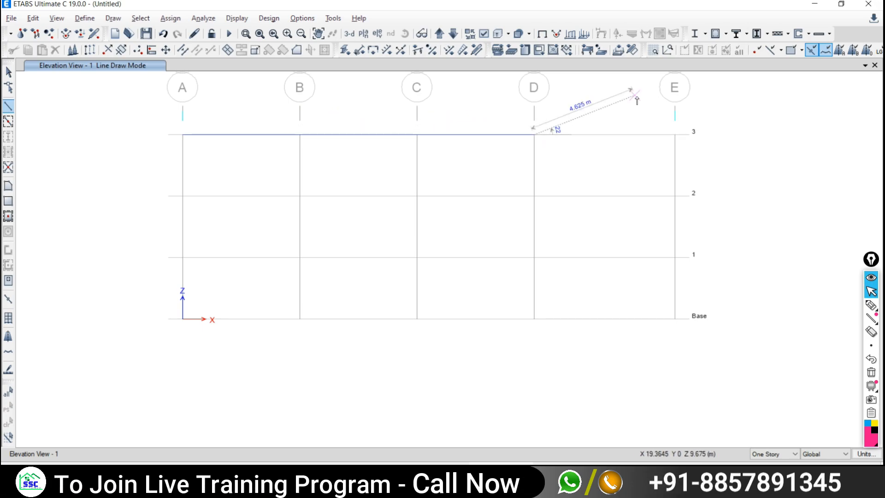
pyautogui.click(674, 135)
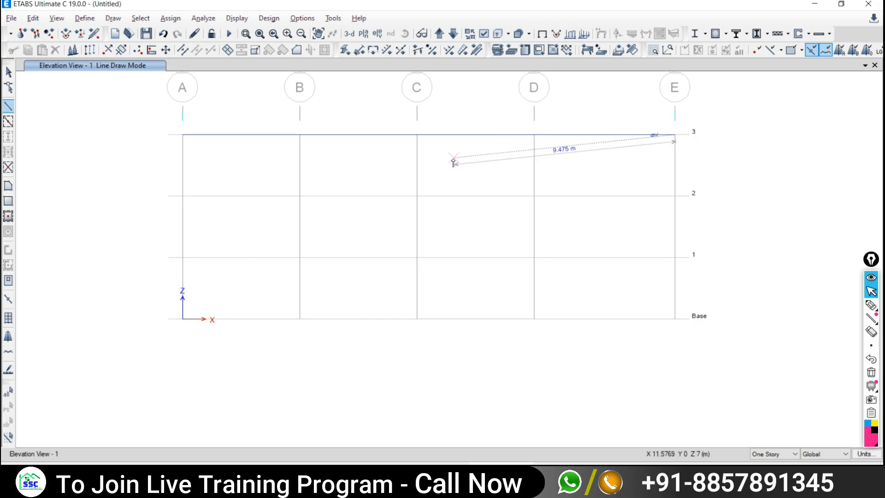
pyautogui.rightClick(751, 167)
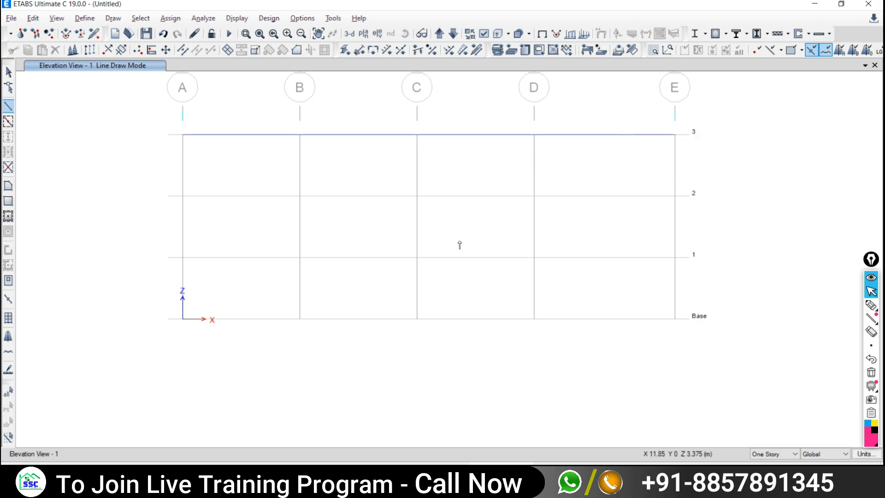
# - Undo the D–E and C–D trial beams and reactivate frame drawing
pyautogui.click(162, 34)
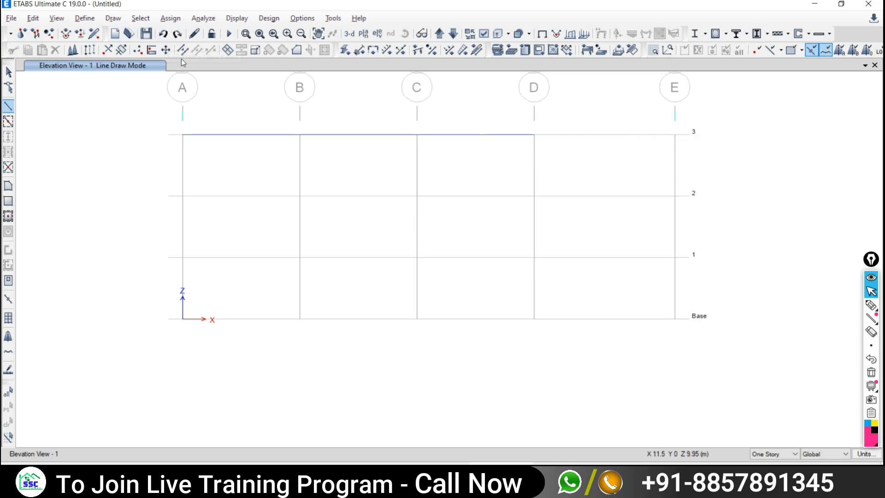
pyautogui.click(163, 35)
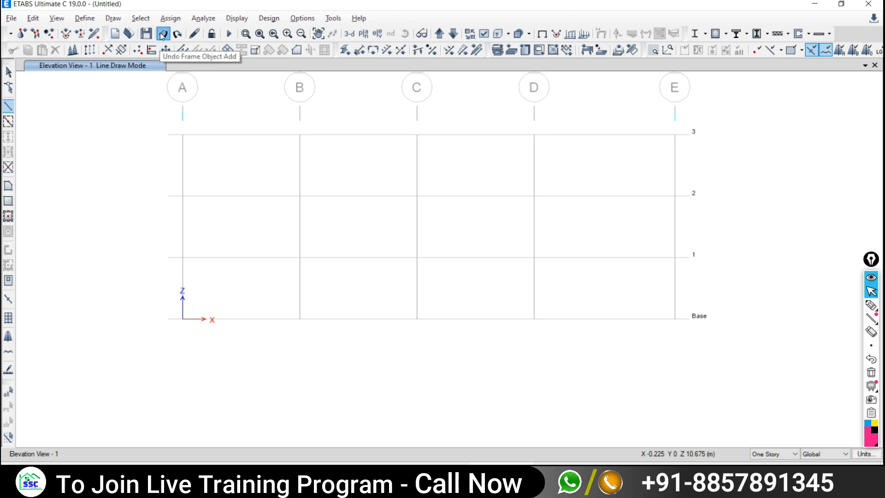
pyautogui.click(8, 109)
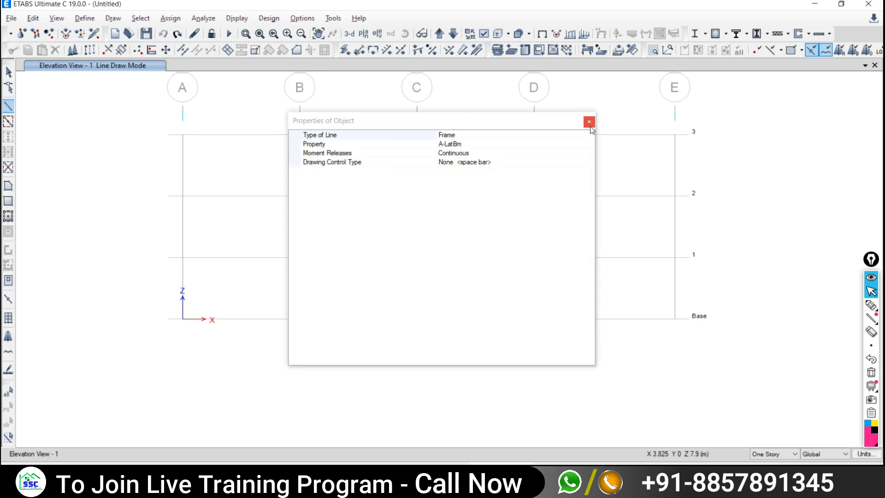
pyautogui.click(589, 122)
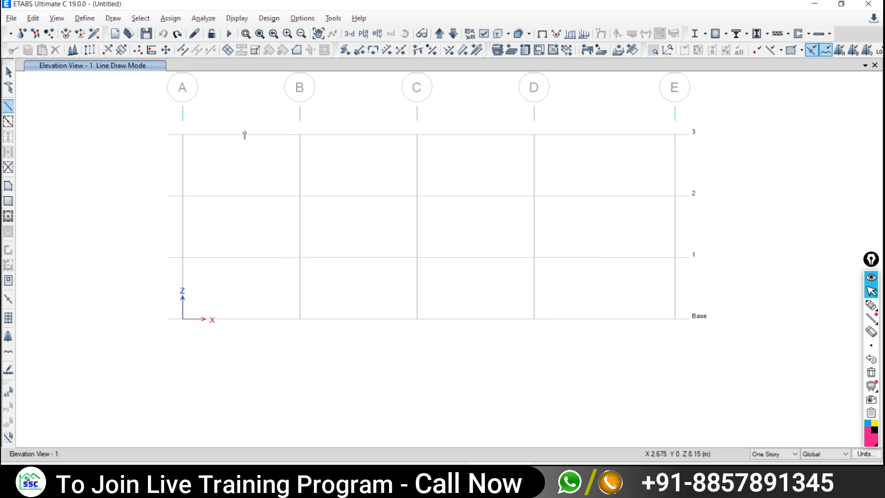
# - Draw the level-3 top chord through grids A, B, C, D and E, checking the reference PDF
pyautogui.click(183, 135)
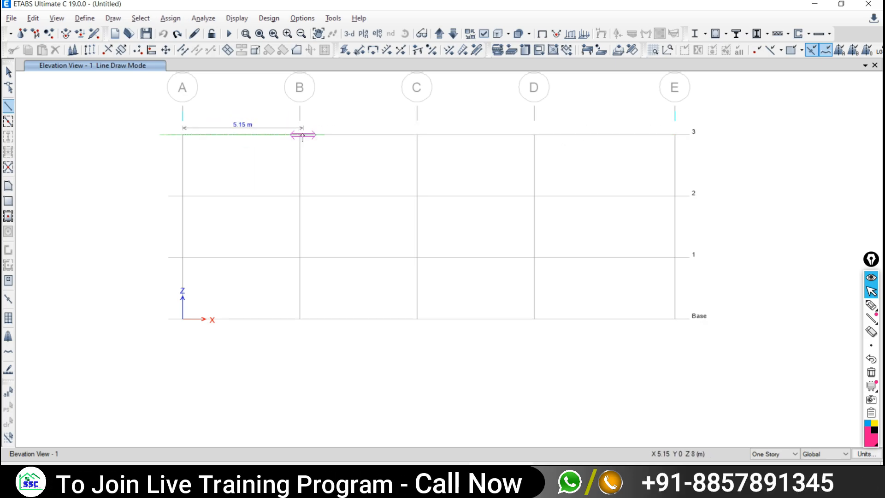
pyautogui.click(501, 479)
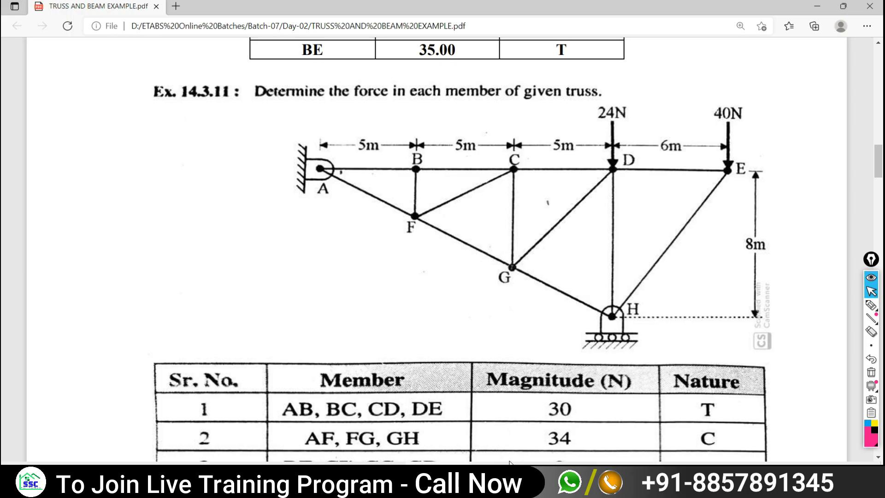
pyautogui.click(508, 477)
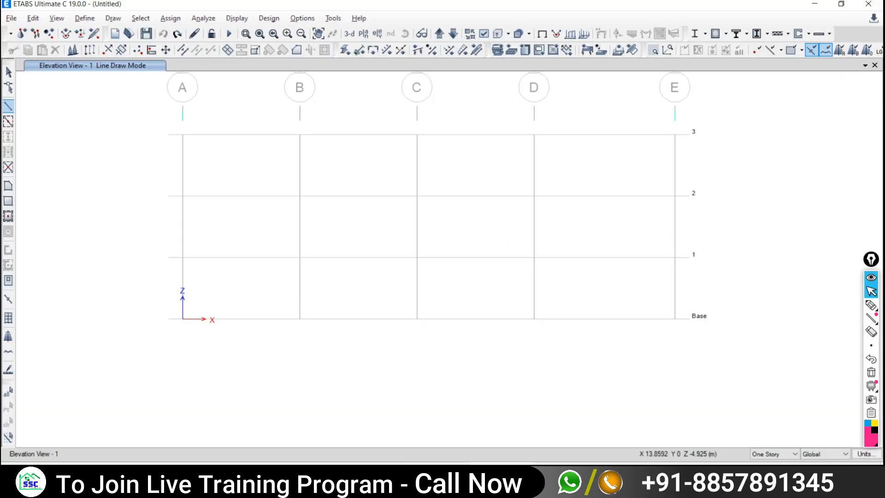
pyautogui.click(300, 135)
pyautogui.doubleClick(417, 135)
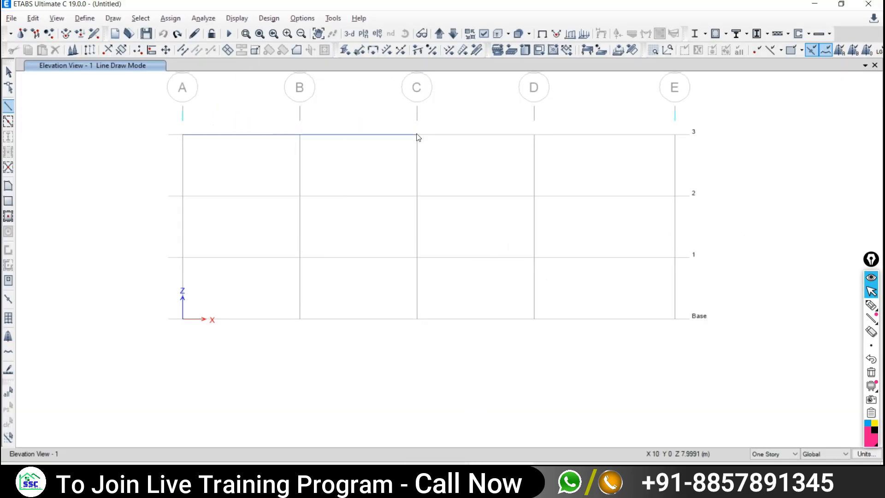
pyautogui.click(534, 135)
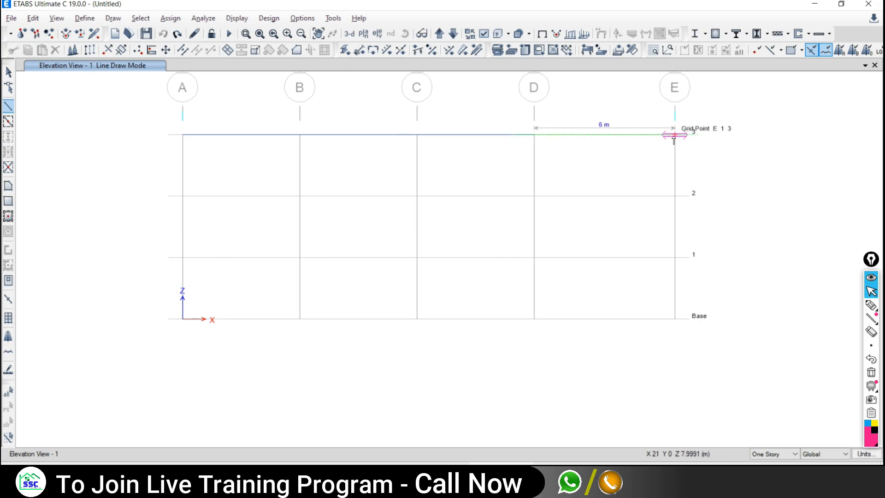
pyautogui.click(674, 134)
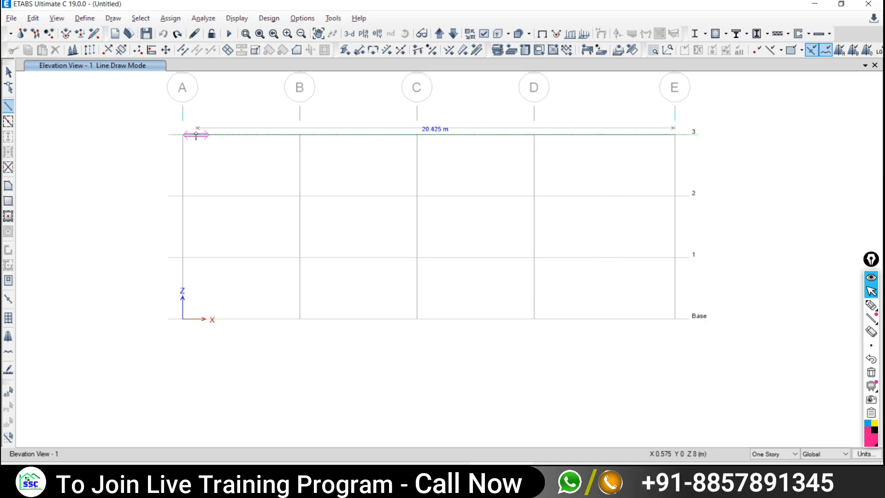
pyautogui.click(177, 135)
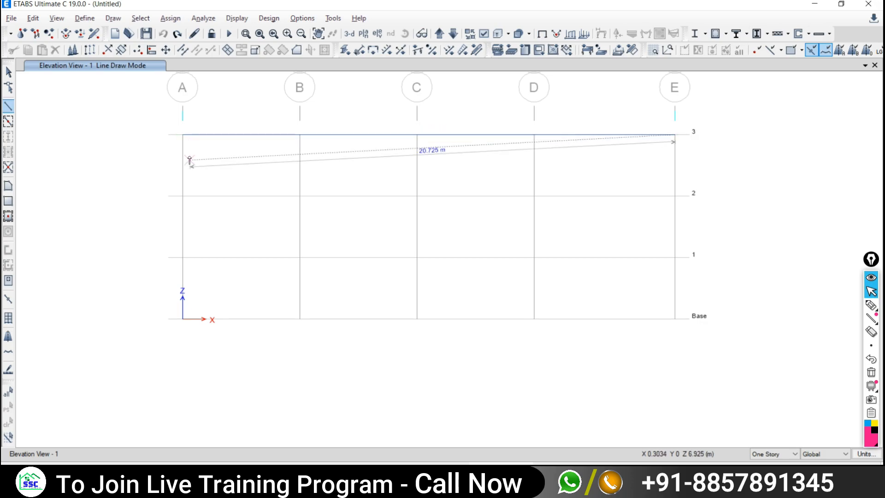
# - Draw the sloping bottom chord from E-3 to D-Base, then C1, B2 and A3
pyautogui.click(534, 319)
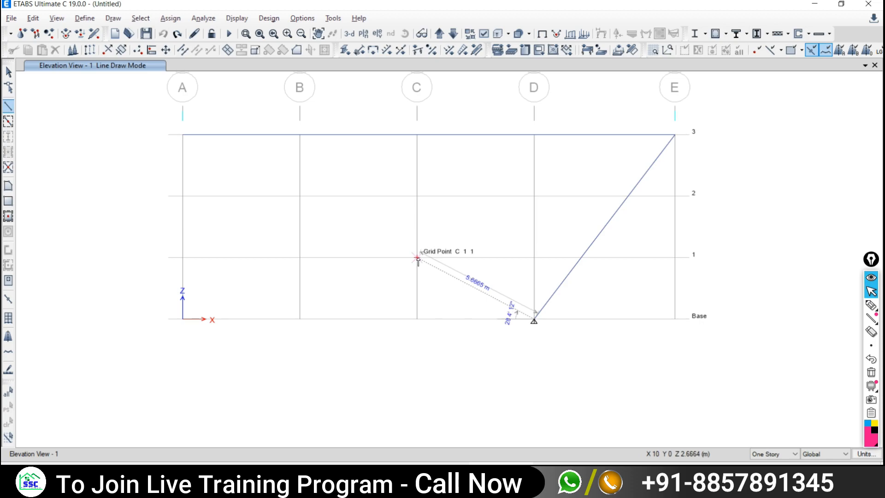
pyautogui.click(417, 257)
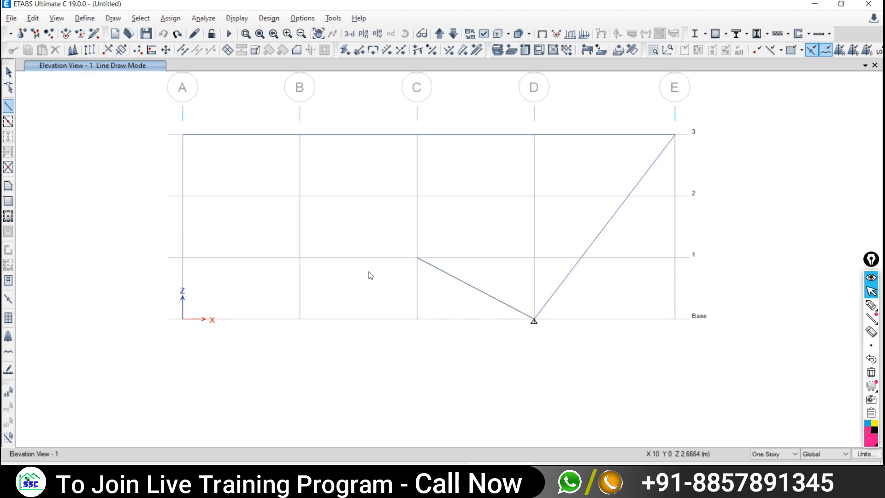
pyautogui.click(299, 196)
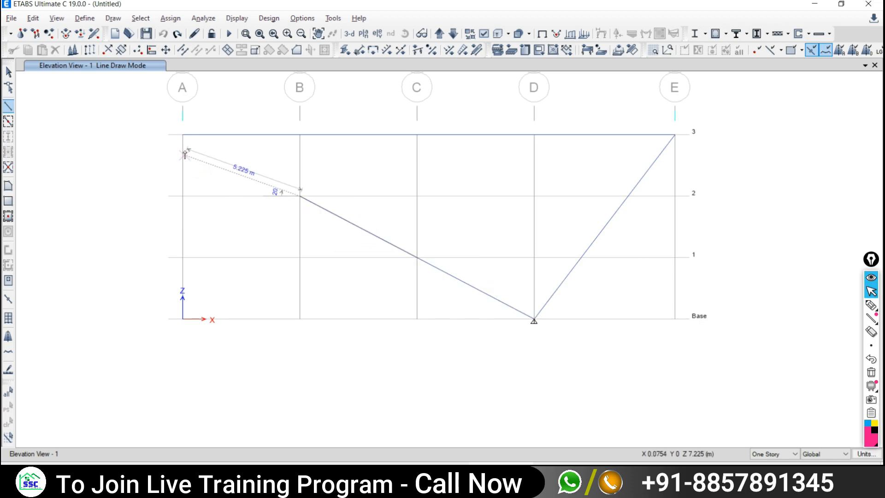
pyautogui.click(183, 135)
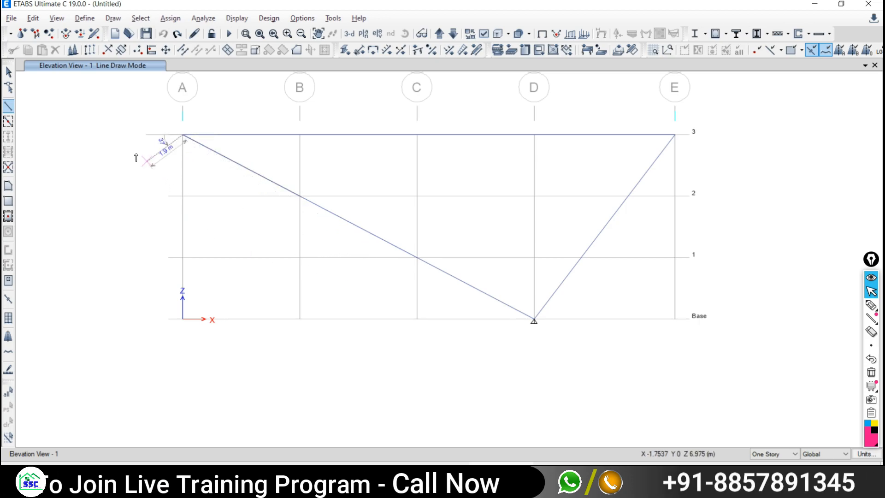
pyautogui.rightClick(118, 154)
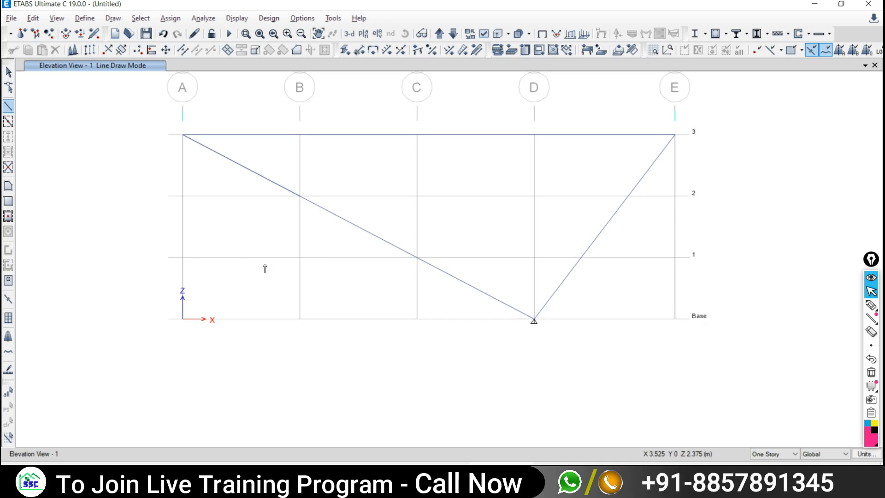
# - Draw verticals at B (level 3 to B2), C (to C1) and D (to D-Base)
pyautogui.click(7, 108)
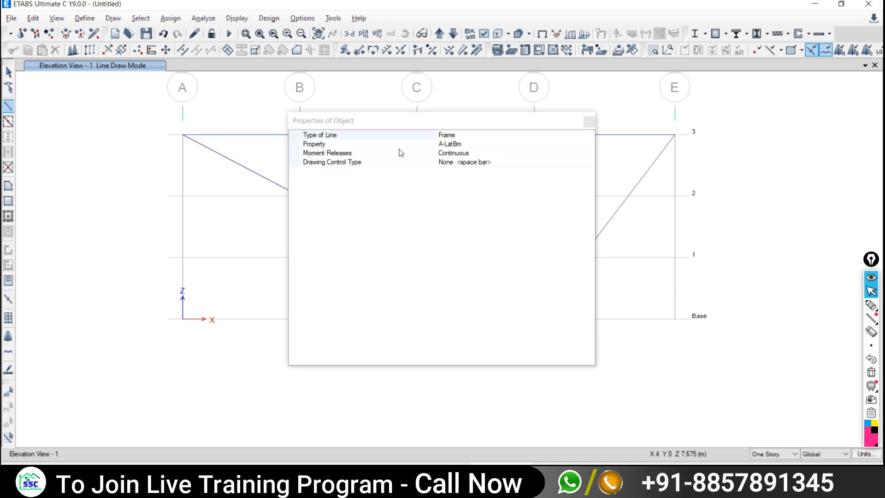
pyautogui.click(589, 122)
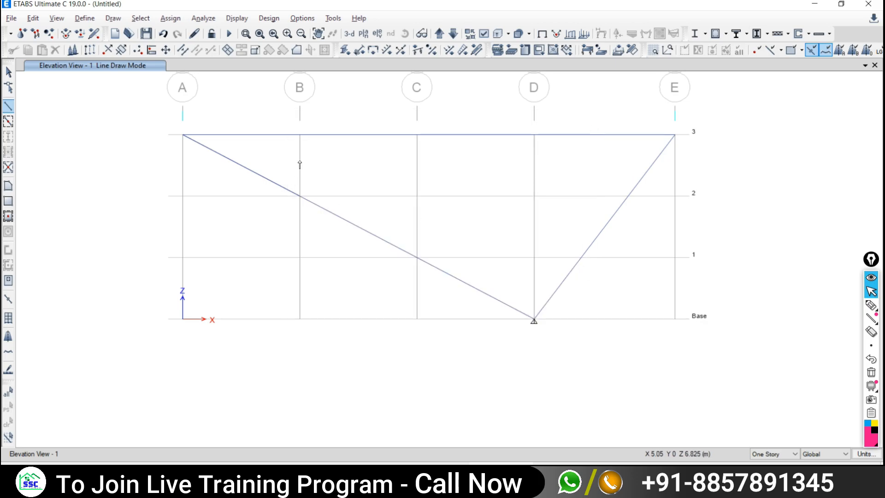
pyautogui.click(299, 135)
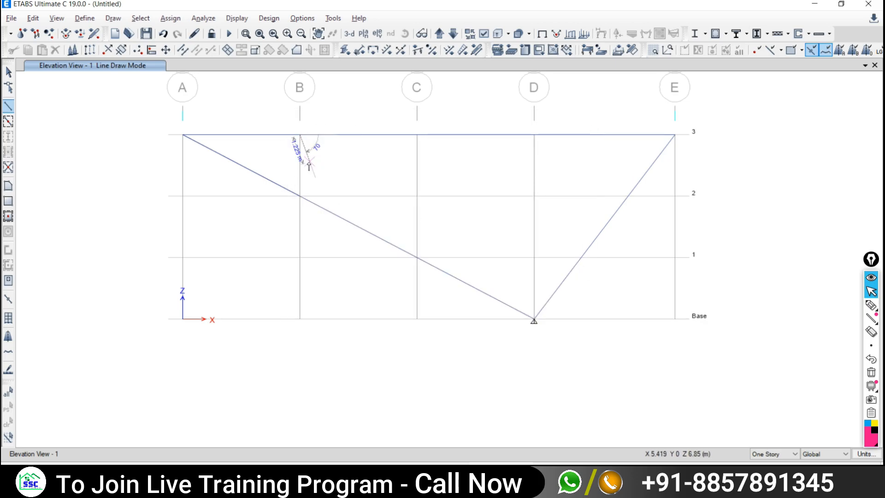
pyautogui.doubleClick(300, 197)
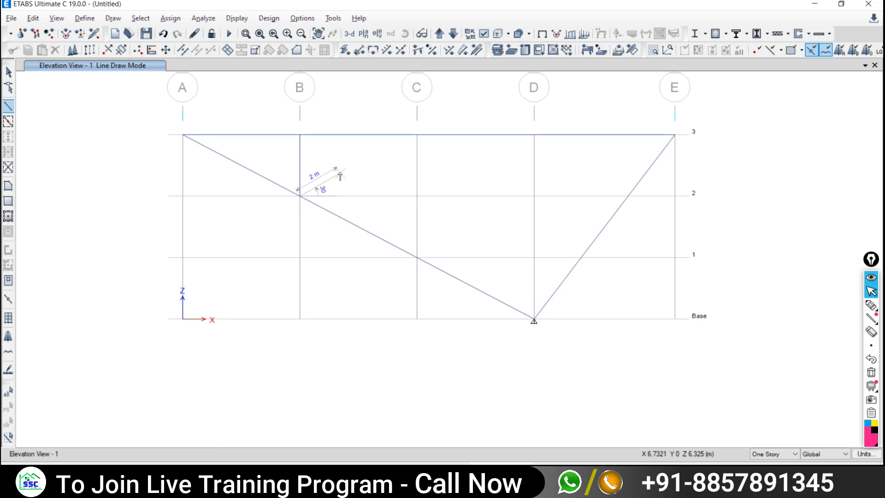
pyautogui.click(417, 135)
pyautogui.doubleClick(417, 257)
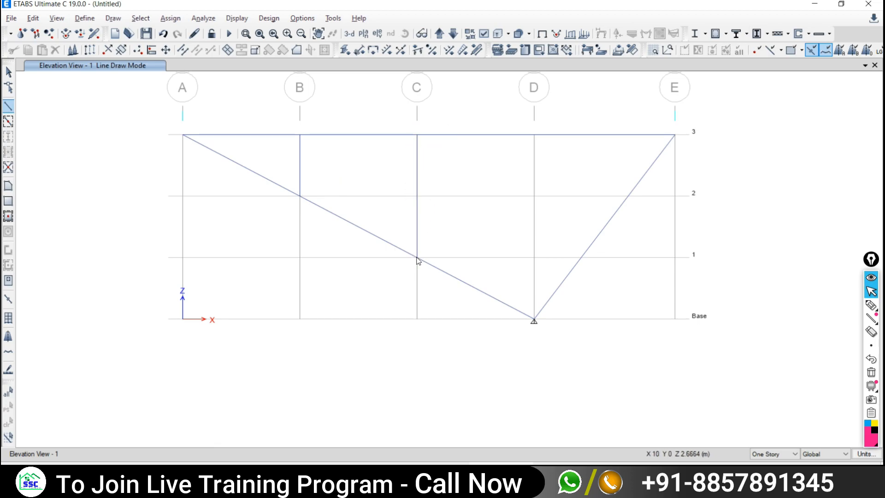
pyautogui.click(539, 137)
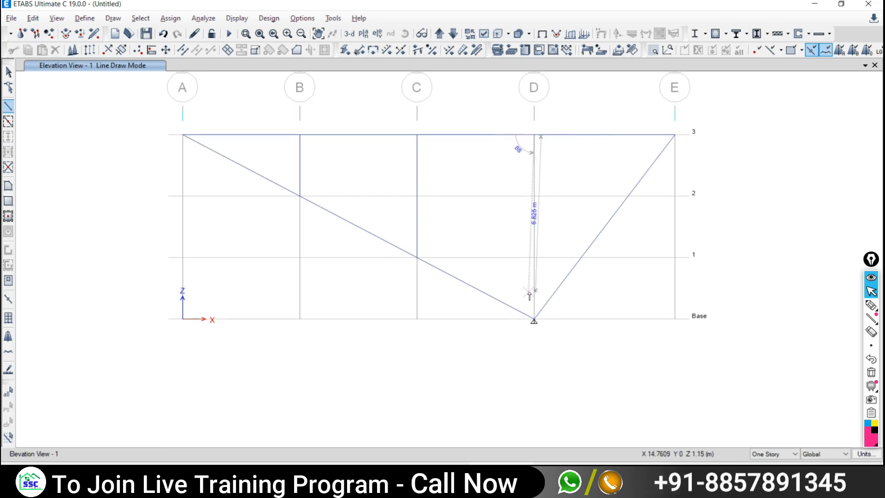
pyautogui.doubleClick(535, 318)
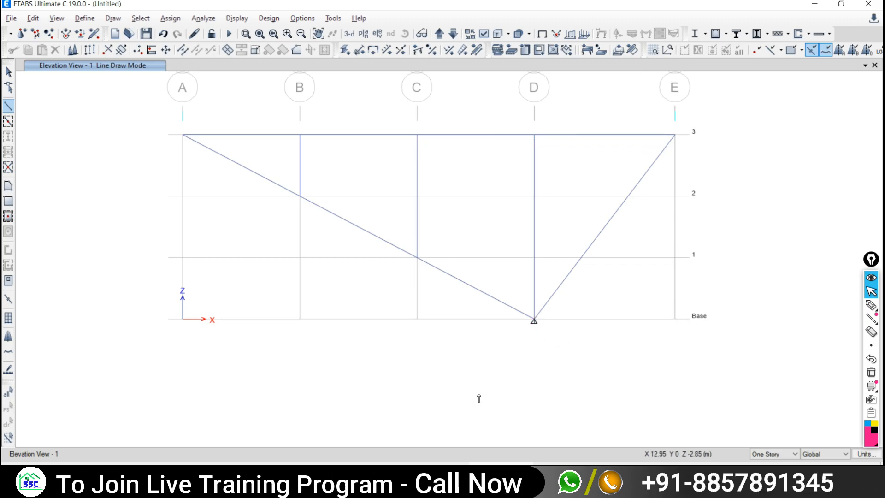
# - After checking the PDF, draw diagonals B2–C3 and C1–D3
pyautogui.hotkey('alt', 'Tab')
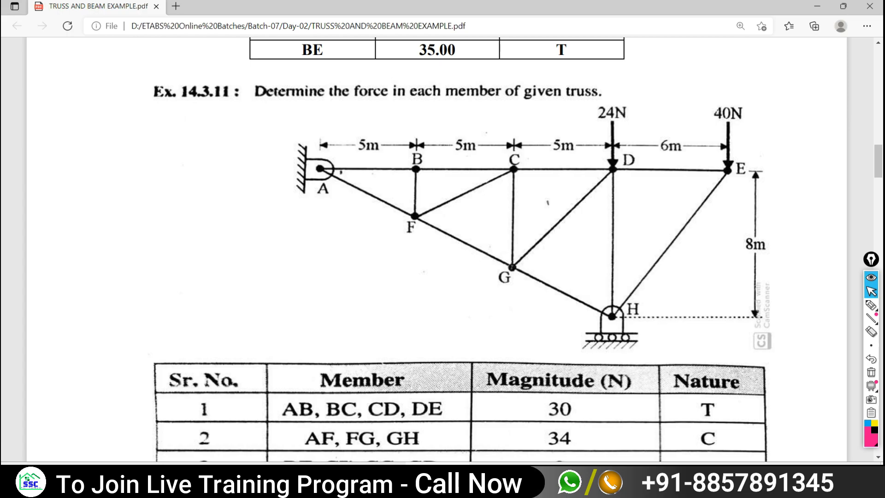
pyautogui.hotkey('alt', 'Tab')
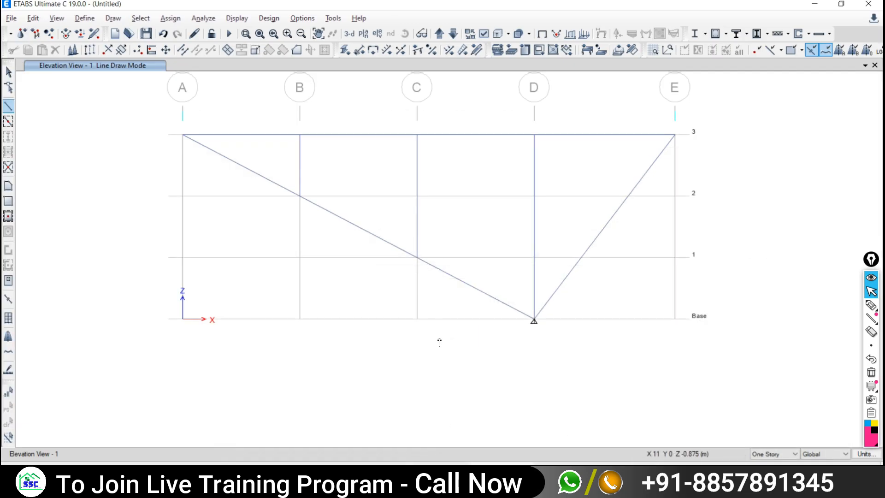
pyautogui.click(300, 196)
pyautogui.click(416, 134)
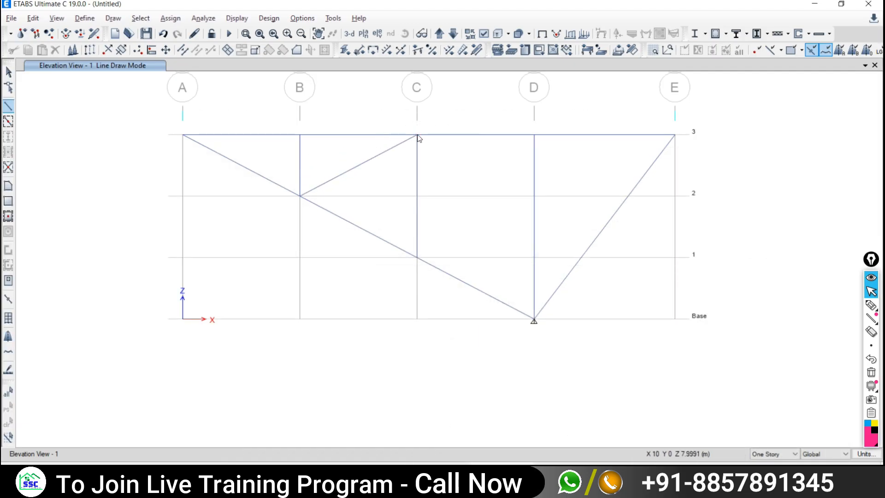
pyautogui.press('Escape')
pyautogui.click(417, 257)
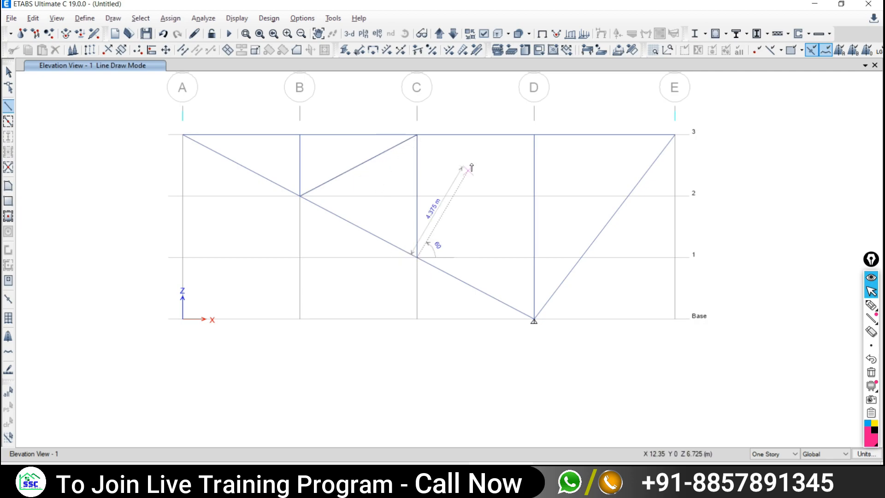
pyautogui.click(534, 135)
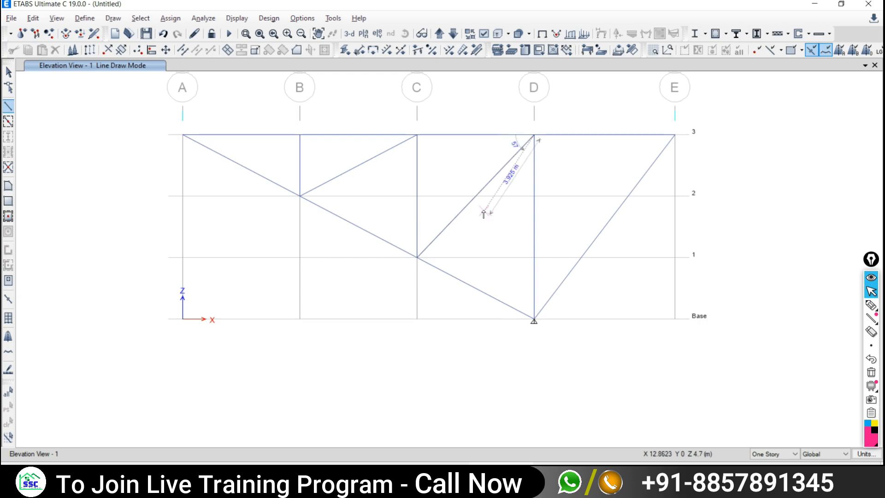
pyautogui.press('Escape')
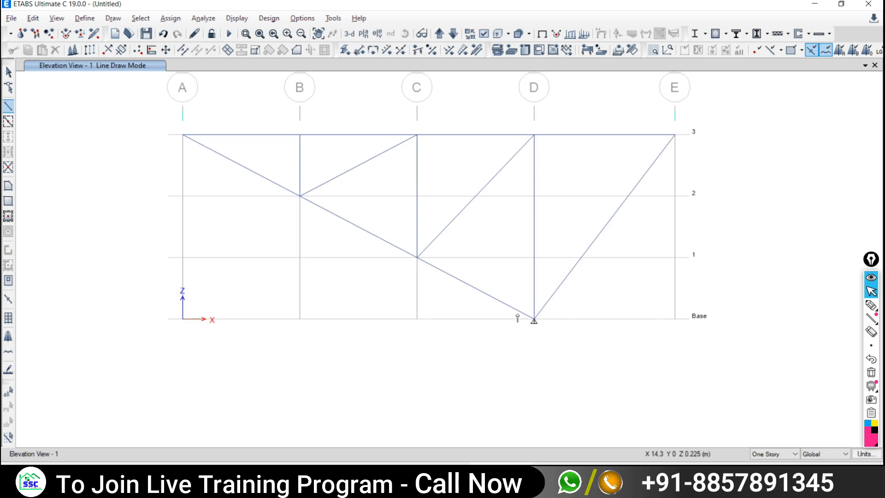
pyautogui.click(8, 72)
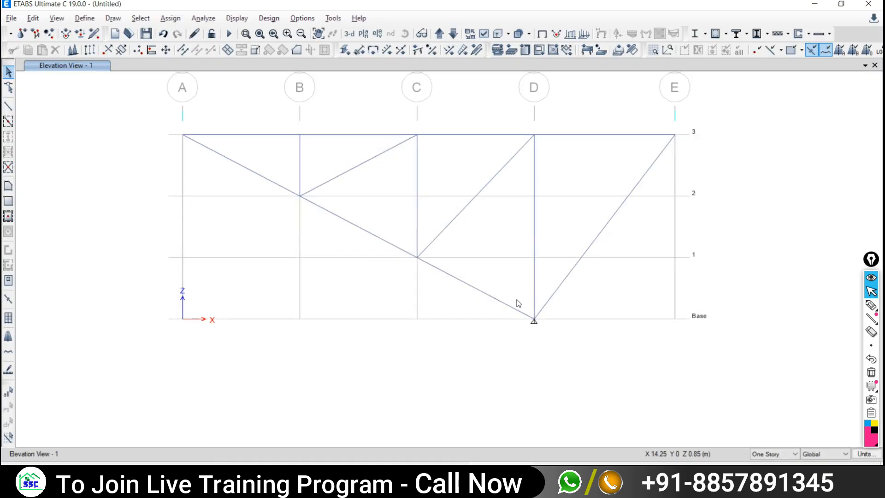
# - Assign a roller restraint to the base joint on grid D
pyautogui.moveTo(511, 299); pyautogui.dragTo(559, 345)
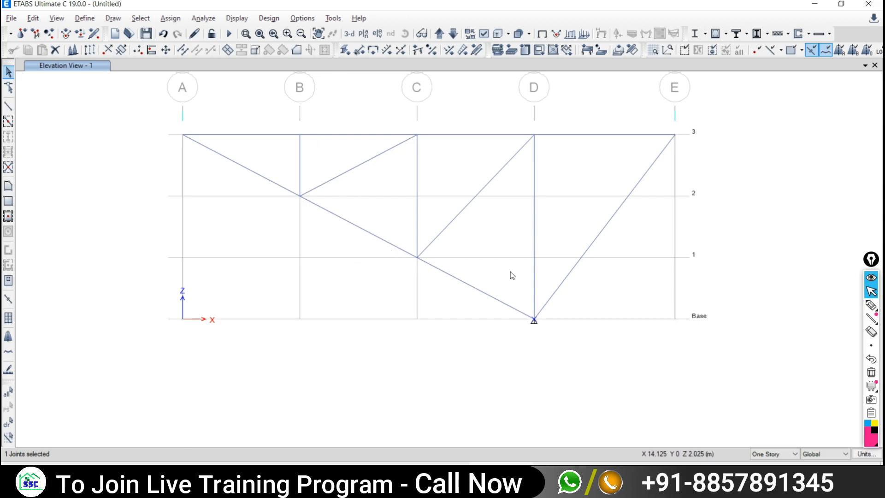
pyautogui.moveTo(487, 281); pyautogui.dragTo(583, 357)
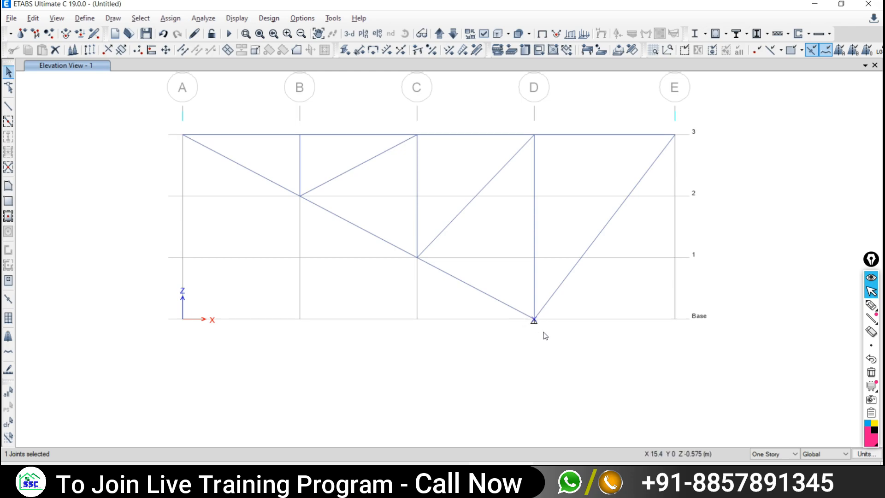
pyautogui.moveTo(514, 299); pyautogui.dragTo(571, 359)
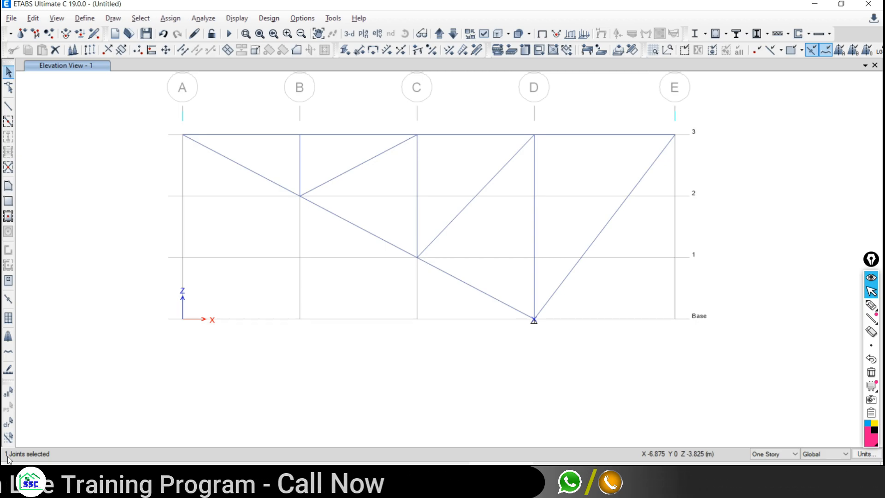
pyautogui.click(8, 421)
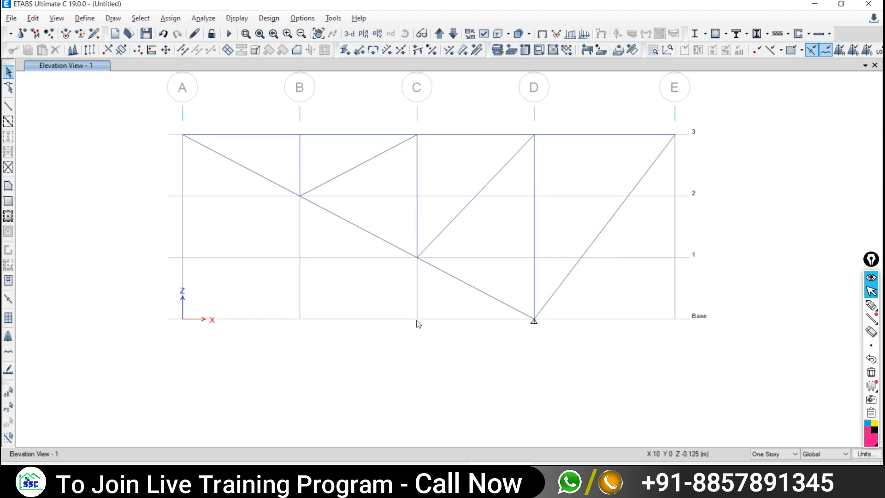
pyautogui.click(533, 319)
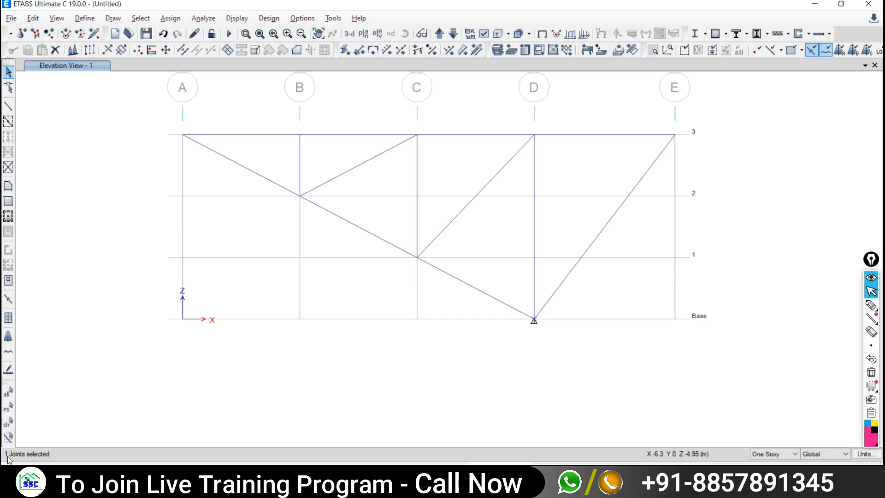
pyautogui.click(170, 18)
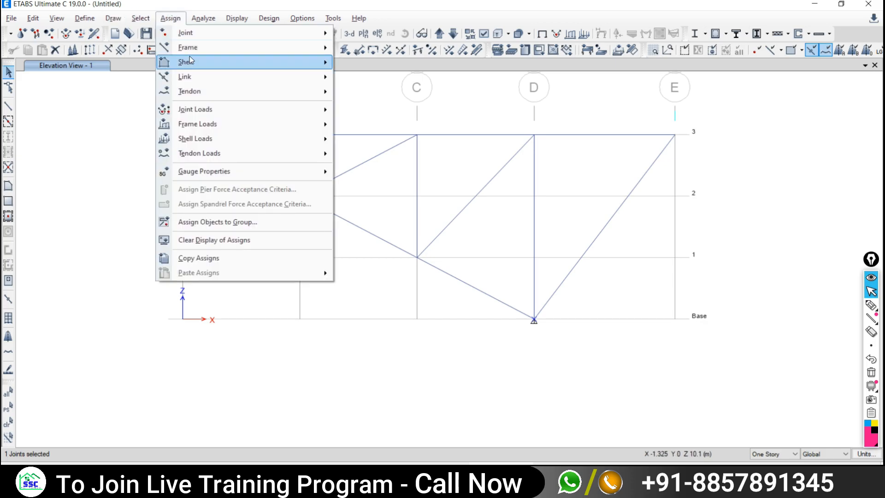
pyautogui.moveTo(192, 34)
pyautogui.click(384, 34)
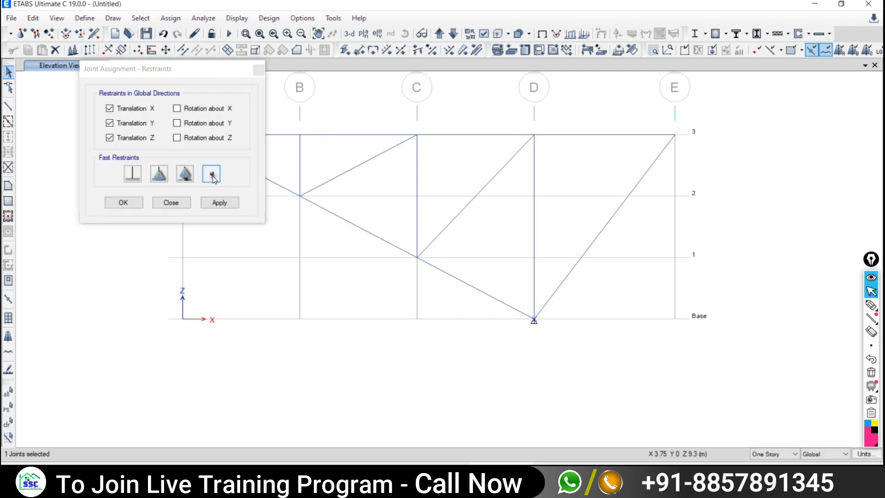
pyautogui.click(184, 175)
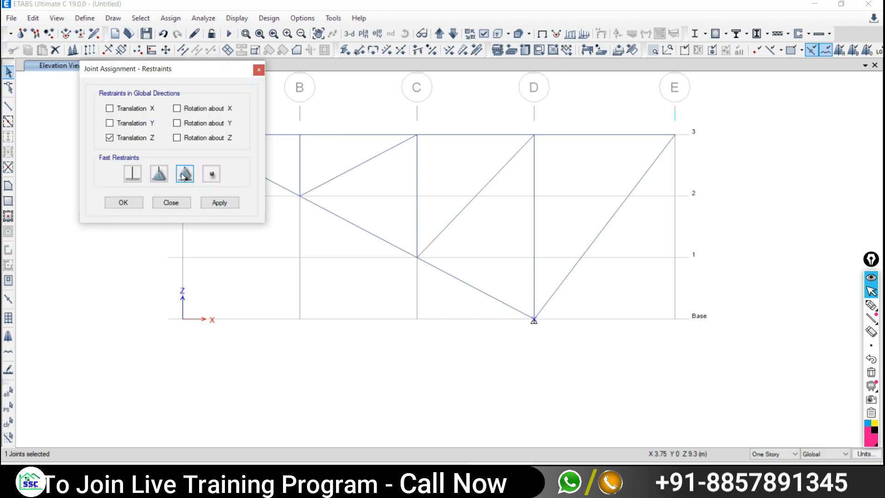
pyautogui.click(218, 201)
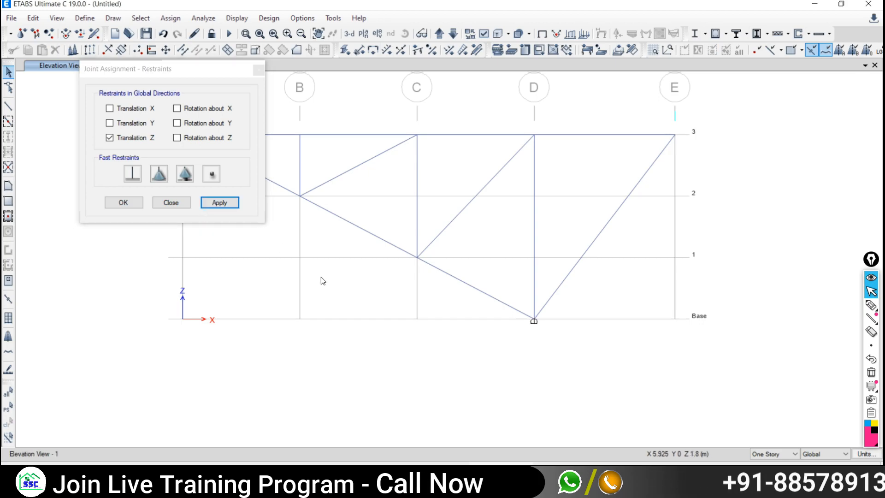
# - Assign a pinned restraint to the top joint on grid A, then view the truss PDF
pyautogui.moveTo(321, 276); pyautogui.dragTo(547, 346, button='middle')
pyautogui.moveTo(395, 184); pyautogui.dragTo(439, 249)
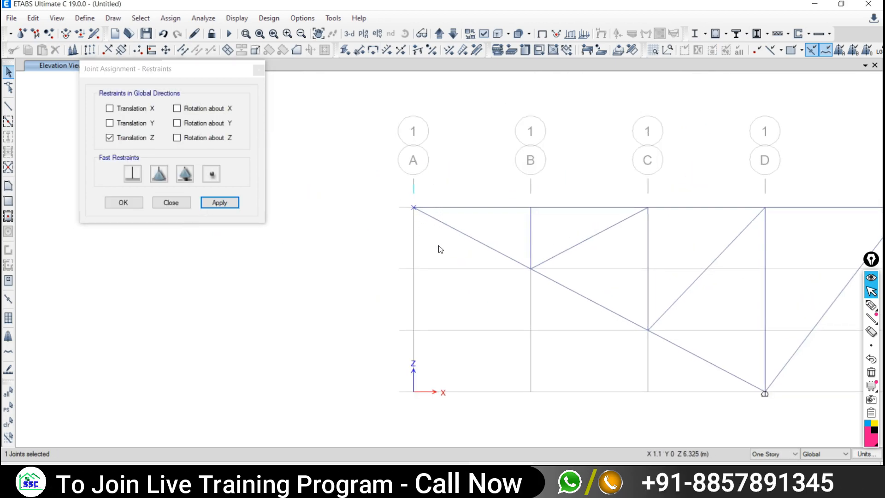
pyautogui.click(160, 175)
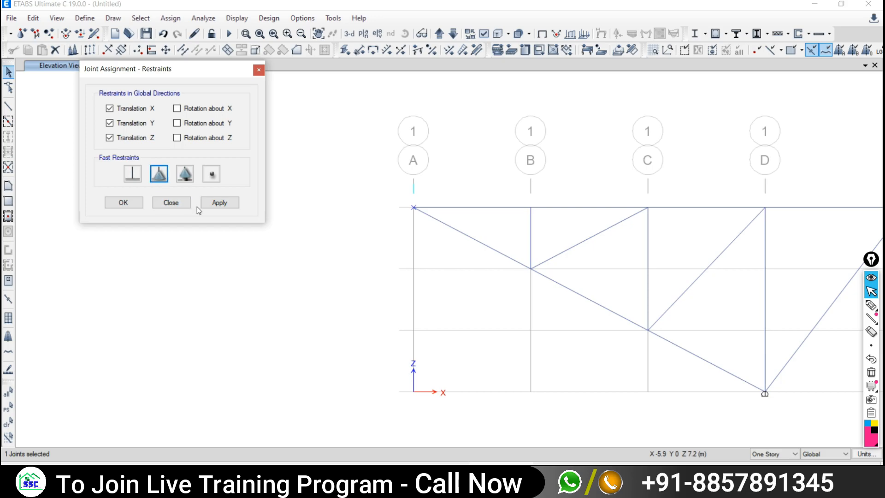
pyautogui.click(230, 203)
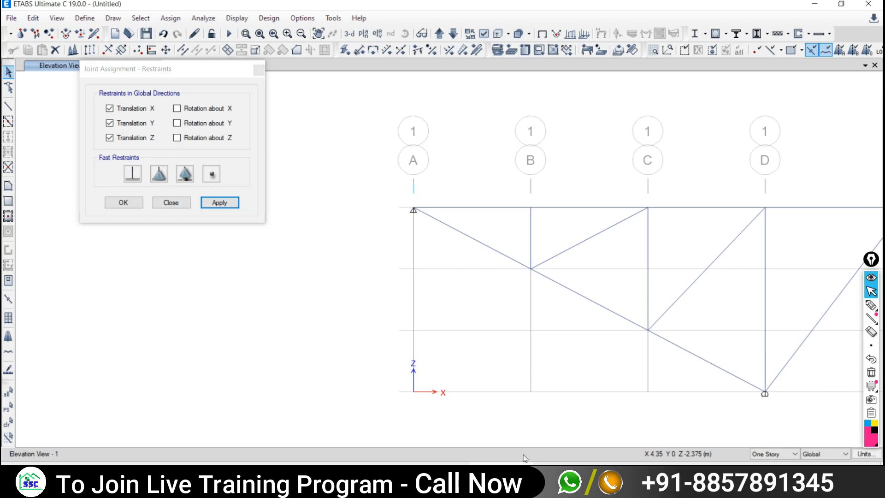
pyautogui.click(443, 474)
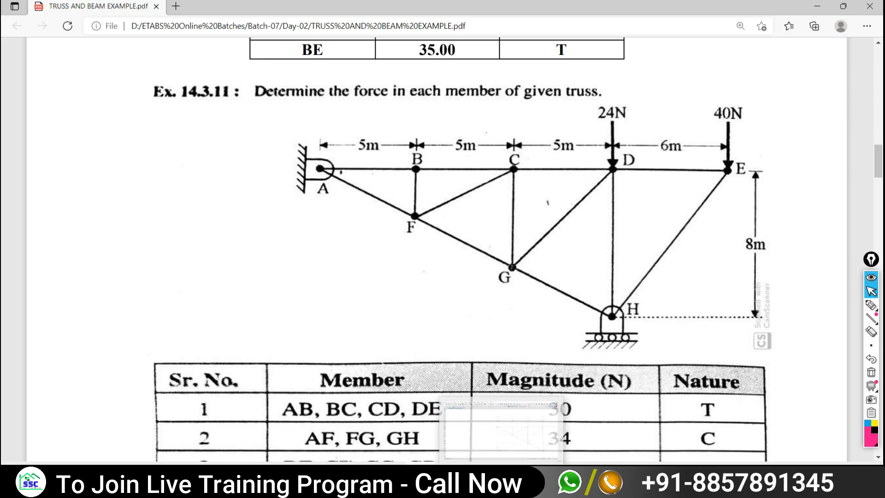
# - Back in ETABS, close the Restraints dialog and pan to show grid E and story labels
pyautogui.click(500, 477)
pyautogui.click(181, 200)
pyautogui.moveTo(433, 251); pyautogui.dragTo(196, 222, button='middle')
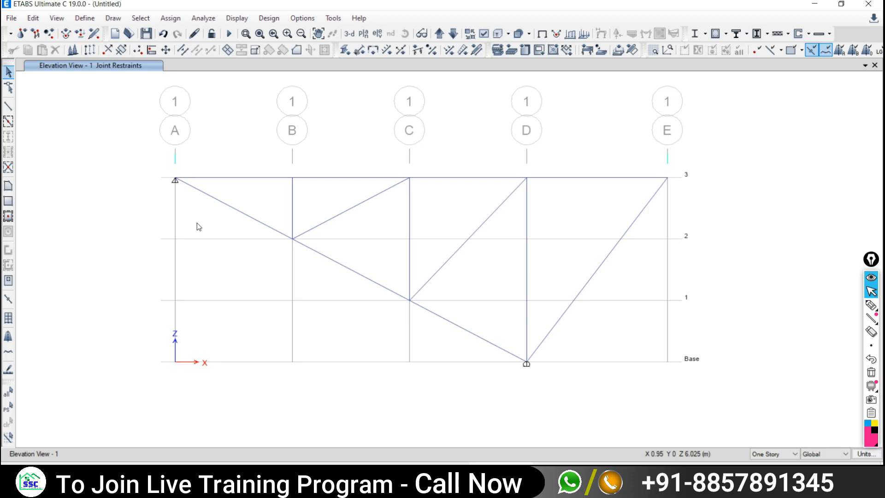
# - Select several truss members across the elevation
pyautogui.click(346, 259)
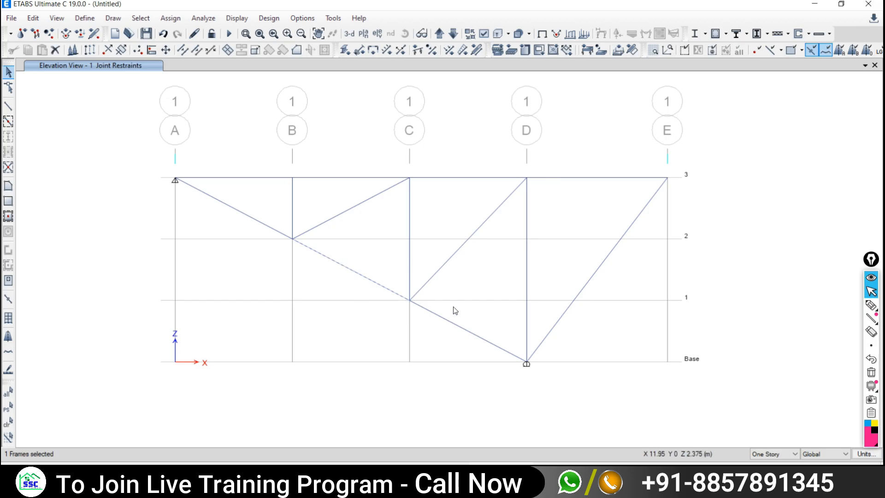
pyautogui.moveTo(243, 200); pyautogui.dragTo(227, 214)
pyautogui.moveTo(306, 212); pyautogui.dragTo(284, 218)
pyautogui.moveTo(347, 226); pyautogui.dragTo(328, 217)
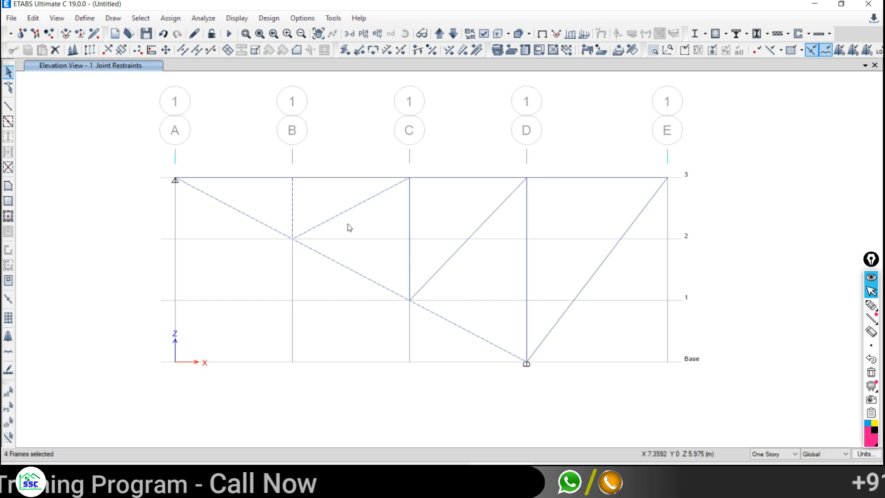
pyautogui.moveTo(434, 220); pyautogui.dragTo(379, 227)
pyautogui.moveTo(488, 222); pyautogui.dragTo(451, 226)
pyautogui.moveTo(555, 224); pyautogui.dragTo(495, 234)
pyautogui.moveTo(608, 255); pyautogui.dragTo(580, 254)
pyautogui.moveTo(581, 170); pyautogui.dragTo(492, 180)
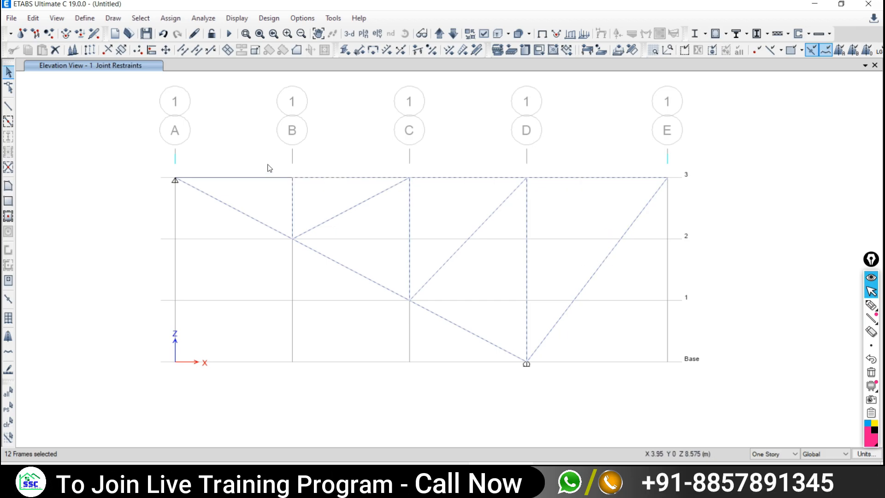
# - Reselect only the A–B, B–C and C–D lower diagonals and delete them
pyautogui.click(8, 420)
pyautogui.click(370, 279)
pyautogui.click(458, 325)
pyautogui.click(8, 420)
pyautogui.click(318, 252)
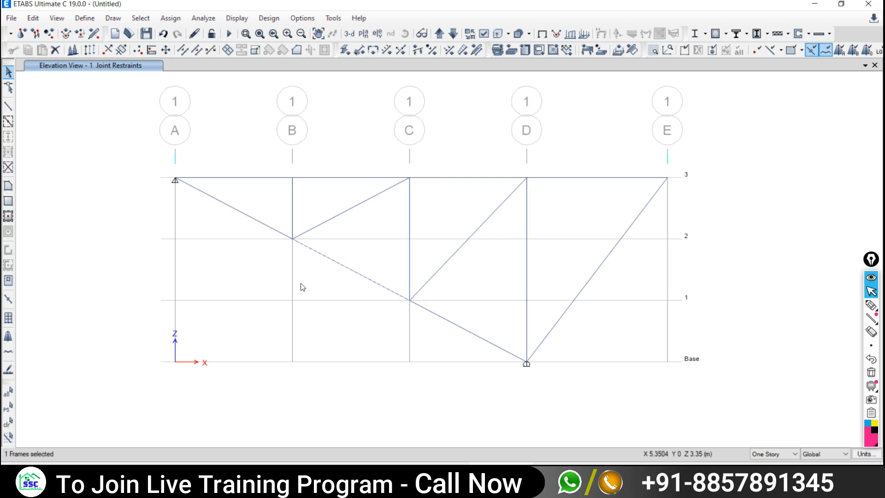
pyautogui.click(286, 234)
pyautogui.moveTo(488, 315); pyautogui.dragTo(424, 343)
pyautogui.press('Delete')
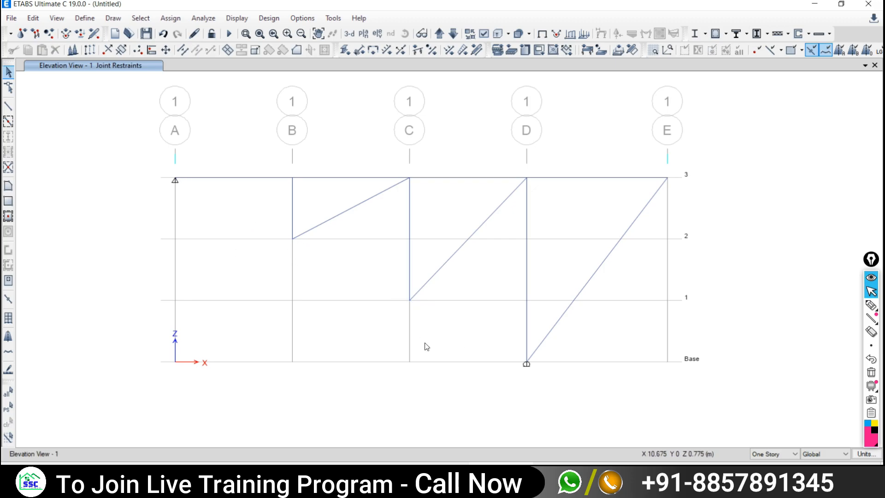
# - Draw one continuous 16.825 m member from D-Base to A-3 and select it
pyautogui.click(9, 106)
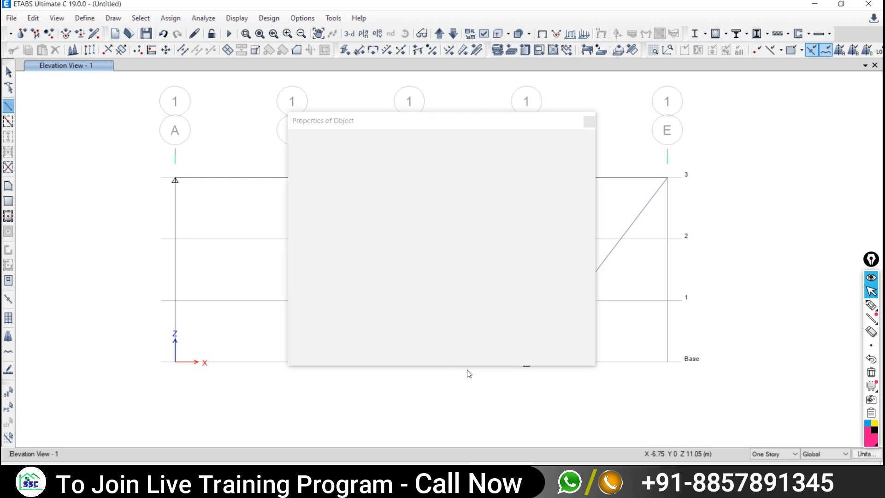
pyautogui.click(589, 123)
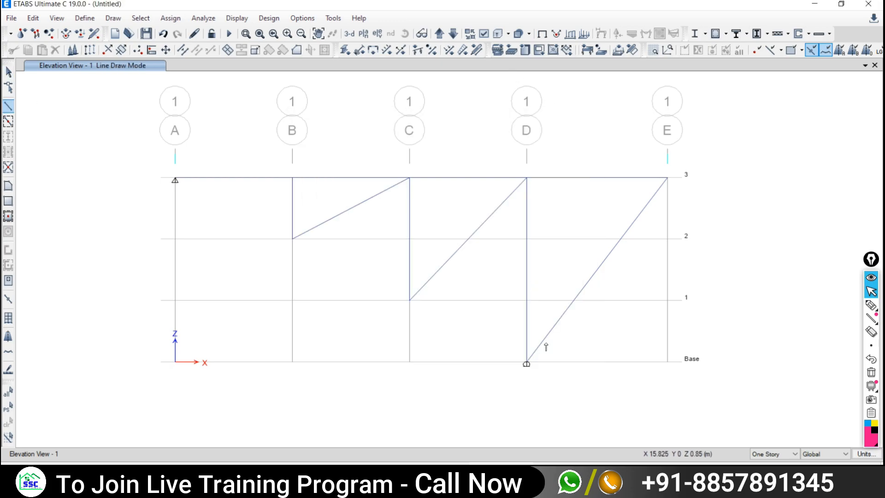
pyautogui.click(526, 364)
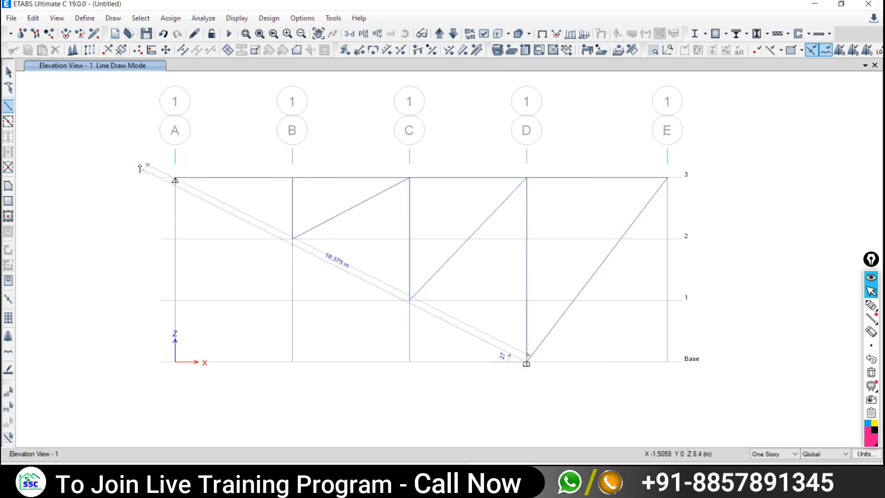
pyautogui.doubleClick(175, 179)
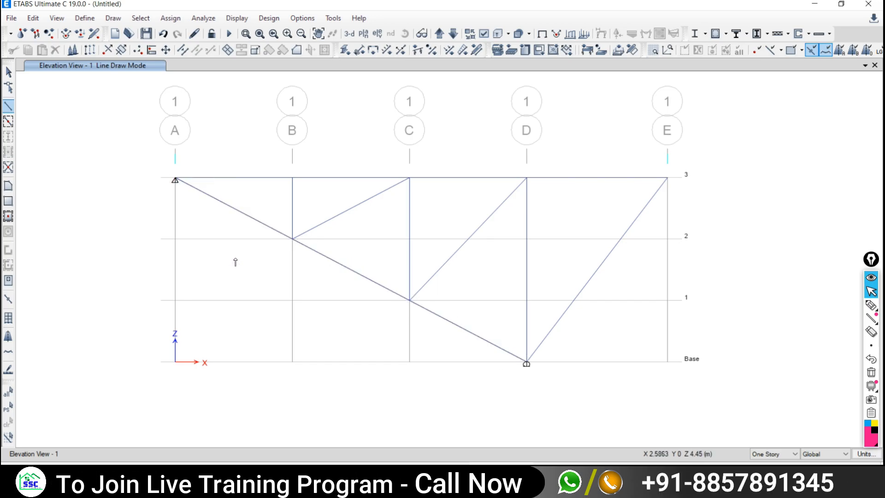
pyautogui.click(8, 72)
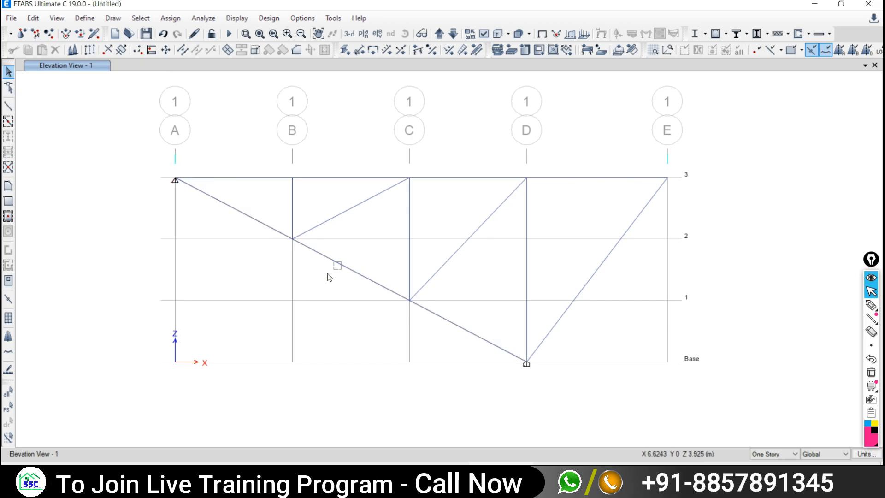
pyautogui.click(293, 242)
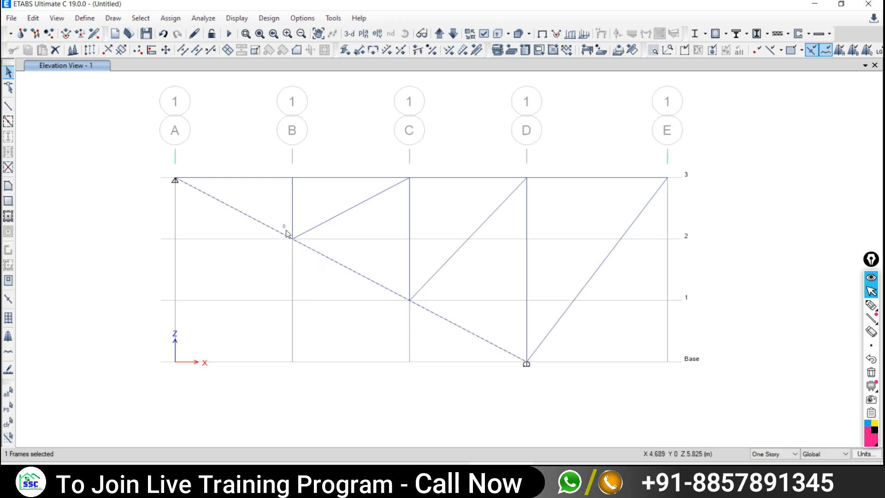
# - Divide the diagonal at selected joints B-2 and C-1 via Divide Frames
pyautogui.click(292, 238)
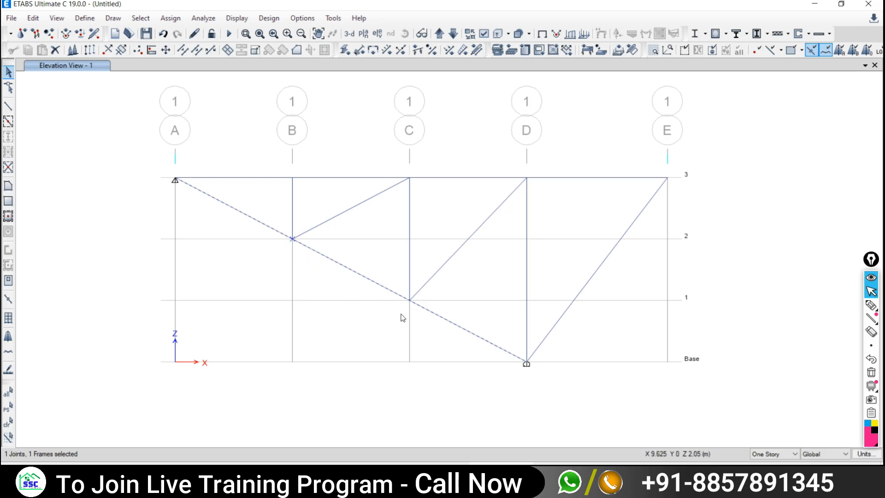
pyautogui.click(408, 299)
pyautogui.click(33, 18)
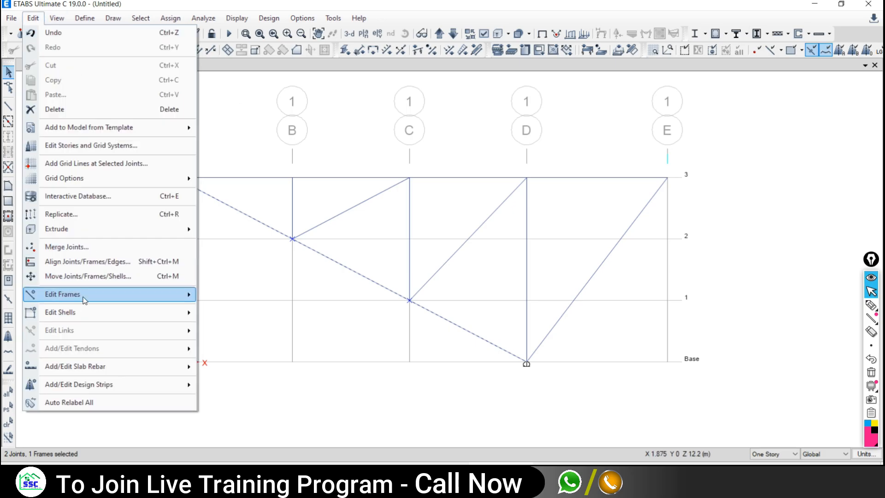
pyautogui.moveTo(106, 295)
pyautogui.click(241, 296)
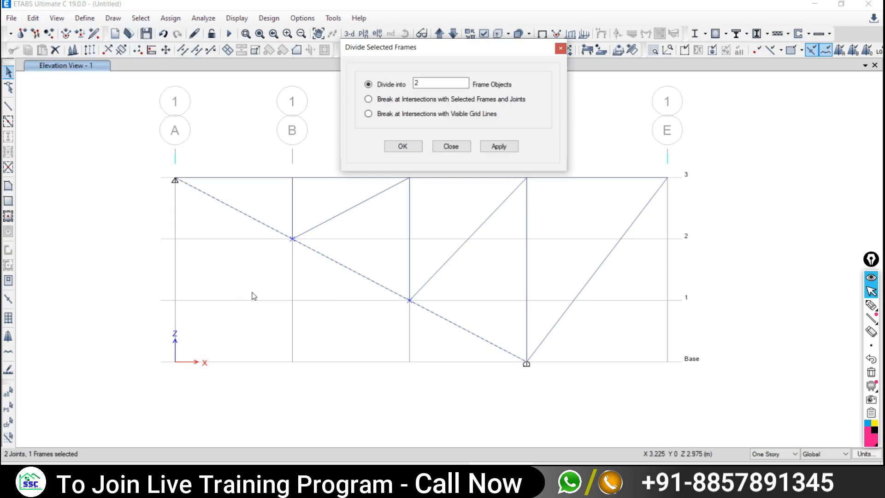
pyautogui.click(369, 99)
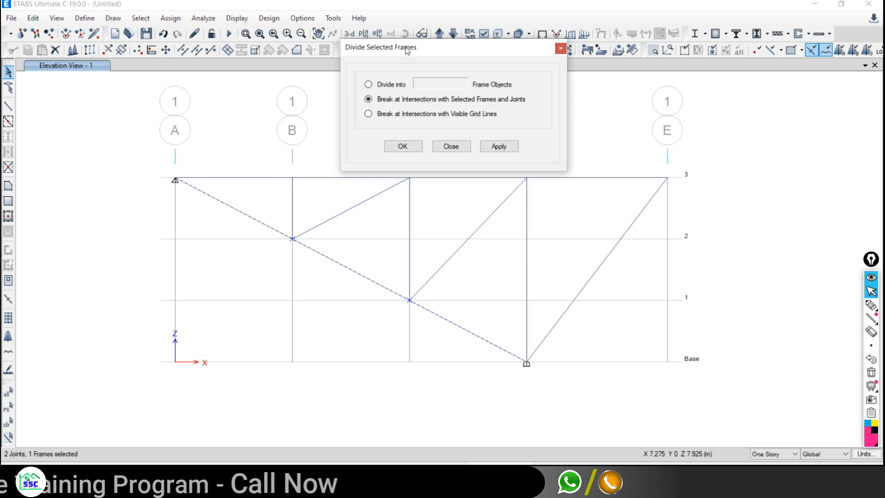
pyautogui.moveTo(406, 50); pyautogui.dragTo(693, 83)
pyautogui.click(783, 180)
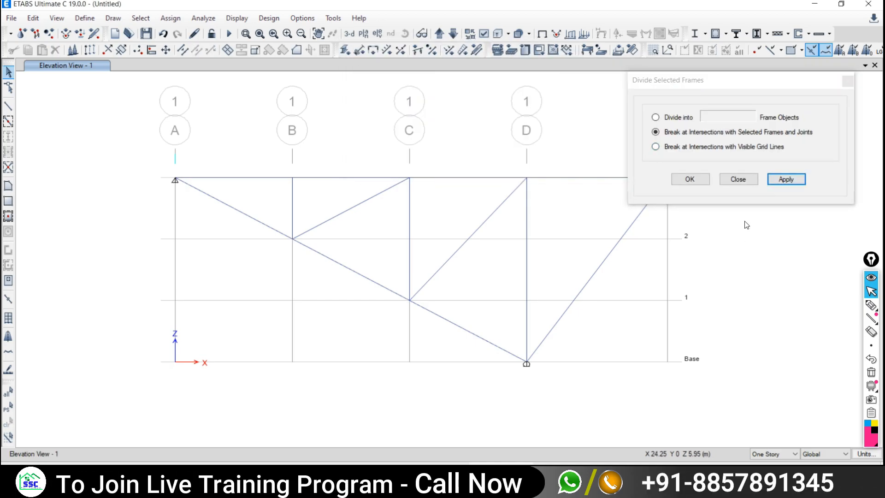
# - Check each of the three resulting bottom-chord pieces, then clear the selection
pyautogui.moveTo(481, 307); pyautogui.dragTo(419, 345)
pyautogui.moveTo(362, 259); pyautogui.dragTo(315, 292)
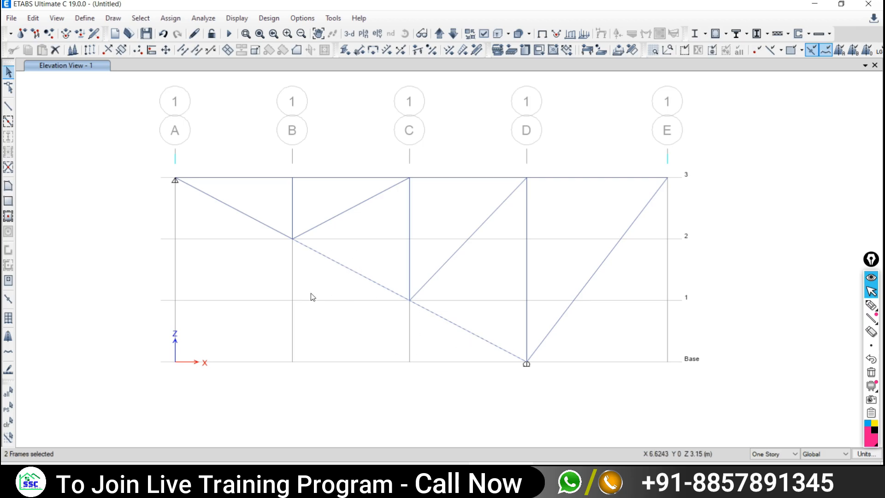
pyautogui.moveTo(253, 212); pyautogui.dragTo(228, 245)
pyautogui.click(8, 421)
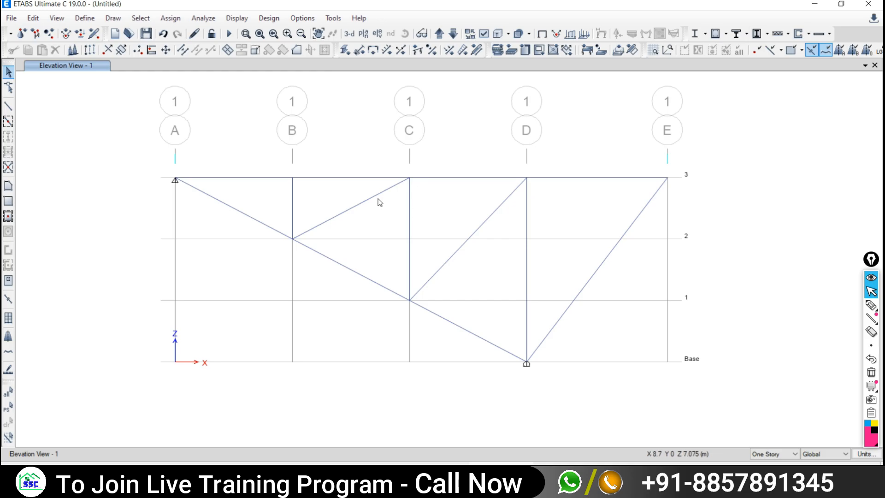
pyautogui.click(203, 18)
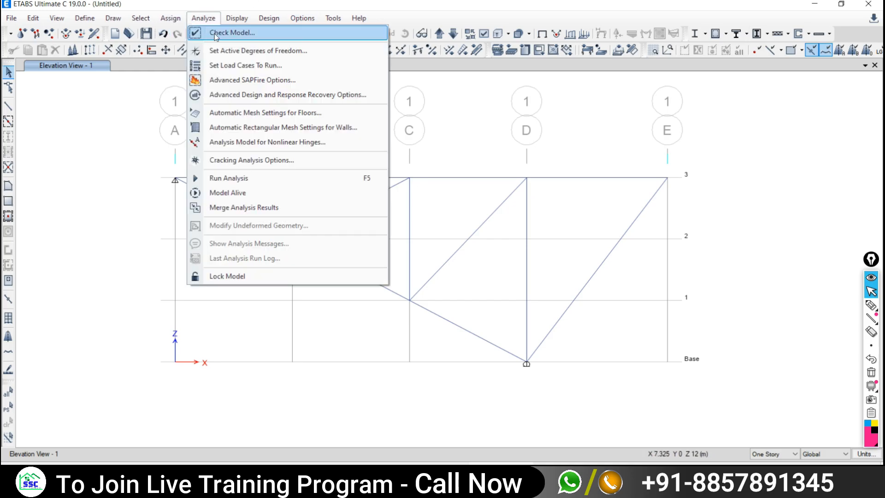
# - Run Check Model with all checks plus Joint Story Assignment; no warnings are reported
pyautogui.click(230, 33)
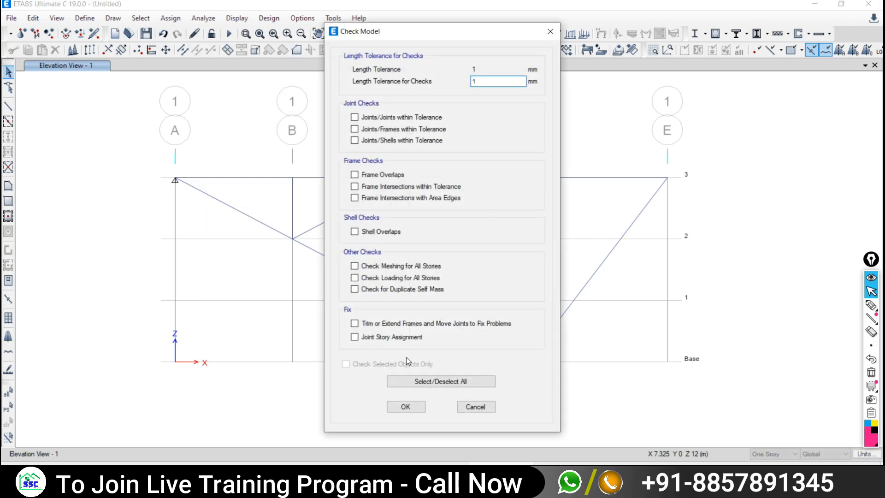
pyautogui.click(408, 381)
pyautogui.click(366, 339)
pyautogui.click(405, 408)
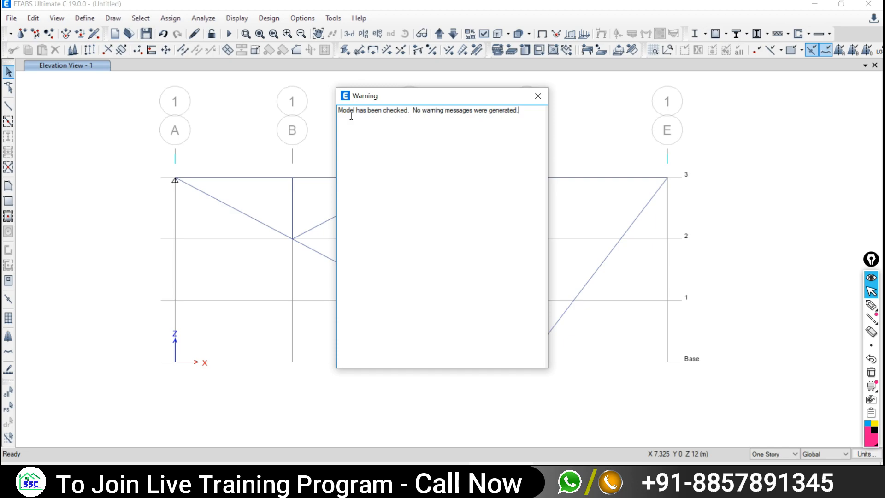
pyautogui.click(537, 95)
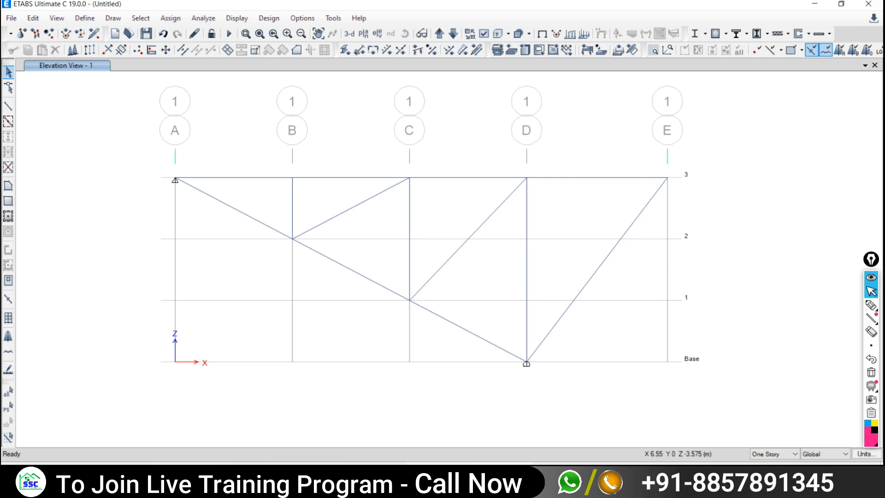
pyautogui.hotkey('alt', 'Tab')
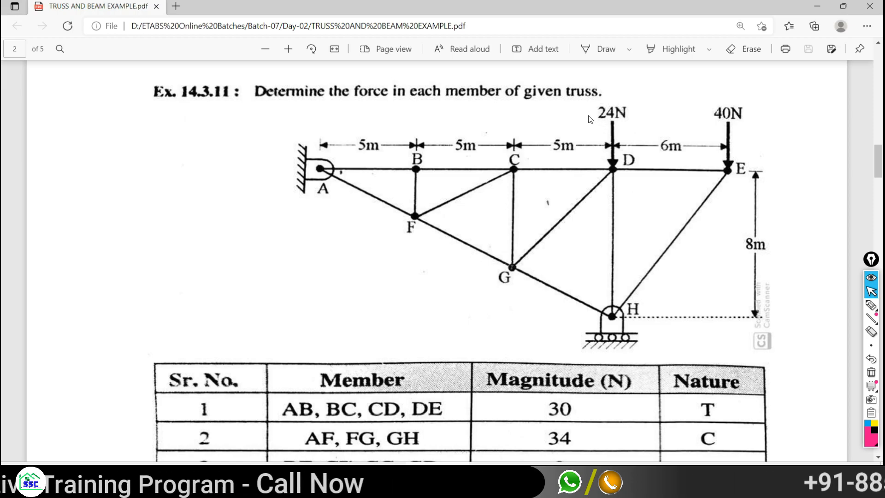
# - Back in ETABS, window-select only the level-3 joint at grid D where the 24N load acts
pyautogui.hotkey('alt', 'Tab')
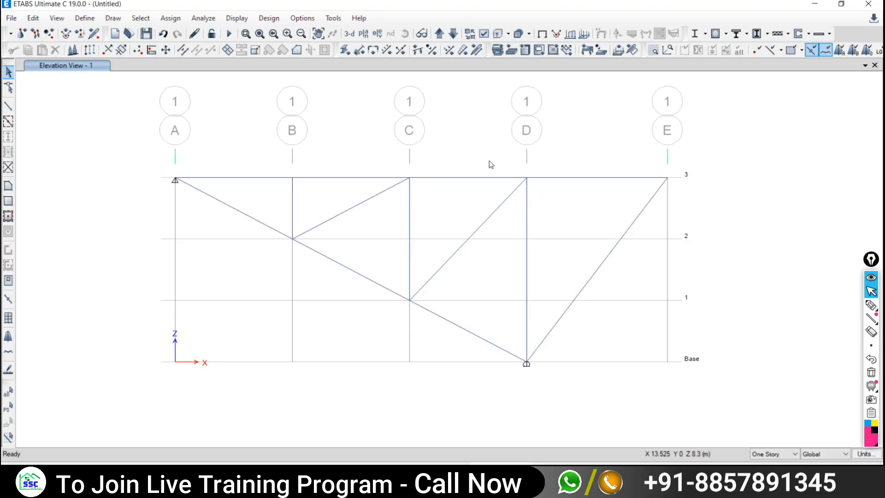
pyautogui.click(526, 177)
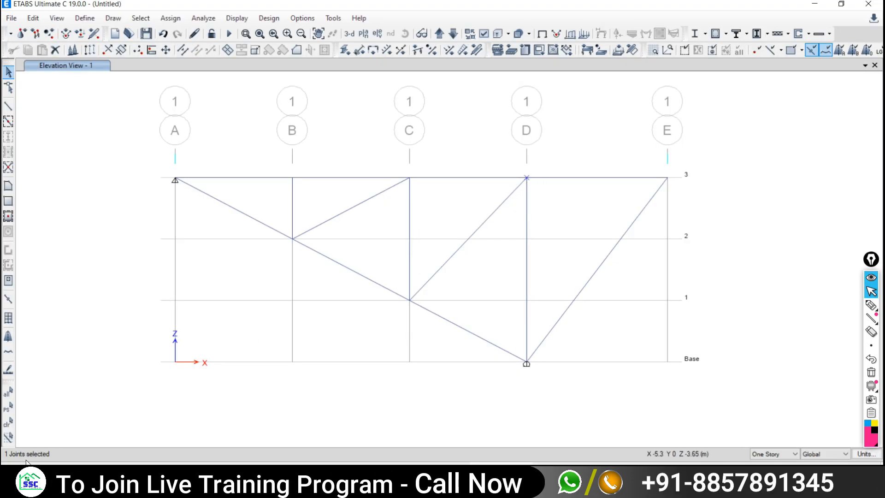
pyautogui.click(8, 422)
pyautogui.moveTo(494, 160); pyautogui.dragTo(566, 208)
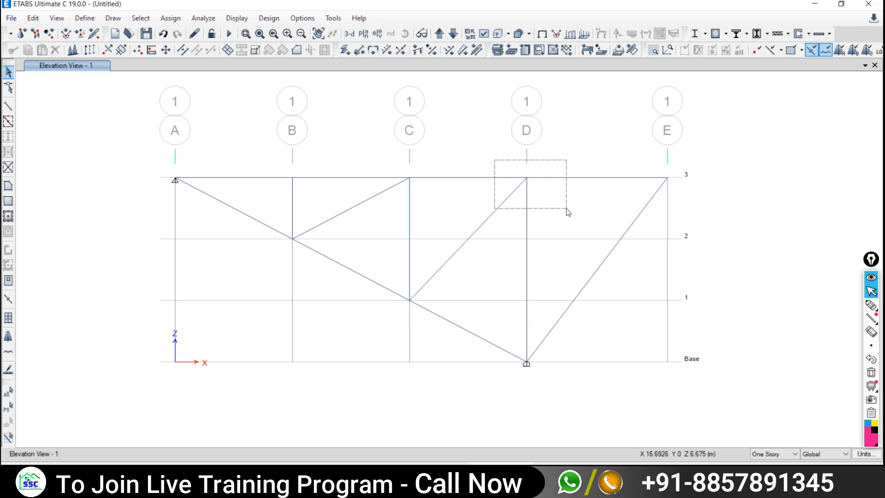
pyautogui.moveTo(567, 211); pyautogui.dragTo(568, 212)
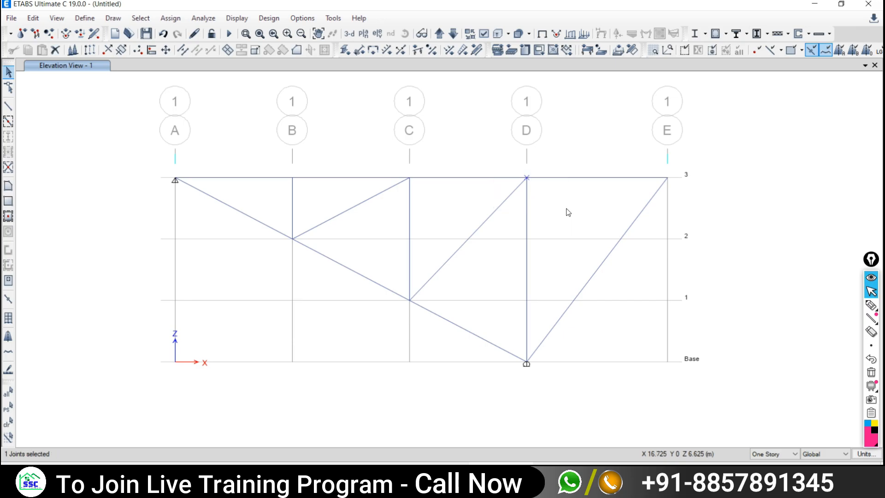
pyautogui.click(7, 422)
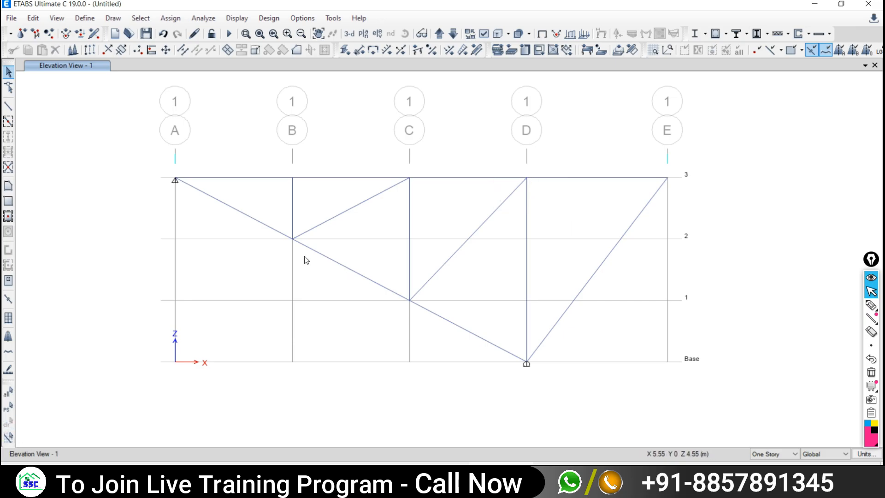
pyautogui.click(528, 183)
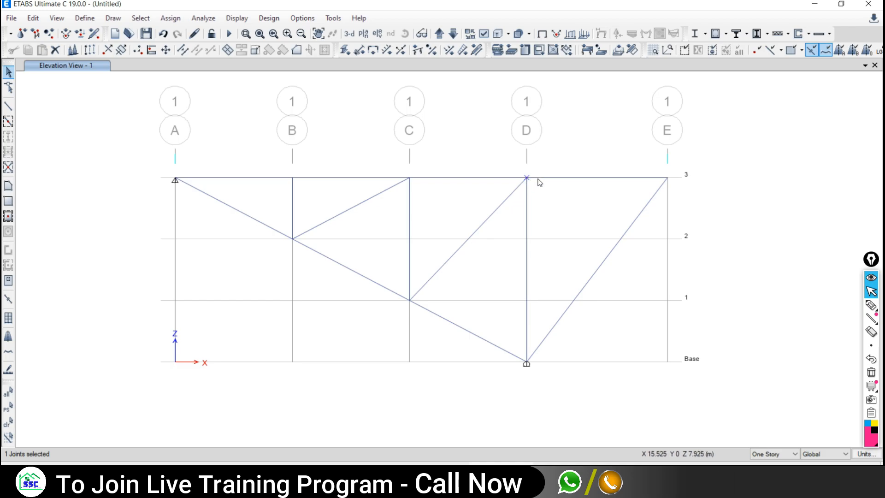
pyautogui.click(538, 179)
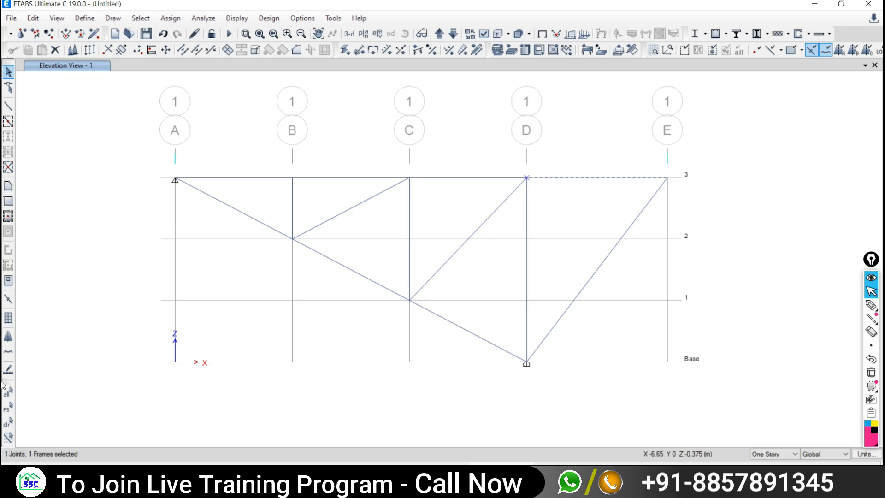
pyautogui.click(8, 421)
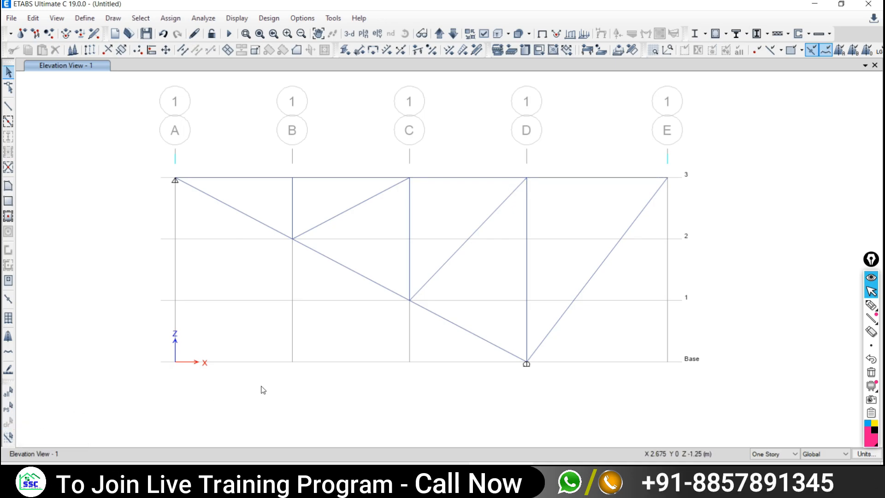
pyautogui.moveTo(501, 157); pyautogui.dragTo(566, 205)
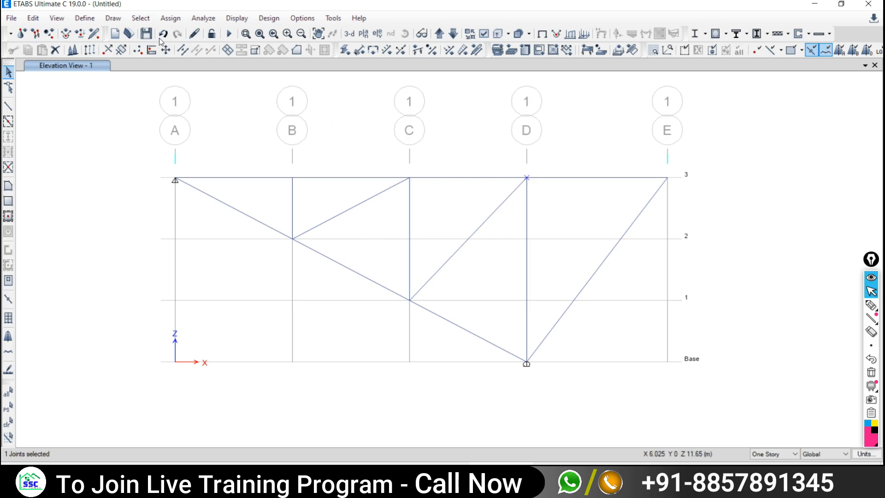
pyautogui.click(171, 19)
# - Apply a Live joint force of -0.24 kN in Global Z at joint D, then return to the PDF
pyautogui.moveTo(182, 112)
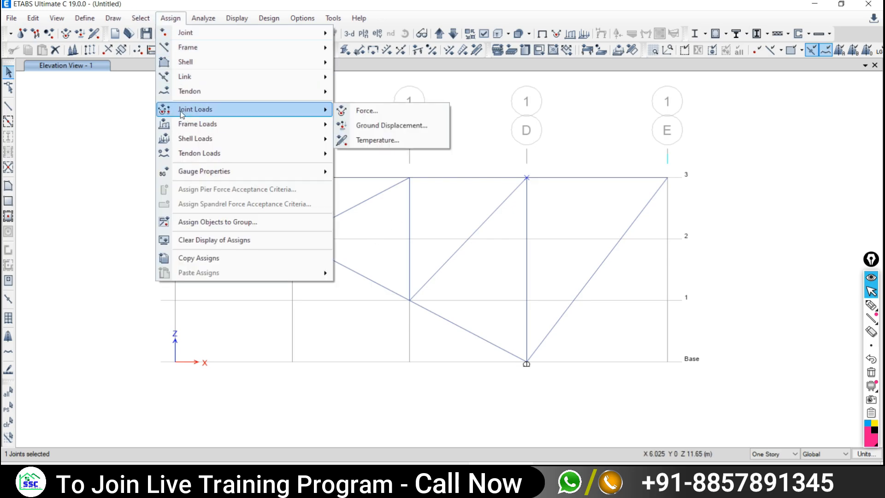
pyautogui.click(371, 113)
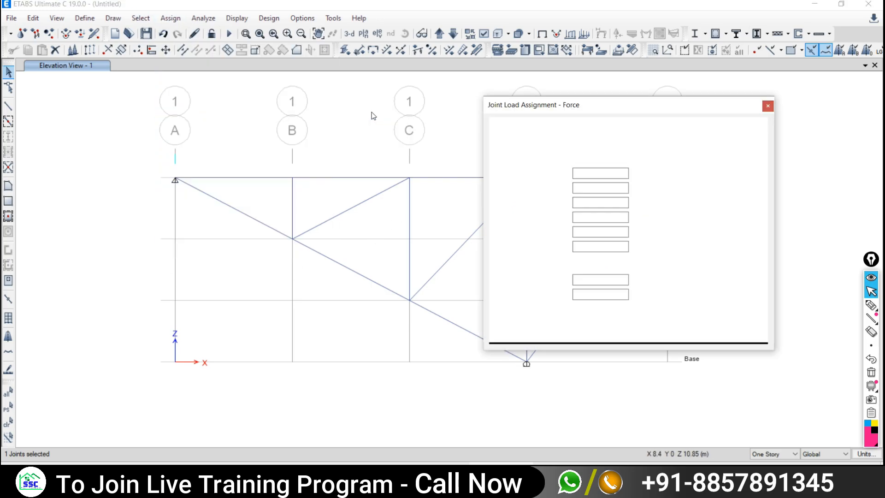
pyautogui.moveTo(637, 121); pyautogui.dragTo(157, 99)
pyautogui.click(165, 130)
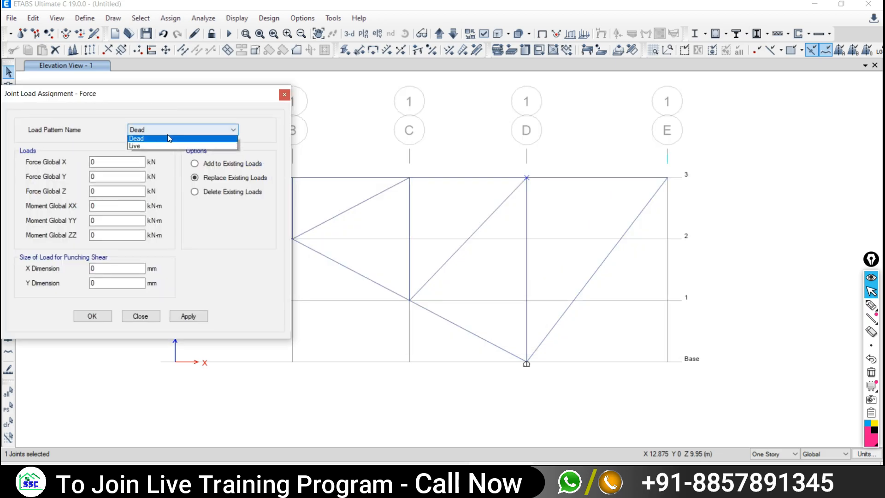
pyautogui.click(139, 143)
pyautogui.doubleClick(94, 191)
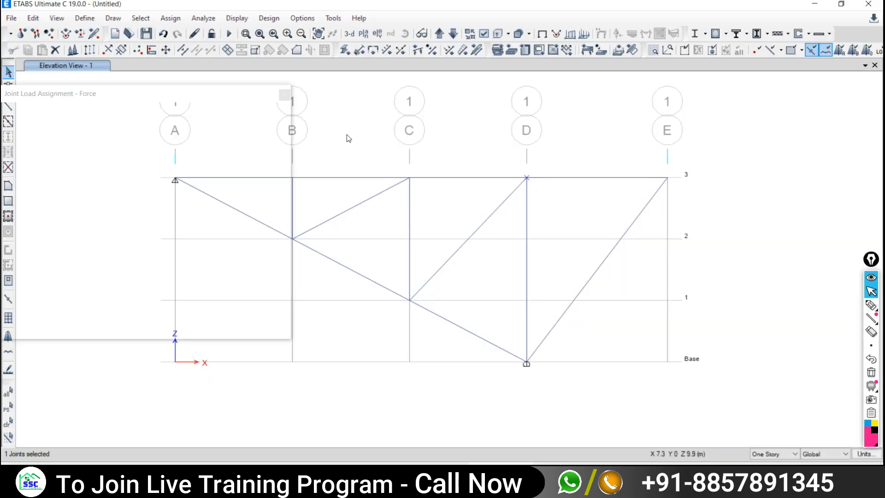
pyautogui.click(95, 191)
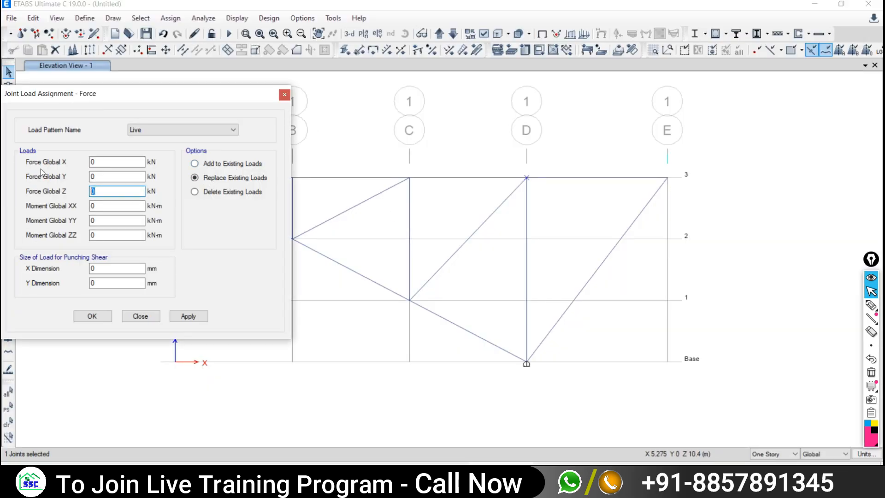
pyautogui.write('-0.24')
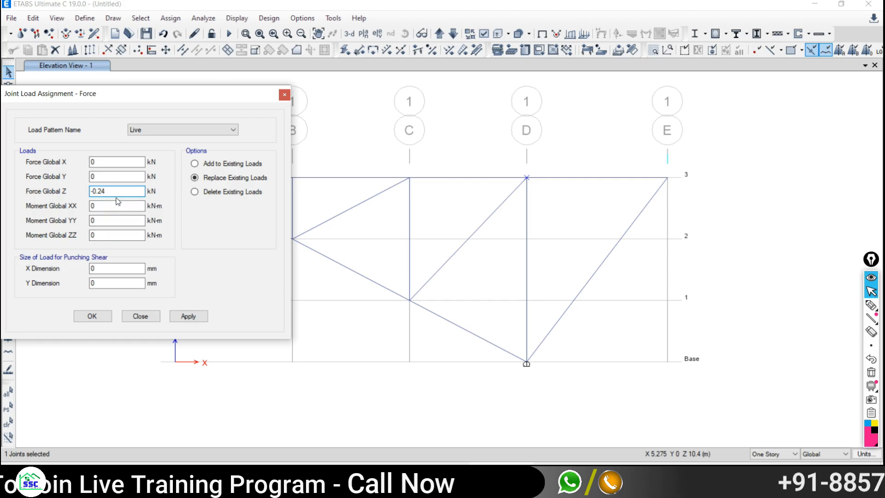
pyautogui.click(176, 318)
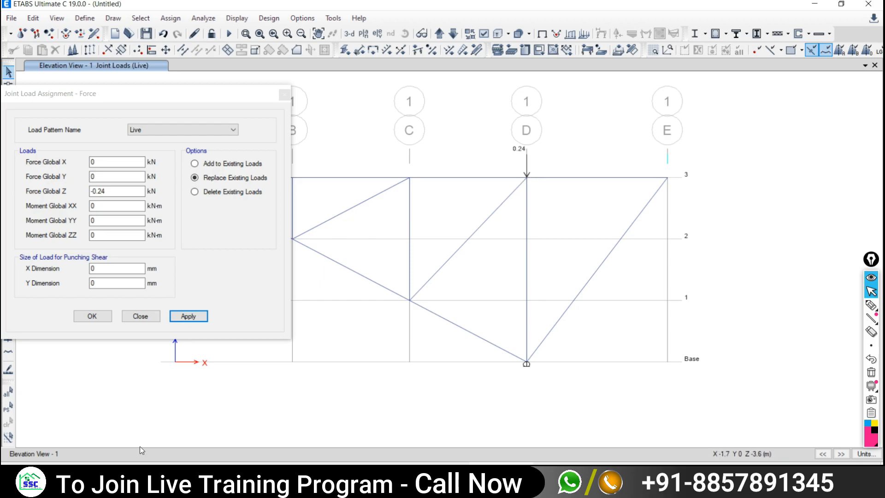
pyautogui.hotkey('alt', 'Tab')
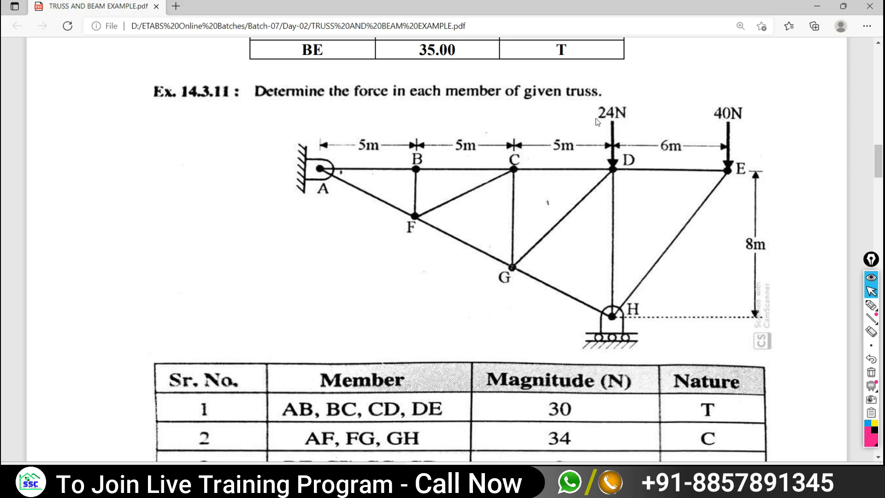
# - Handwrite 0.024 beside member AF on the truss example PDF
pyautogui.click(871, 304)
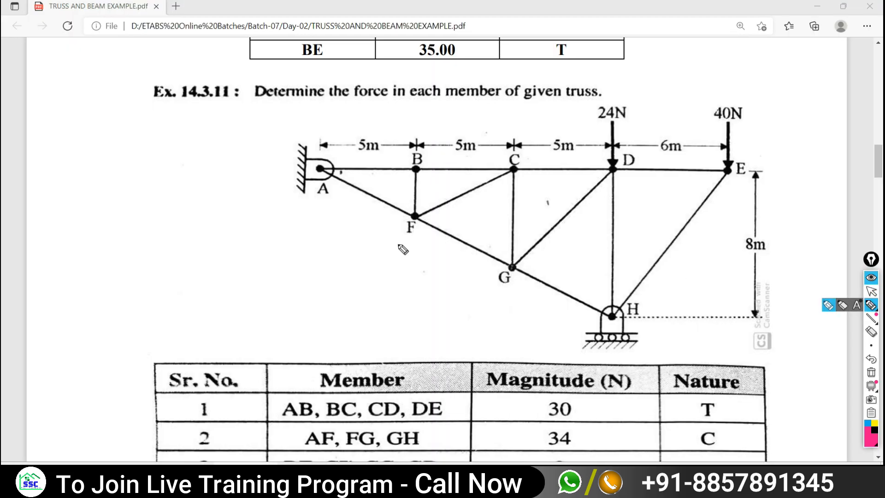
pyautogui.moveTo(311, 243)
pyautogui.mouseDown()
pyautogui.moveTo(360, 238)
pyautogui.moveTo(412, 258)
pyautogui.moveTo(423, 251)
pyautogui.moveTo(417, 270)
pyautogui.mouseUp()
pyautogui.click(871, 290)
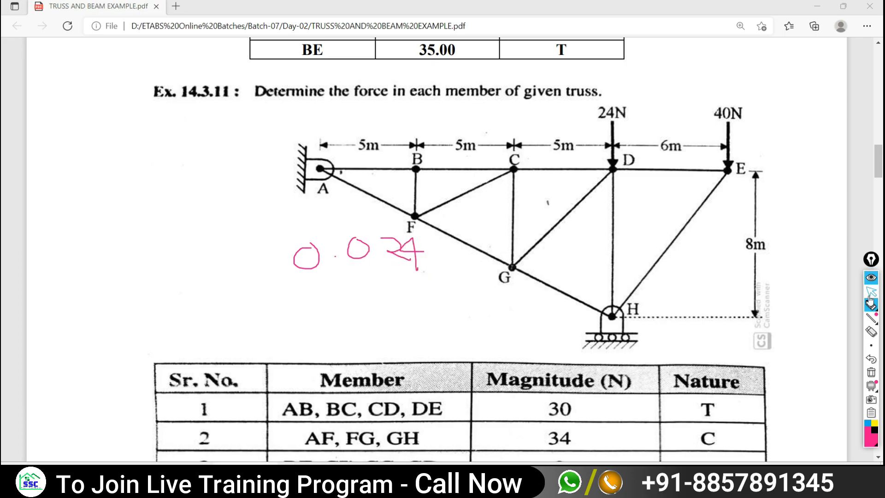
# - Change joint D's Live force to -0.024 kN and apply it, then box-select joint E-3
pyautogui.hotkey('alt', 'Tab')
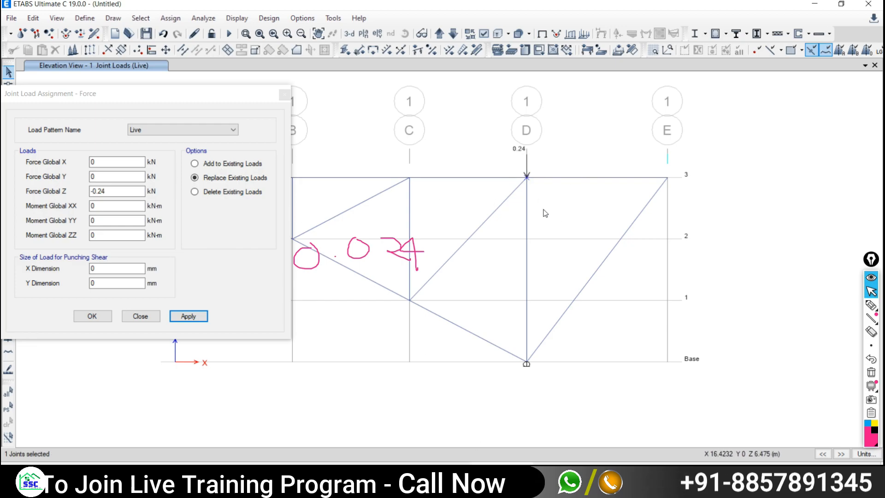
pyautogui.click(100, 191)
pyautogui.moveTo(100, 191); pyautogui.dragTo(101, 193)
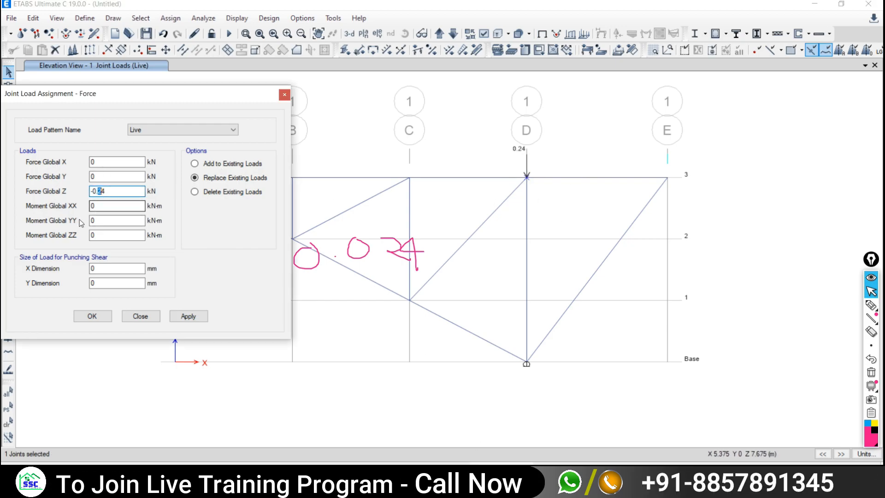
pyautogui.write('0')
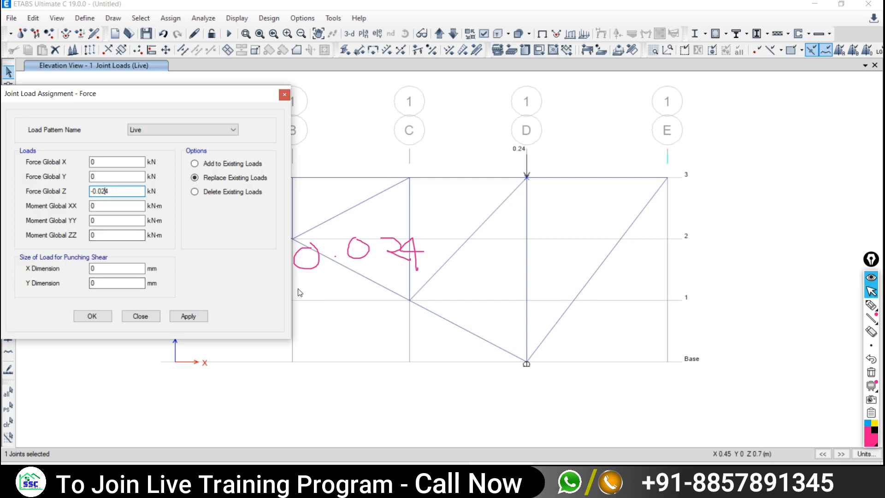
pyautogui.click(189, 316)
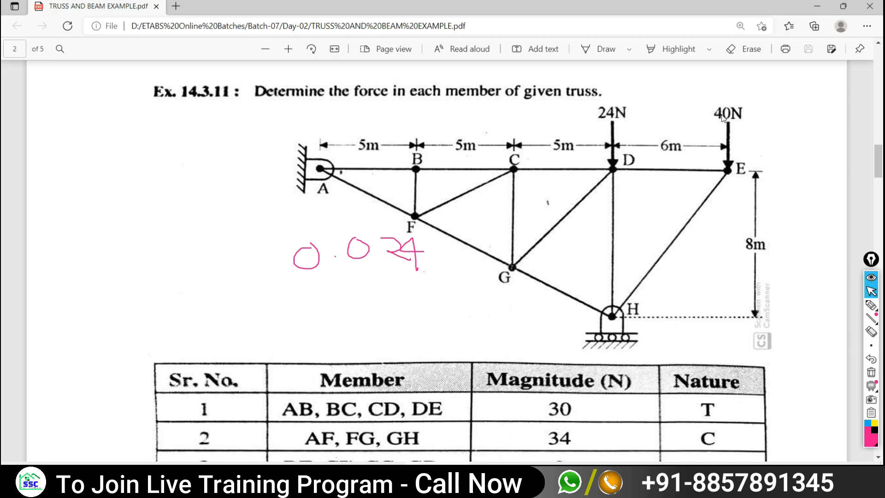
pyautogui.hotkey('alt', 'Tab')
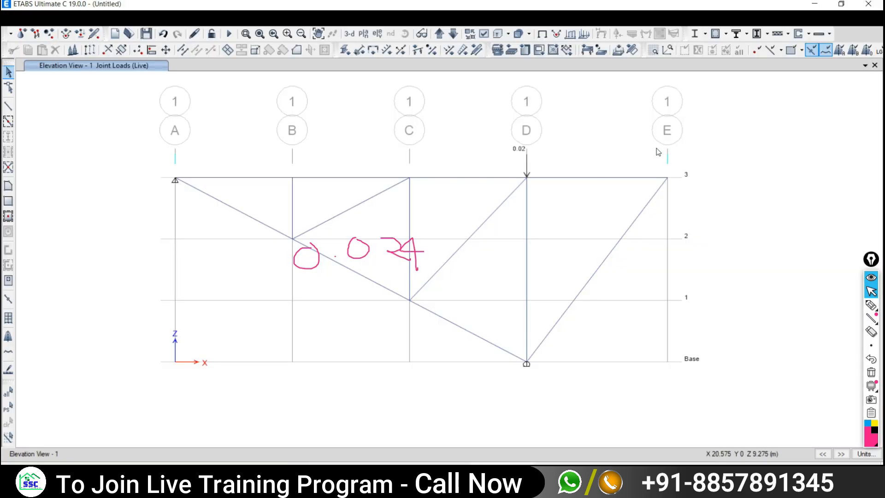
pyautogui.moveTo(658, 150); pyautogui.dragTo(721, 233)
# - Apply a 0.04 kN downward Live load to joint E
pyautogui.click(104, 190)
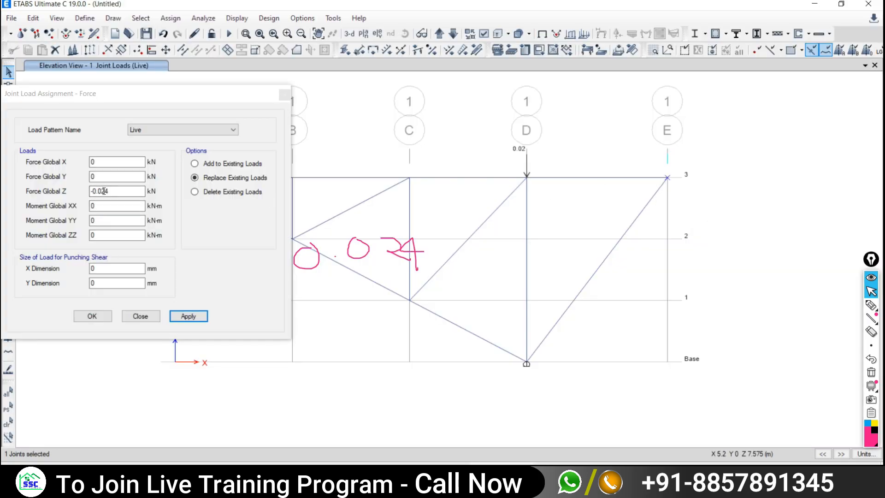
pyautogui.moveTo(102, 190); pyautogui.dragTo(115, 199)
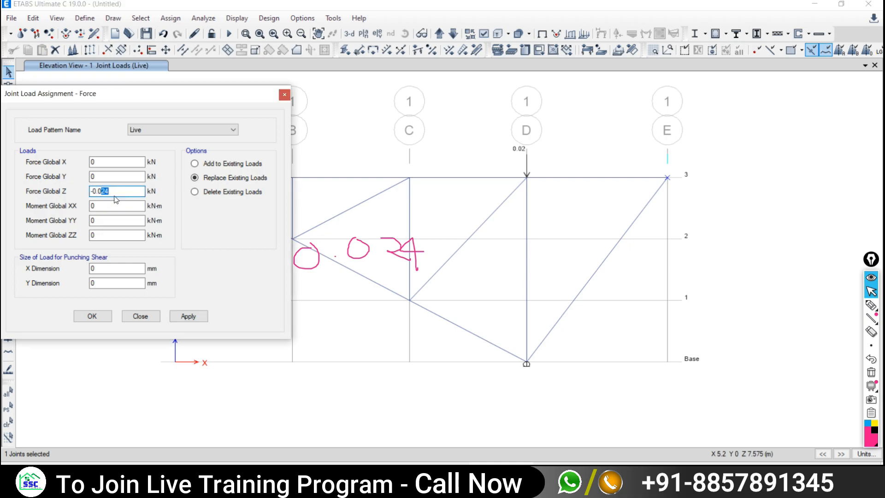
pyautogui.click(186, 317)
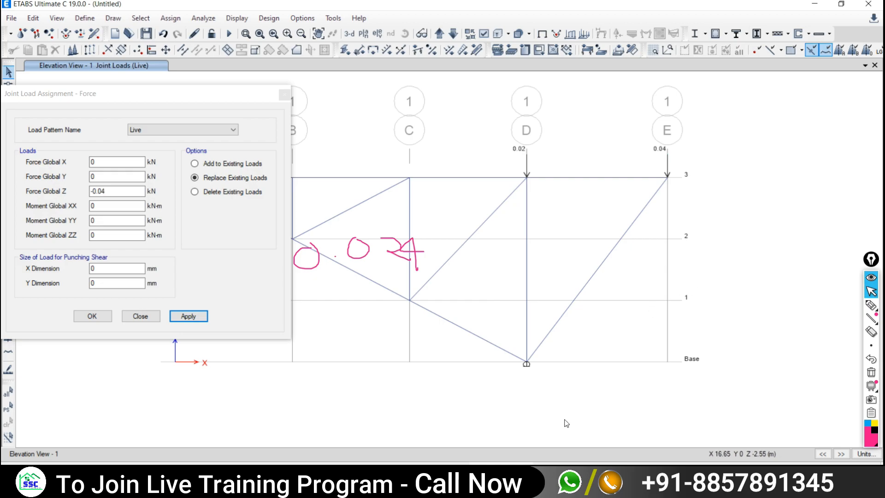
# - Circle joint E and its 40N load on the truss example PDF
pyautogui.click(516, 477)
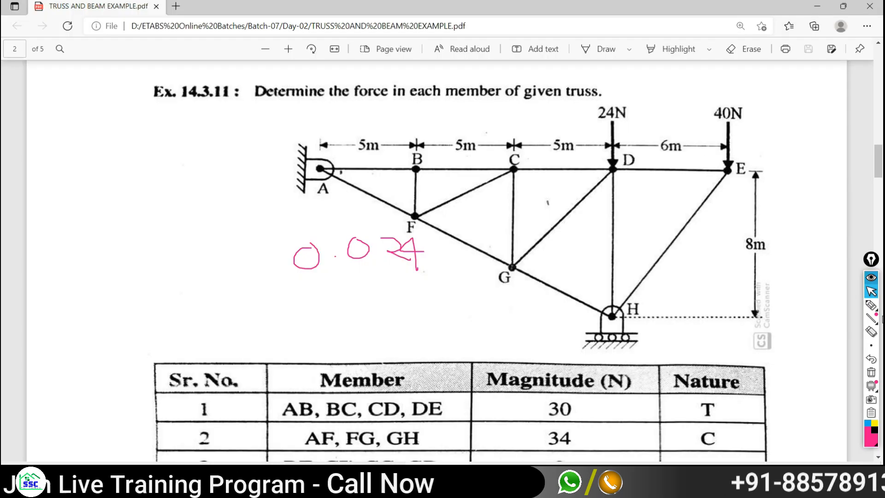
pyautogui.click(871, 305)
pyautogui.moveTo(722, 149)
pyautogui.mouseDown()
pyautogui.moveTo(678, 184)
pyautogui.moveTo(701, 146)
pyautogui.mouseUp()
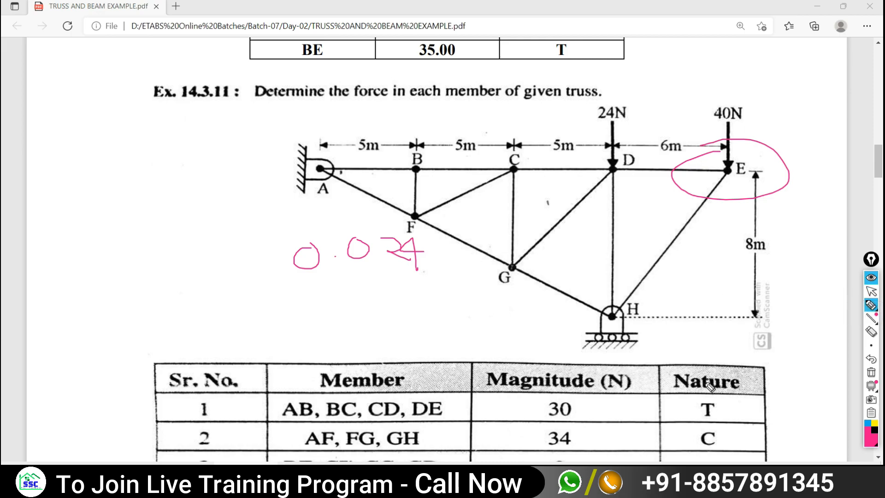
pyautogui.click(871, 291)
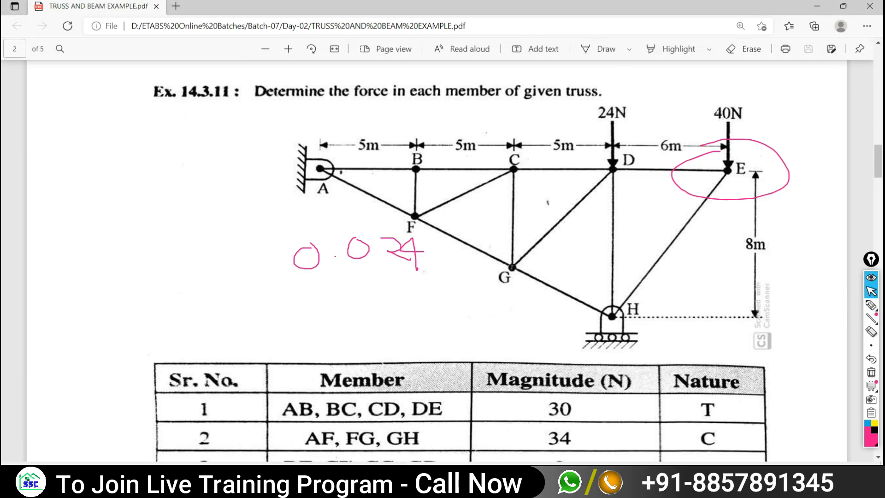
pyautogui.hotkey('alt', 'Tab')
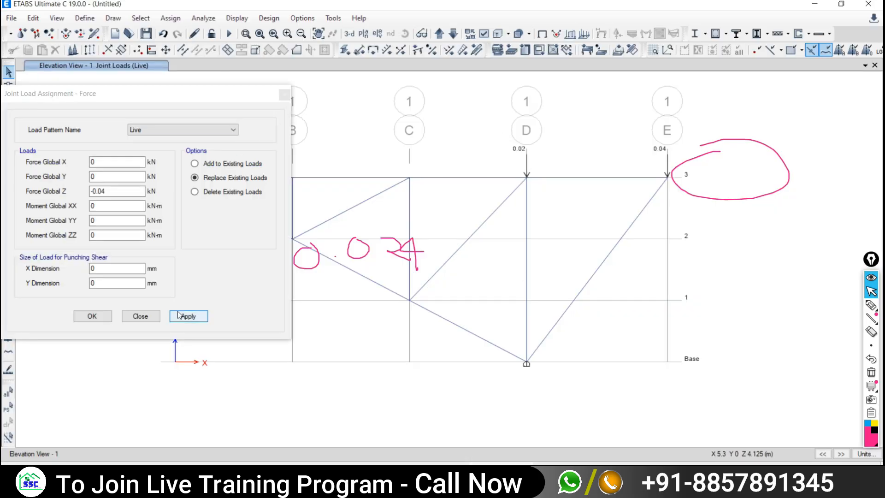
# - Close the Joint Load Assignment dialog and mark, then clear, the 0.02 load annotation
pyautogui.click(141, 316)
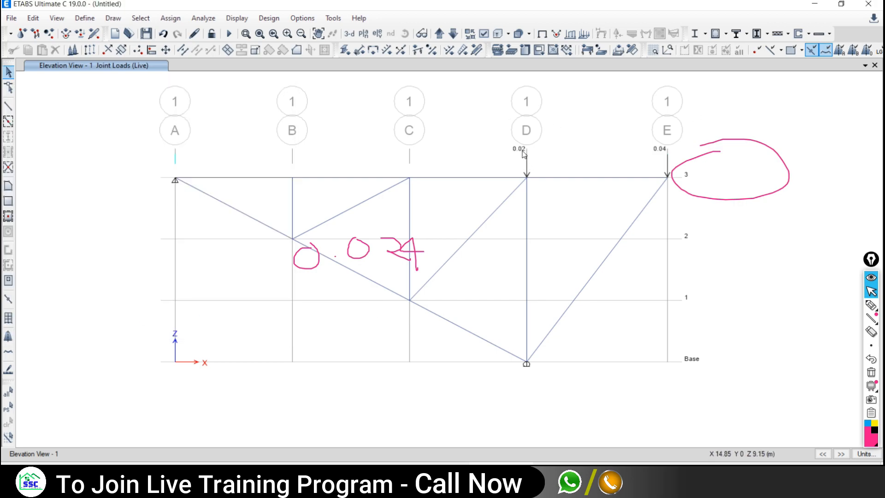
pyautogui.click(871, 306)
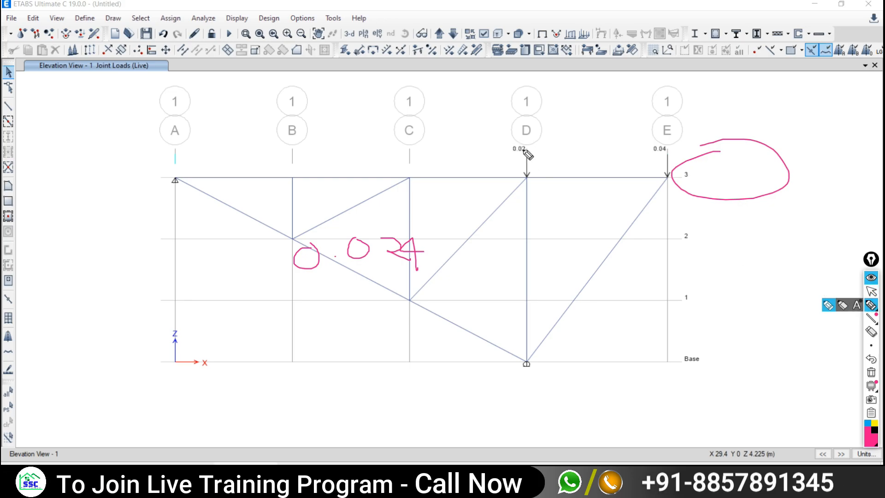
pyautogui.moveTo(519, 151)
pyautogui.mouseDown()
pyautogui.moveTo(531, 146)
pyautogui.moveTo(535, 155)
pyautogui.mouseUp()
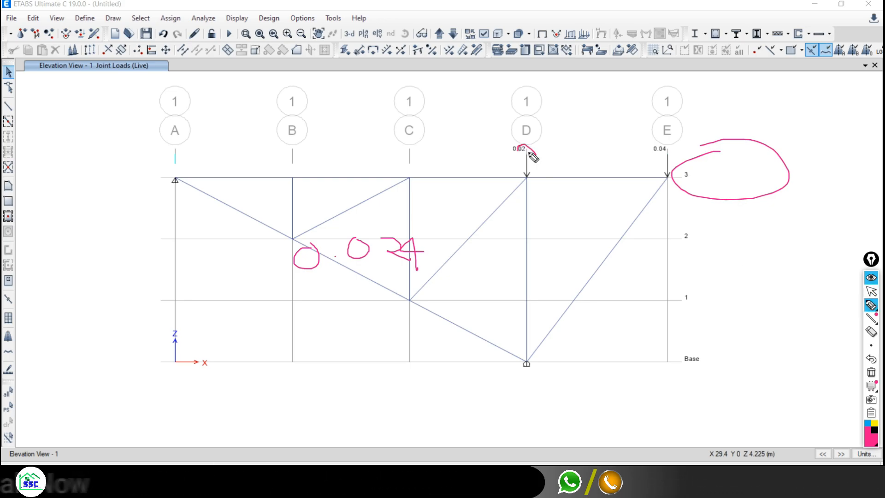
pyautogui.click(871, 372)
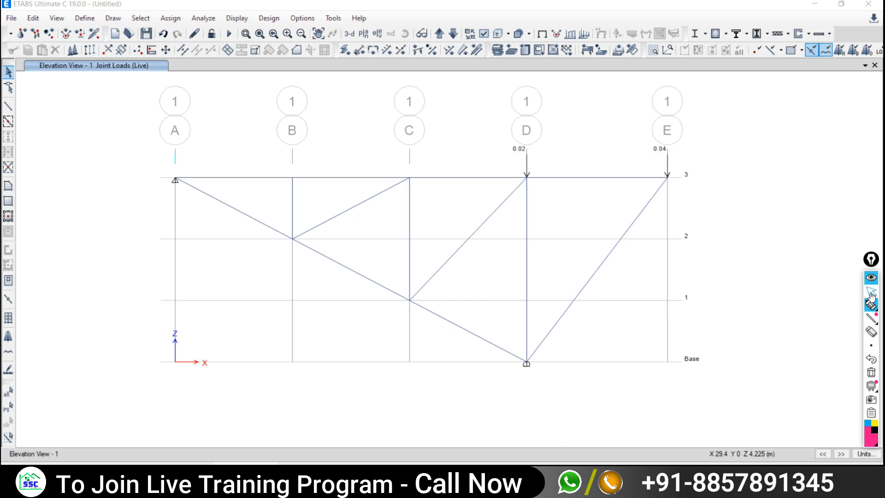
pyautogui.click(870, 293)
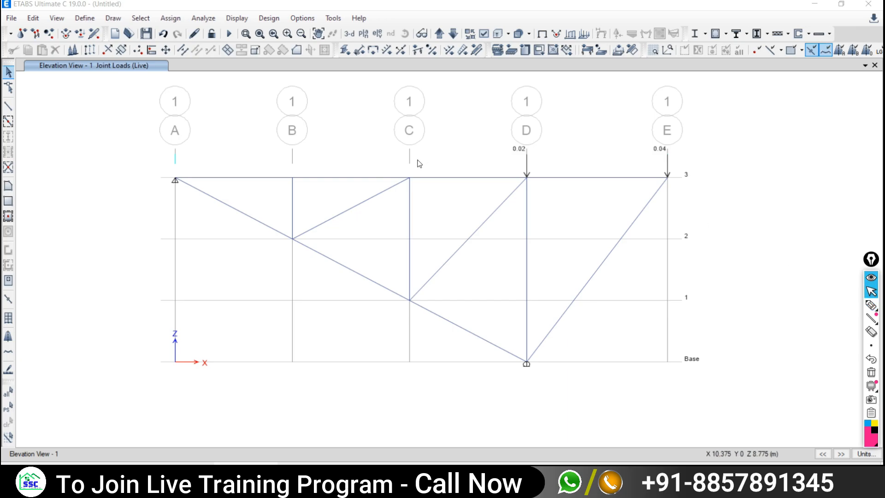
pyautogui.click(302, 18)
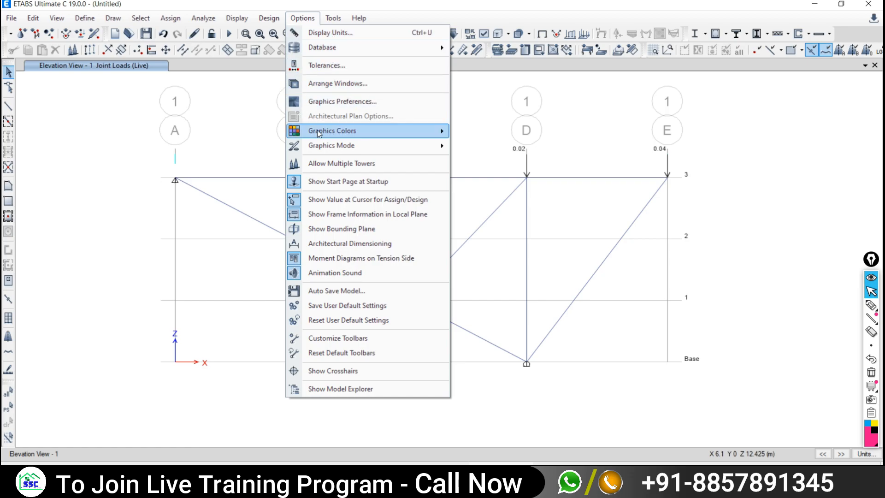
pyautogui.click(325, 33)
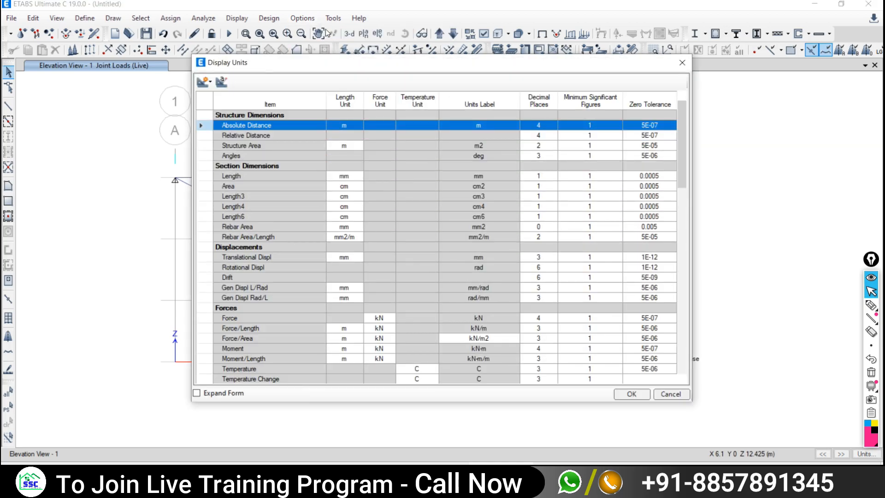
pyautogui.click(679, 65)
pyautogui.click(297, 18)
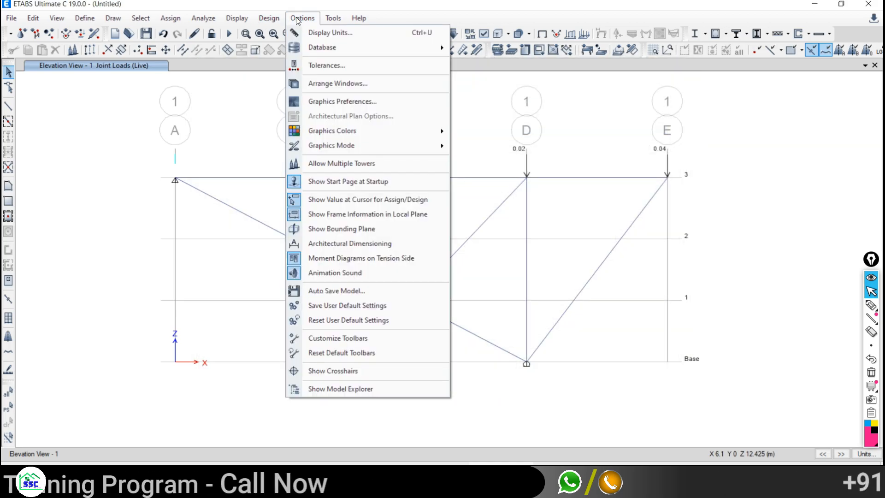
pyautogui.click(325, 33)
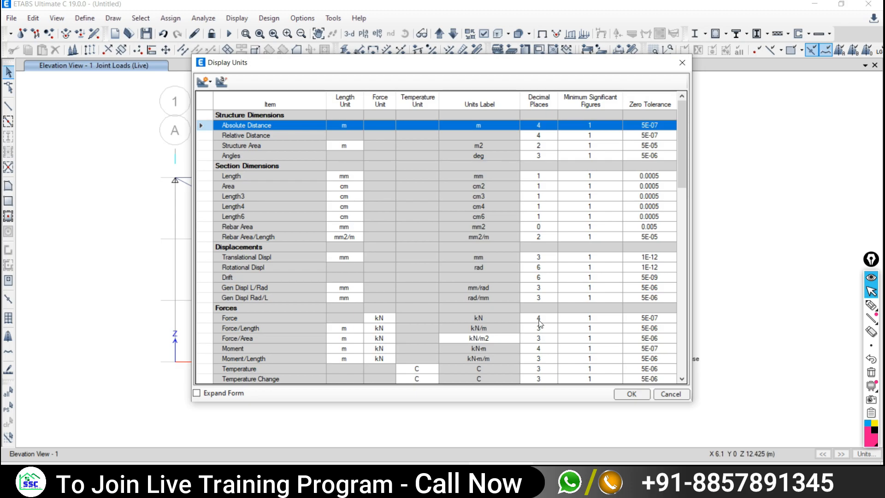
pyautogui.moveTo(549, 73); pyautogui.dragTo(523, 69)
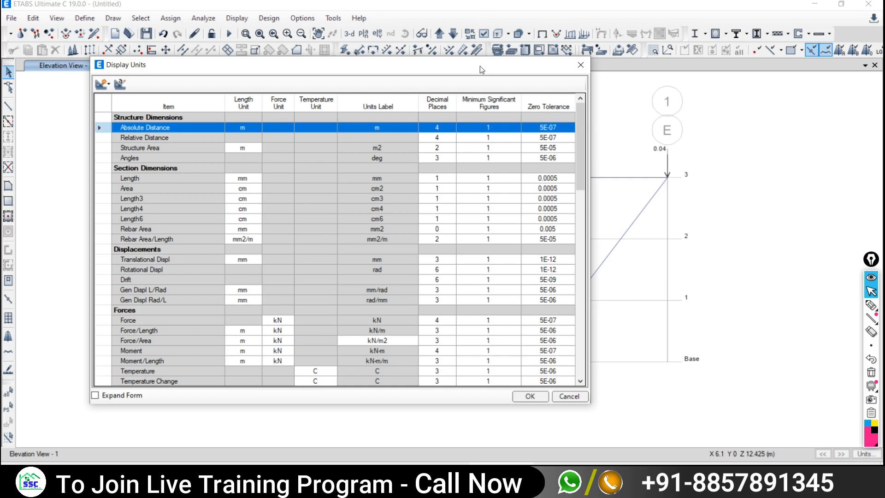
pyautogui.moveTo(479, 65); pyautogui.dragTo(456, 43)
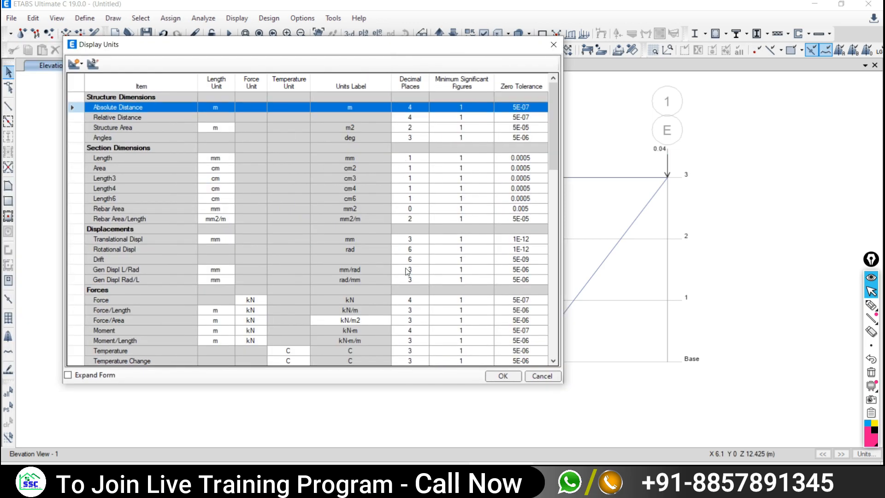
pyautogui.click(407, 300)
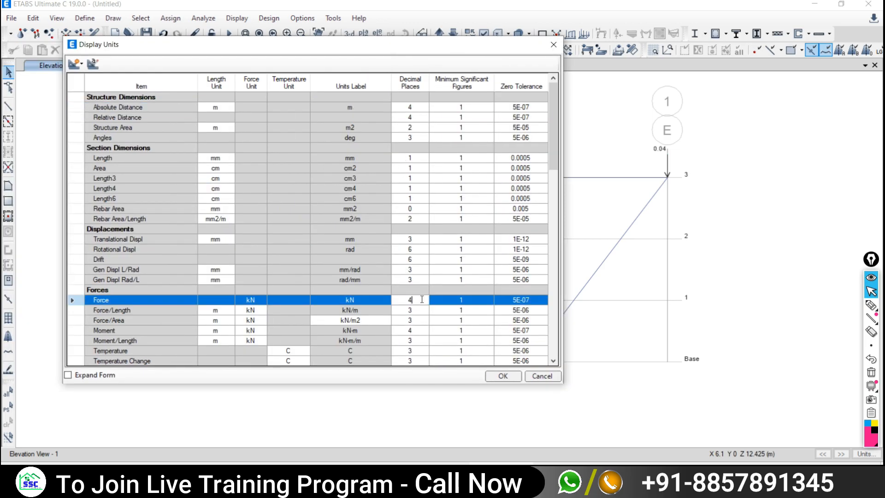
pyautogui.write('6')
pyautogui.click(503, 376)
pyautogui.scroll(-4, 487, 145)
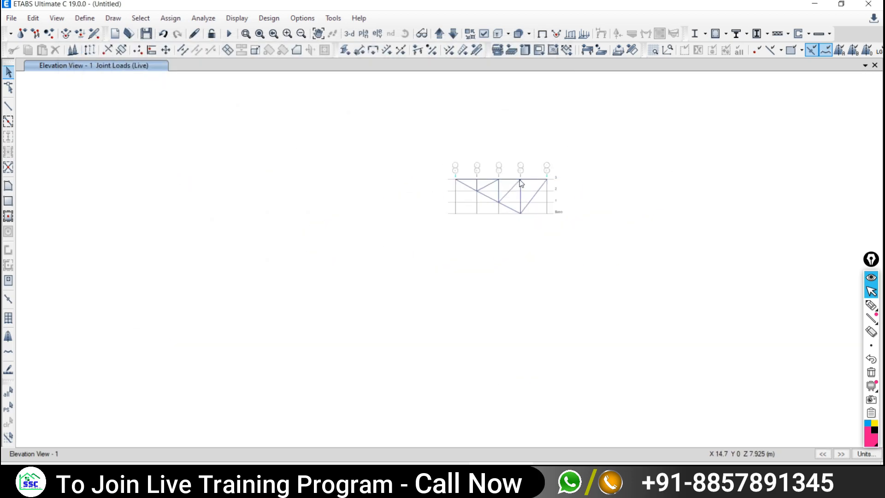
pyautogui.scroll(6, 520, 179)
pyautogui.scroll(3, 523, 163)
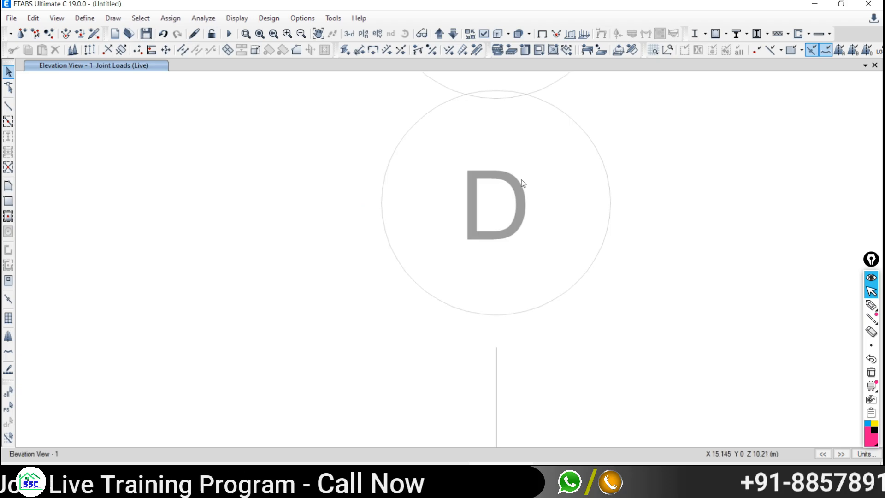
pyautogui.scroll(-2, 539, 258)
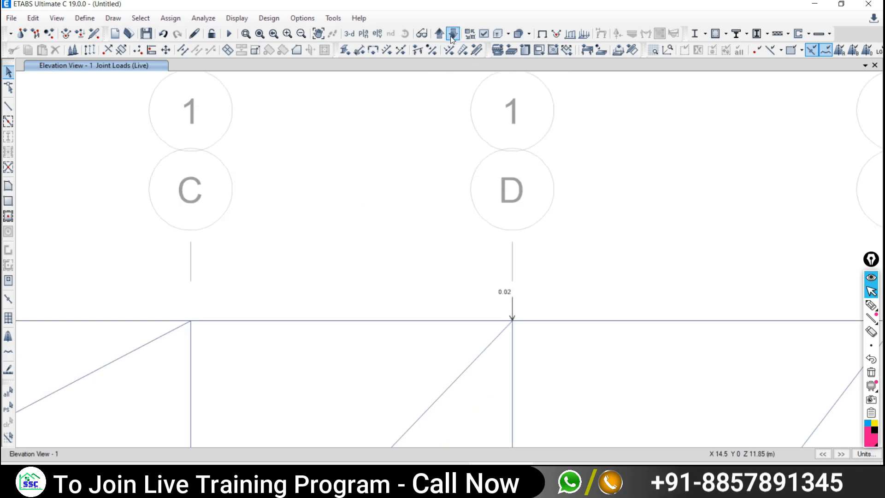
pyautogui.click(302, 18)
pyautogui.click(318, 33)
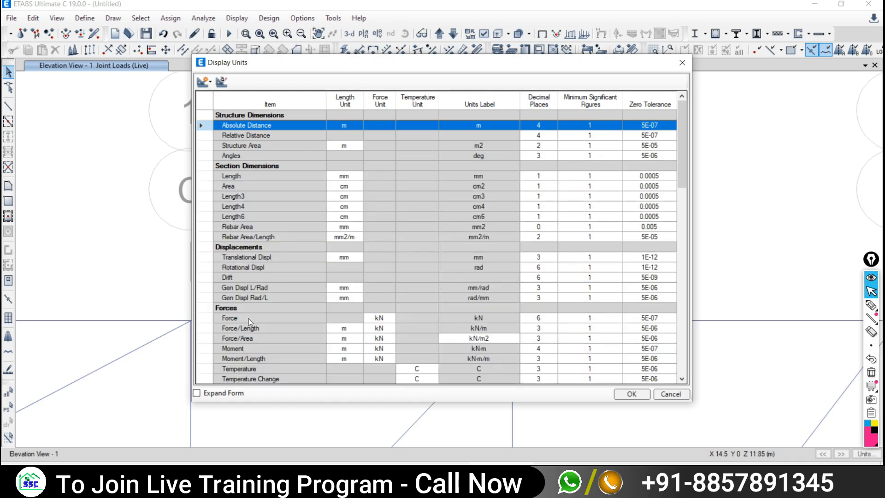
pyautogui.click(539, 319)
pyautogui.click(542, 317)
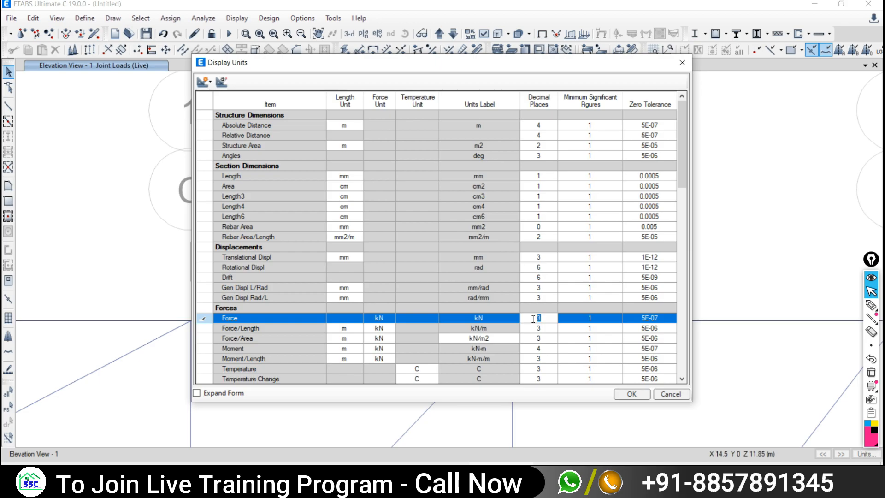
pyautogui.click(630, 394)
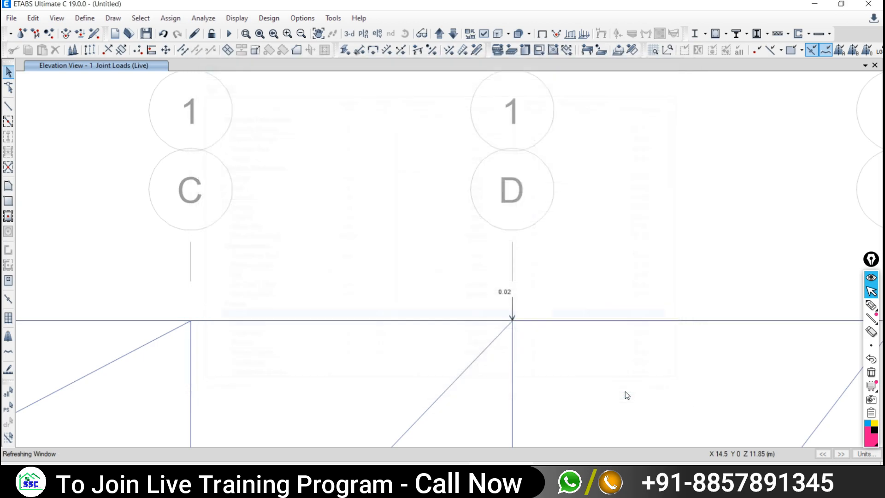
pyautogui.click(302, 18)
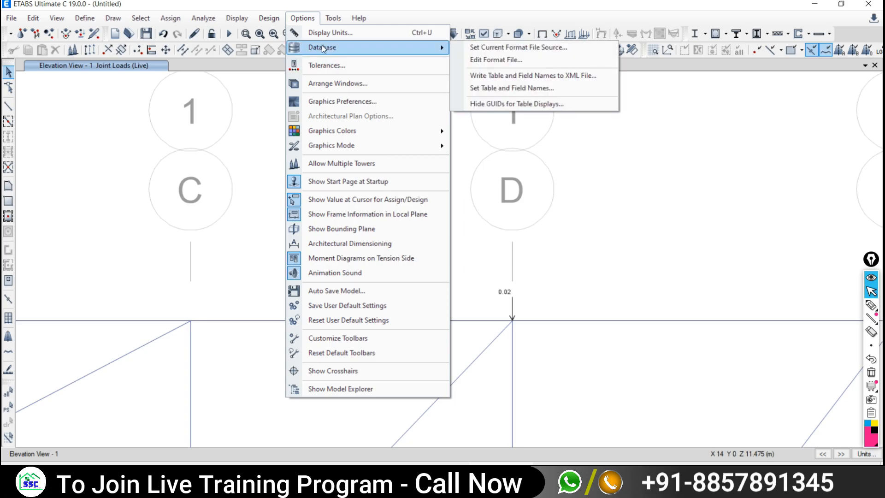
pyautogui.click(322, 101)
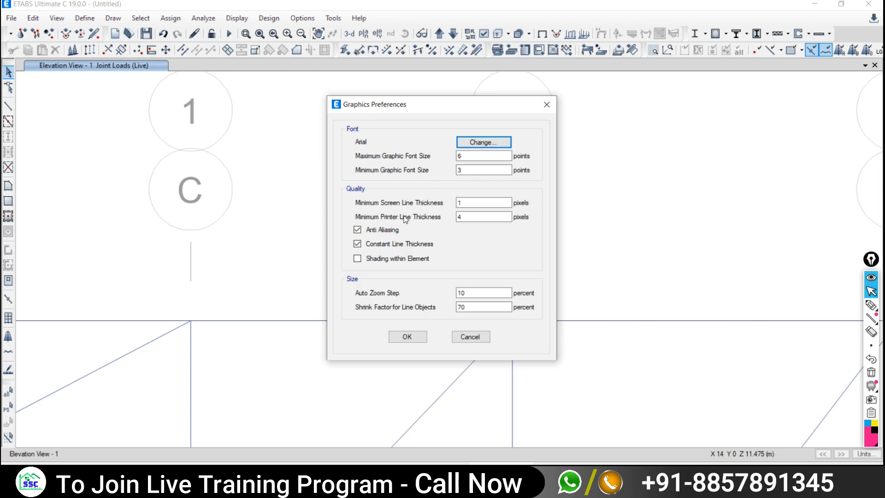
pyautogui.click(468, 337)
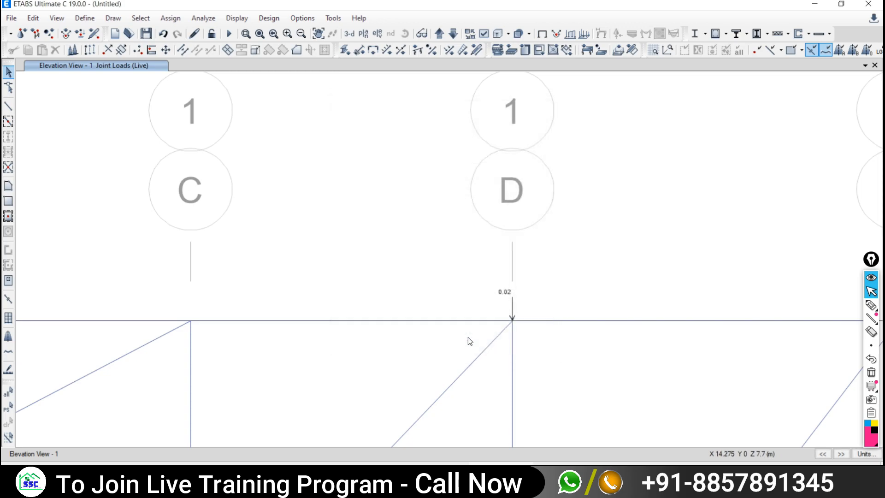
pyautogui.scroll(-3, 482, 290)
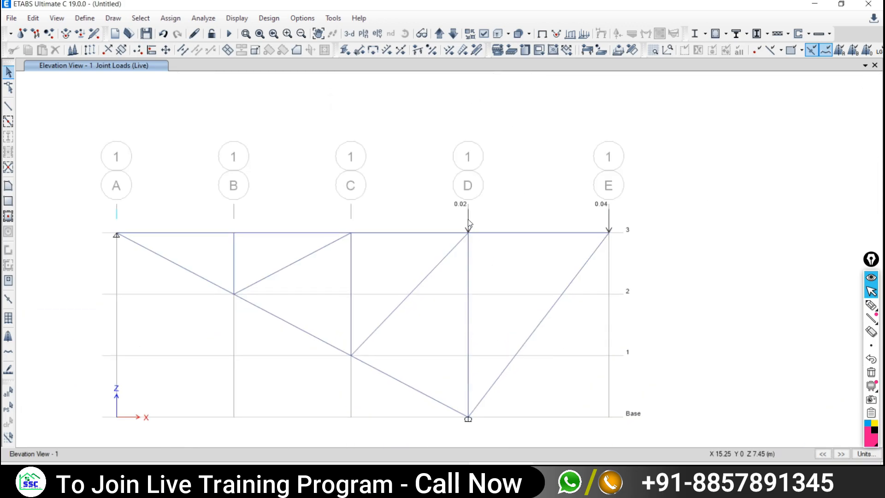
pyautogui.scroll(2, 468, 219)
pyautogui.scroll(1, 465, 215)
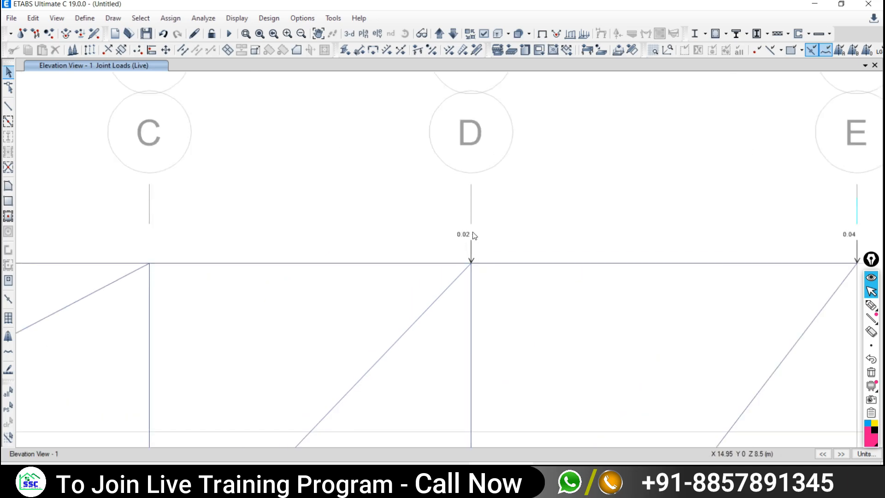
pyautogui.moveTo(470, 271); pyautogui.dragTo(446, 154, button='middle')
pyautogui.scroll(-3, 463, 184)
pyautogui.moveTo(436, 214); pyautogui.dragTo(428, 237, button='middle')
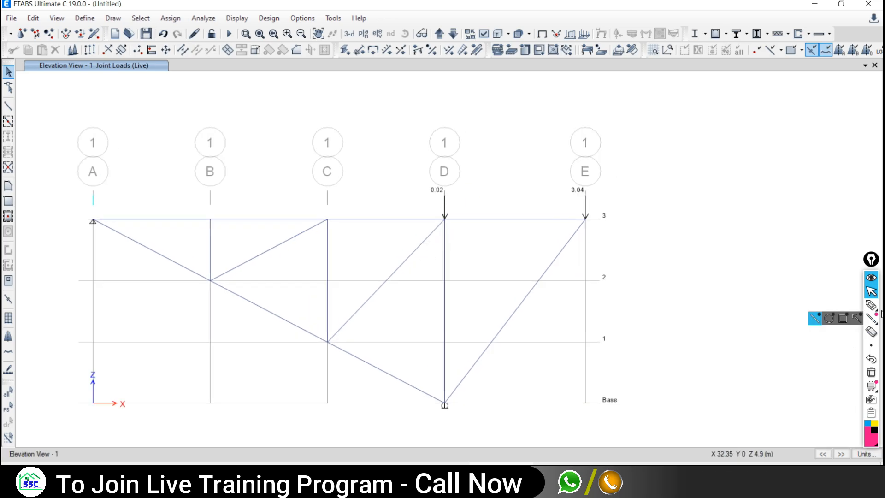
pyautogui.click(871, 305)
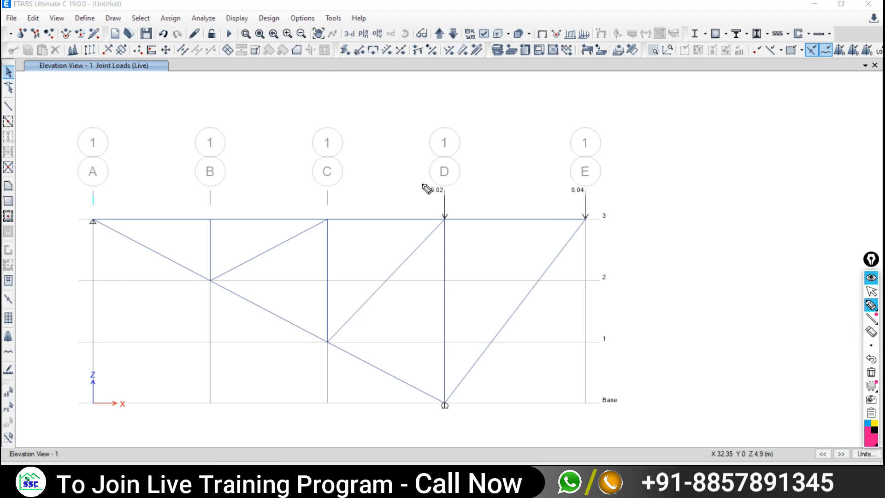
pyautogui.moveTo(424, 185); pyautogui.dragTo(444, 199)
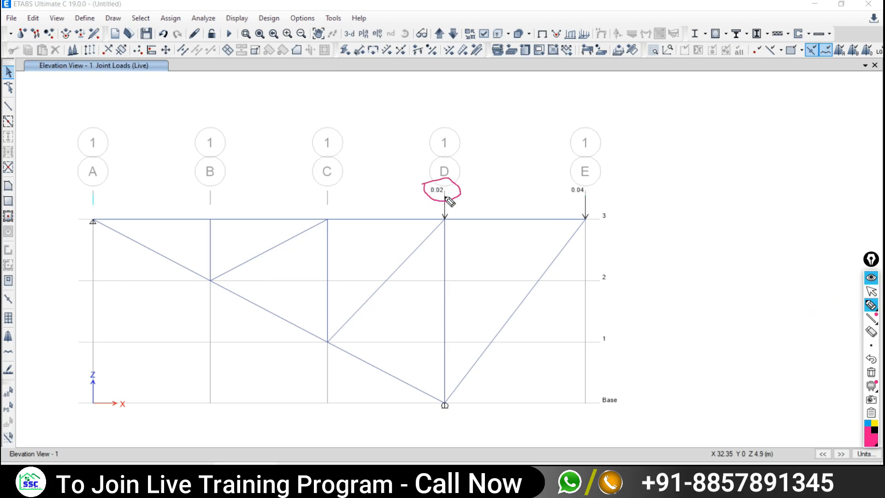
pyautogui.click(871, 290)
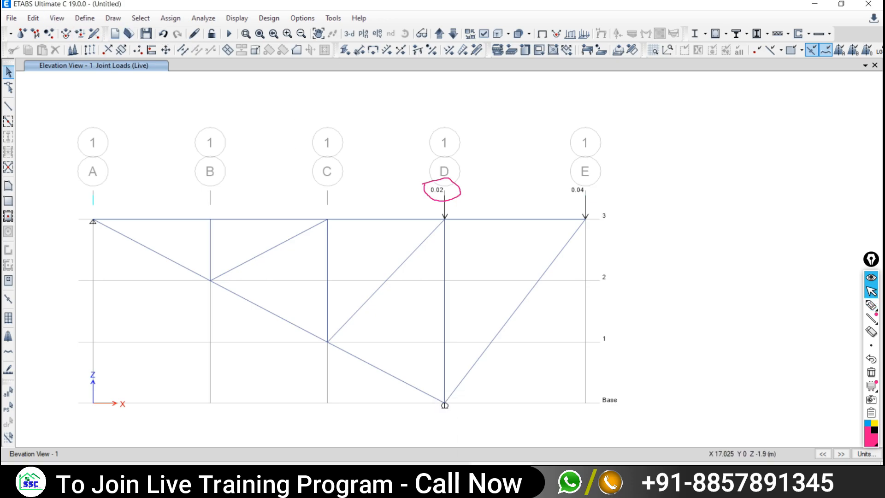
pyautogui.hotkey('alt', 'Tab')
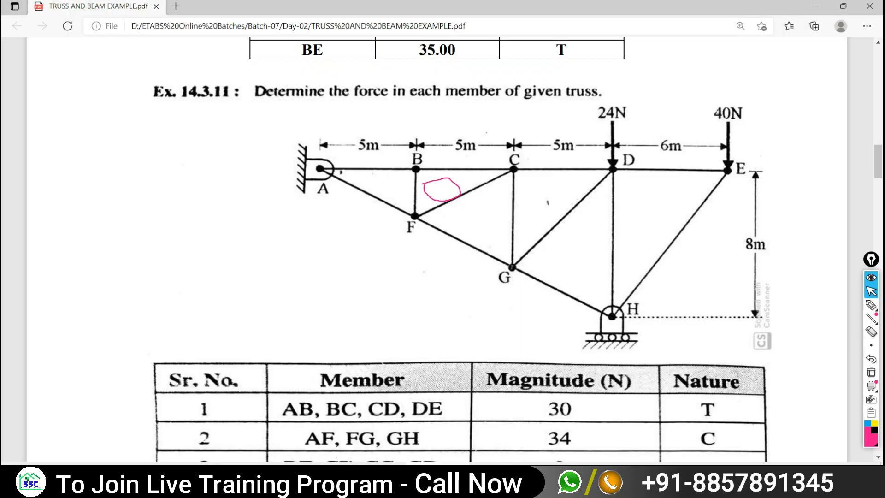
pyautogui.hotkey('alt', 'Tab')
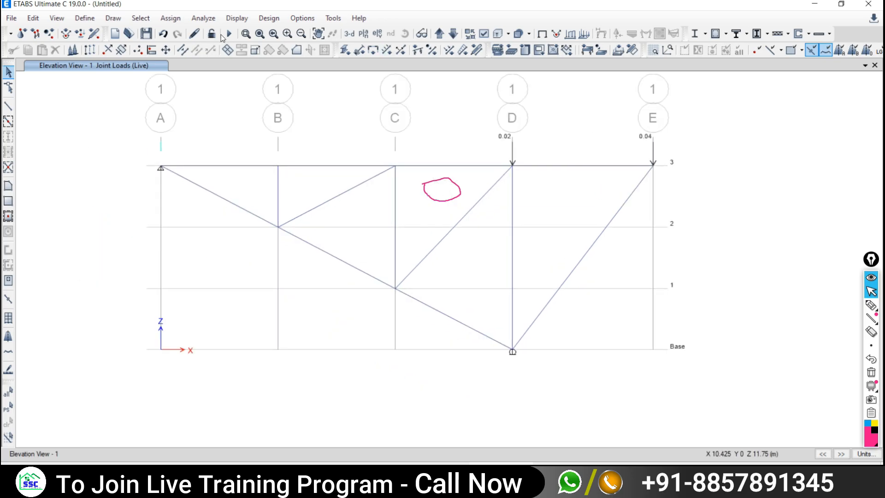
# - Run the analysis, saving the model as T2 in the Temp folder
pyautogui.click(203, 18)
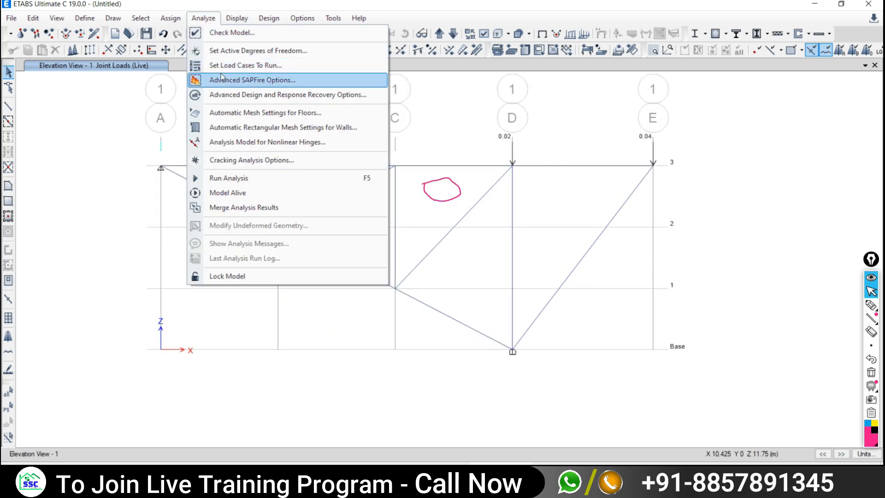
pyautogui.click(214, 178)
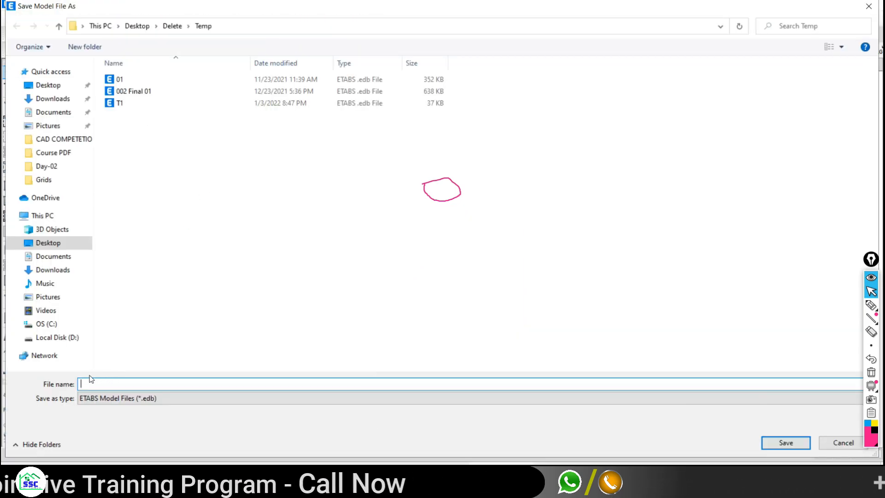
pyautogui.click(119, 103)
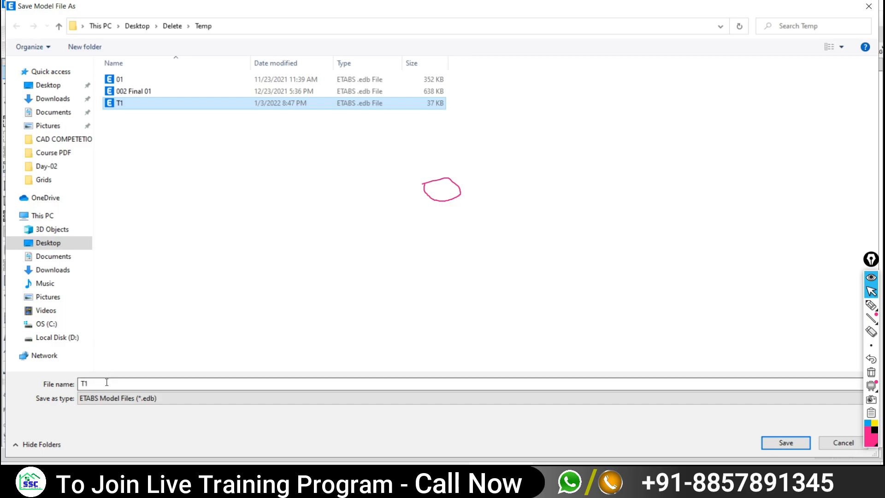
pyautogui.click(105, 383)
pyautogui.press('BackSpace')
pyautogui.write('2')
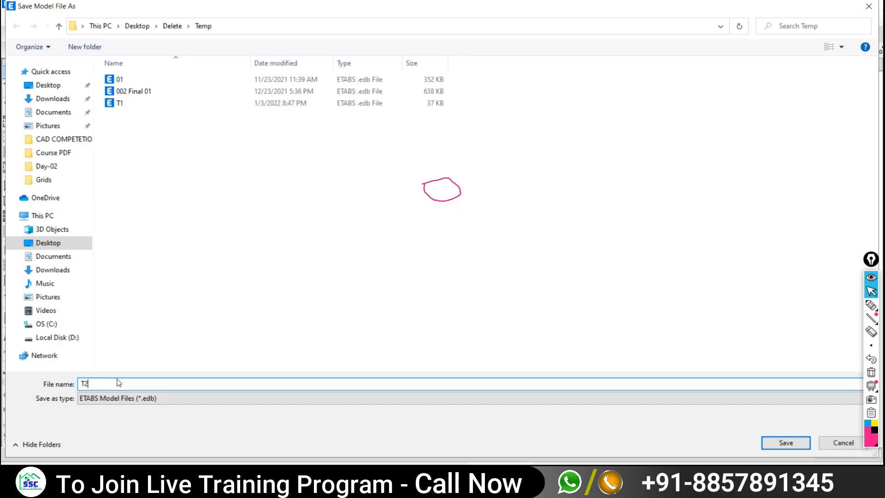
pyautogui.click(767, 444)
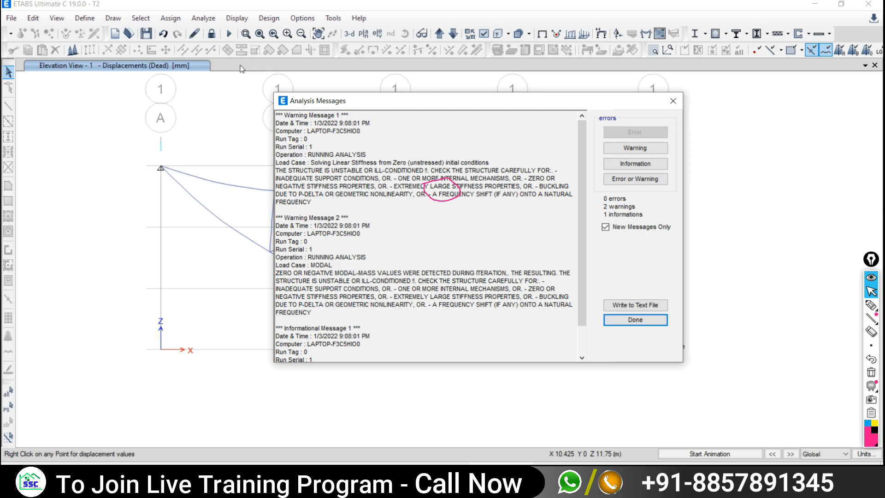
# - Close Analysis Messages and play, then stop, the Dead-load deformed shape animation
pyautogui.click(677, 101)
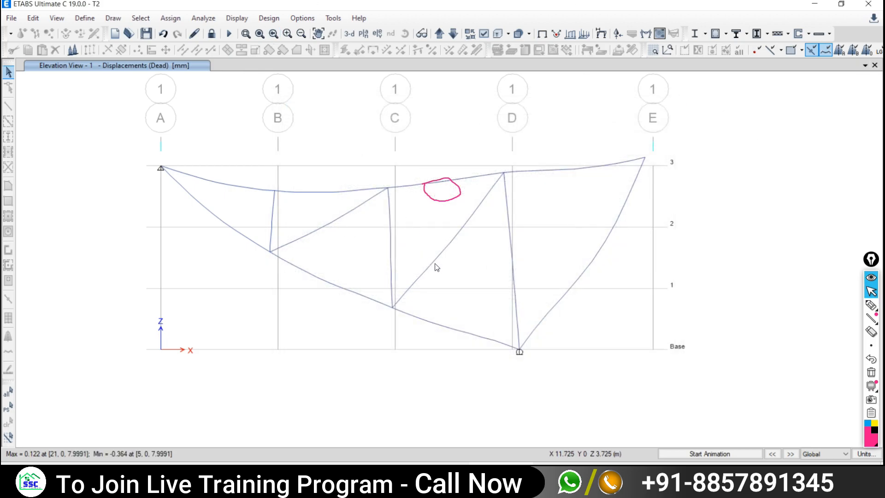
pyautogui.click(682, 454)
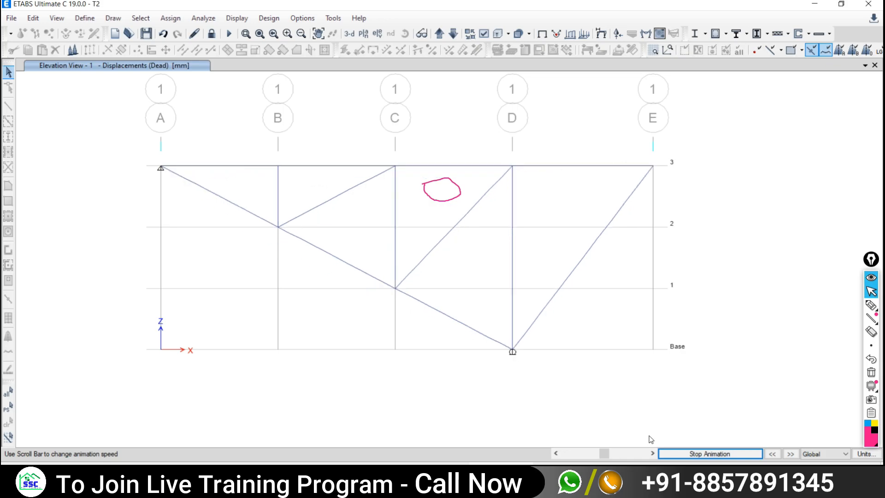
pyautogui.click(684, 452)
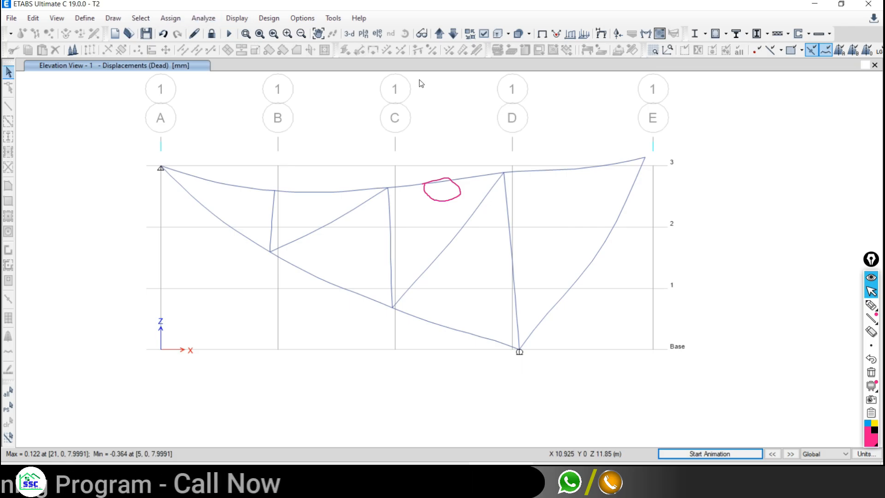
# - Sketch marker lines above the top chord and grid D, then erase them
pyautogui.click(871, 305)
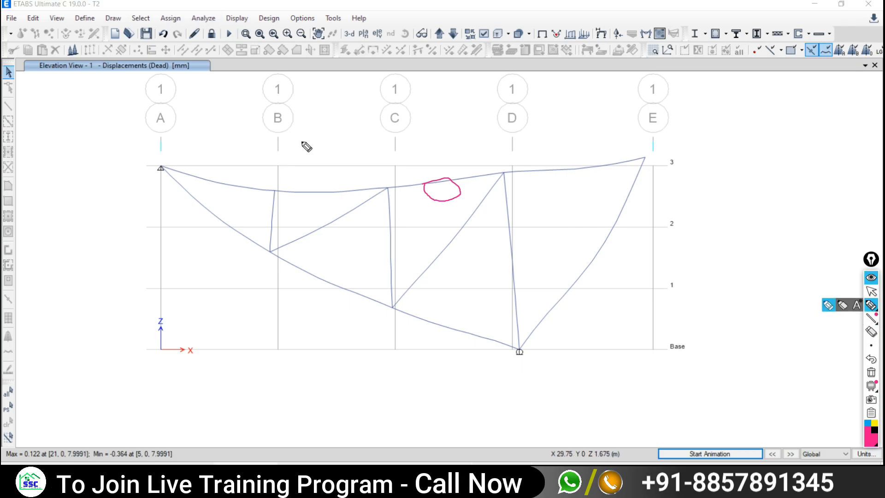
pyautogui.moveTo(294, 135)
pyautogui.mouseDown()
pyautogui.moveTo(417, 132)
pyautogui.moveTo(410, 178)
pyautogui.mouseUp()
pyautogui.moveTo(461, 125)
pyautogui.mouseDown()
pyautogui.moveTo(552, 126)
pyautogui.moveTo(554, 179)
pyautogui.mouseUp()
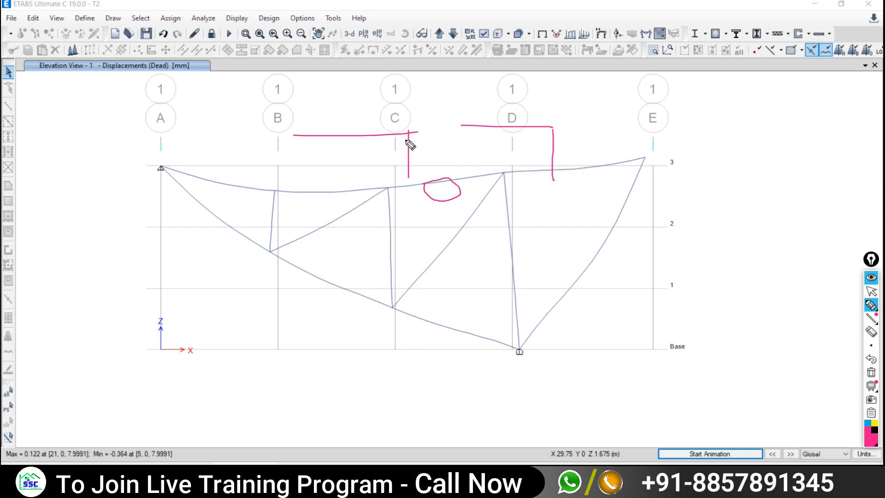
pyautogui.click(872, 372)
pyautogui.click(872, 292)
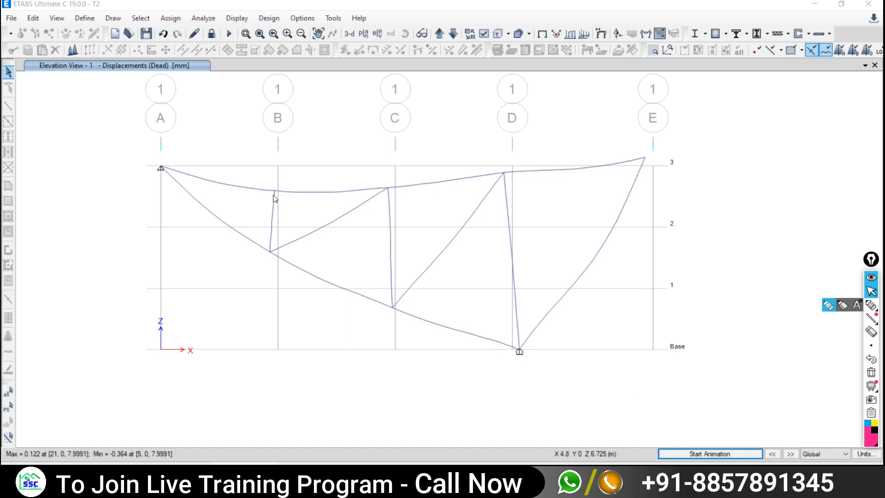
pyautogui.click(212, 33)
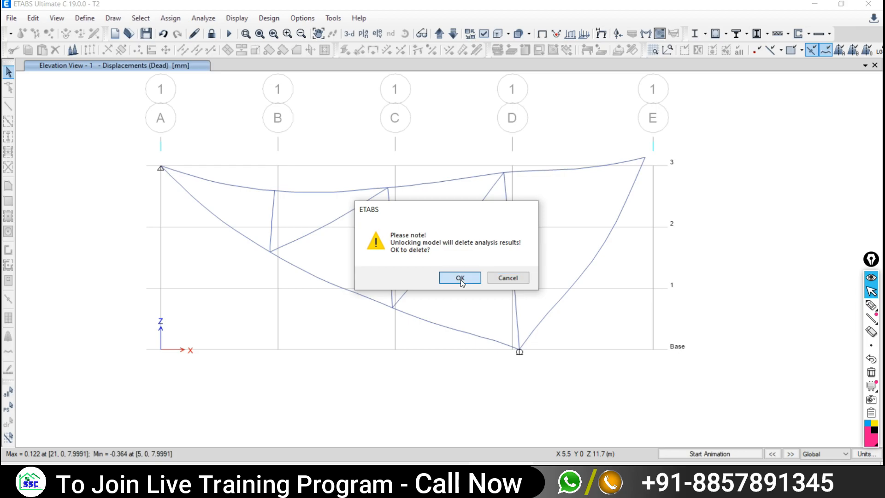
# - Confirm deleting results to unlock, then reshape the B–C top chord's left end off joint B-3
pyautogui.click(461, 278)
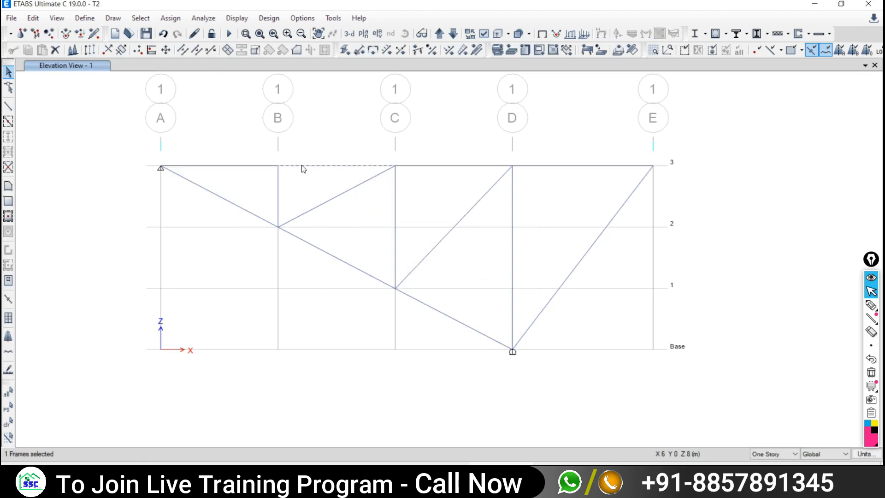
pyautogui.click(9, 87)
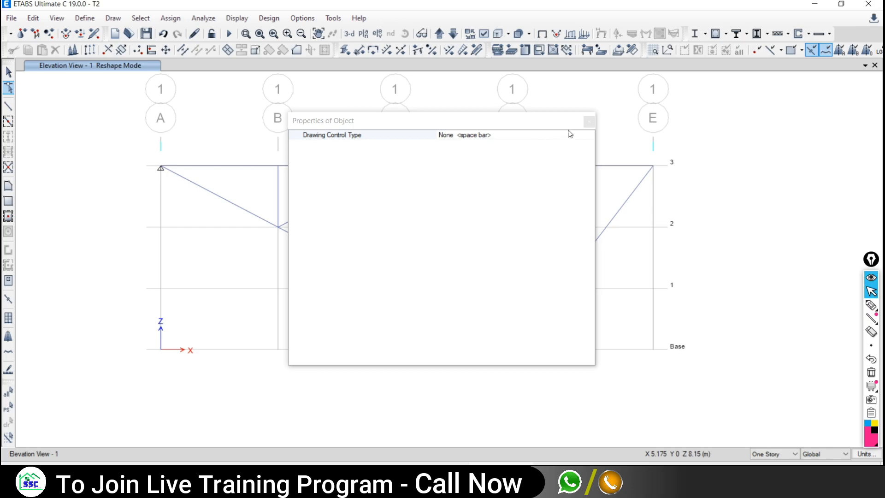
pyautogui.click(589, 122)
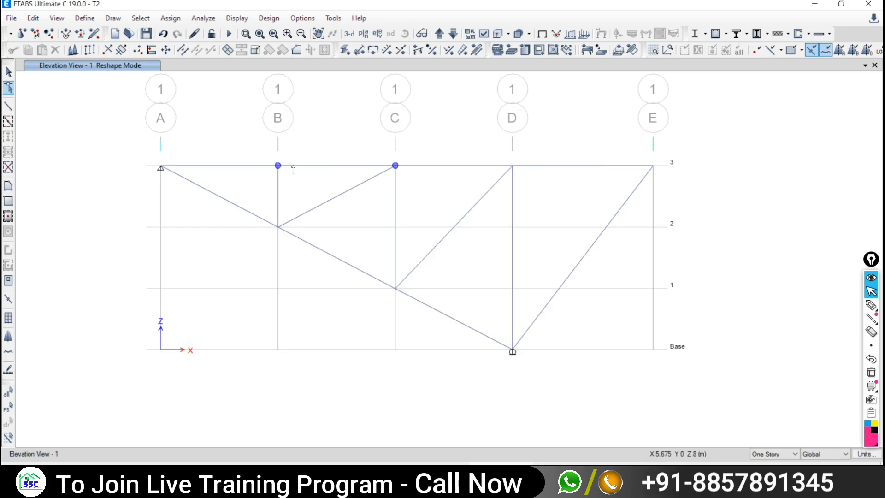
pyautogui.scroll(3, 276, 169)
pyautogui.scroll(2, 277, 169)
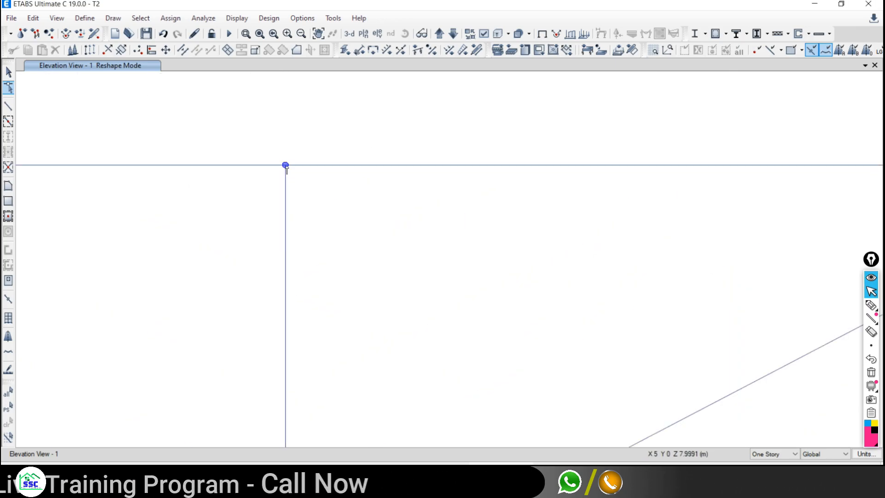
pyautogui.moveTo(285, 165); pyautogui.dragTo(294, 166)
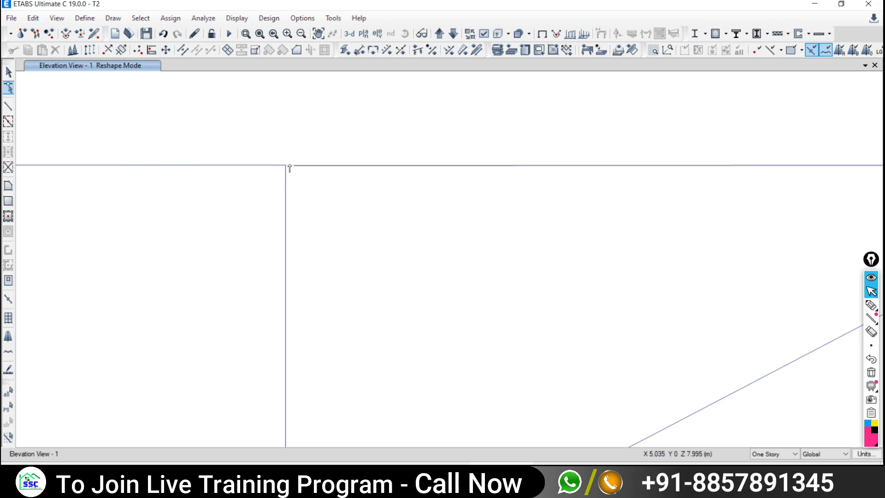
pyautogui.click(8, 72)
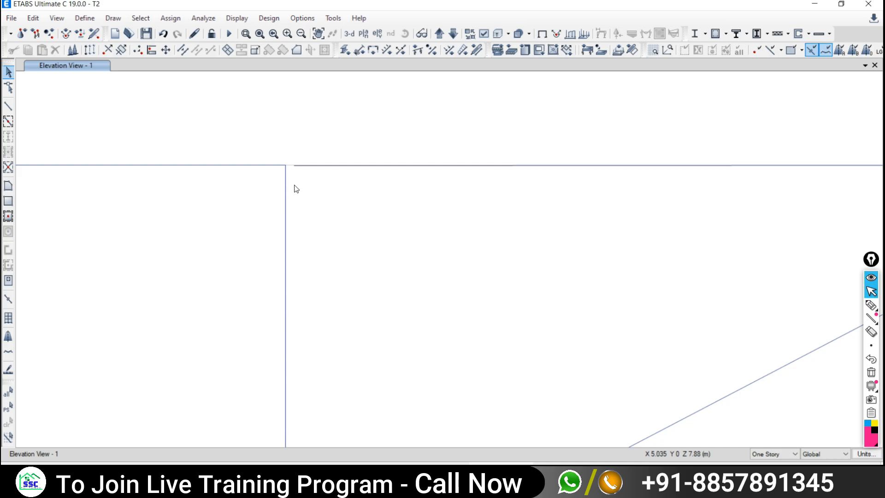
pyautogui.scroll(-2, 295, 188)
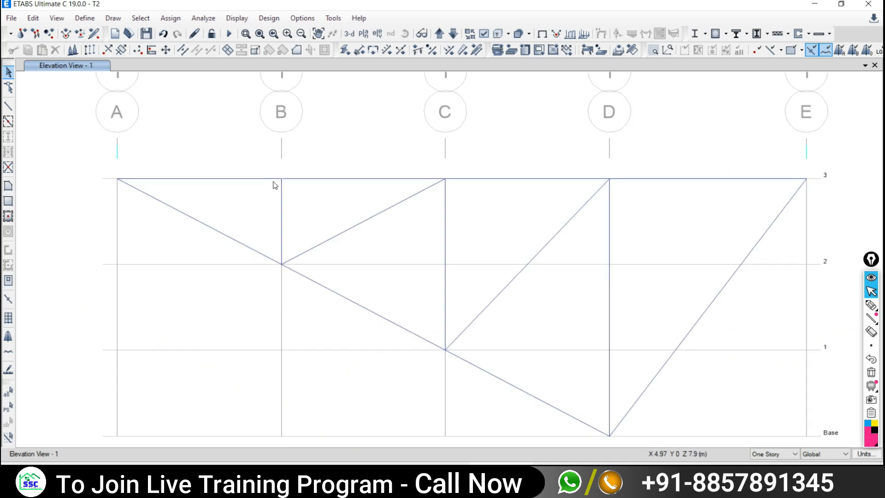
# - Check the model with all checks enabled plus Joint Story Assignment
pyautogui.click(204, 18)
pyautogui.click(218, 32)
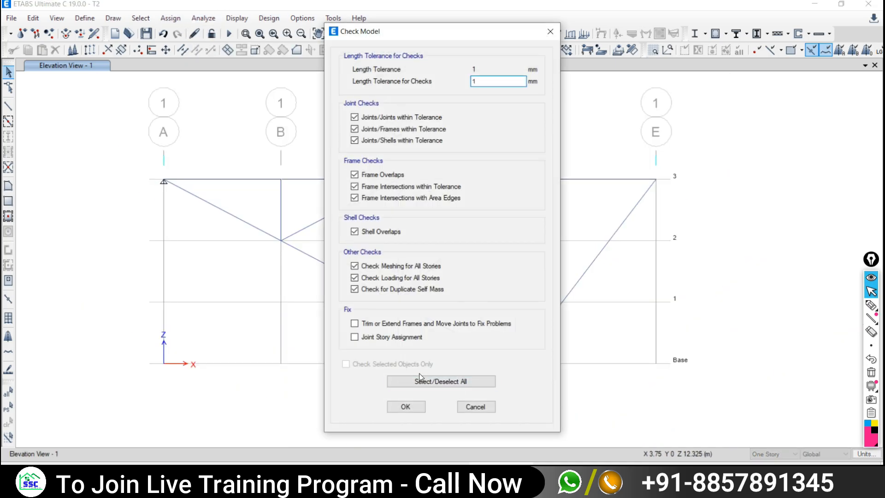
pyautogui.click(419, 381)
pyautogui.click(418, 382)
pyautogui.click(372, 337)
pyautogui.click(405, 407)
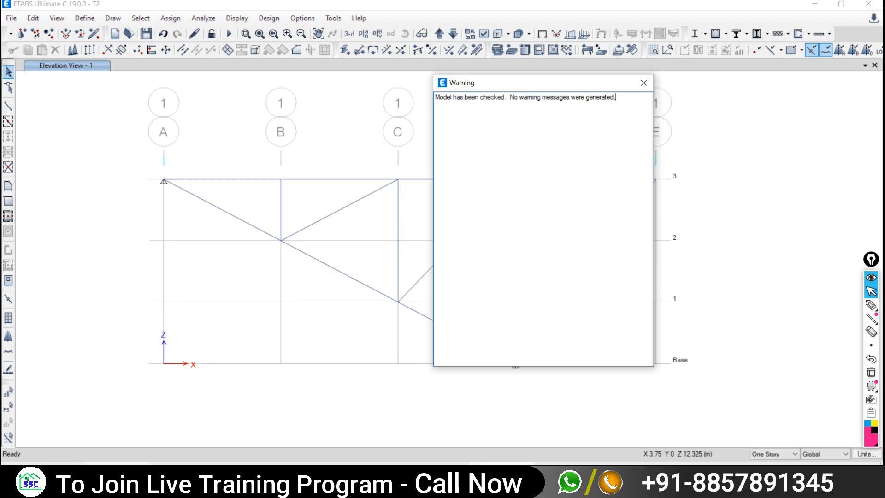
pyautogui.click(119, 476)
# - Move the model check report aside to view grid D, then close it
pyautogui.moveTo(563, 88); pyautogui.dragTo(661, 85)
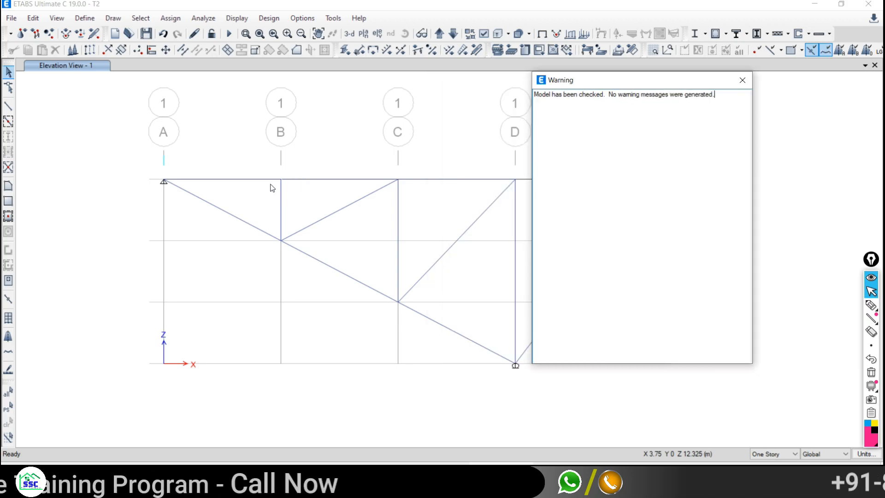
pyautogui.click(742, 80)
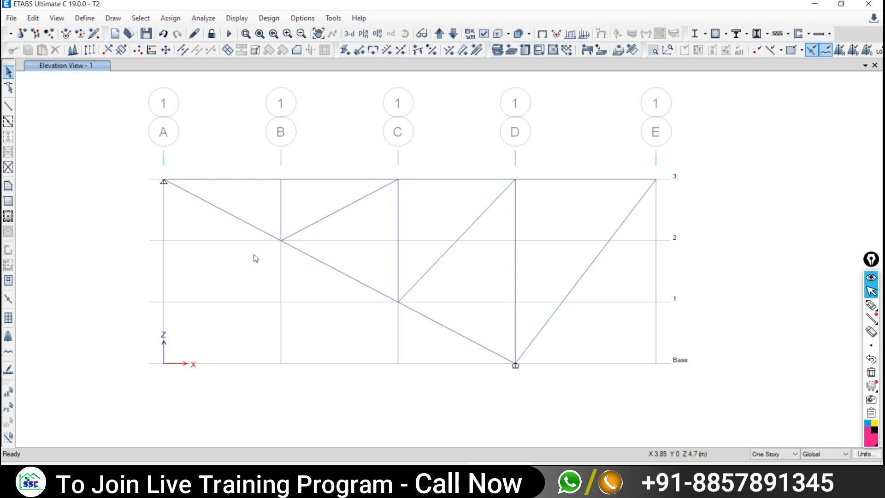
pyautogui.click(228, 34)
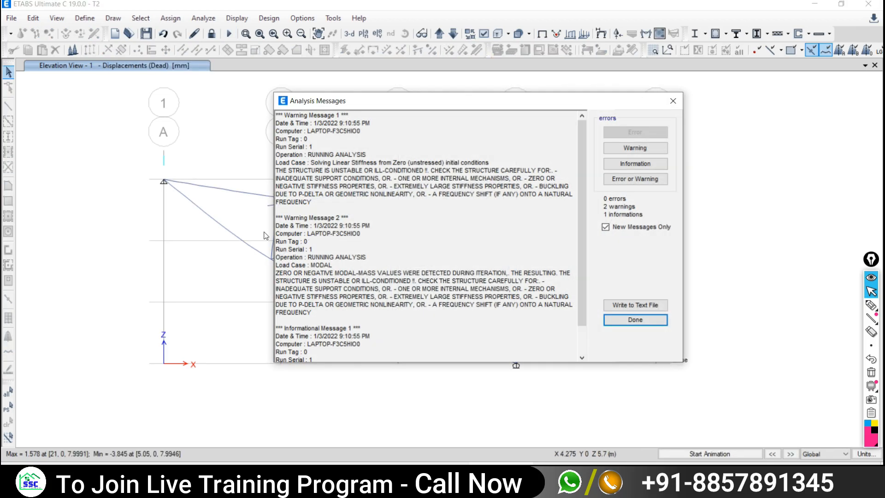
# - Dismiss the analysis warnings, animate the deformed shape, then show the undeformed truss recentred
pyautogui.click(672, 101)
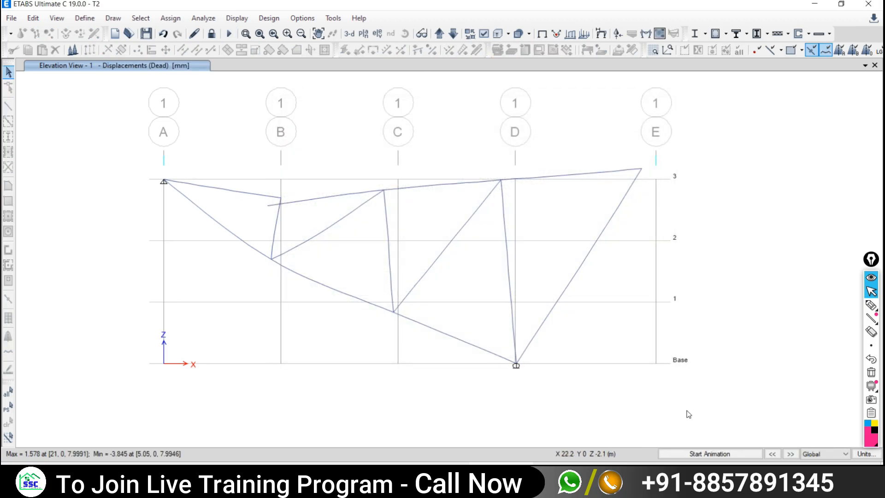
pyautogui.click(709, 453)
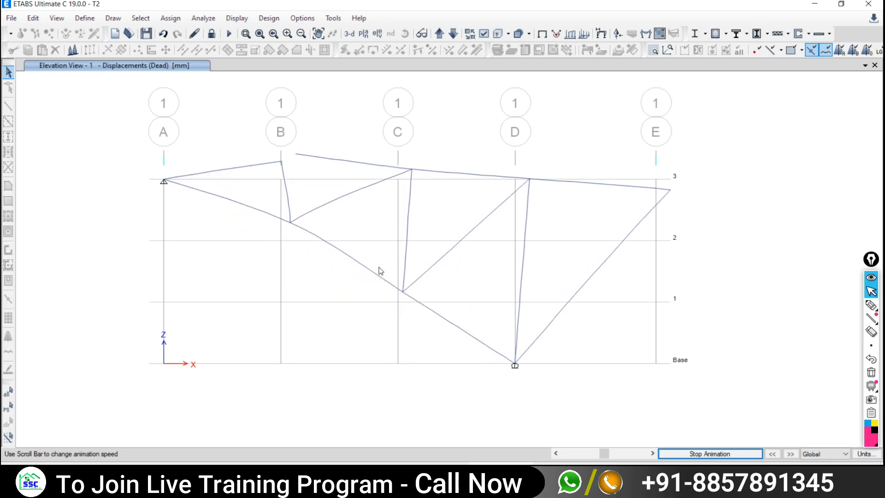
pyautogui.click(691, 453)
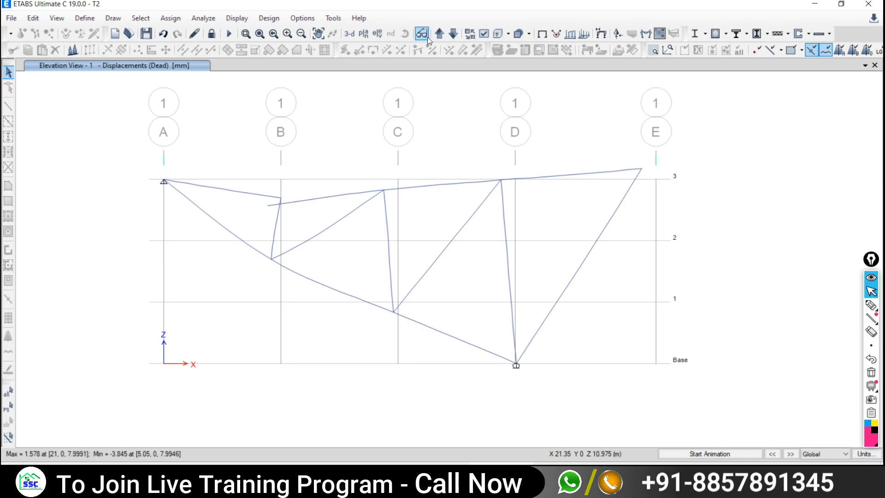
pyautogui.click(212, 34)
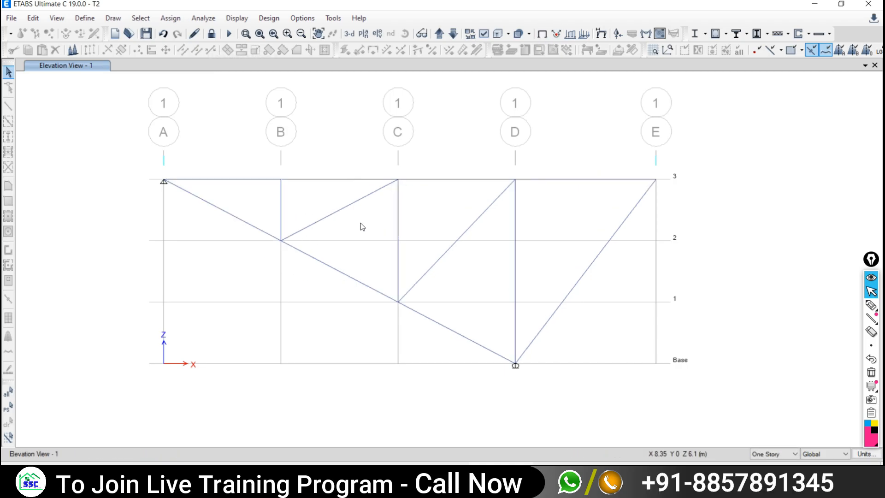
pyautogui.moveTo(406, 227); pyautogui.dragTo(324, 256, button='middle')
pyautogui.moveTo(210, 289); pyautogui.dragTo(321, 264, button='middle')
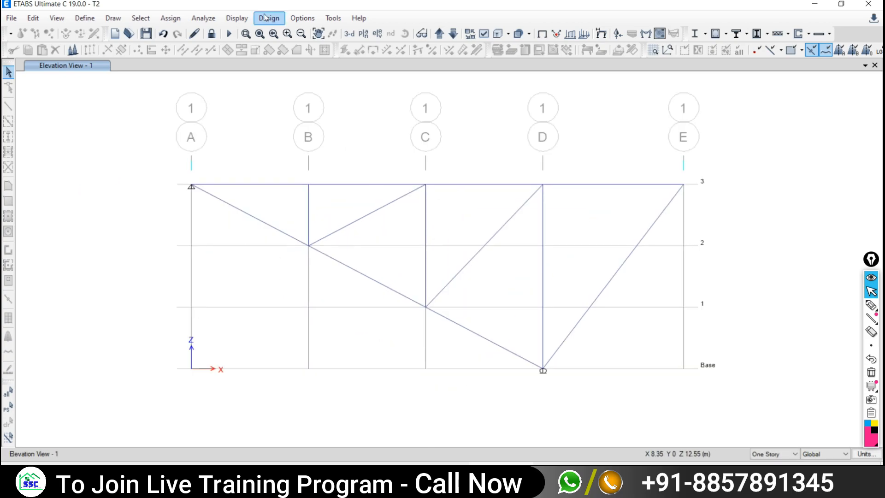
# - Unlock the model, confirming deletion of the analysis results
pyautogui.click(210, 20)
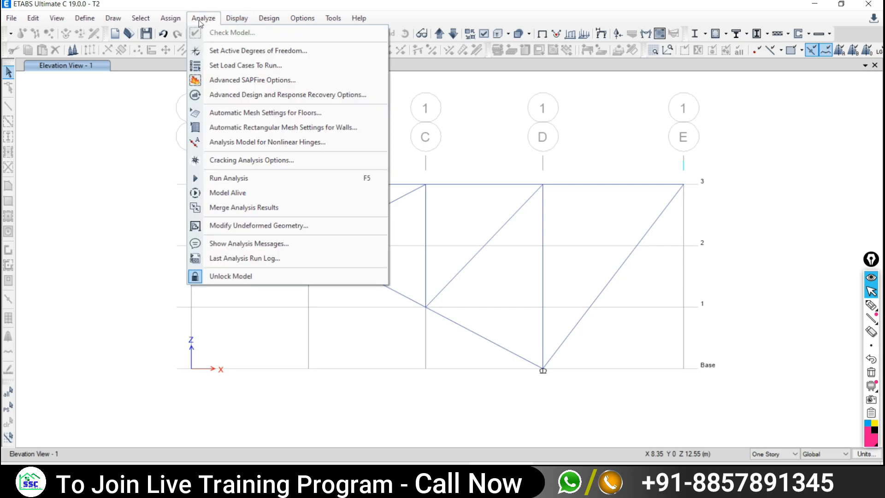
pyautogui.click(201, 22)
pyautogui.click(201, 22)
pyautogui.click(212, 21)
pyautogui.click(237, 21)
pyautogui.click(212, 34)
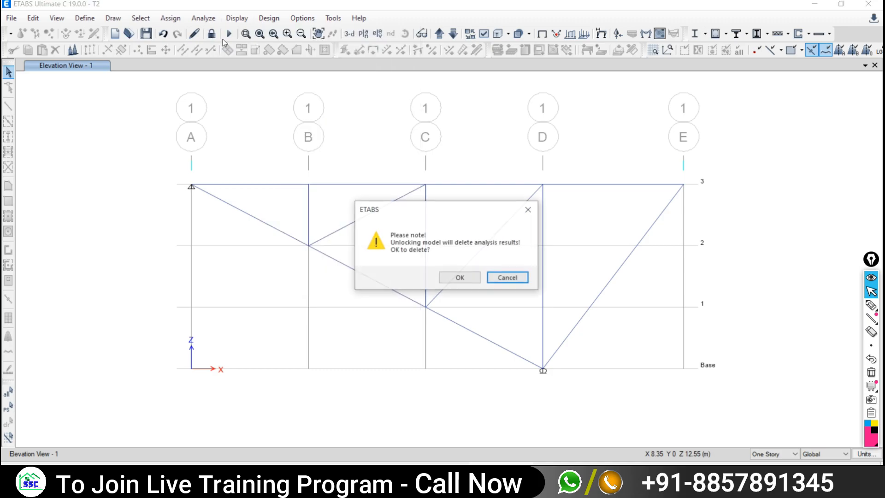
pyautogui.click(461, 278)
# - Run Check Model with all checks plus Joint Story Assignment and dismiss the warning
pyautogui.click(206, 20)
pyautogui.click(229, 35)
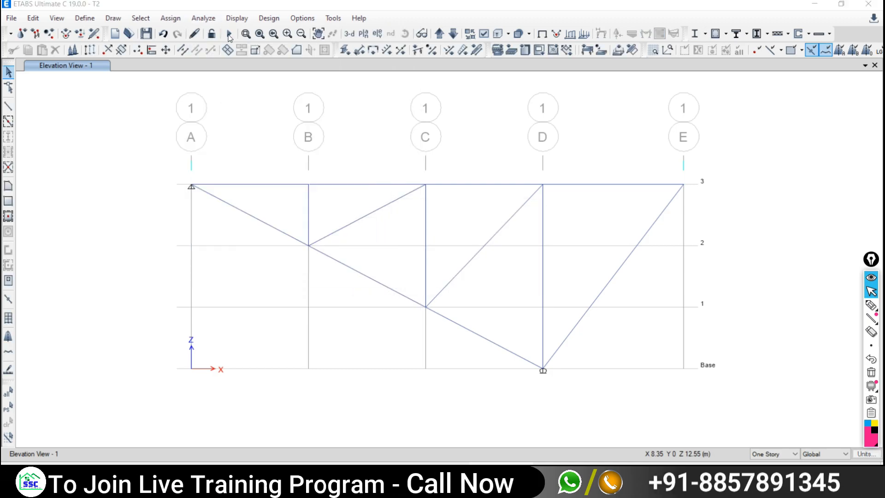
pyautogui.click(420, 383)
pyautogui.click(420, 384)
pyautogui.click(371, 338)
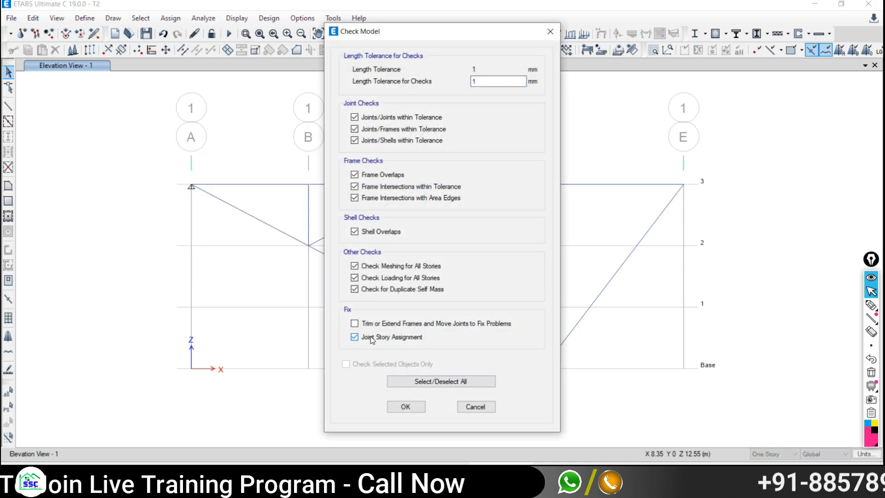
pyautogui.click(402, 407)
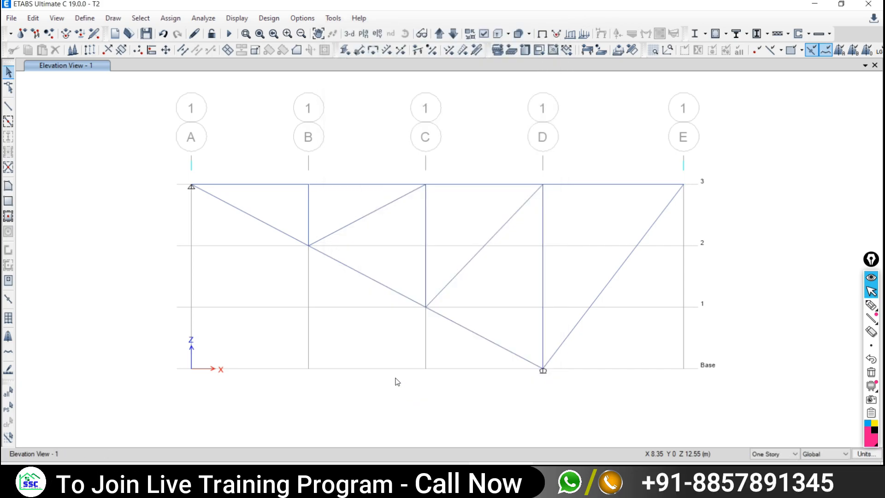
pyautogui.click(545, 86)
# - Reshape the top-chord end joint at grid B so it meets joint B-3 again
pyautogui.scroll(3, 283, 171)
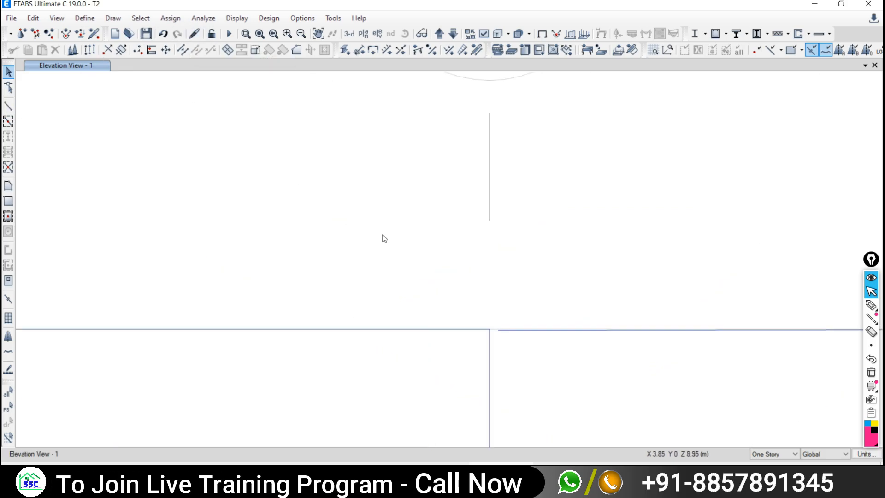
pyautogui.click(9, 87)
pyautogui.click(589, 122)
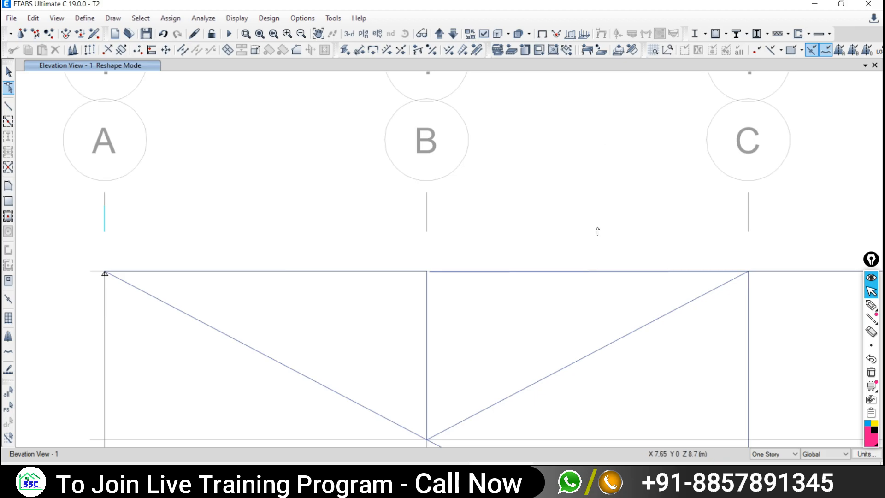
pyautogui.click(429, 271)
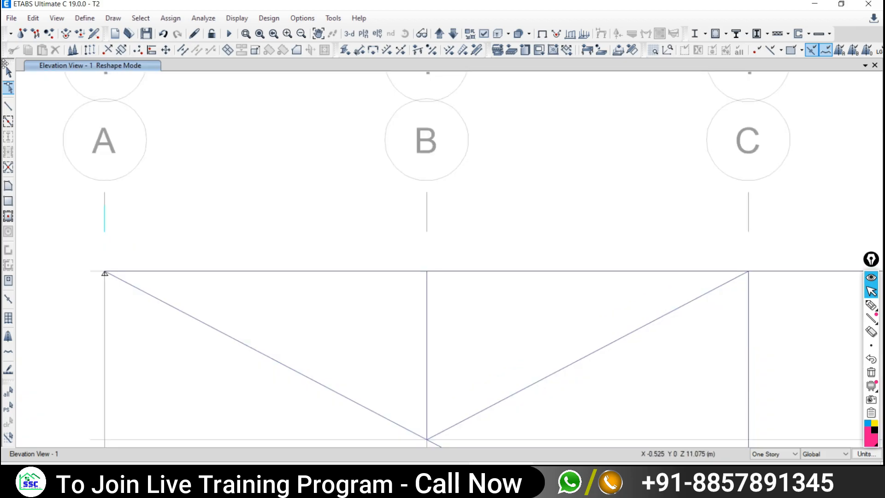
pyautogui.press('Escape')
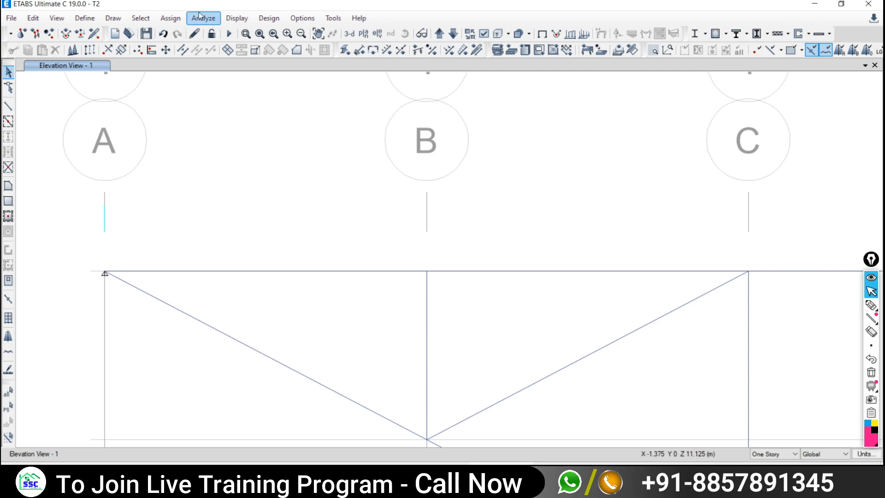
pyautogui.click(229, 33)
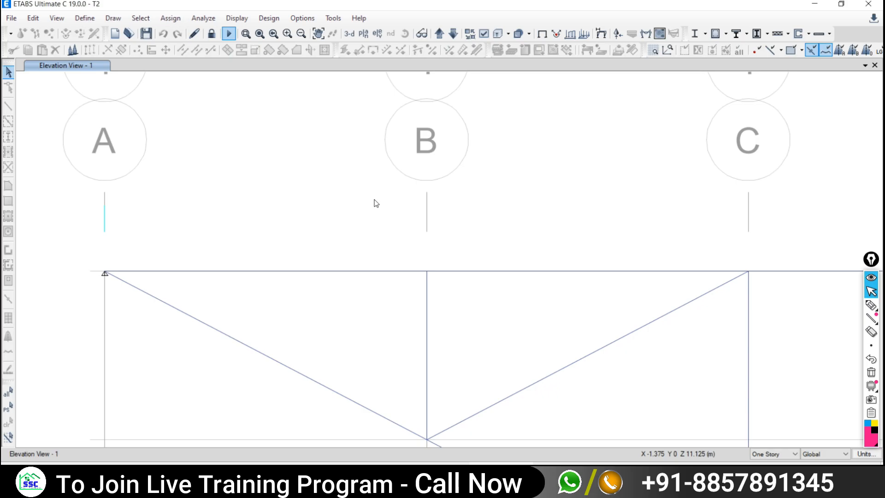
# - Dismiss the analysis messages, then play and stop the animated dead-load deflected shape
pyautogui.click(673, 100)
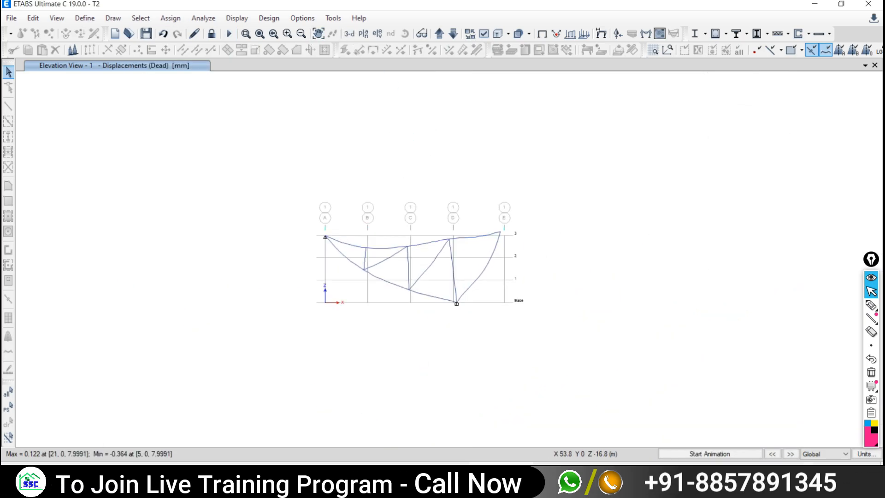
pyautogui.click(710, 453)
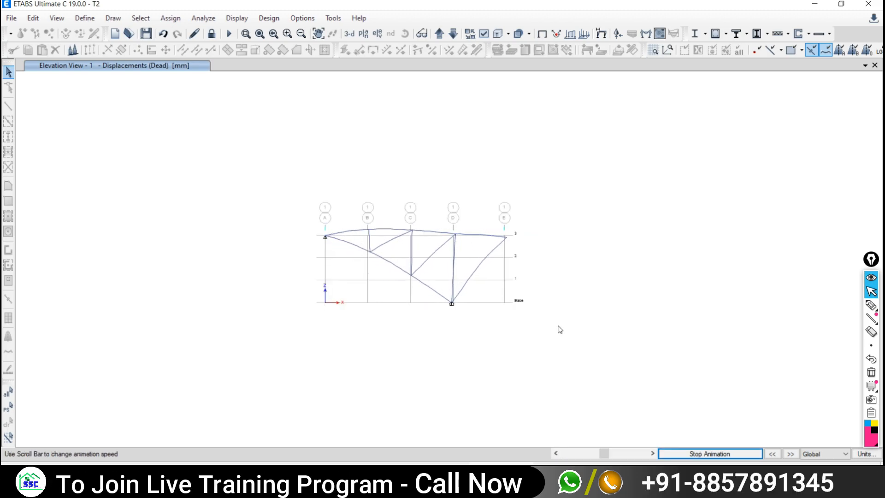
pyautogui.click(699, 452)
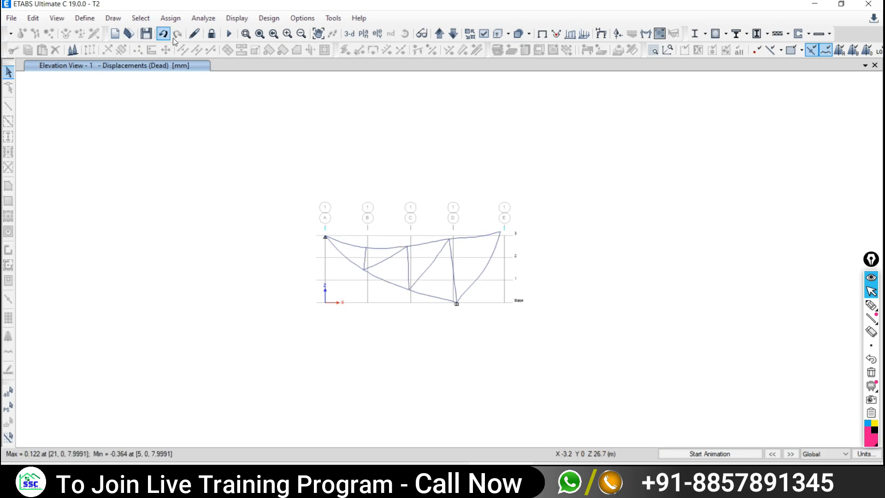
# - Unlock the model for editing, accepting deletion of the analysis results
pyautogui.click(212, 36)
pyautogui.click(460, 275)
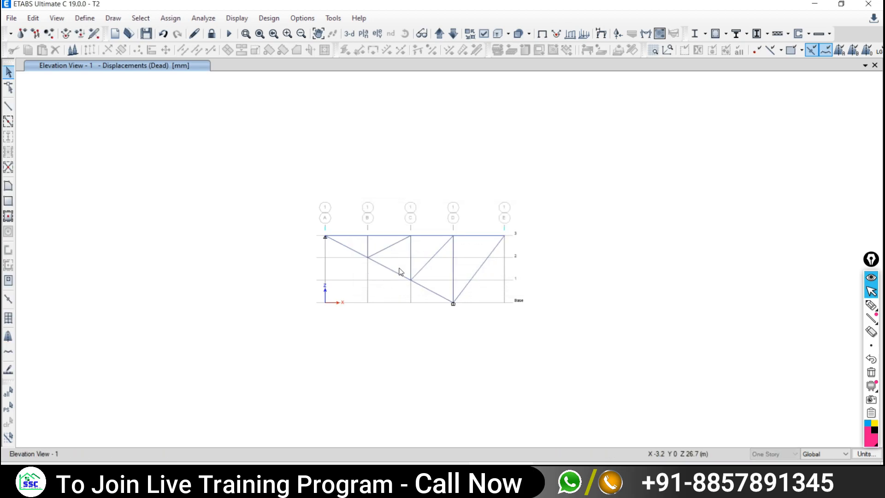
pyautogui.scroll(5, 400, 270)
# - Select all 13 truss members: chords, diagonals and columns across grids A to E
pyautogui.scroll(-5, 400, 271)
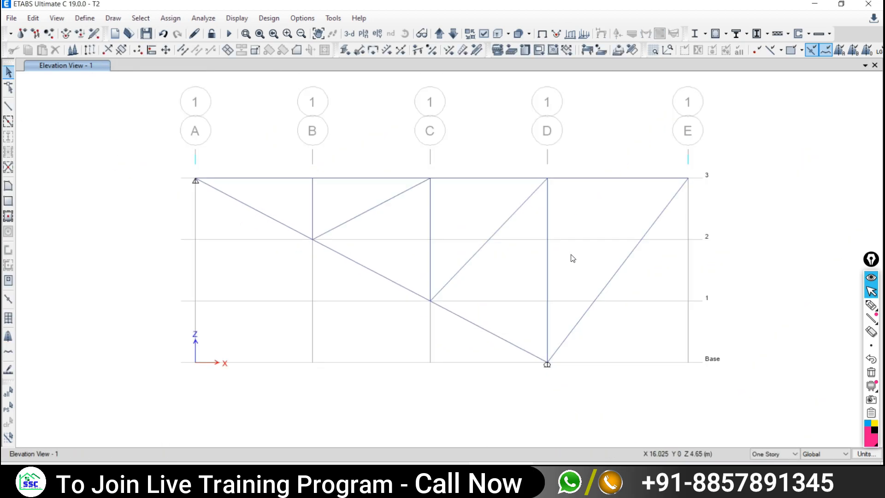
pyautogui.click(547, 259)
pyautogui.moveTo(506, 257); pyautogui.dragTo(465, 250)
pyautogui.moveTo(628, 278); pyautogui.dragTo(599, 262)
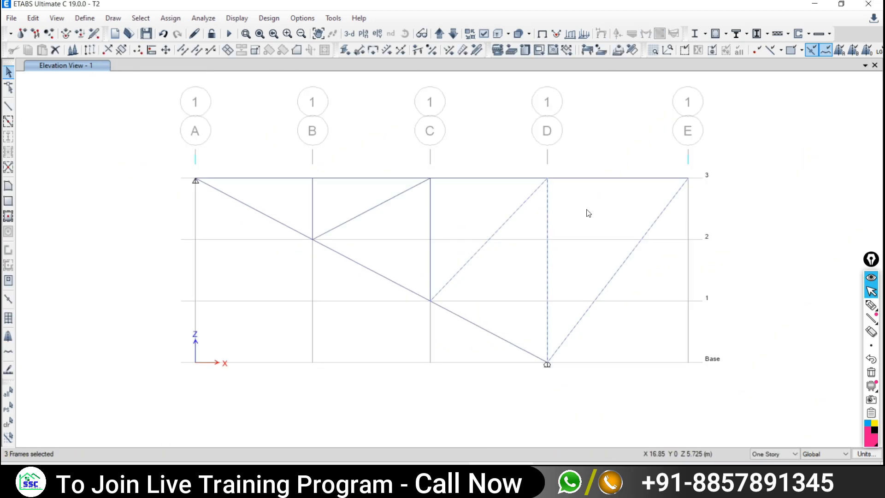
pyautogui.moveTo(594, 162); pyautogui.dragTo(582, 189)
pyautogui.moveTo(487, 170); pyautogui.dragTo(473, 189)
pyautogui.moveTo(397, 188); pyautogui.dragTo(376, 214)
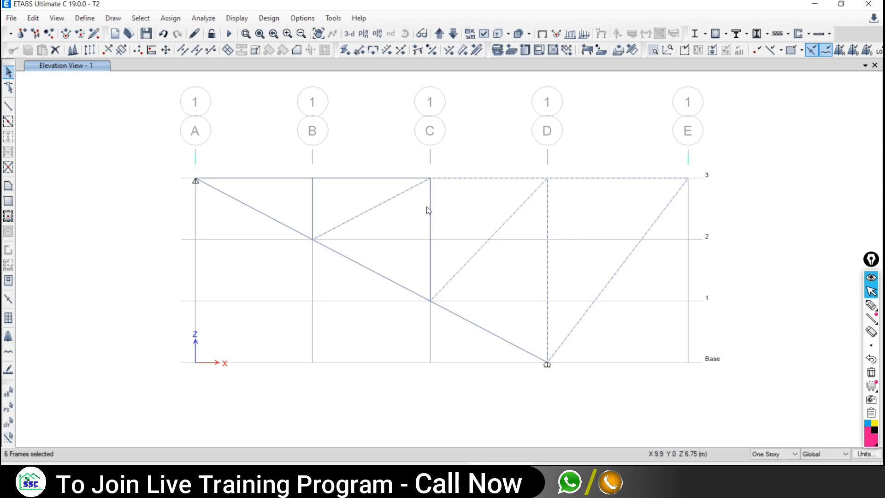
pyautogui.moveTo(441, 206); pyautogui.dragTo(418, 228)
pyautogui.moveTo(402, 262); pyautogui.dragTo(387, 284)
pyautogui.moveTo(502, 307); pyautogui.dragTo(471, 339)
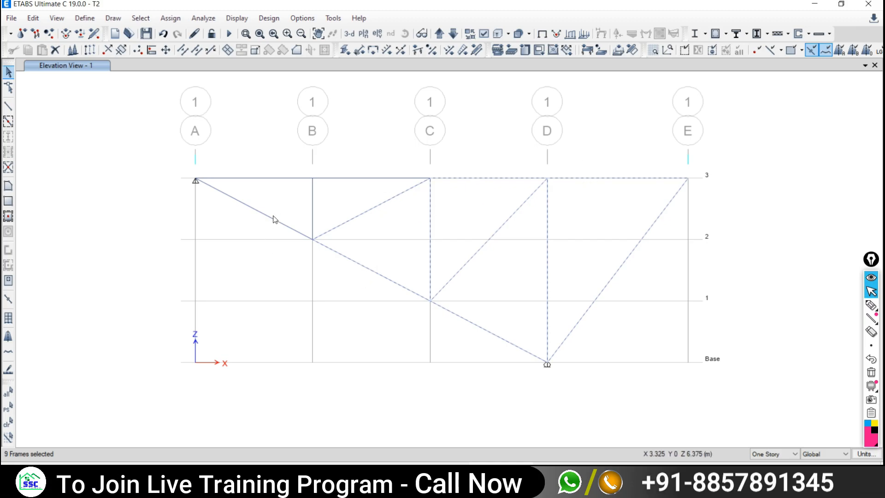
pyautogui.moveTo(274, 214); pyautogui.dragTo(256, 230)
pyautogui.moveTo(324, 202); pyautogui.dragTo(301, 215)
pyautogui.moveTo(377, 163); pyautogui.dragTo(362, 189)
pyautogui.moveTo(287, 164); pyautogui.dragTo(276, 192)
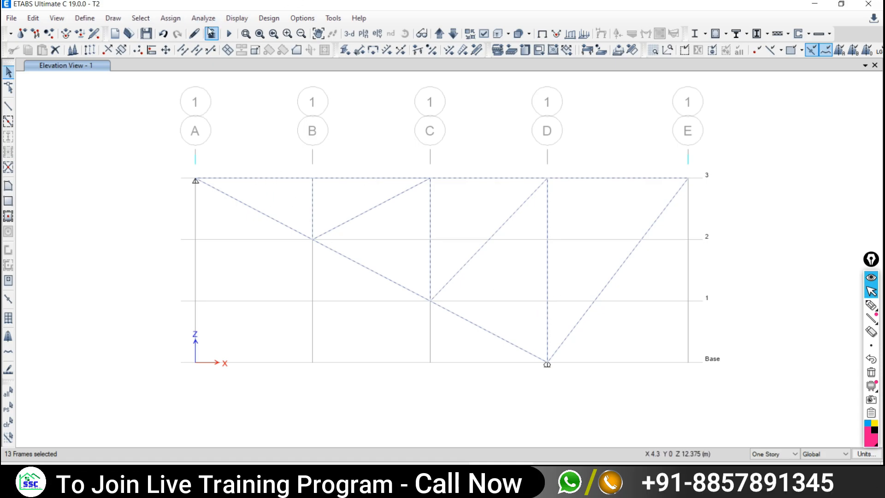
# - Assign Moment 22 and Moment 33 releases at start and end of the selected frames
pyautogui.click(169, 18)
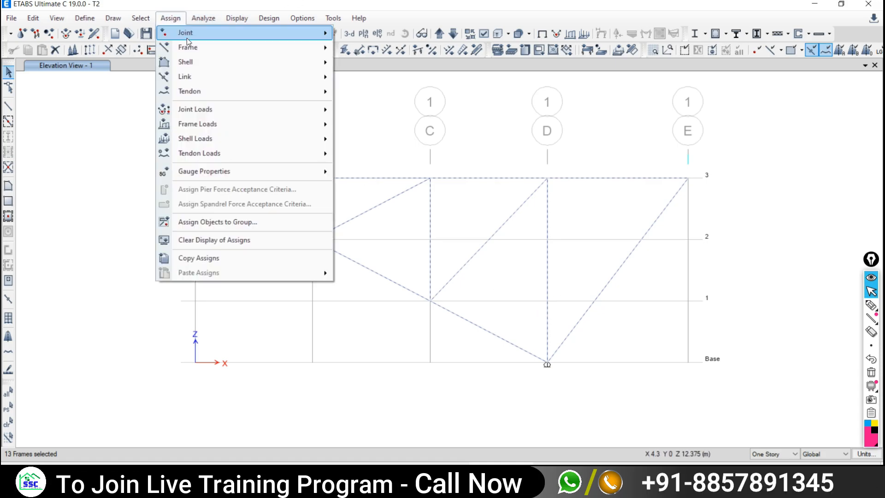
pyautogui.moveTo(193, 47)
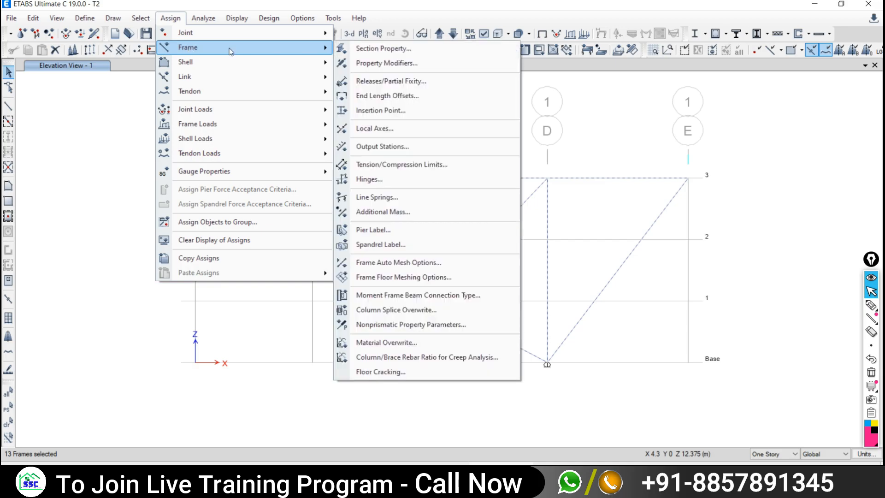
pyautogui.click(382, 83)
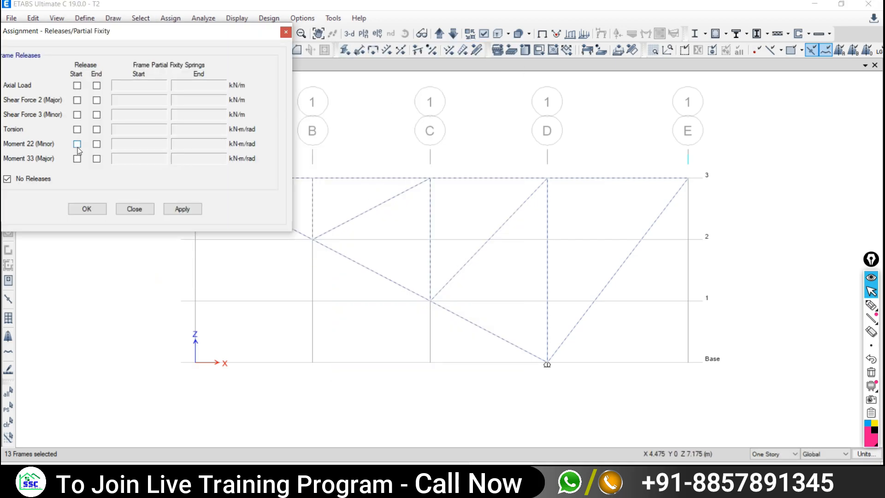
pyautogui.click(77, 144)
pyautogui.click(77, 158)
pyautogui.click(96, 143)
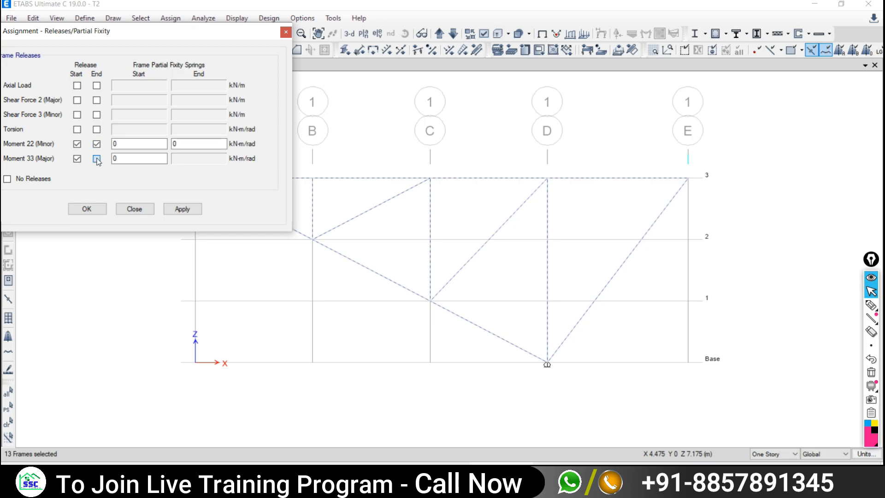
pyautogui.click(97, 158)
pyautogui.moveTo(90, 38); pyautogui.dragTo(172, 30)
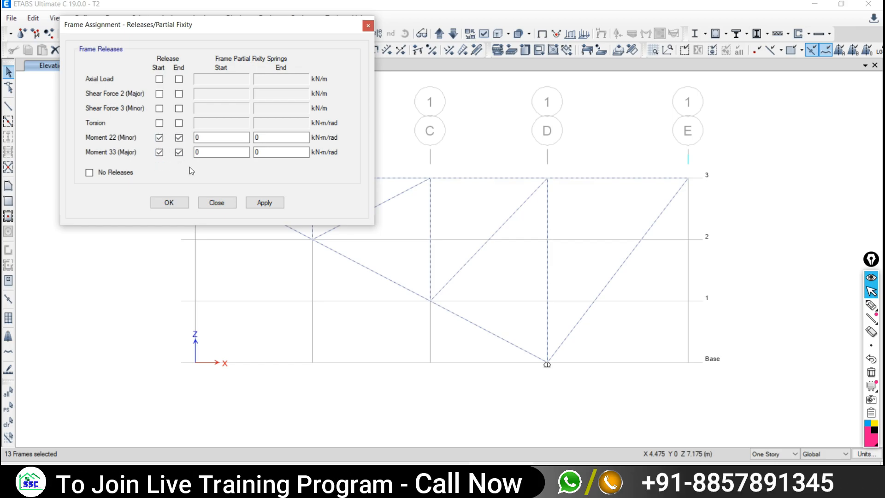
pyautogui.click(264, 202)
pyautogui.click(216, 203)
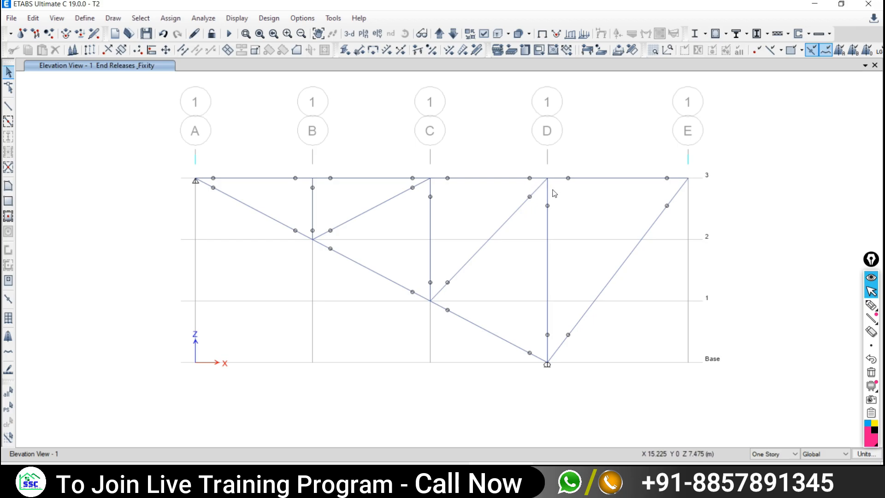
# - Re-run the analysis, then set up the frame force diagram for the Live load case
pyautogui.click(229, 35)
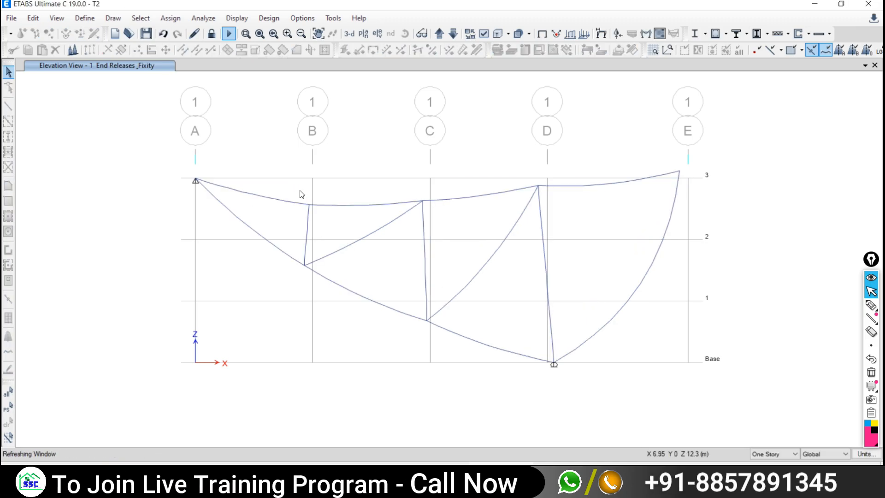
pyautogui.click(670, 102)
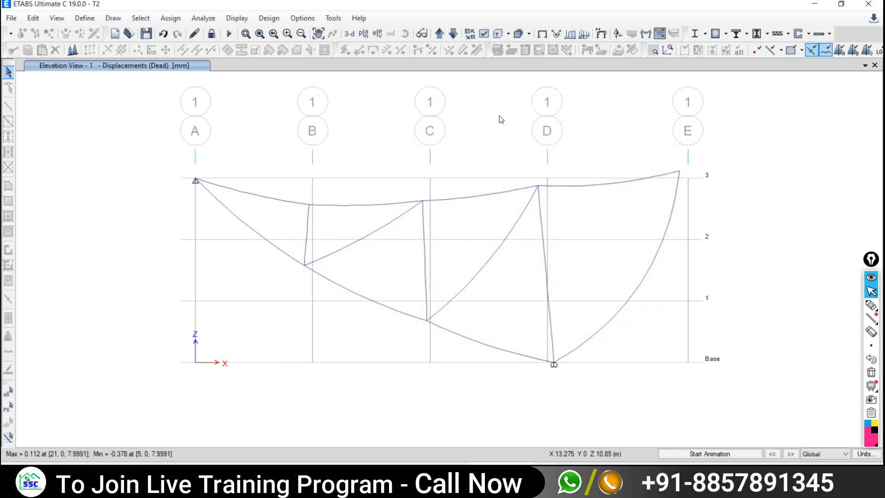
pyautogui.click(234, 20)
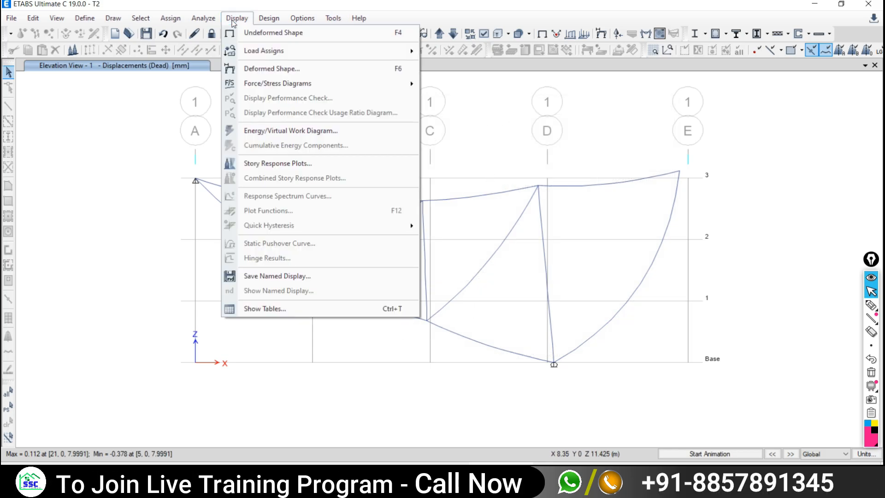
pyautogui.moveTo(280, 86)
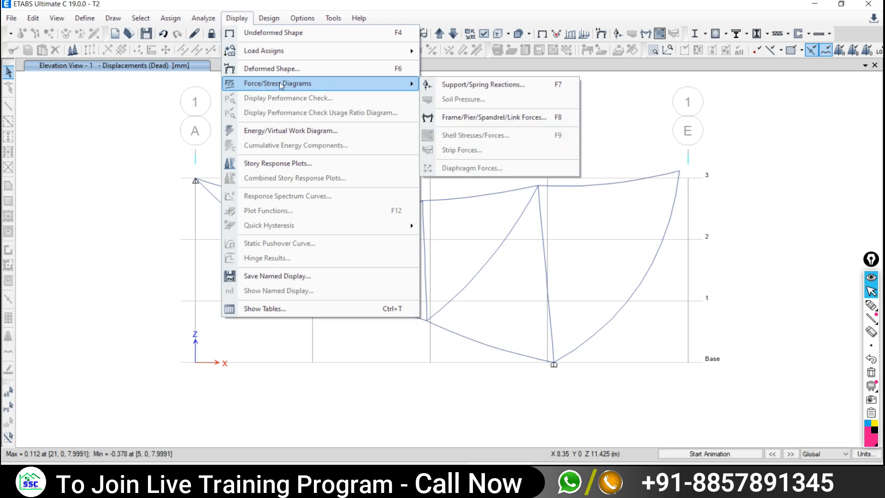
pyautogui.click(444, 119)
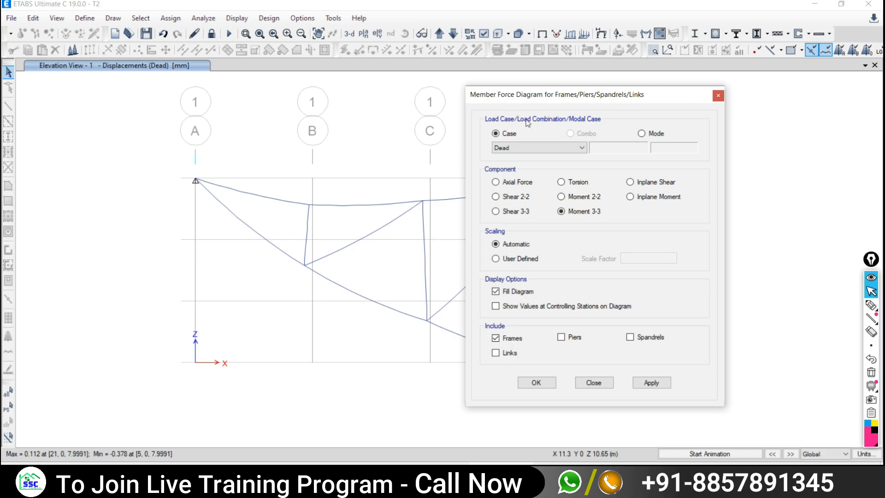
pyautogui.click(505, 147)
pyautogui.click(499, 165)
pyautogui.moveTo(543, 99); pyautogui.dragTo(614, 85)
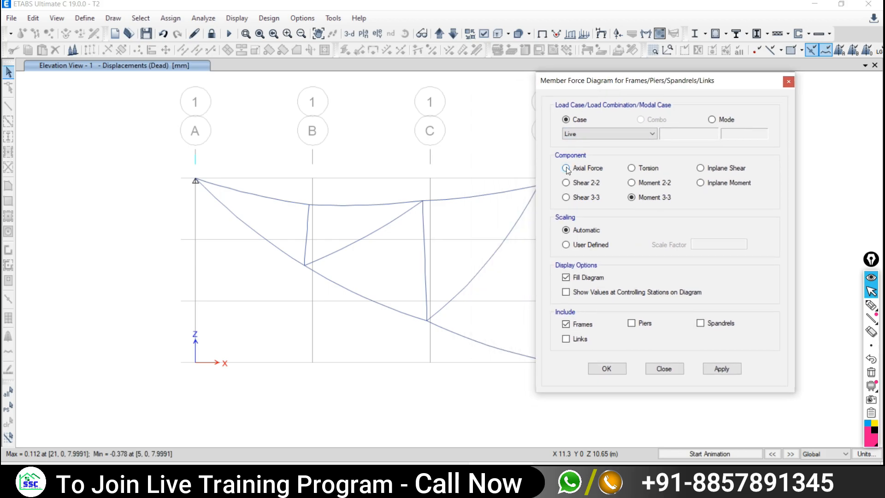
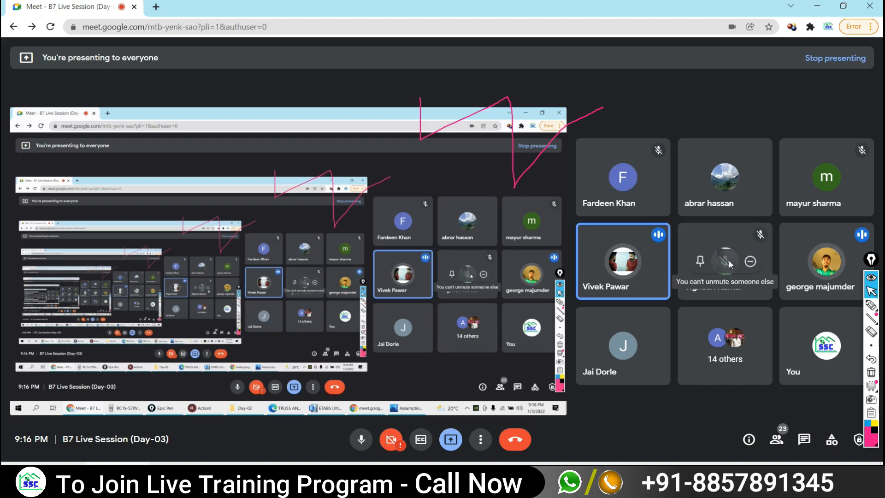
# - Mute two Google Meet participants for everyone, then return to the ETABS window
pyautogui.click(622, 345)
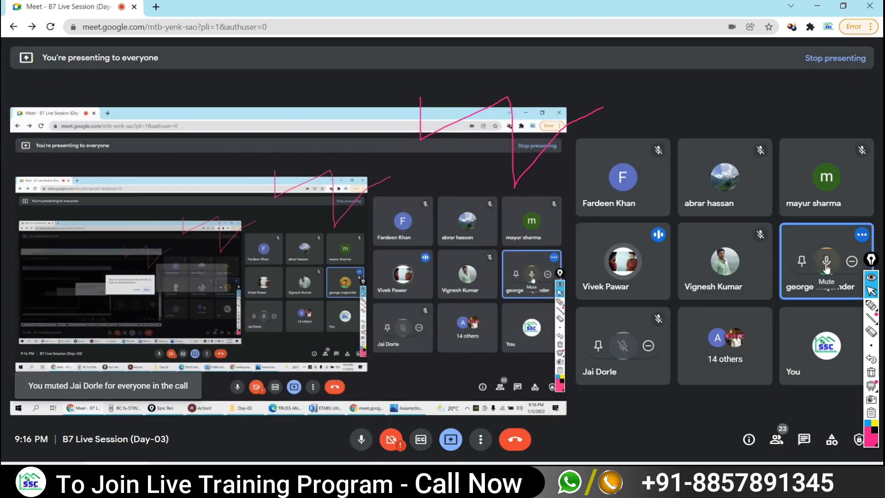
pyautogui.click(826, 261)
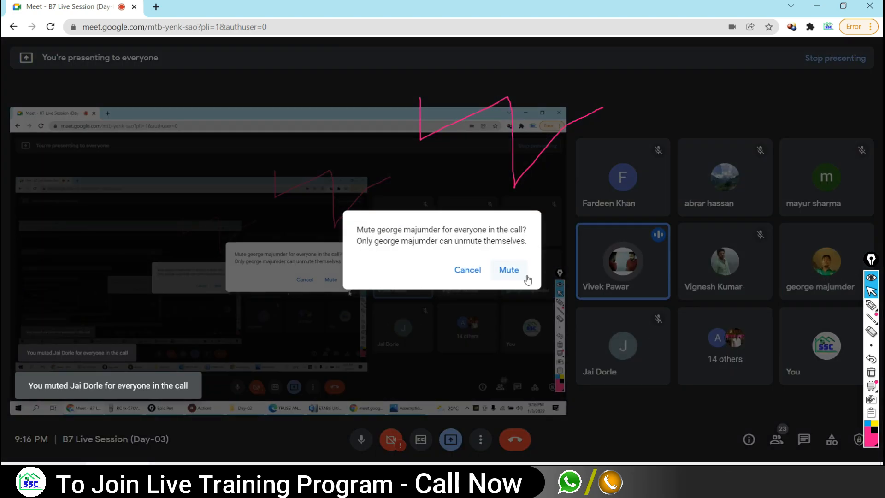
pyautogui.click(511, 271)
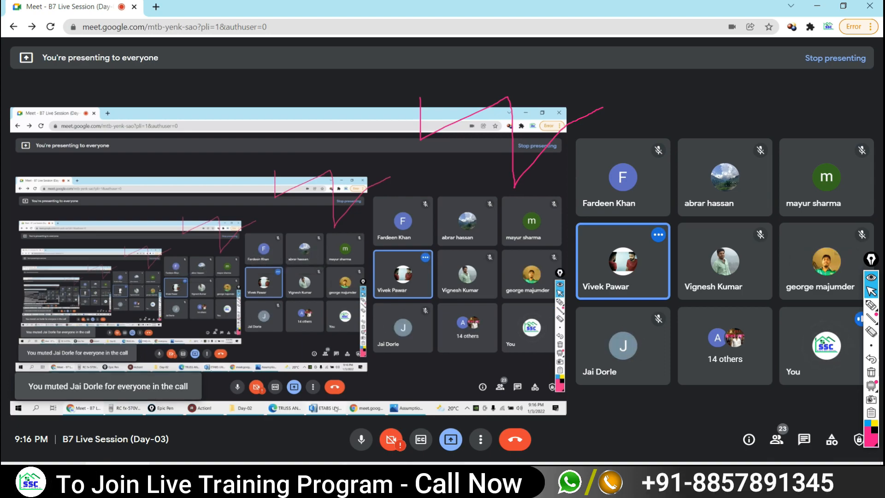
pyautogui.click(500, 474)
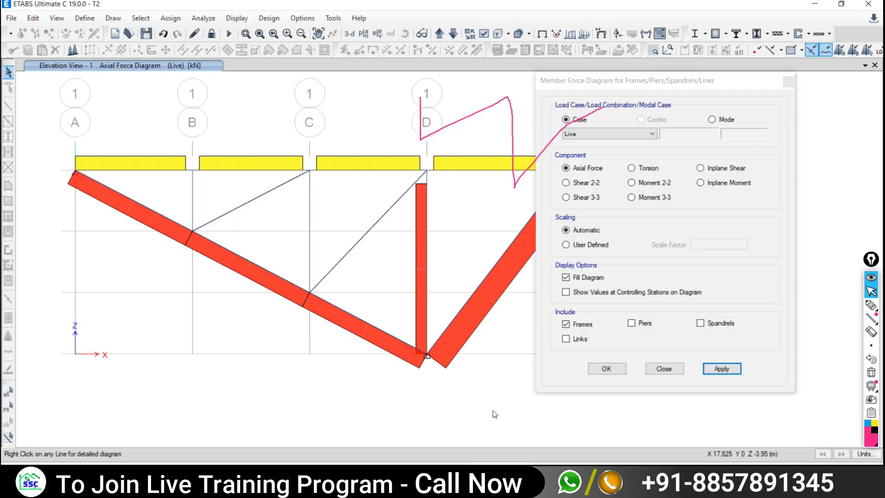
# - Show the undeformed truss with Live pattern joint loads displayed across grids B to E
pyautogui.click(546, 34)
pyautogui.moveTo(396, 217); pyautogui.dragTo(204, 257, button='middle')
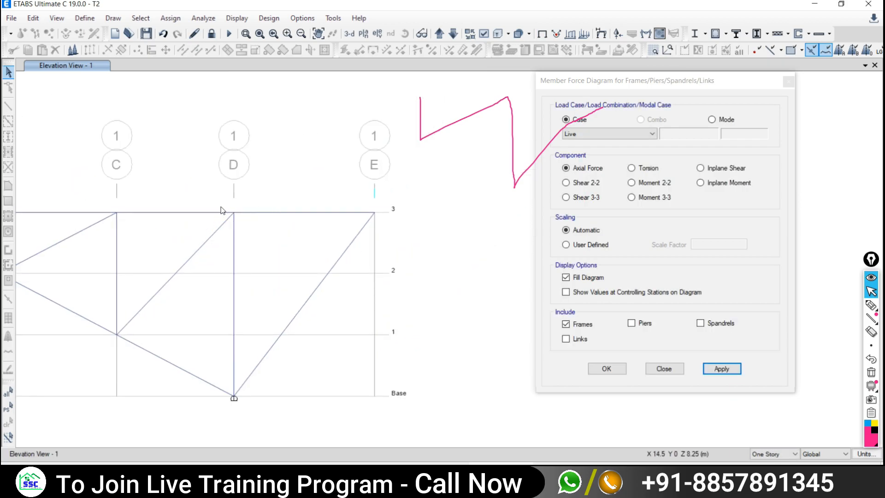
pyautogui.click(237, 18)
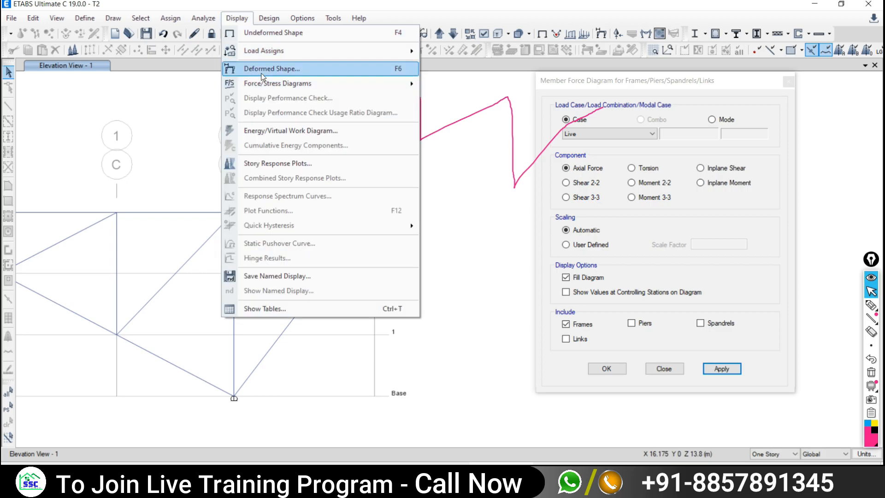
pyautogui.moveTo(262, 50)
pyautogui.click(444, 52)
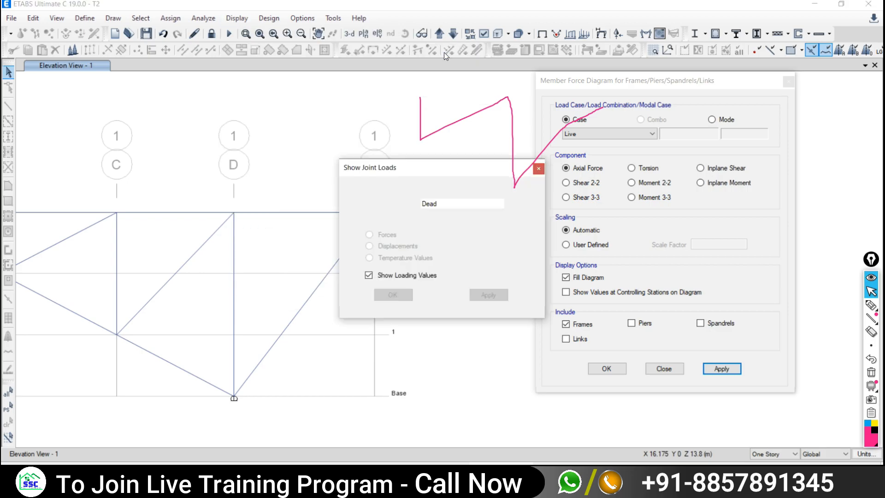
pyautogui.click(430, 203)
pyautogui.click(427, 219)
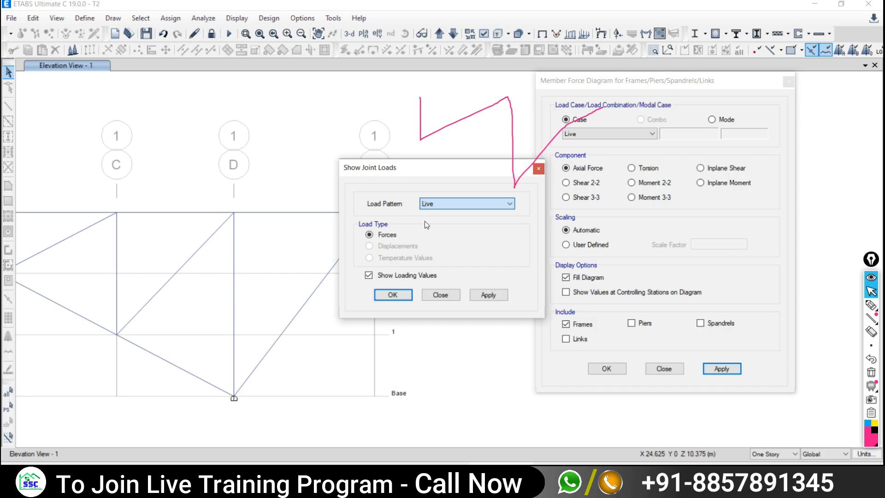
pyautogui.click(488, 295)
pyautogui.click(443, 295)
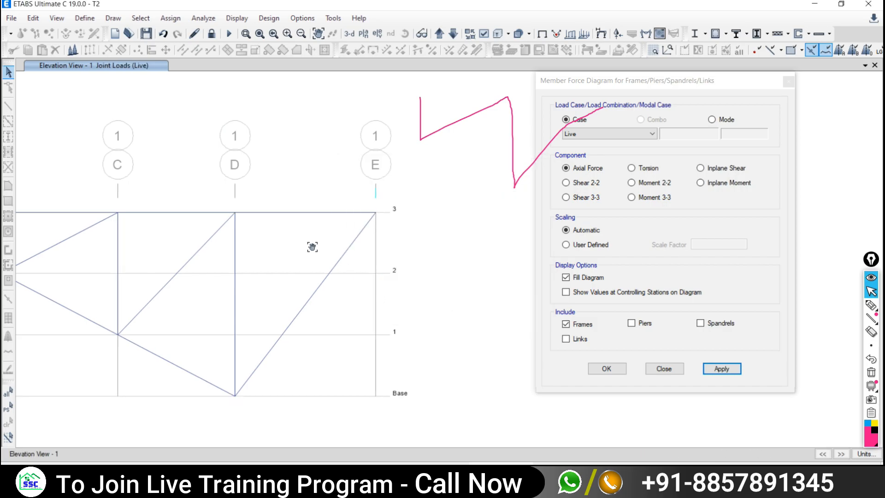
pyautogui.moveTo(312, 247); pyautogui.dragTo(353, 275)
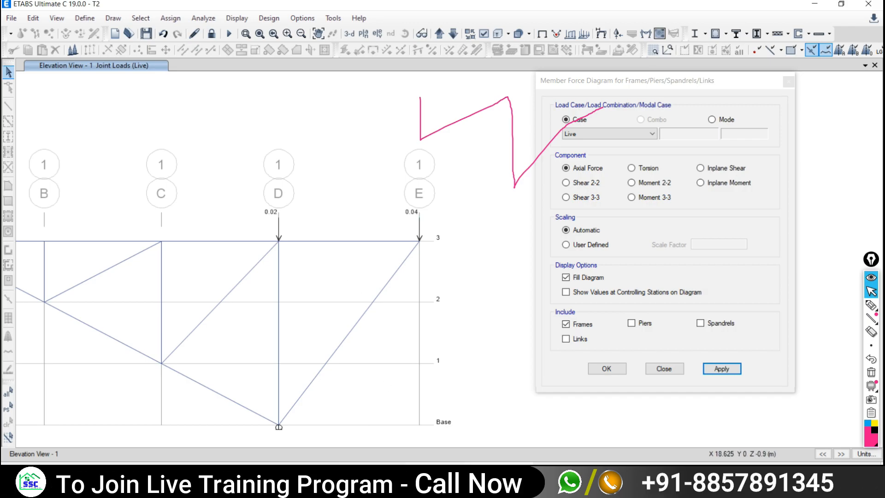
# - Check the Live joint loads against the truss example PDF
pyautogui.hotkey('alt', 'Tab')
pyautogui.scroll(4, 642, 256)
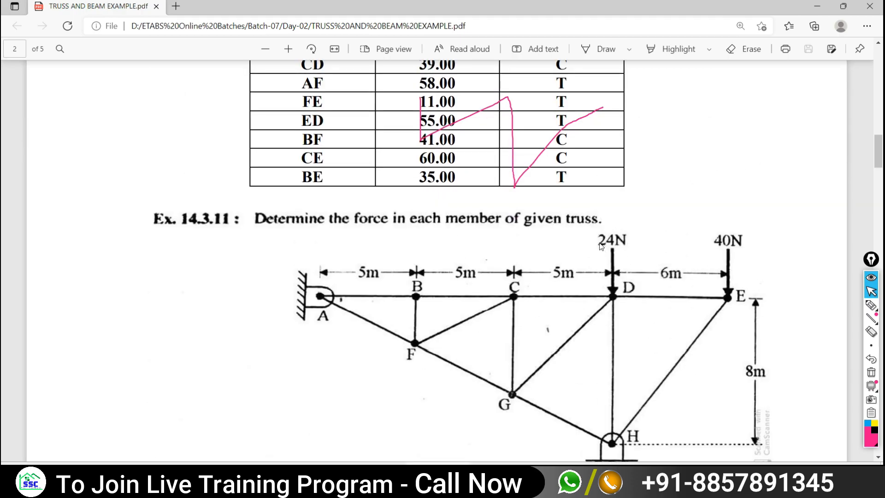
pyautogui.hotkey('alt', 'Tab')
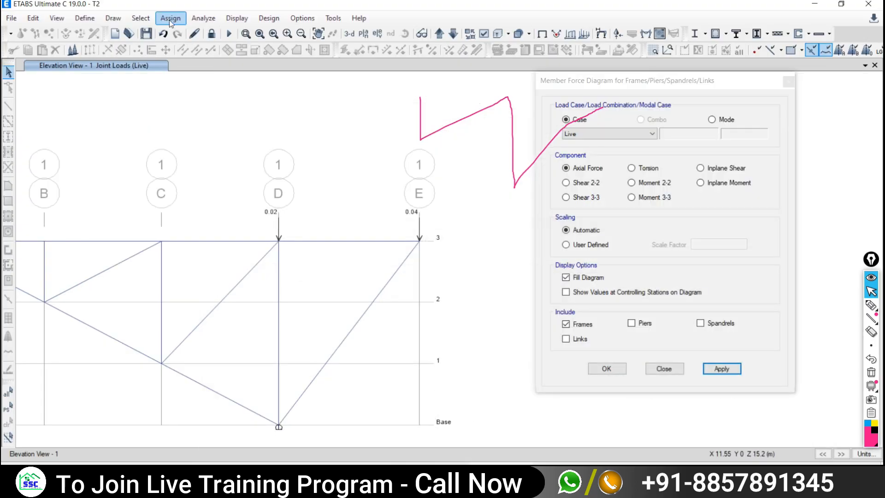
# - Select the top joint at grid D and unlock the model, discarding analysis results
pyautogui.click(279, 240)
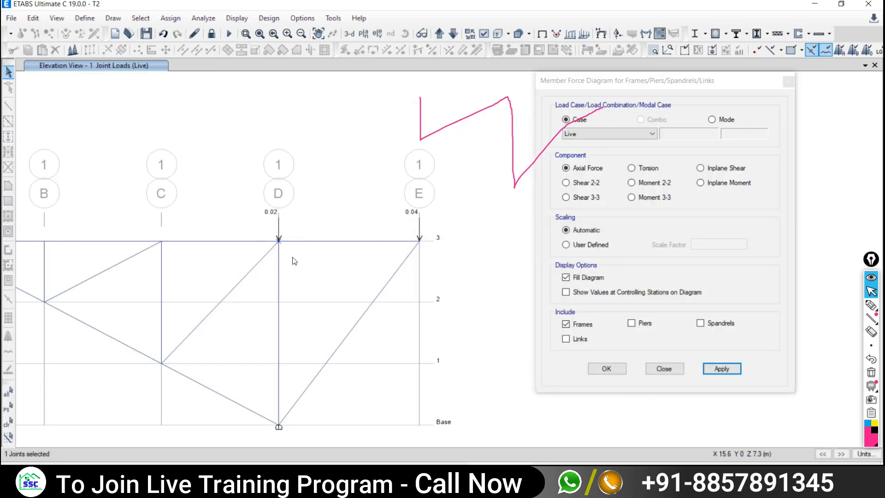
pyautogui.click(171, 18)
pyautogui.click(174, 18)
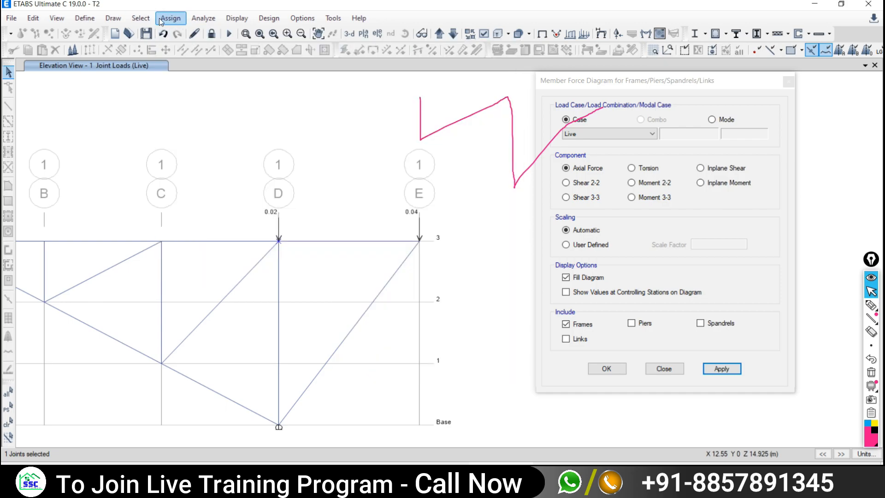
pyautogui.click(203, 18)
pyautogui.click(211, 33)
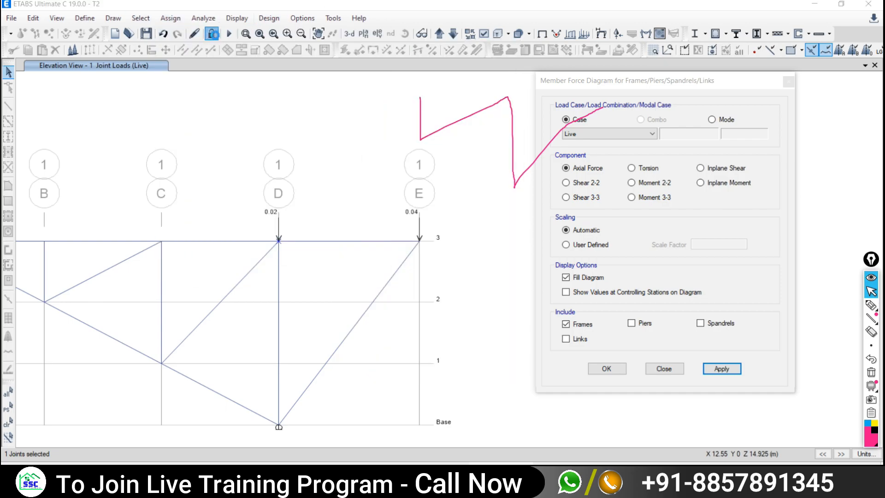
pyautogui.click(459, 277)
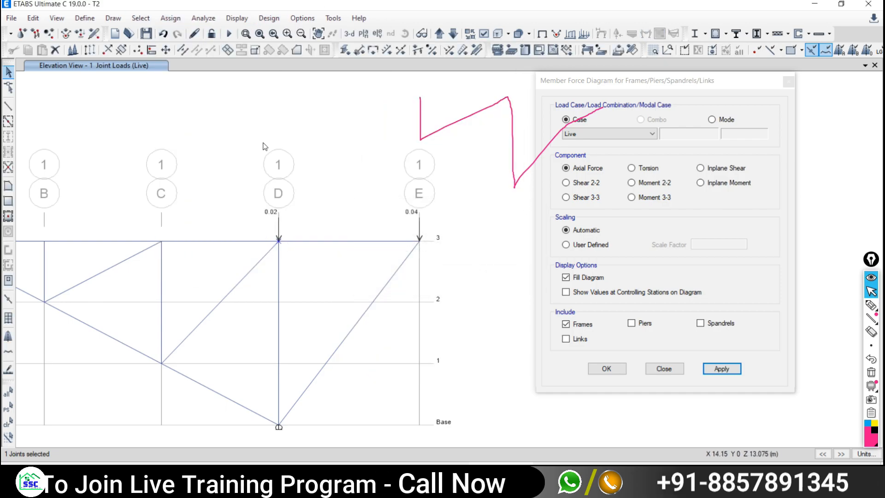
pyautogui.click(167, 18)
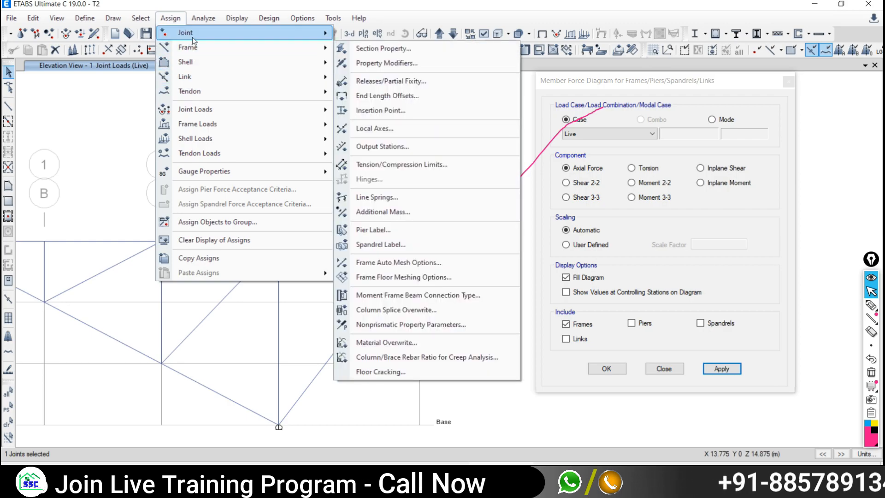
# - Open the joint force load assignment for joint D (Live, -0.04 kN Global Z), then view the PDF
pyautogui.moveTo(184, 109)
pyautogui.click(389, 111)
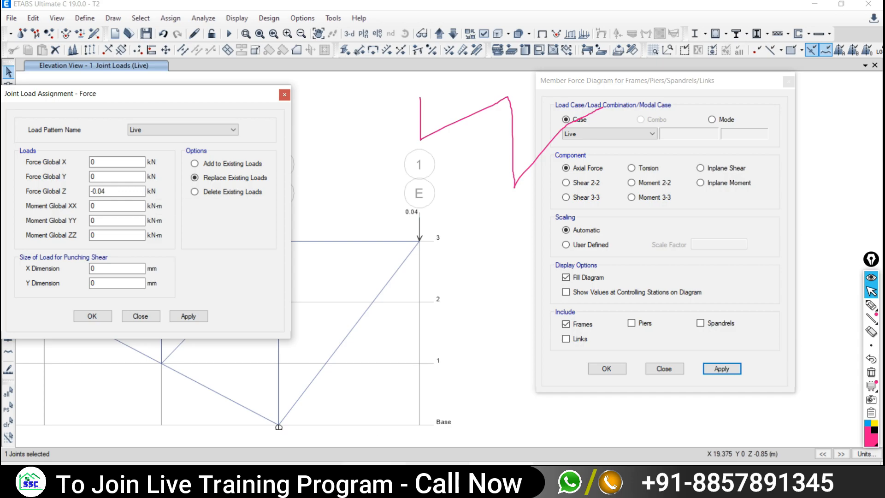
pyautogui.moveTo(373, 475)
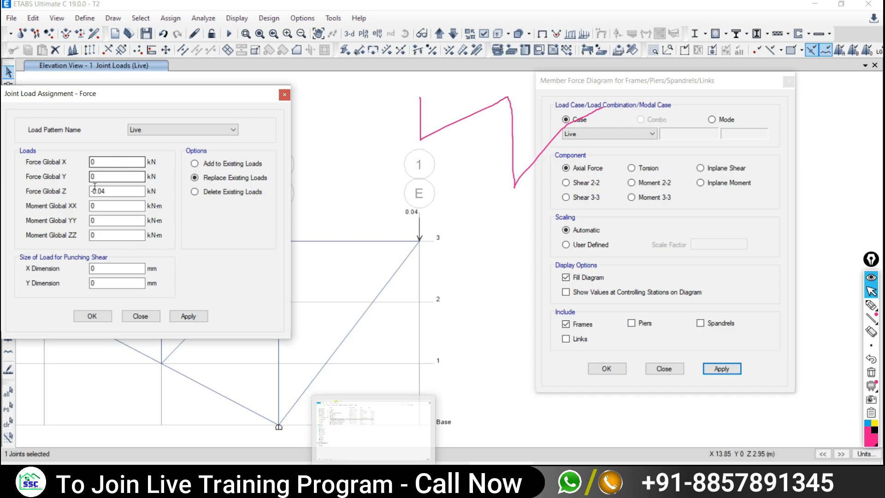
pyautogui.click(330, 456)
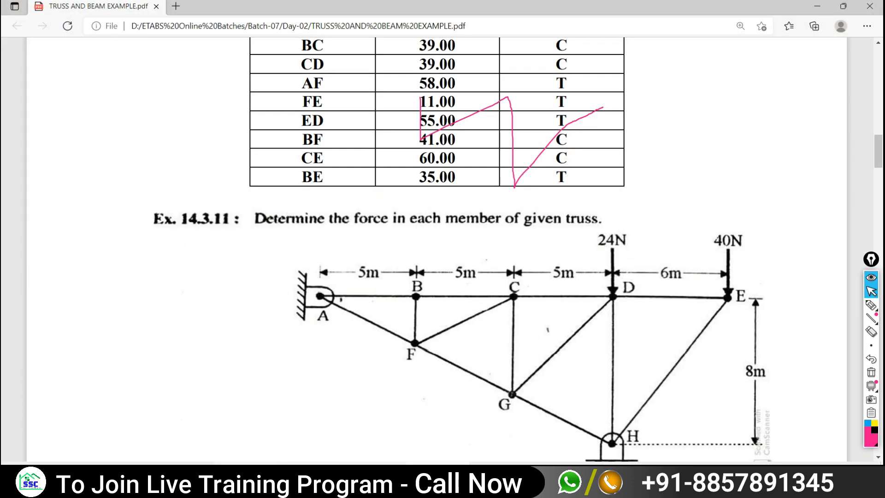
# - Go back from the truss example PDF to the Google Meet presentation
pyautogui.click(117, 490)
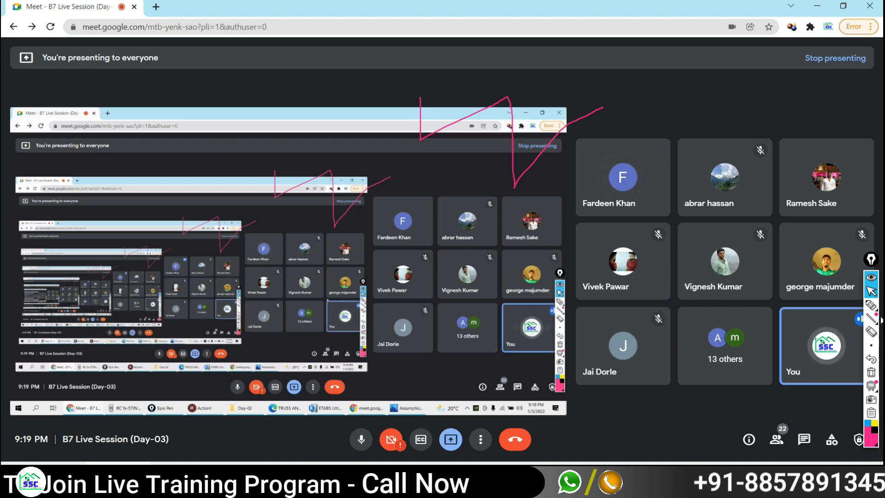
# - Sketch a triangle at the upper right with the Epic Pen pen
pyautogui.click(870, 305)
pyautogui.moveTo(594, 59)
pyautogui.mouseDown()
pyautogui.moveTo(636, 75)
pyautogui.moveTo(619, 109)
pyautogui.moveTo(597, 53)
pyautogui.mouseUp()
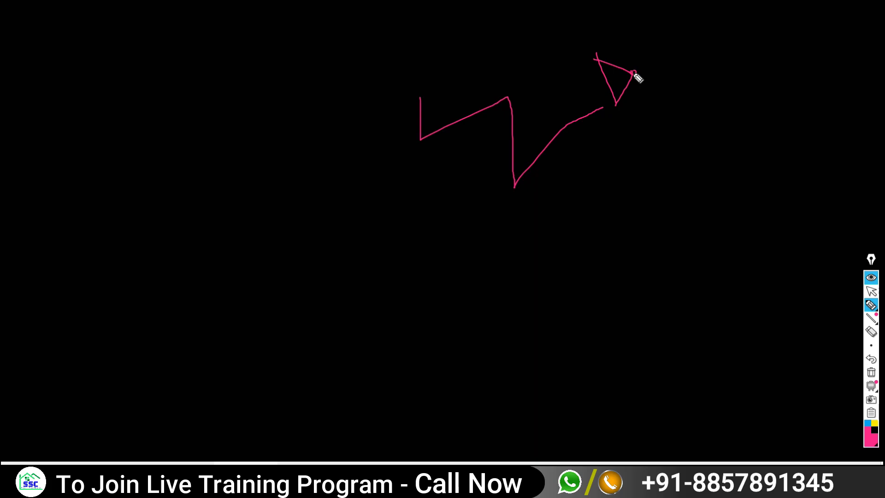
pyautogui.click(871, 290)
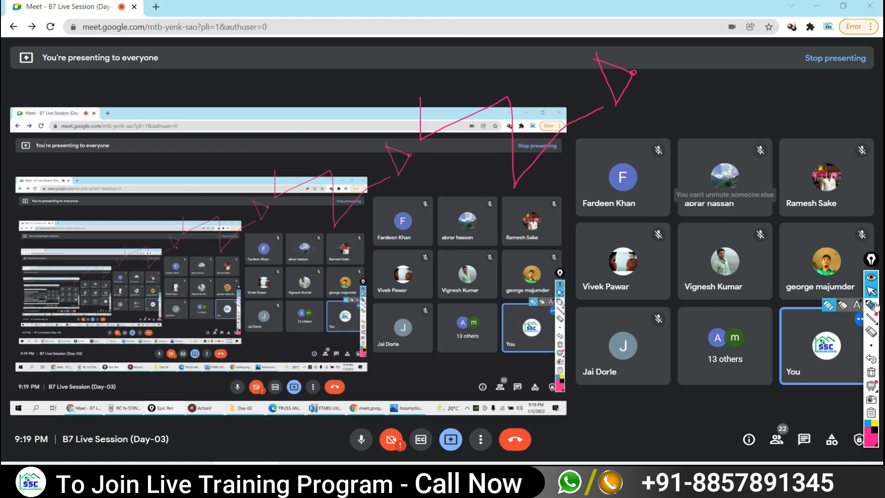
# - Draw highlighter arrows pointing left, up and right from the triangle's corner
pyautogui.click(876, 306)
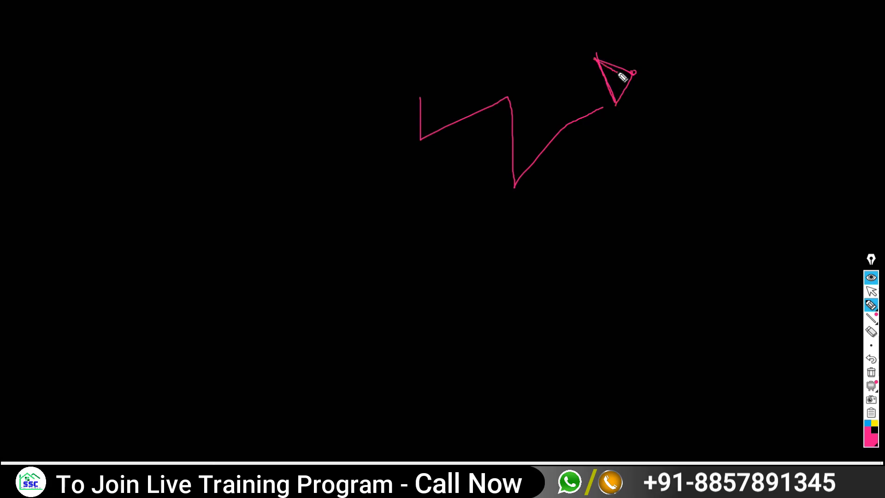
pyautogui.moveTo(622, 78)
pyautogui.mouseDown()
pyautogui.moveTo(598, 61)
pyautogui.moveTo(612, 91)
pyautogui.moveTo(636, 78)
pyautogui.mouseUp()
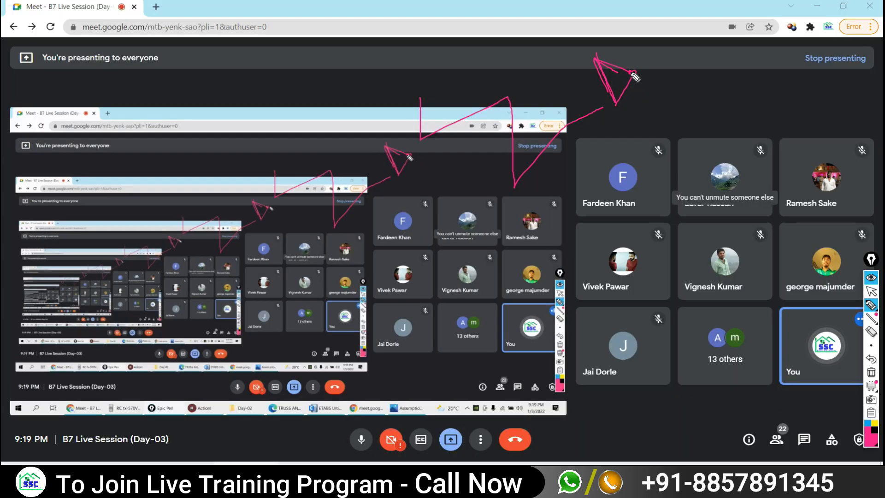
pyautogui.moveTo(631, 73)
pyautogui.mouseDown()
pyautogui.moveTo(553, 76)
pyautogui.moveTo(577, 86)
pyautogui.mouseUp()
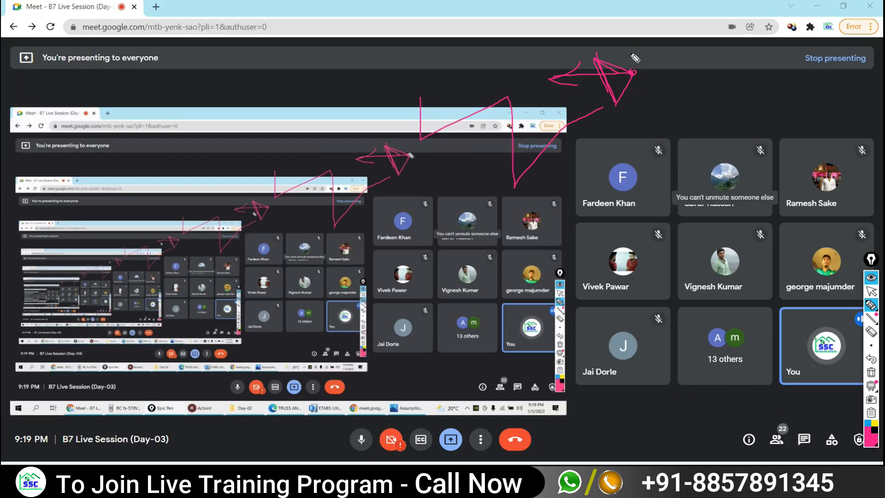
pyautogui.moveTo(632, 72)
pyautogui.mouseDown()
pyautogui.moveTo(631, 32)
pyautogui.moveTo(648, 40)
pyautogui.mouseUp()
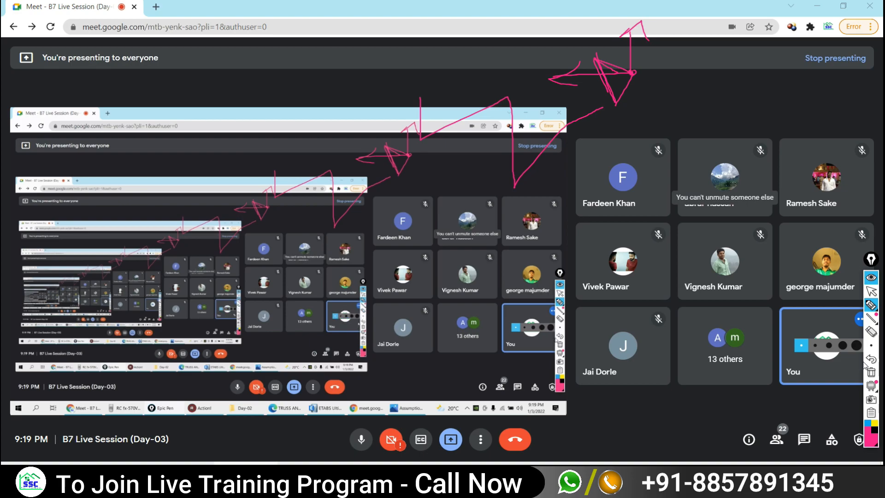
pyautogui.moveTo(677, 77); pyautogui.dragTo(678, 111)
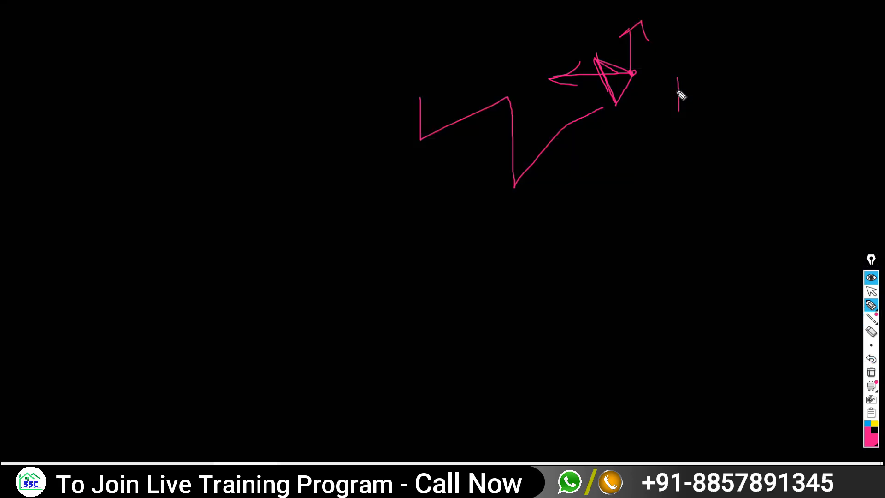
pyautogui.moveTo(677, 76)
pyautogui.mouseDown()
pyautogui.moveTo(667, 92)
pyautogui.moveTo(632, 74)
pyautogui.mouseUp()
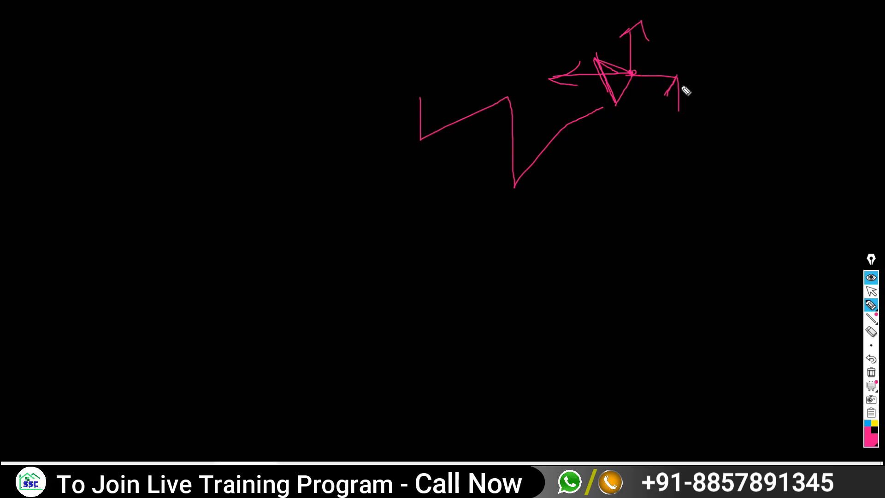